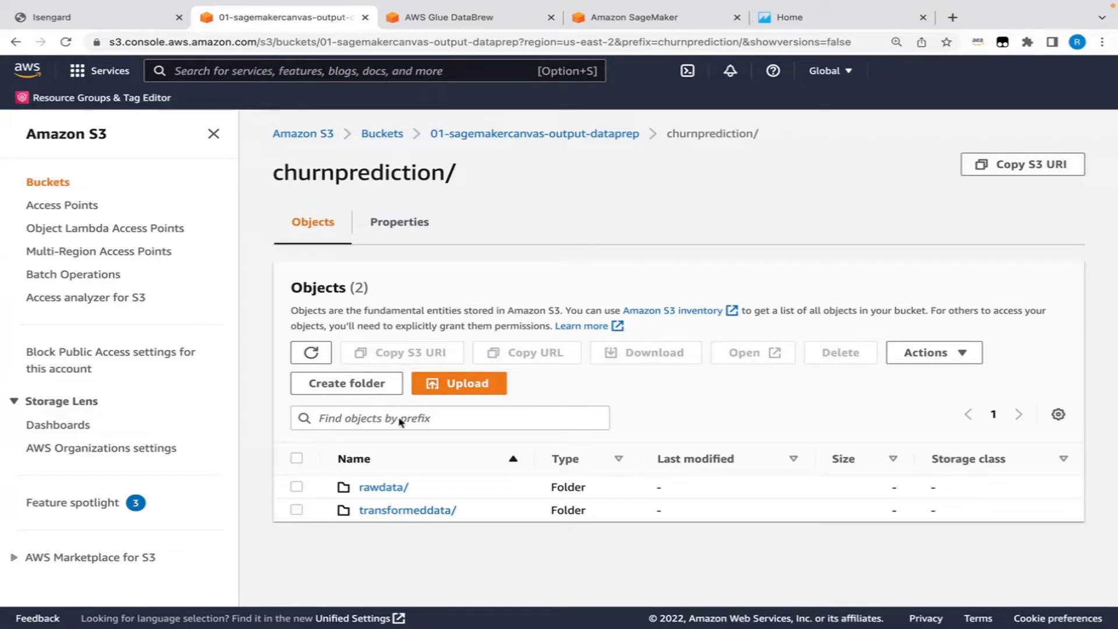
Open the rawdata folder in the S3 bucket, then switch to AWS Glue DataBrew and start a new dataset connection.
click(382, 489)
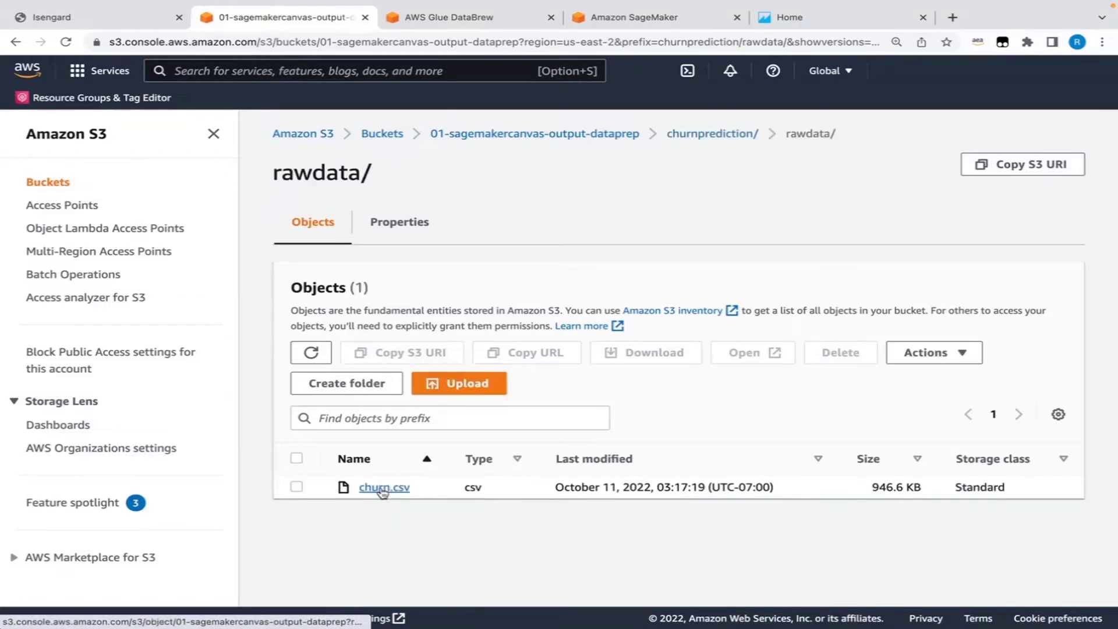
click(462, 18)
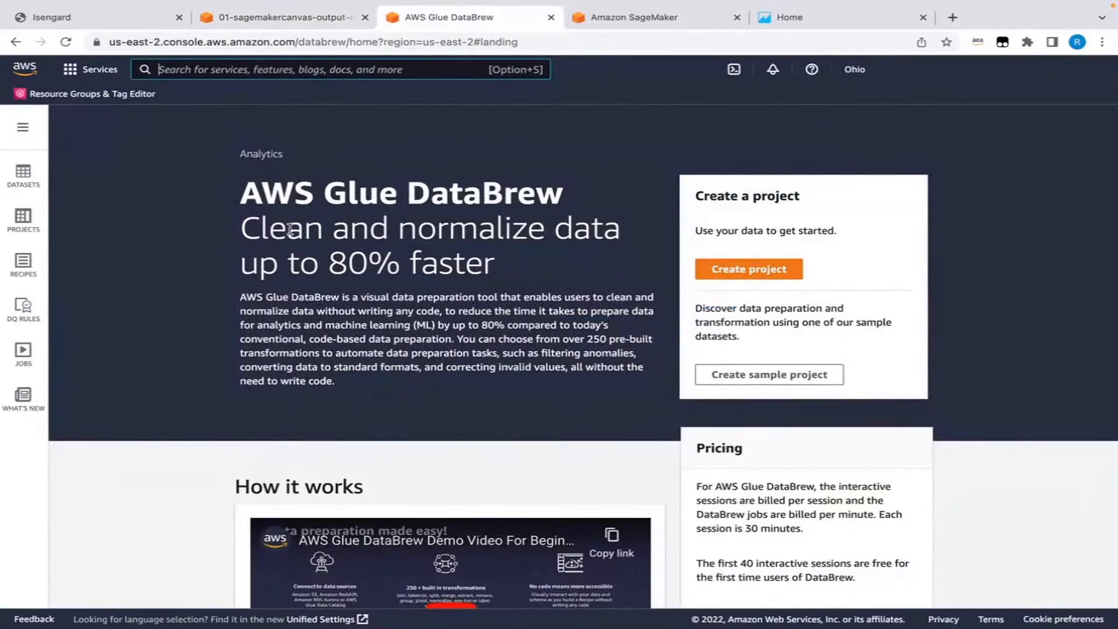
click(24, 175)
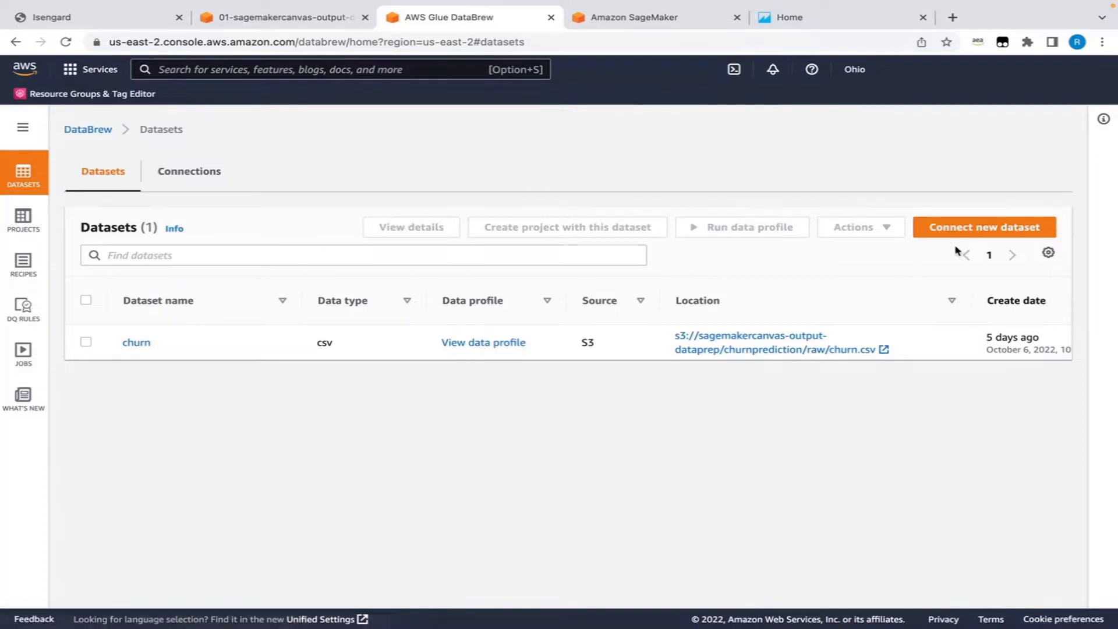
click(978, 232)
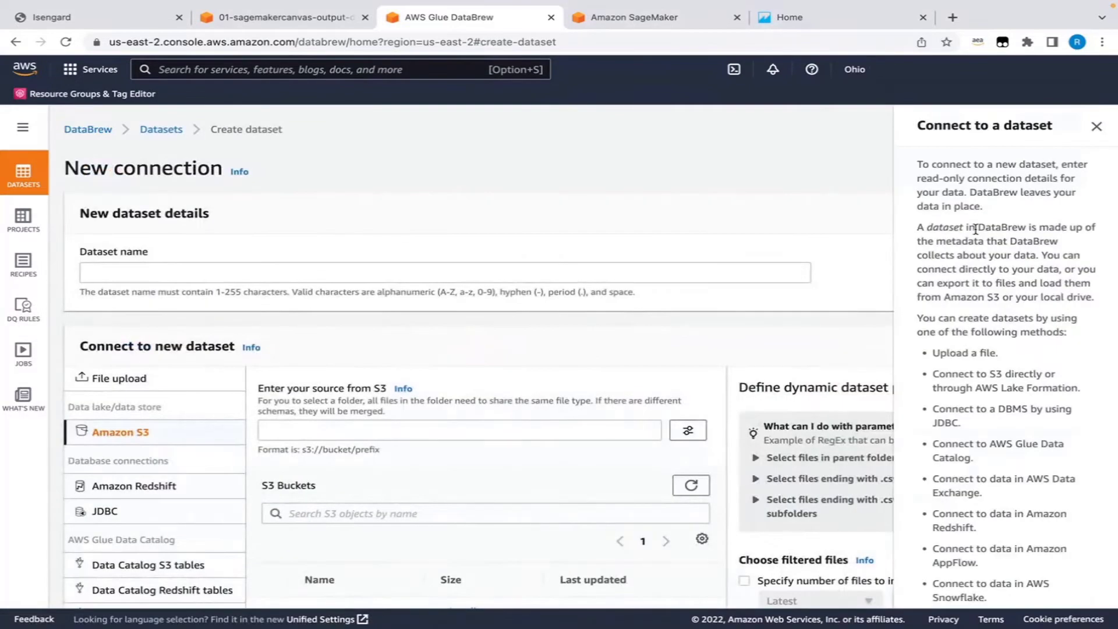
click(1097, 125)
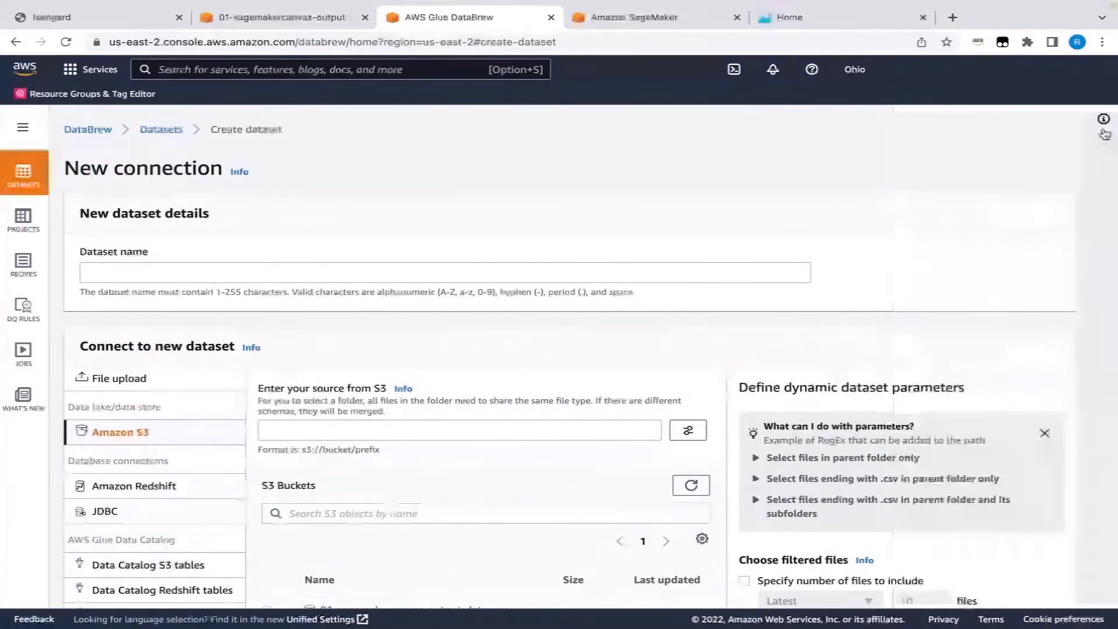
Name the new dataset ChurnPrediction.
click(186, 268)
text(C)
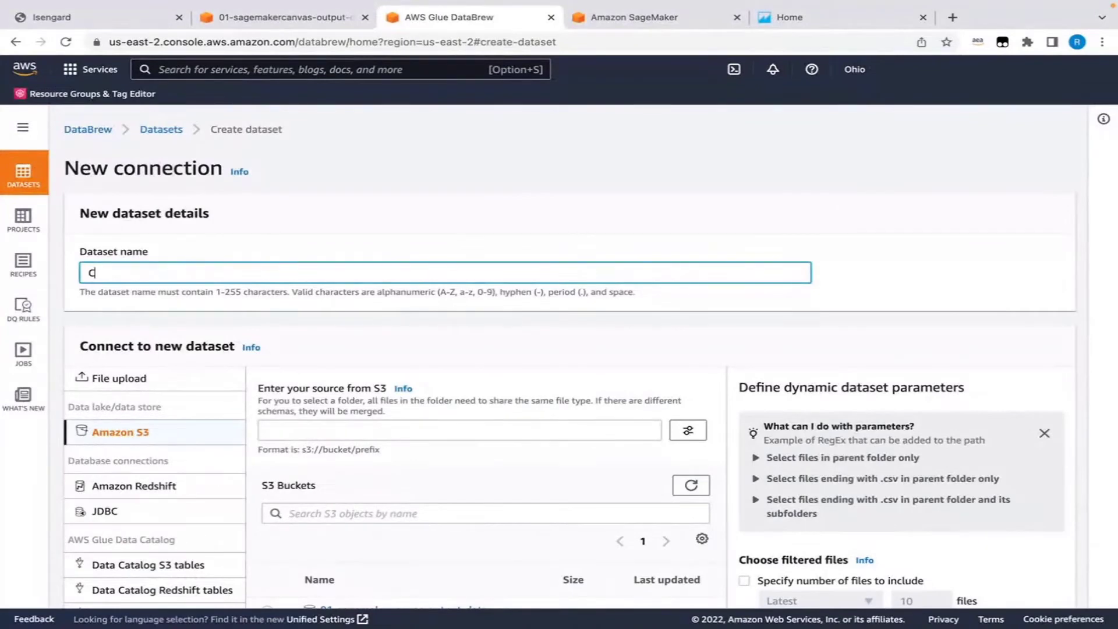
text(hurnPrediction)
Browse the Amazon S3 source to the churnprediction/rawdata folder in the 01-sagemakercanvas-output-dataprep bucket.
click(689, 432)
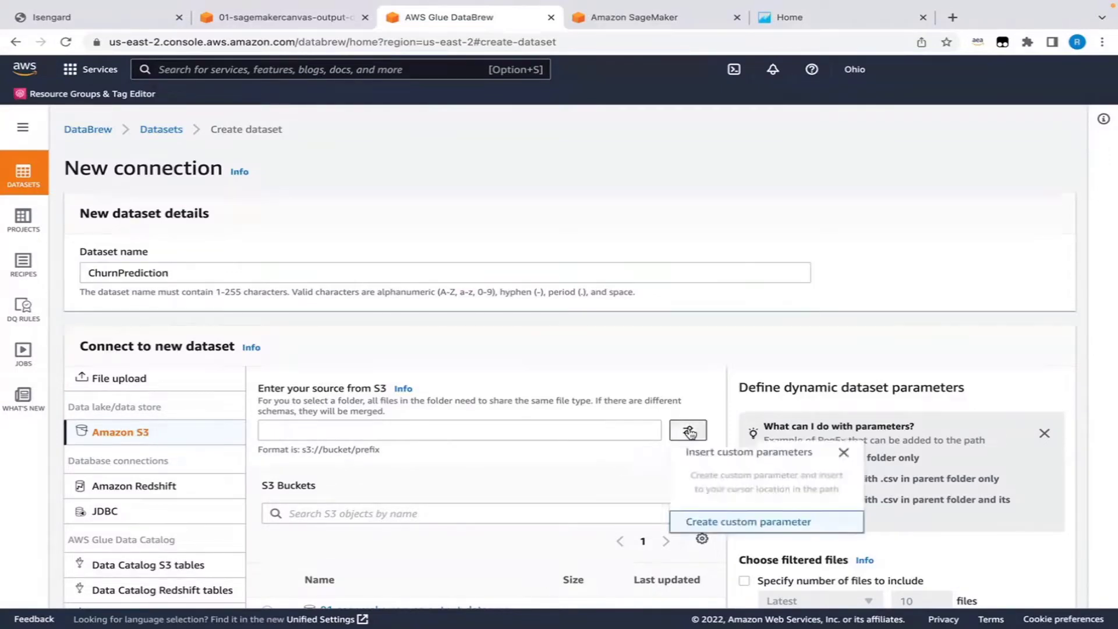
click(442, 453)
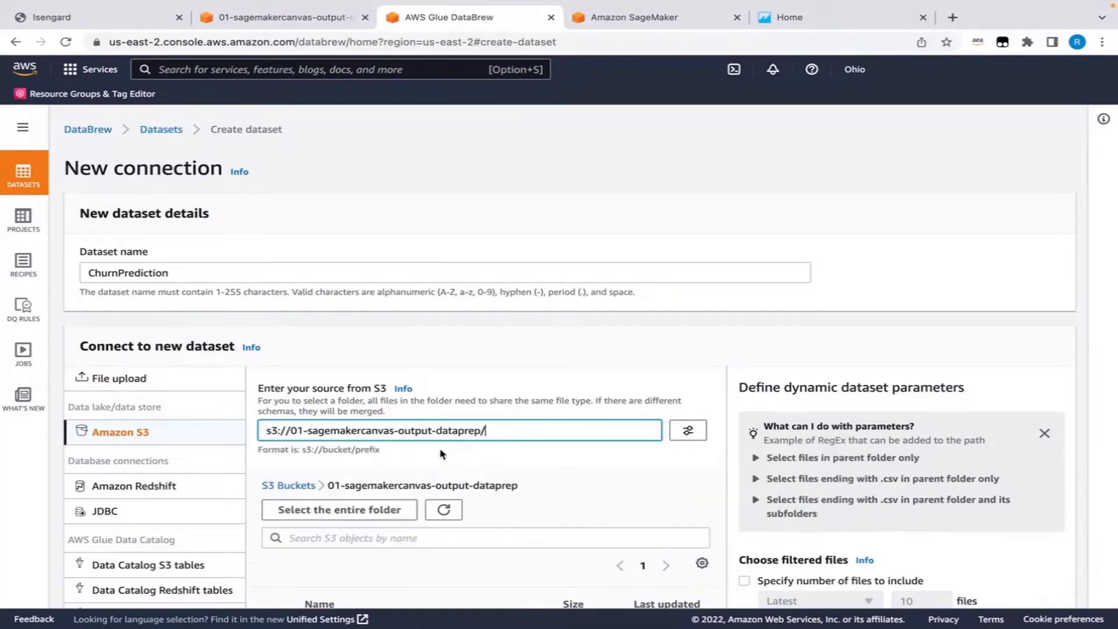
scroll(329, 483, down, 3)
scroll(328, 484, down, 1)
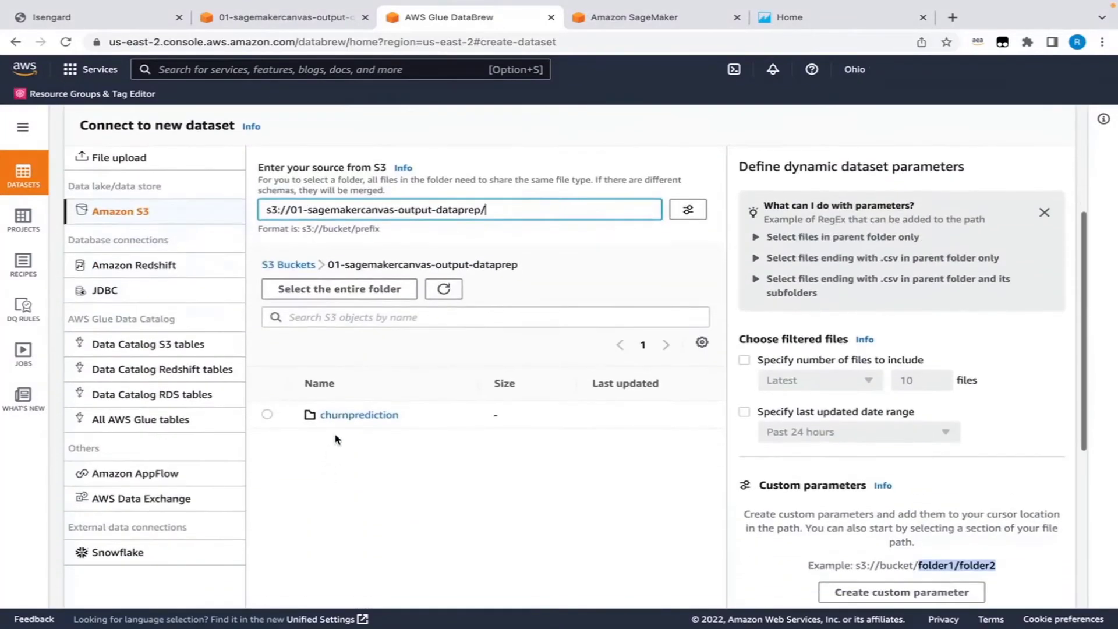
click(342, 417)
click(344, 417)
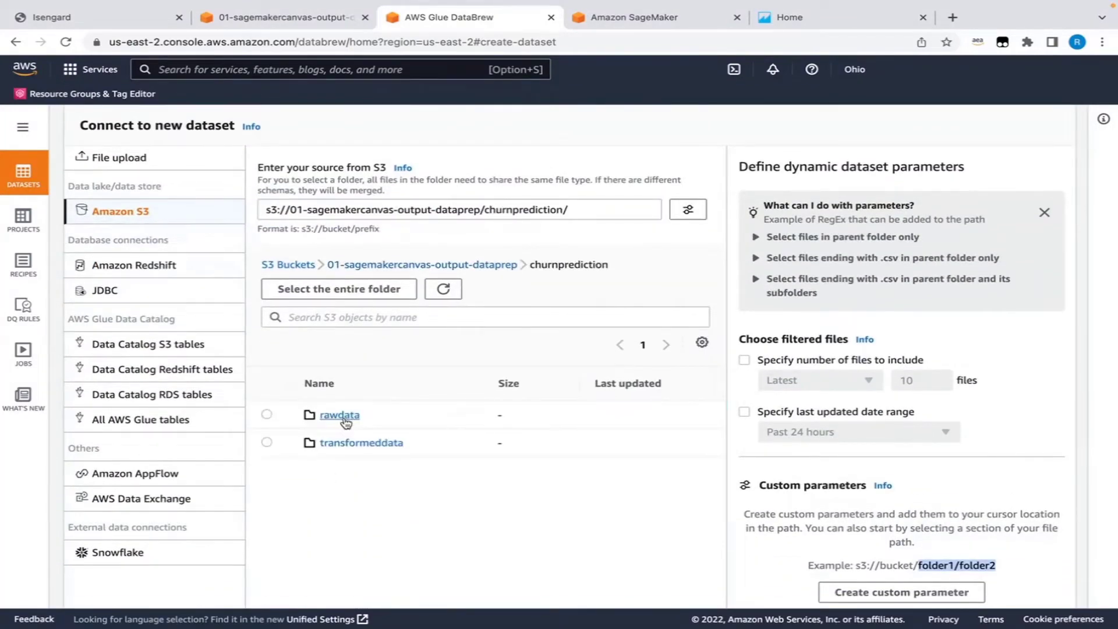
click(340, 417)
click(340, 416)
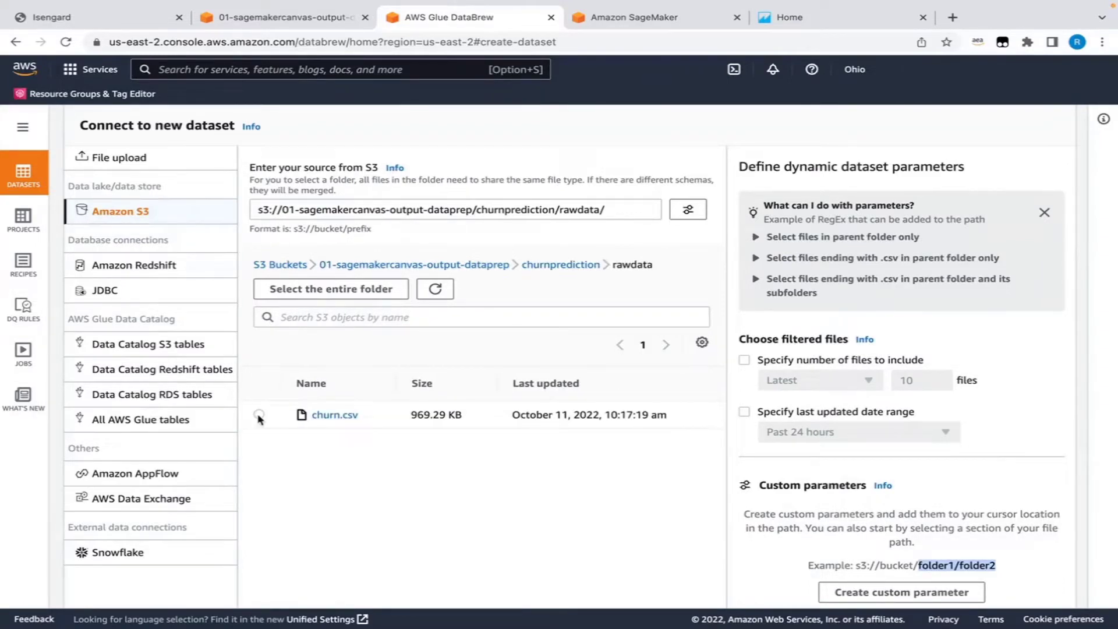
Select churn.csv as the source file and create the dataset.
click(260, 415)
scroll(317, 499, down, 5)
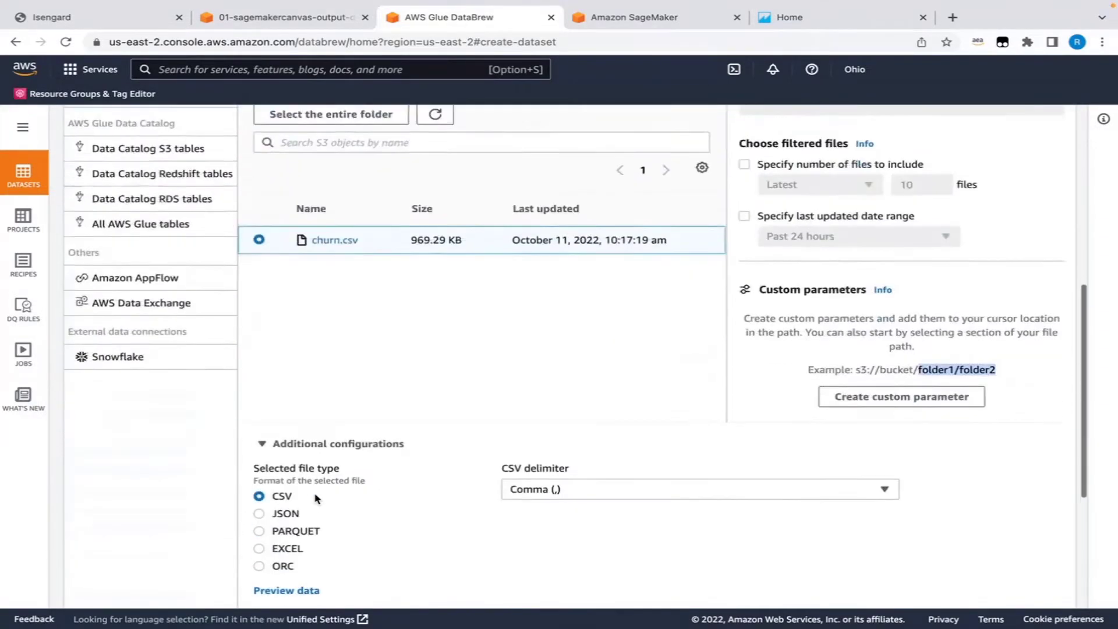
scroll(368, 476, down, 3)
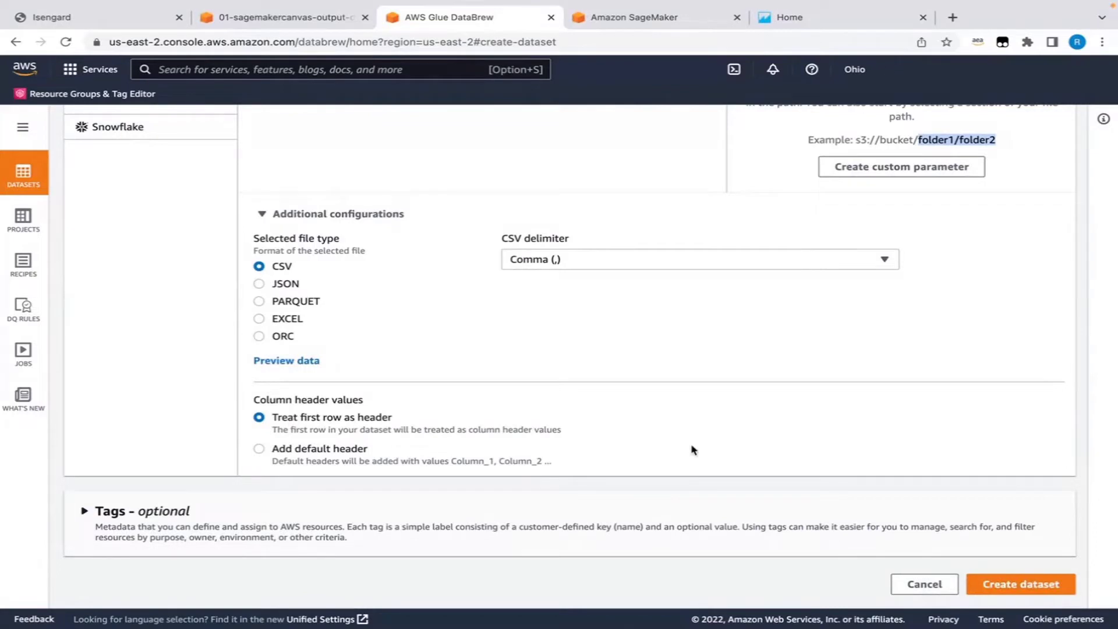
click(1018, 583)
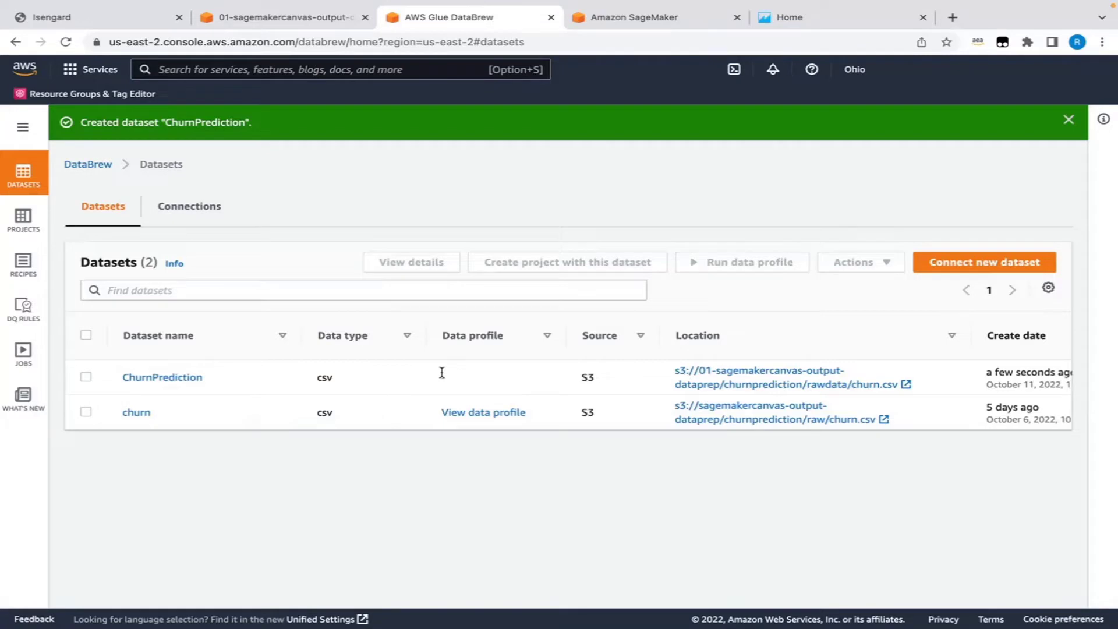
Examine the churn dataset's data profile overview, including its summary, correlations, value distributions and columns summary.
click(466, 413)
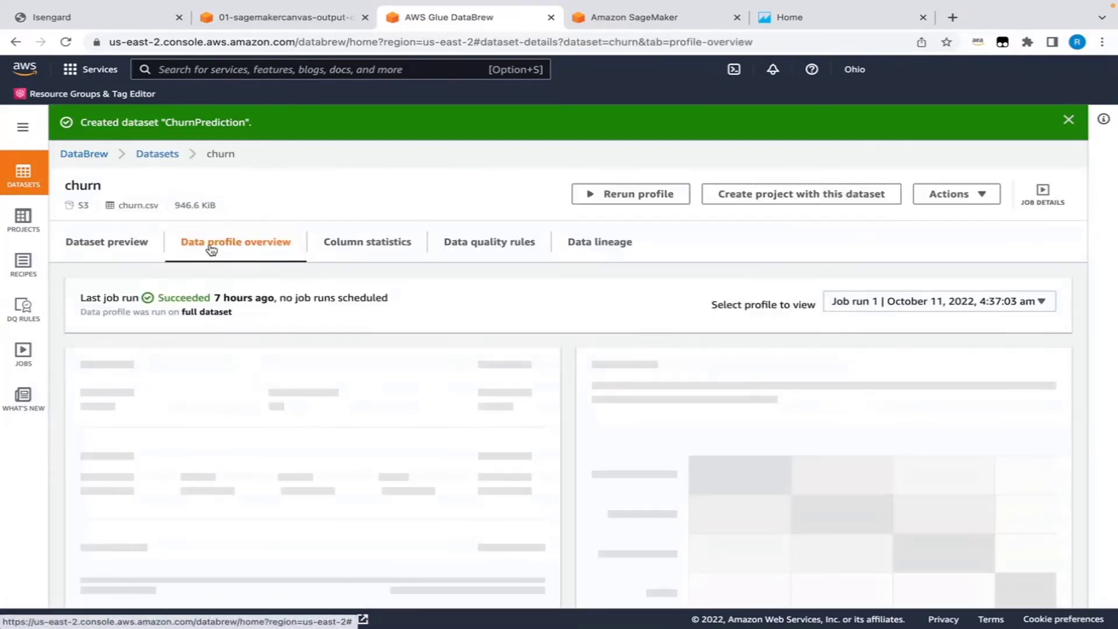
scroll(418, 315, down, 2)
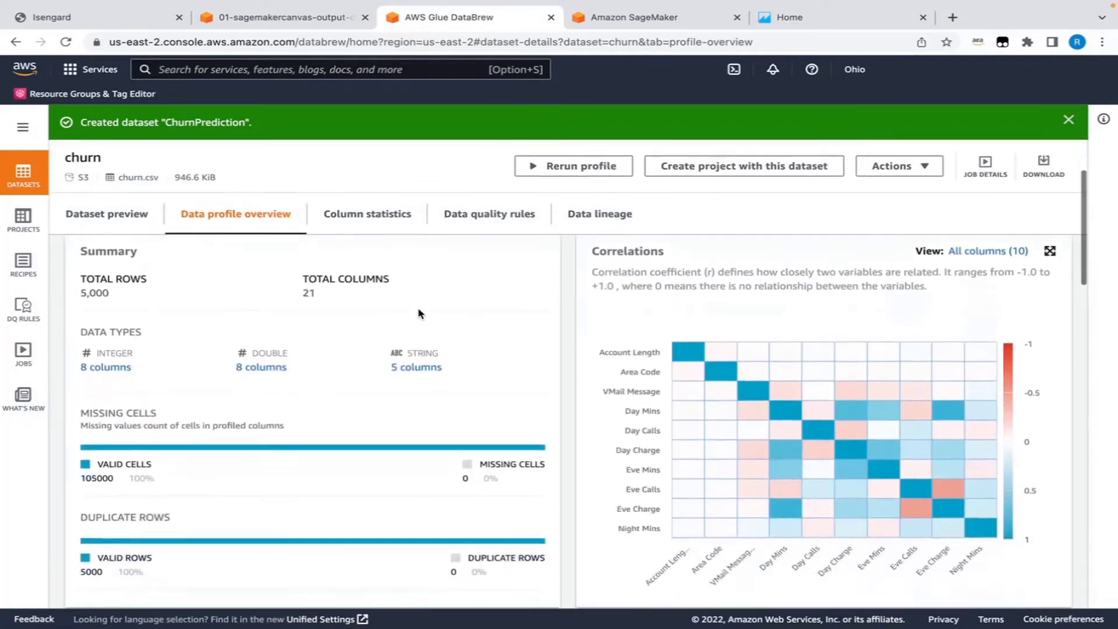
scroll(419, 314, down, 1)
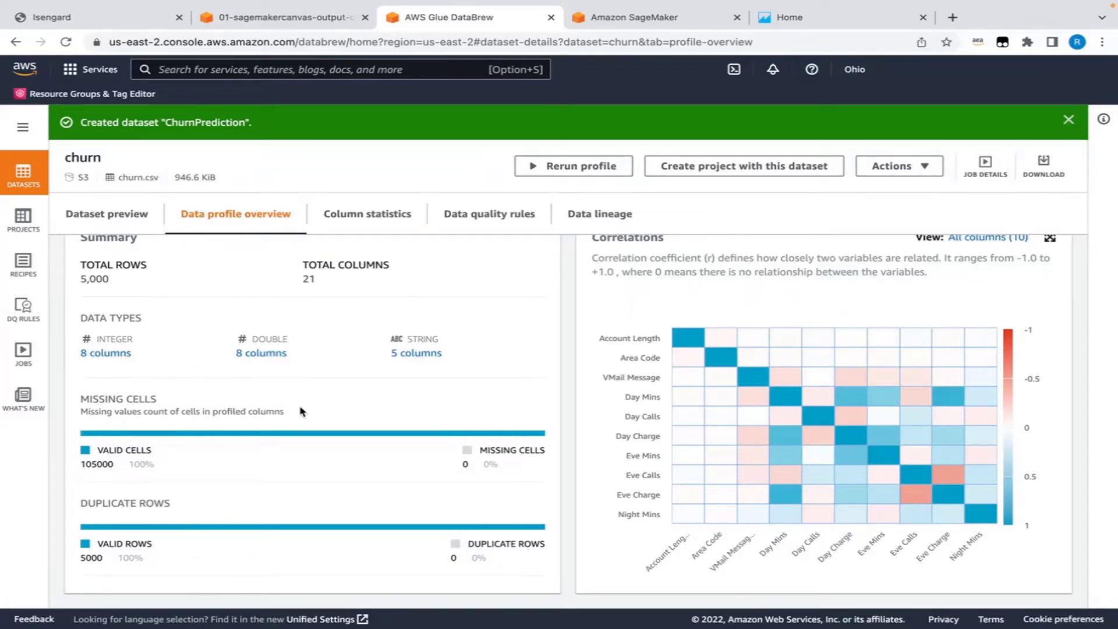
scroll(300, 411, down, 2)
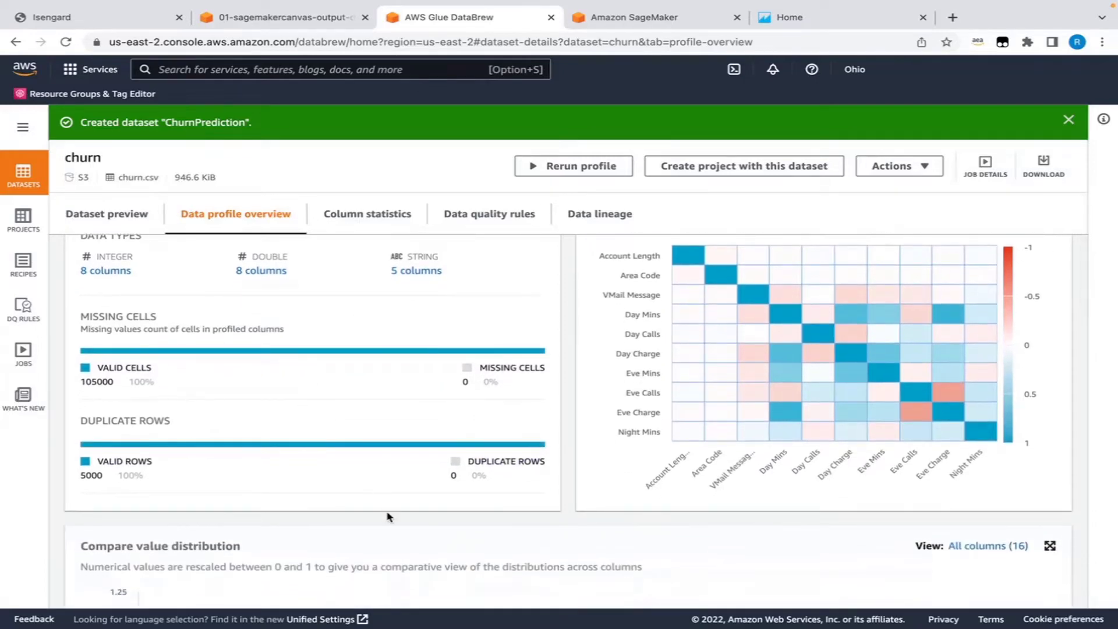
scroll(389, 519, down, 5)
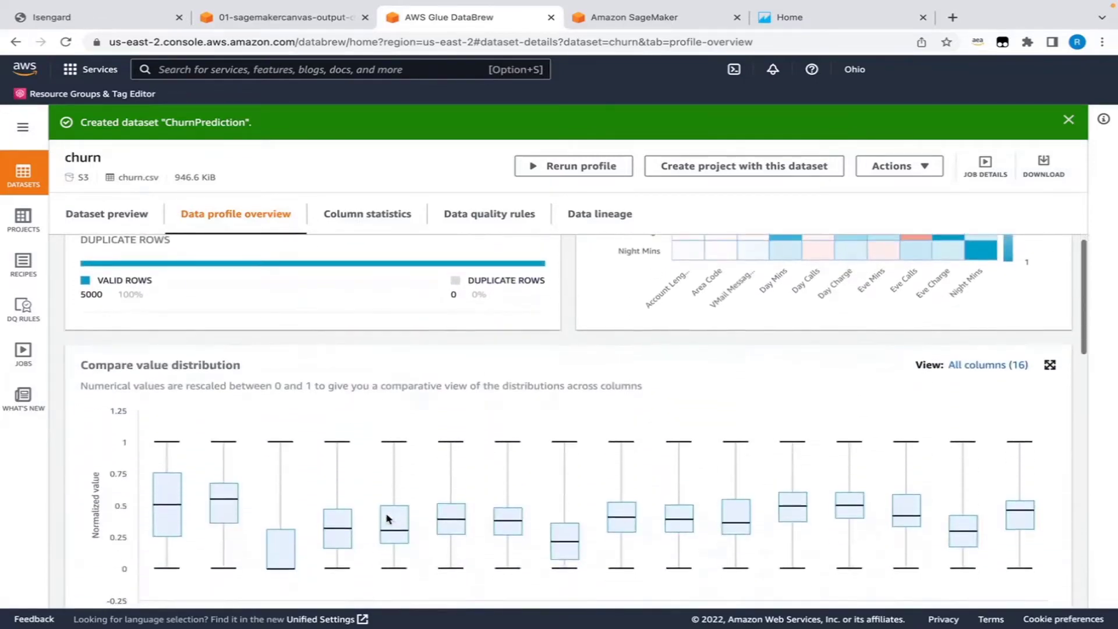
scroll(389, 519, down, 3)
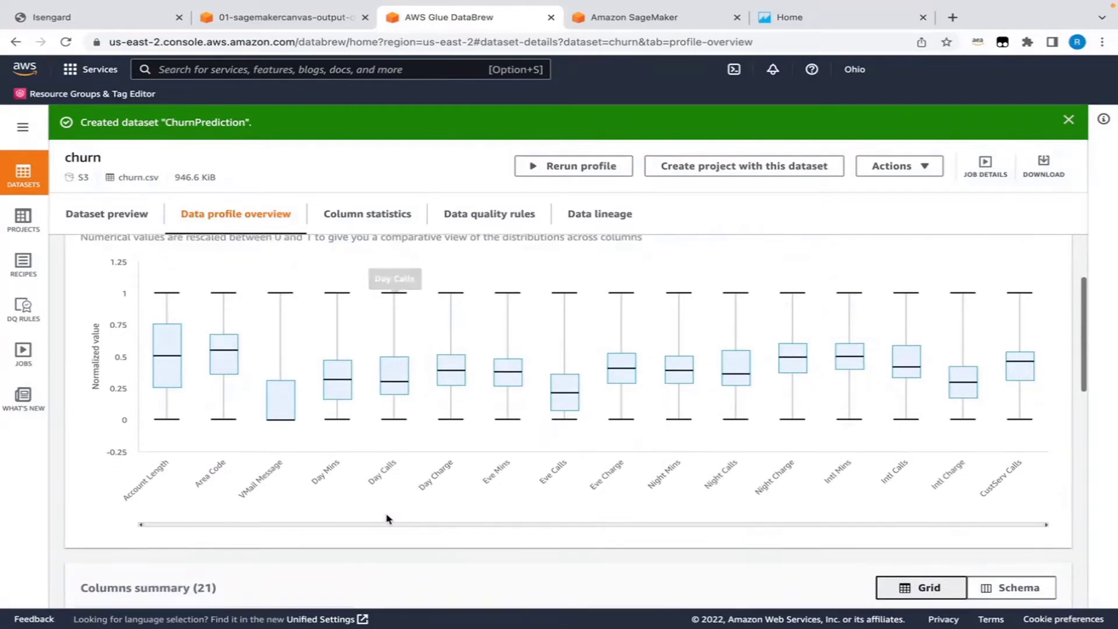
scroll(388, 519, down, 6)
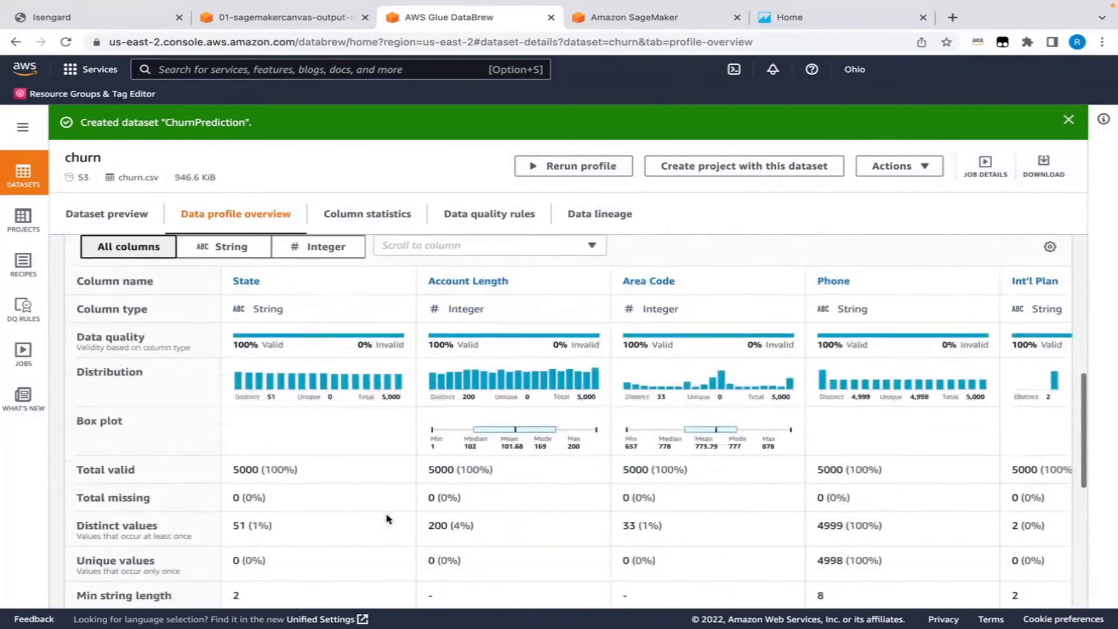
Review the column statistics of the churn dataset's Phone column, including its value distribution and top distinct values.
click(383, 214)
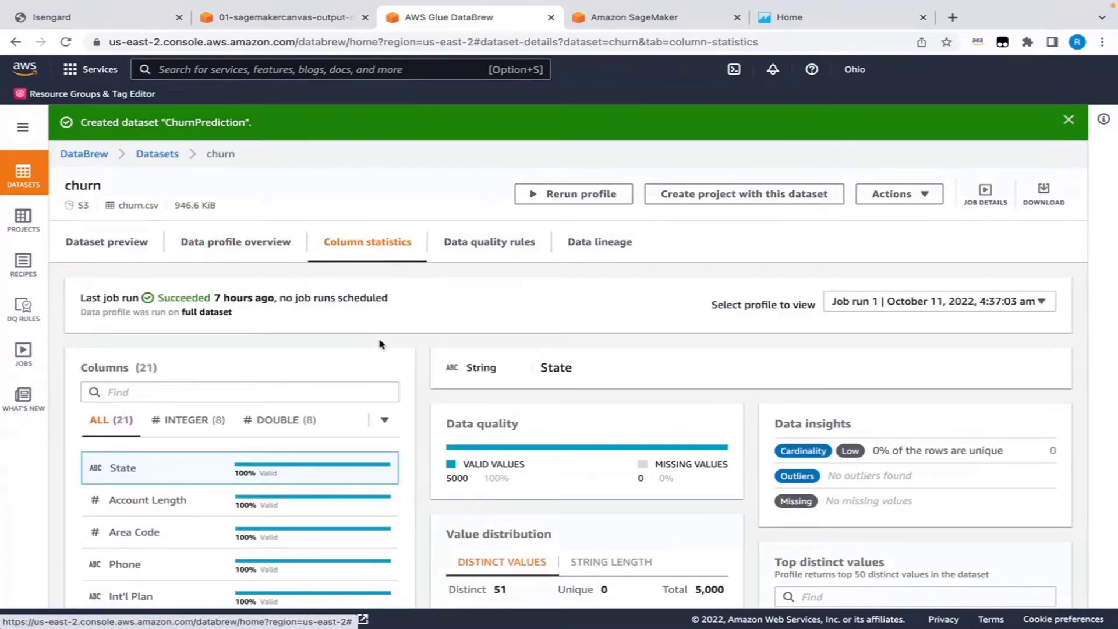
scroll(379, 344, down, 5)
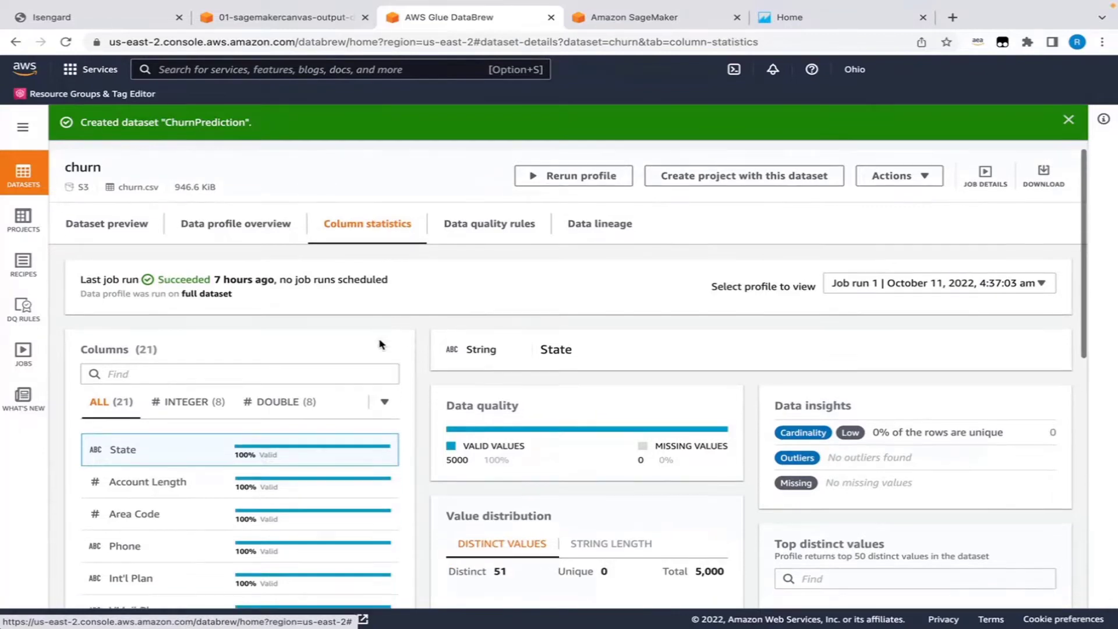
scroll(379, 344, down, 1)
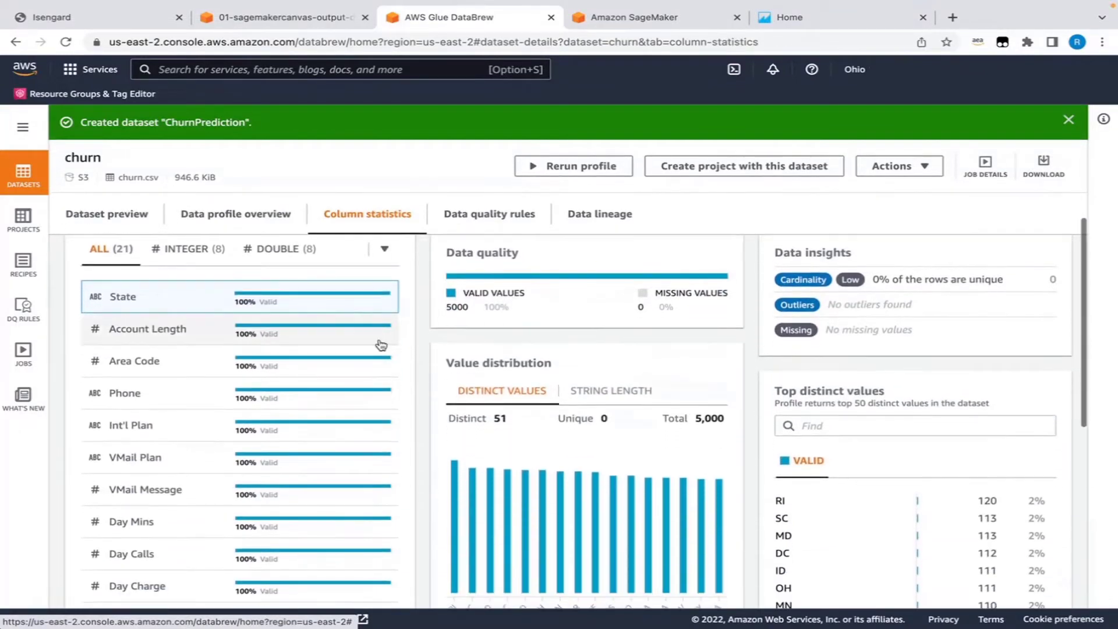
click(117, 395)
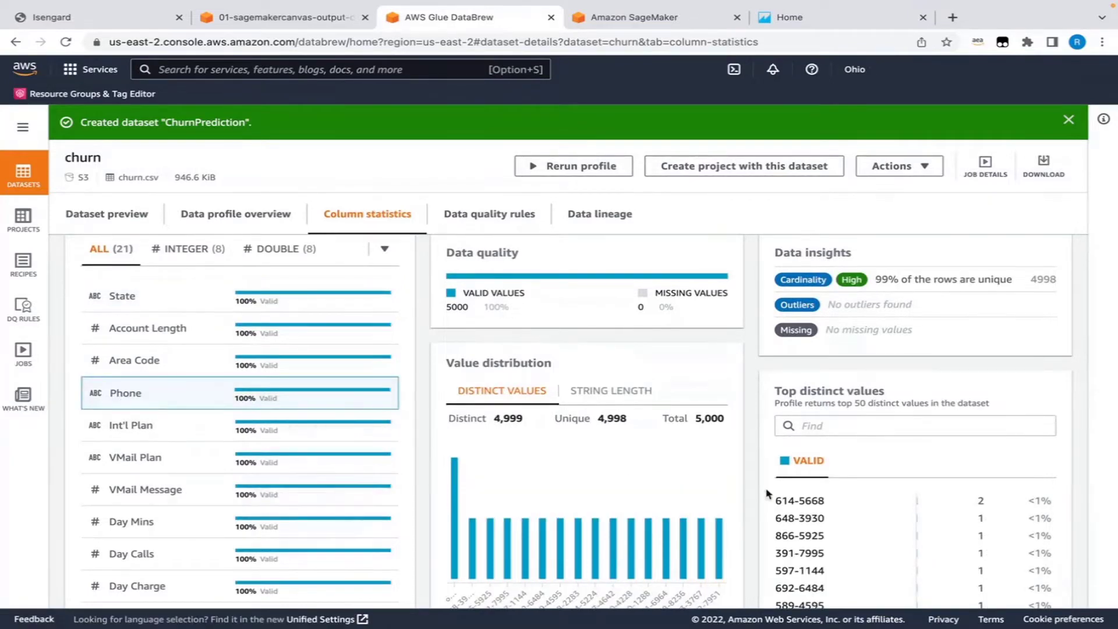
scroll(821, 513, down, 4)
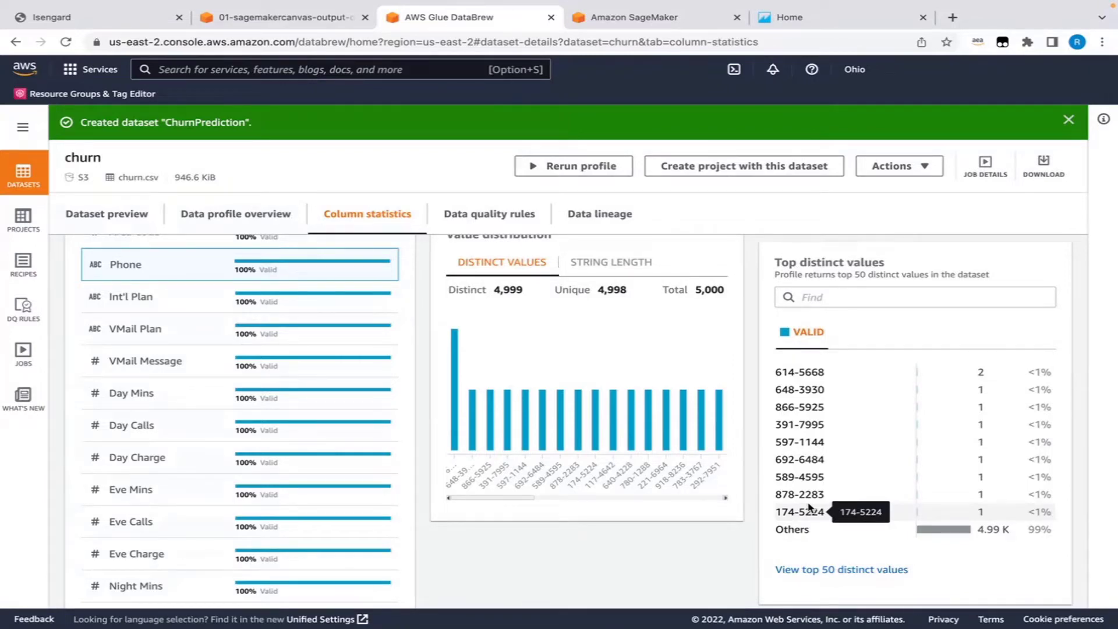
Review the value distribution and top distinct values of the Churn? column.
scroll(191, 508, down, 3)
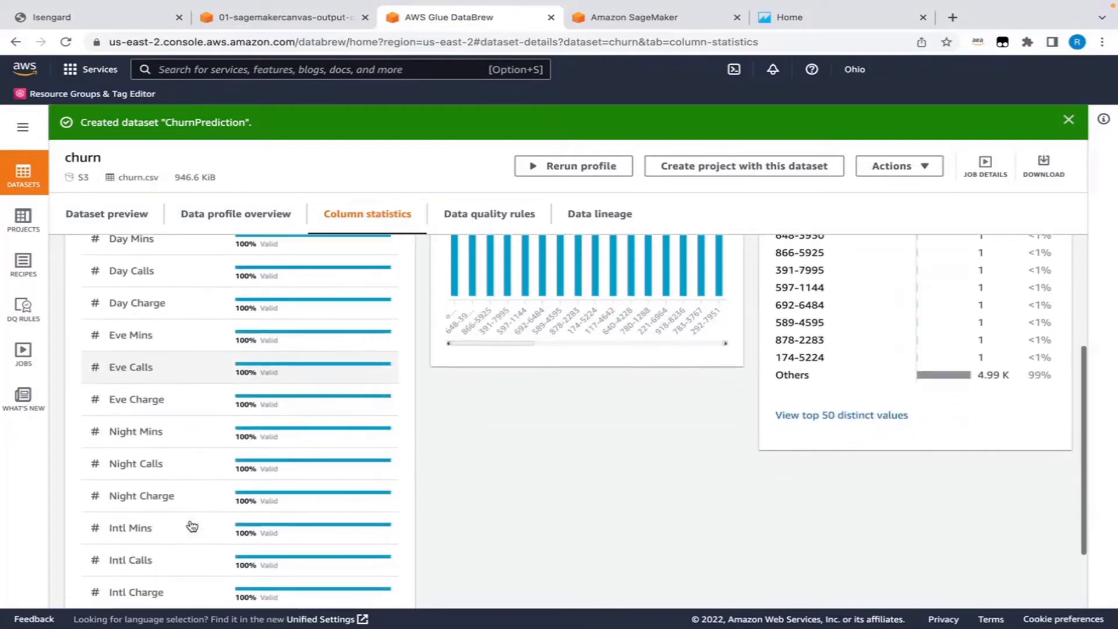
scroll(192, 526, down, 2)
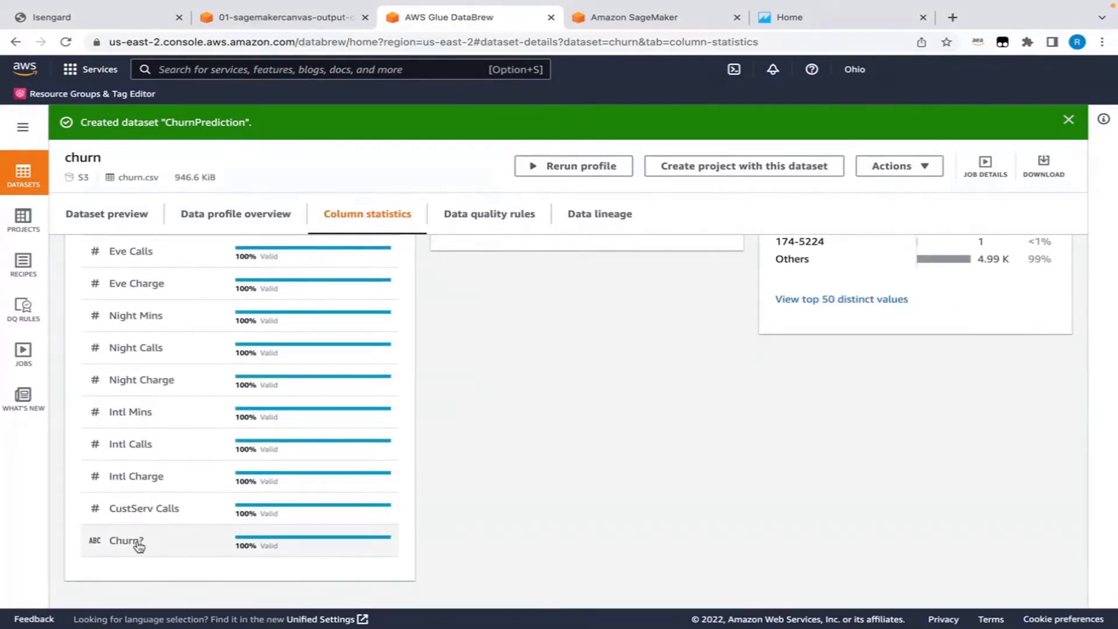
click(138, 547)
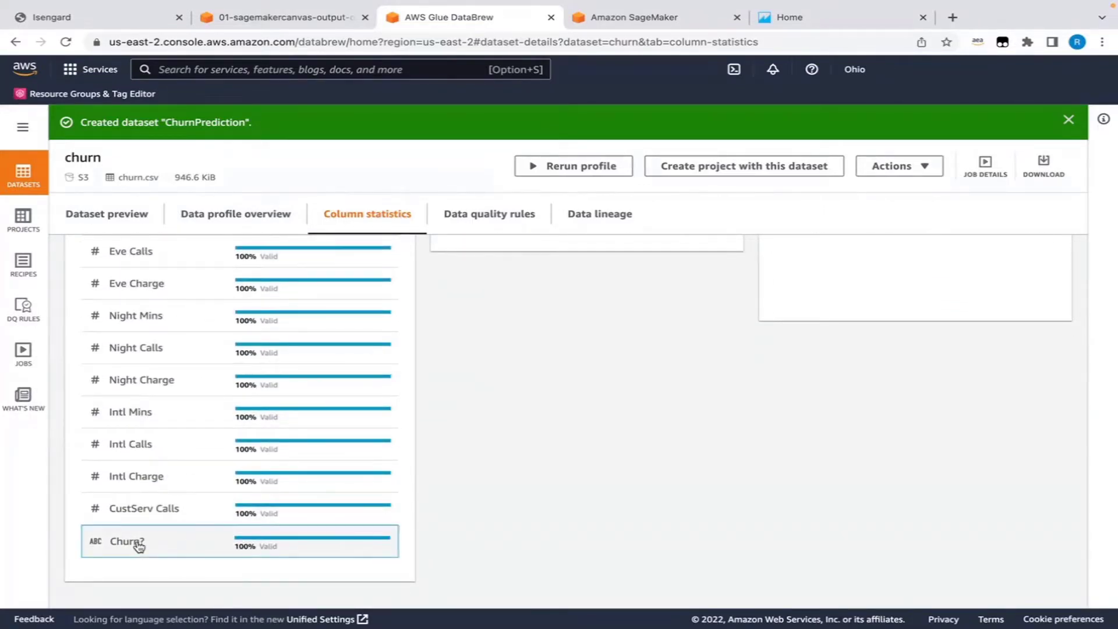
scroll(530, 502, up, 3)
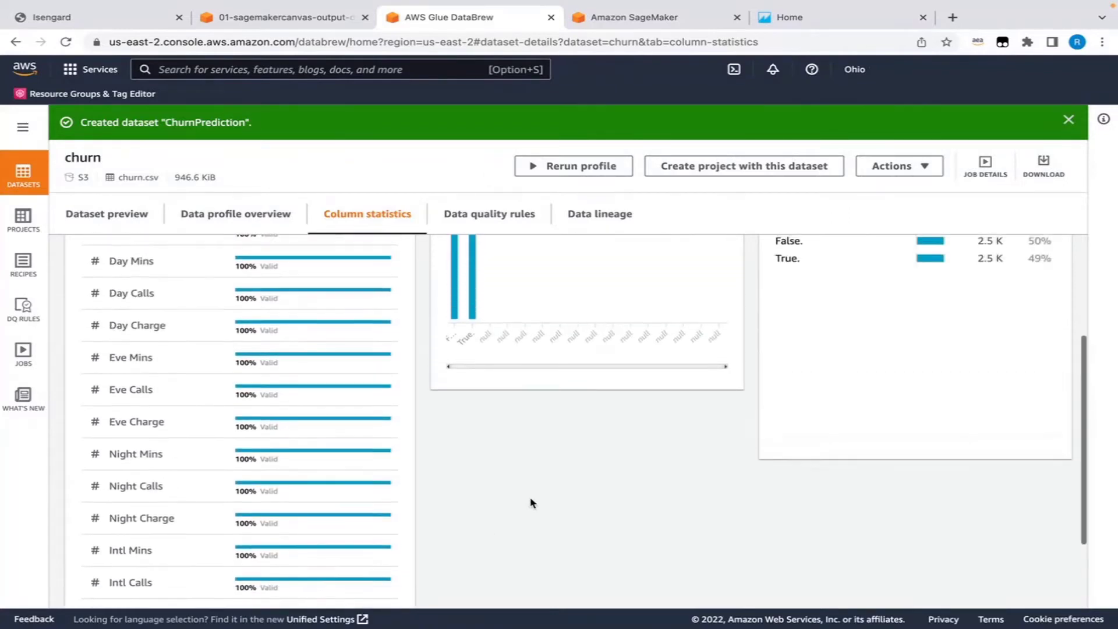
scroll(530, 502, up, 2)
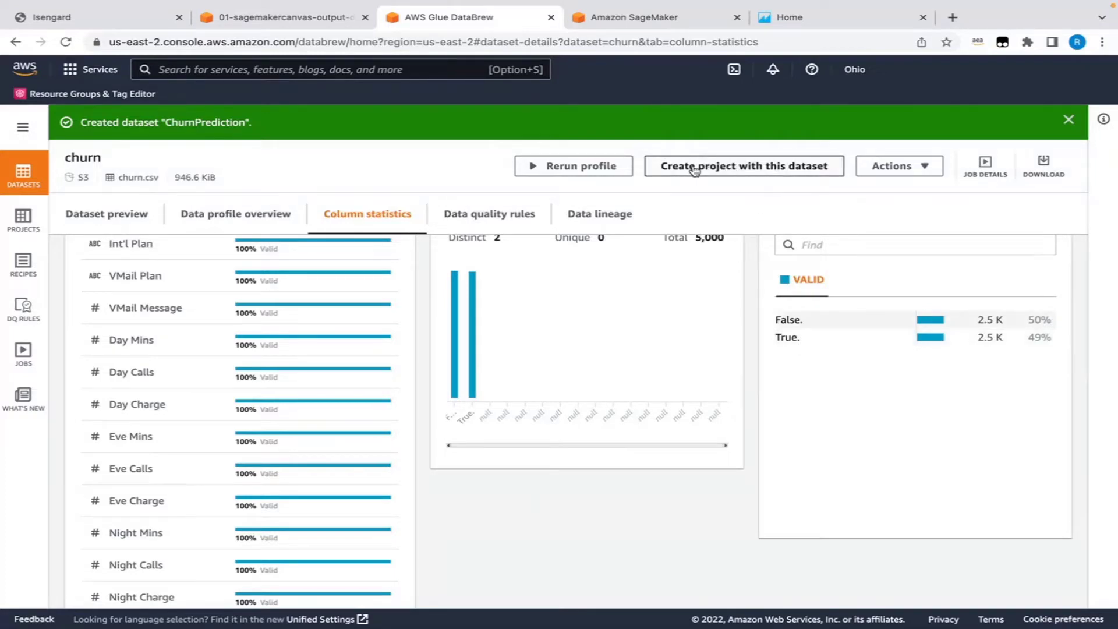
Start a new DataBrew project and name it ChurnPrediction.
click(23, 217)
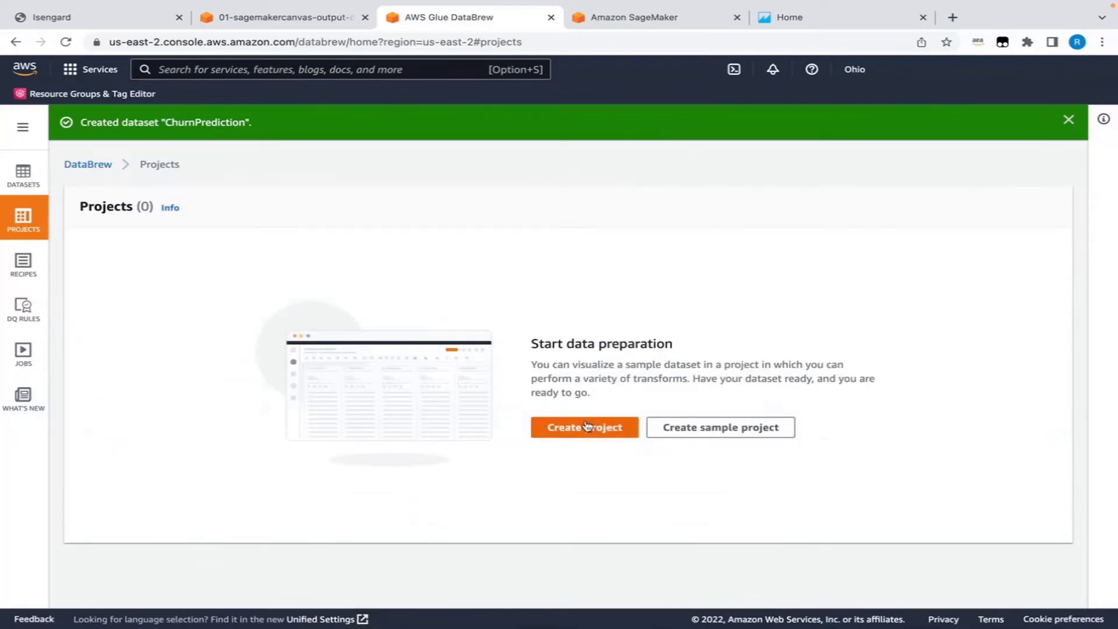
click(585, 427)
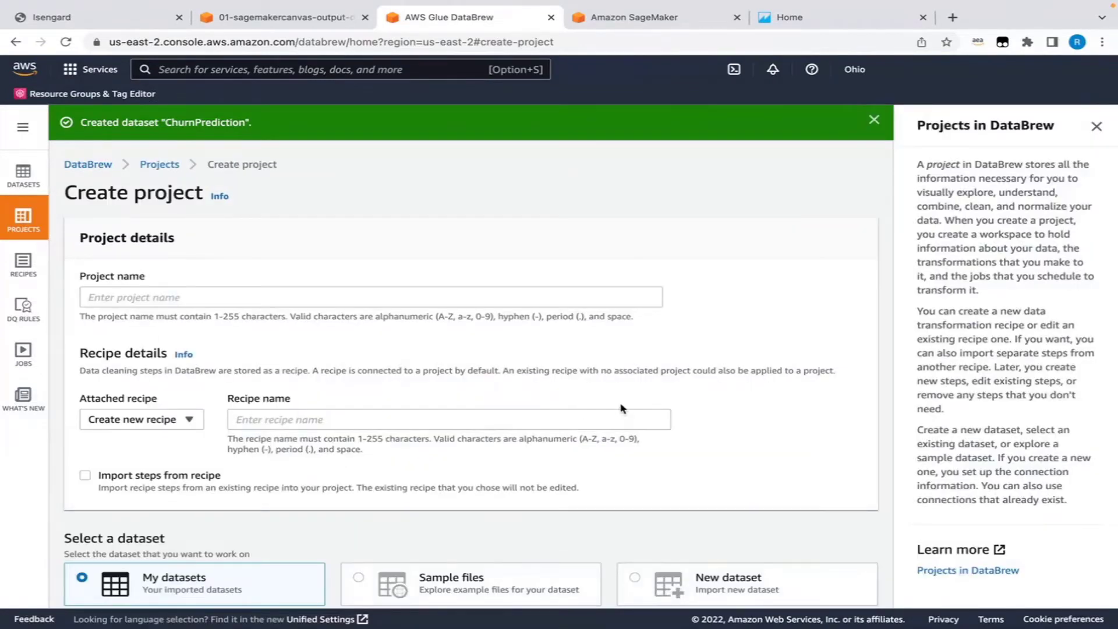
click(1097, 127)
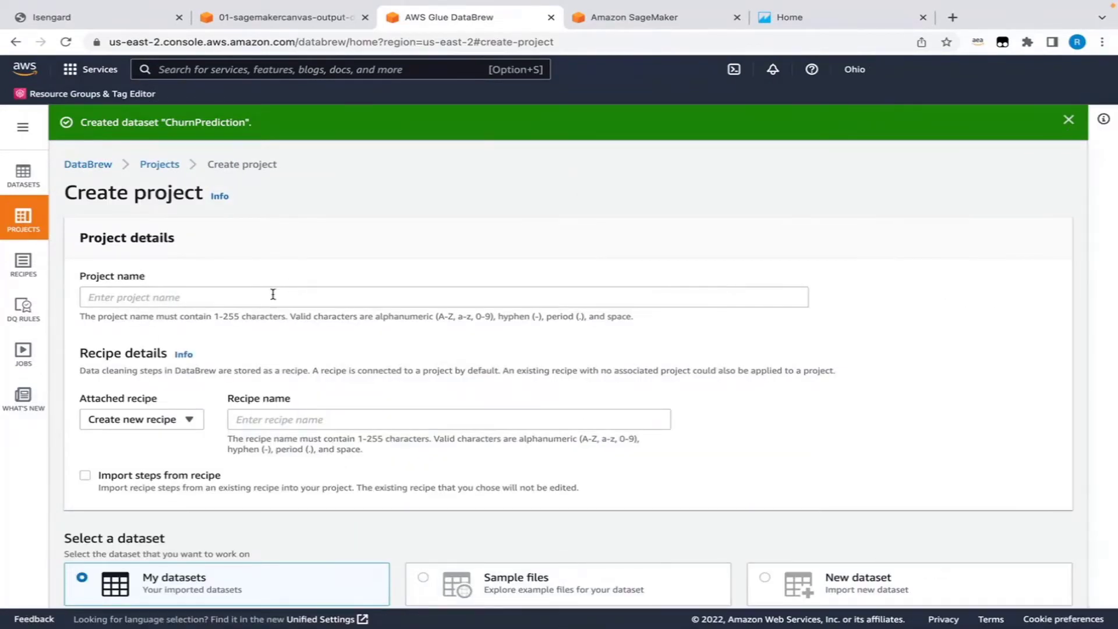
click(270, 295)
text(Churn)
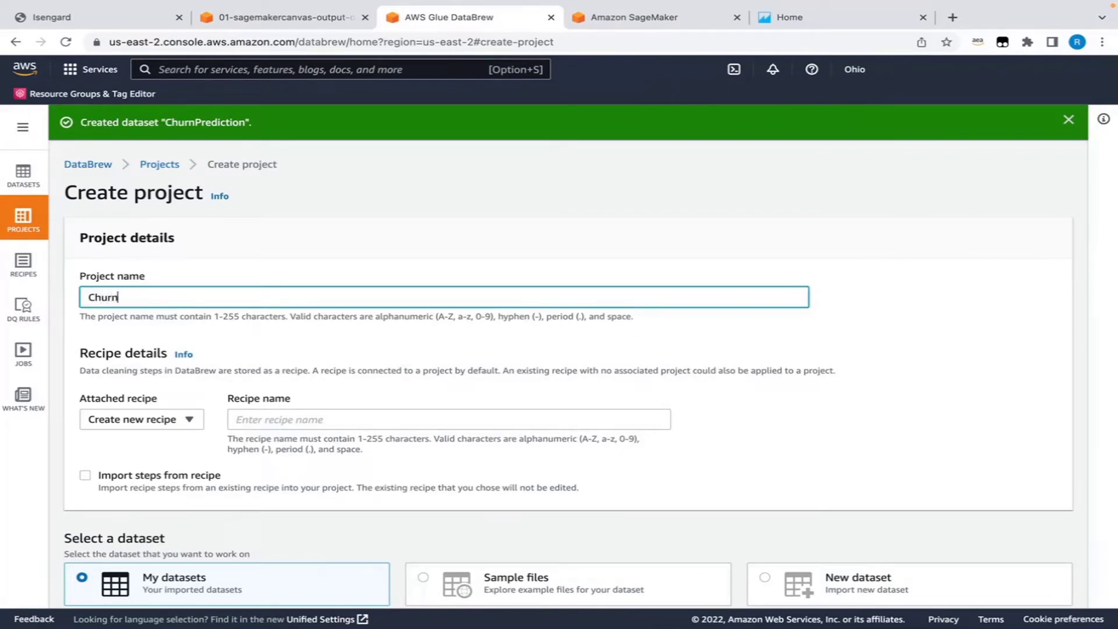
text(Prediction)
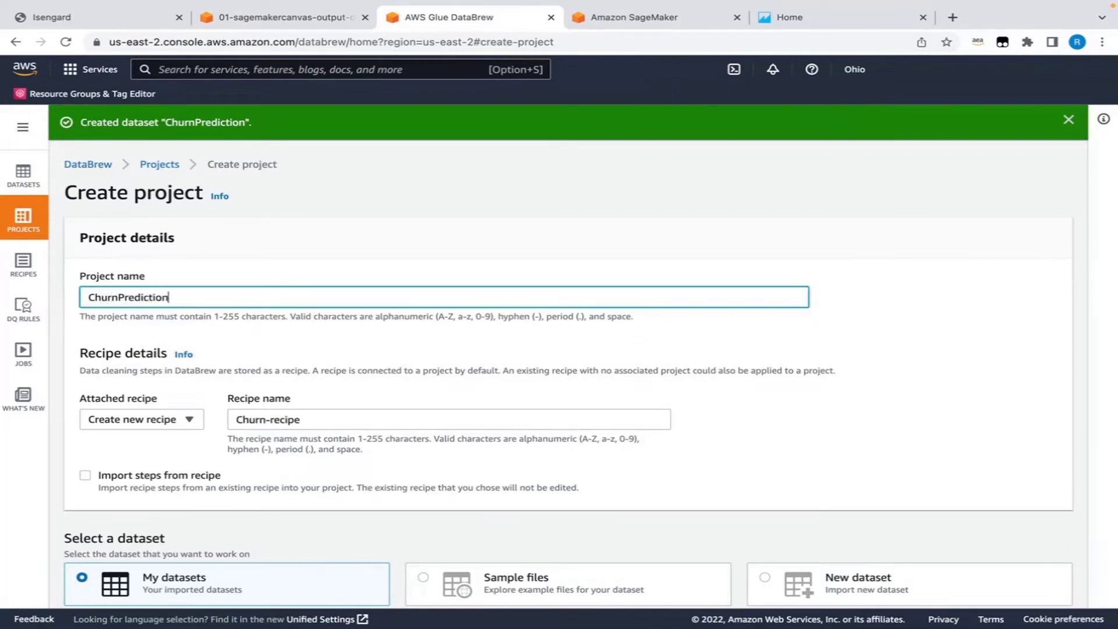
Select the ChurnPrediction dataset from the imported datasets as the project's dataset.
scroll(289, 371, down, 3)
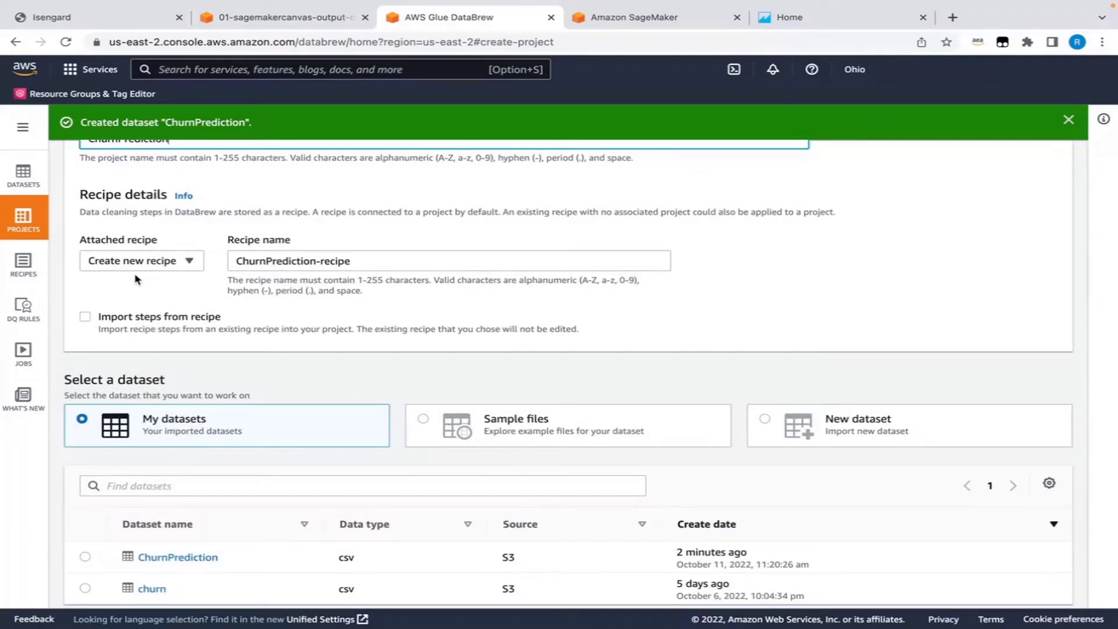
scroll(137, 278, down, 3)
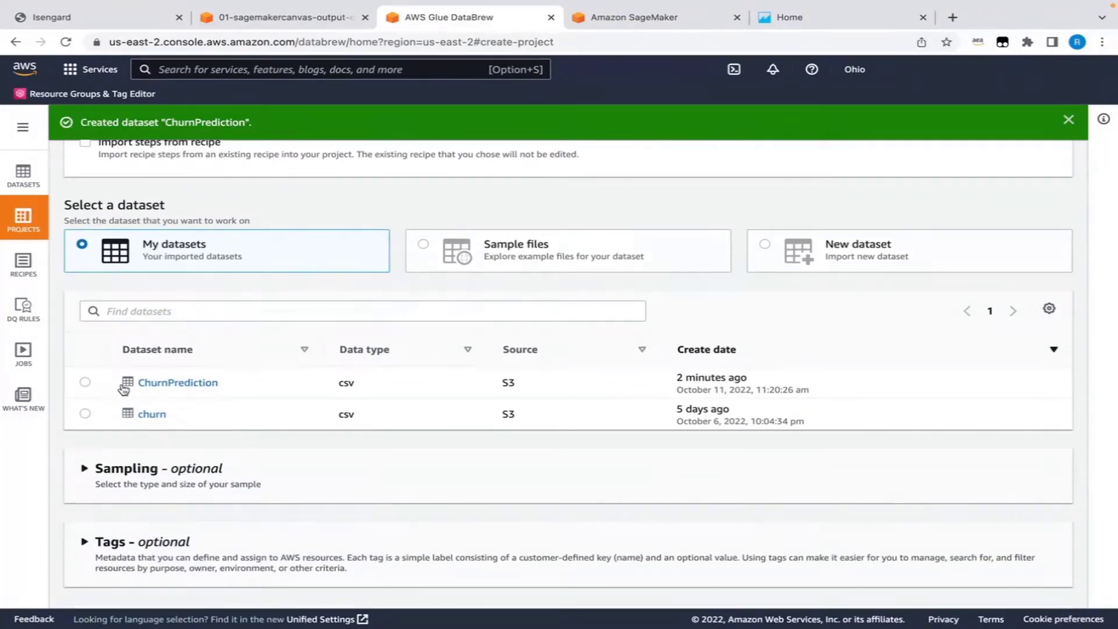
click(86, 383)
Assign the existing IAM role AWSGlueDataBrewServiceRole-ChurnPrediction to the project and create the project.
scroll(194, 439, down, 5)
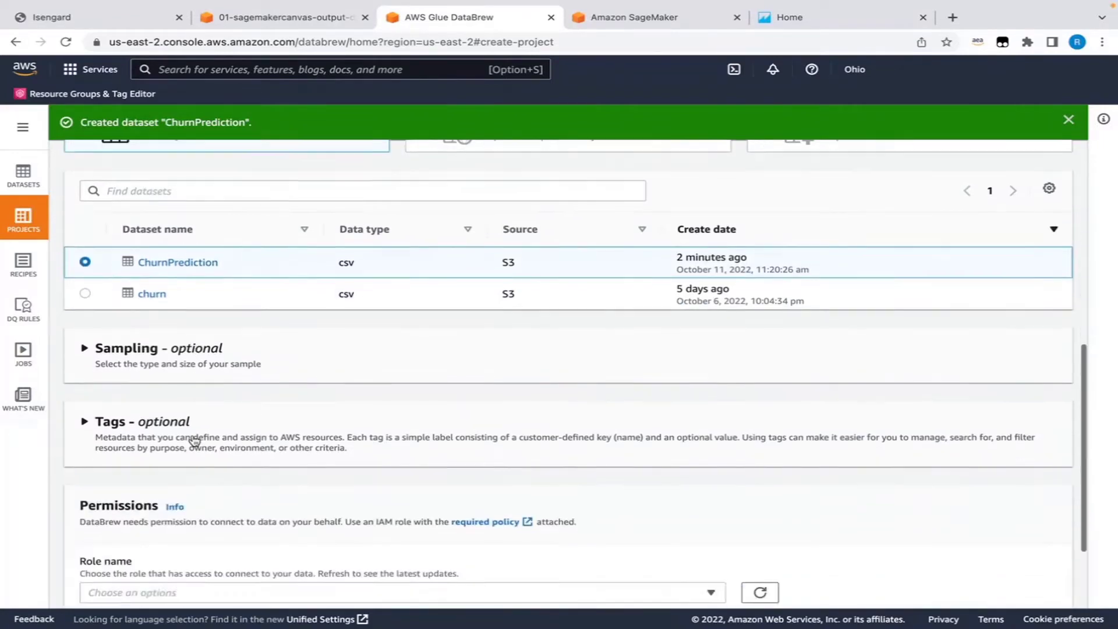
click(199, 473)
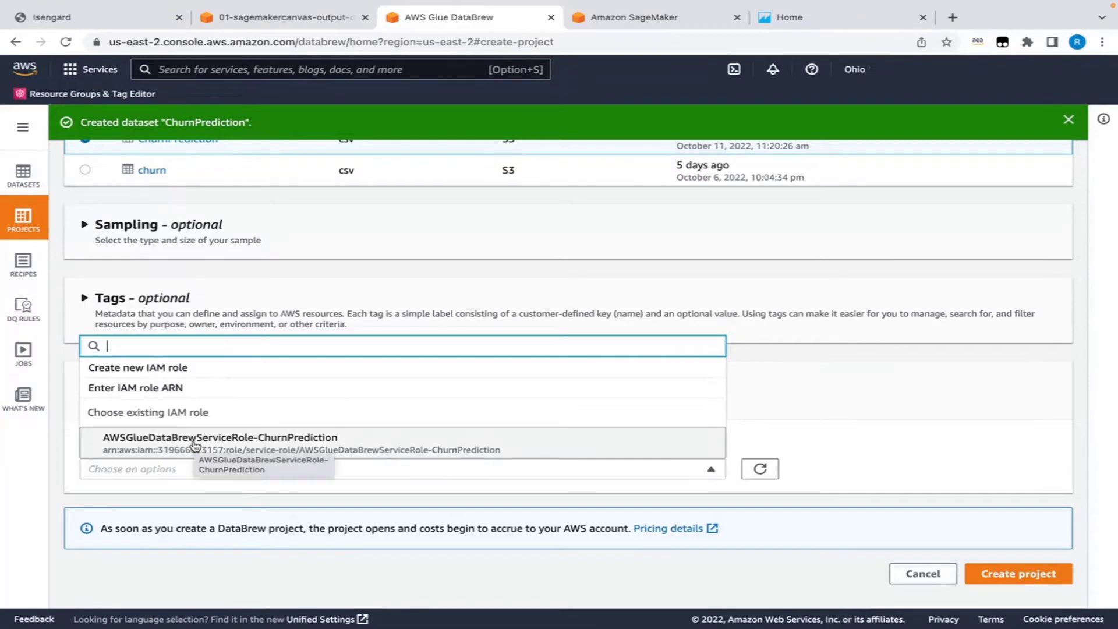
click(195, 444)
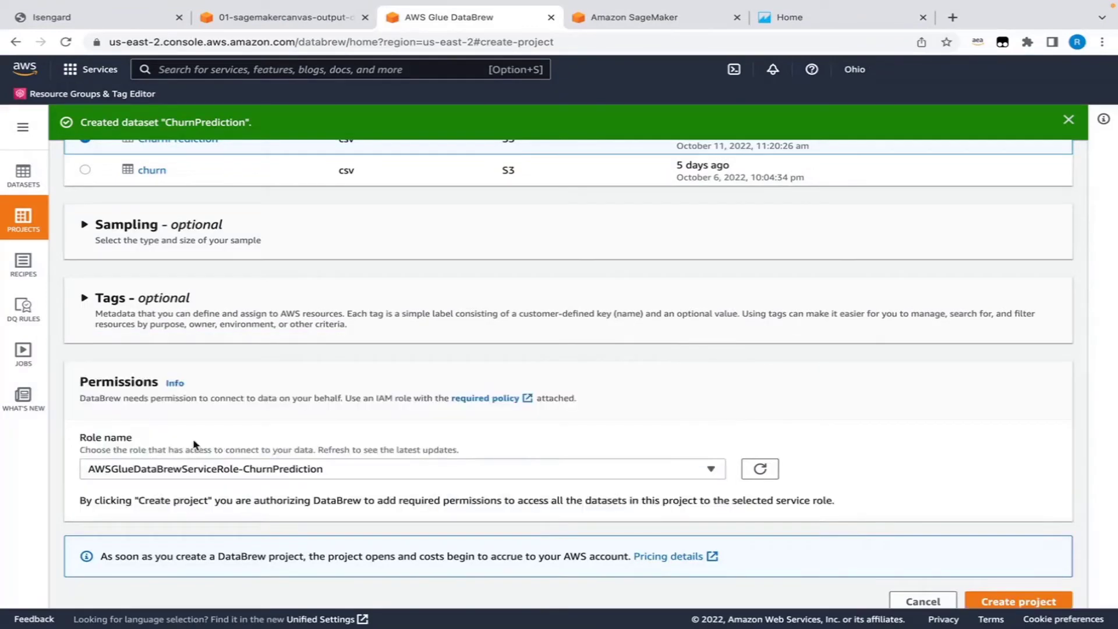
scroll(887, 535, down, 1)
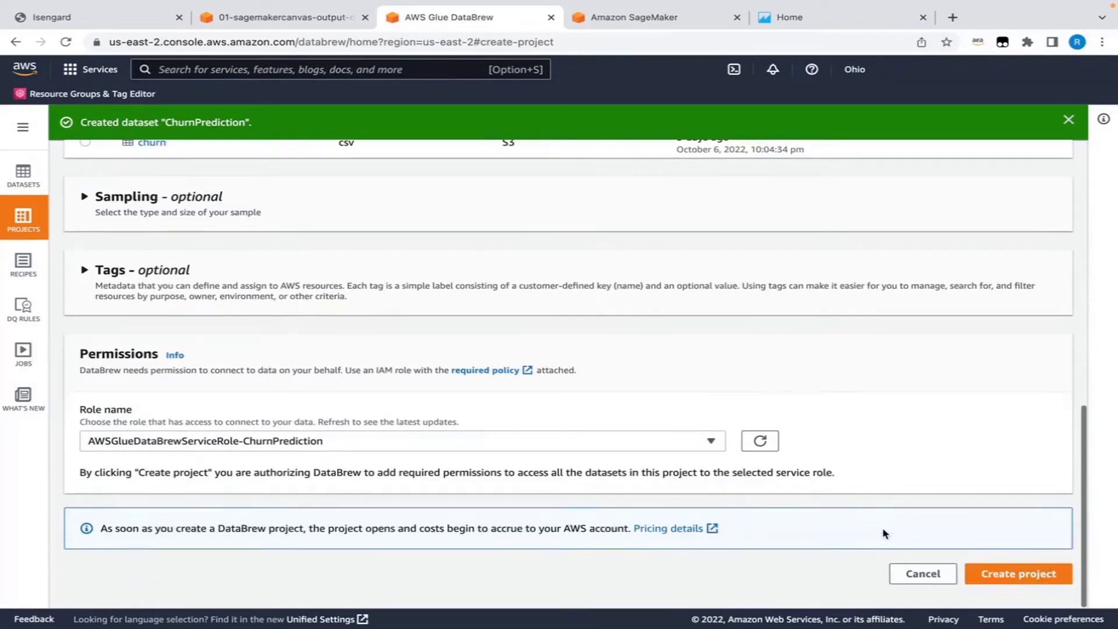
click(1008, 575)
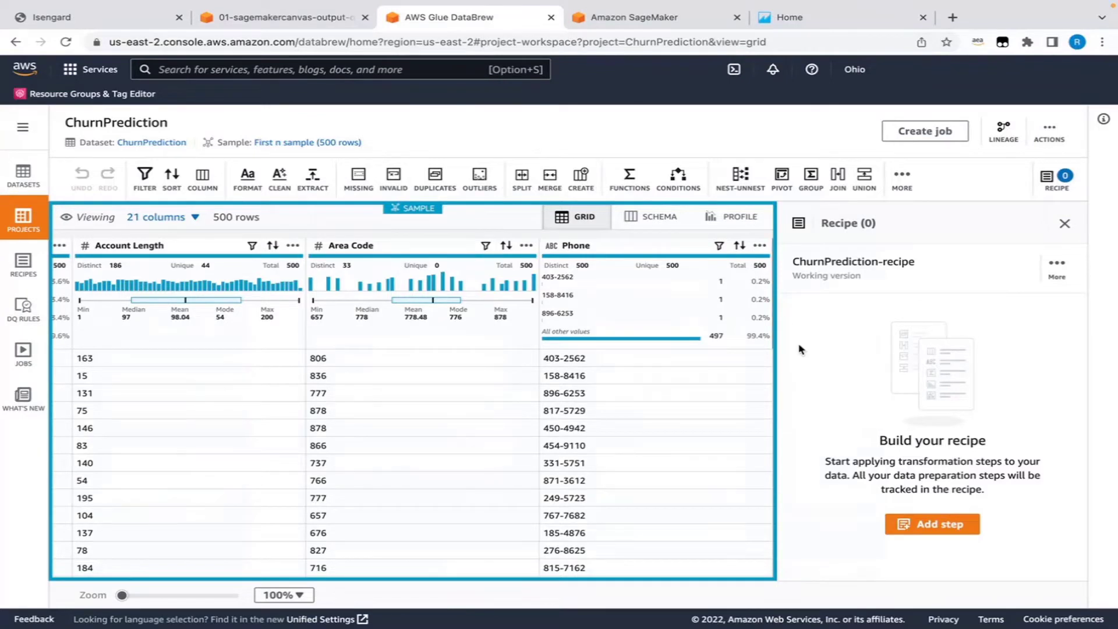
Start a Redact values data masking transform with the Phone column as its source.
click(938, 528)
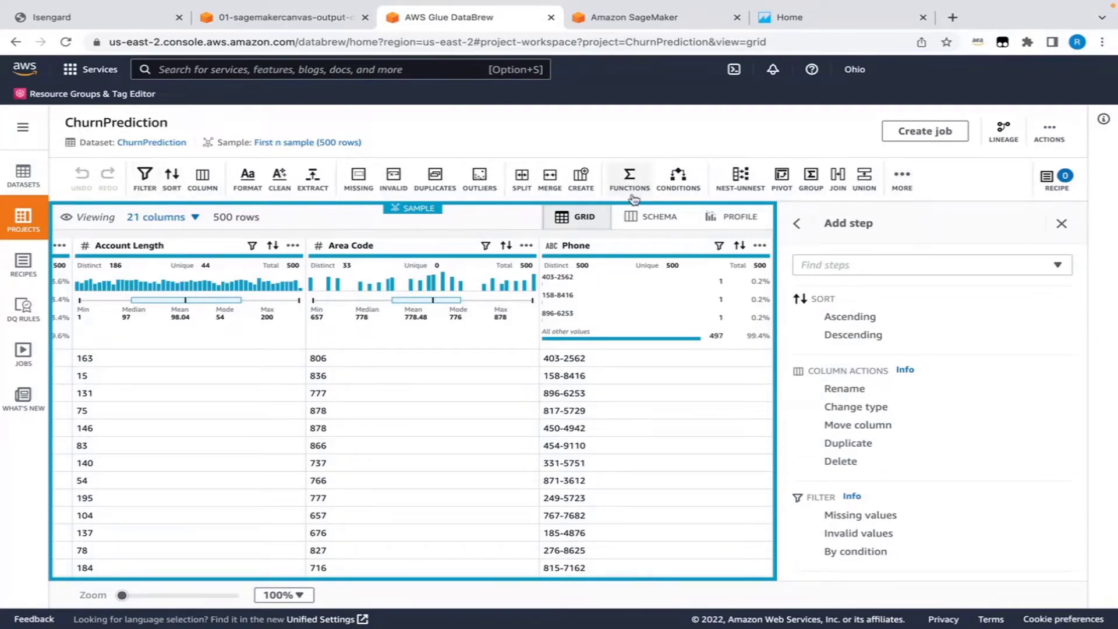
click(904, 183)
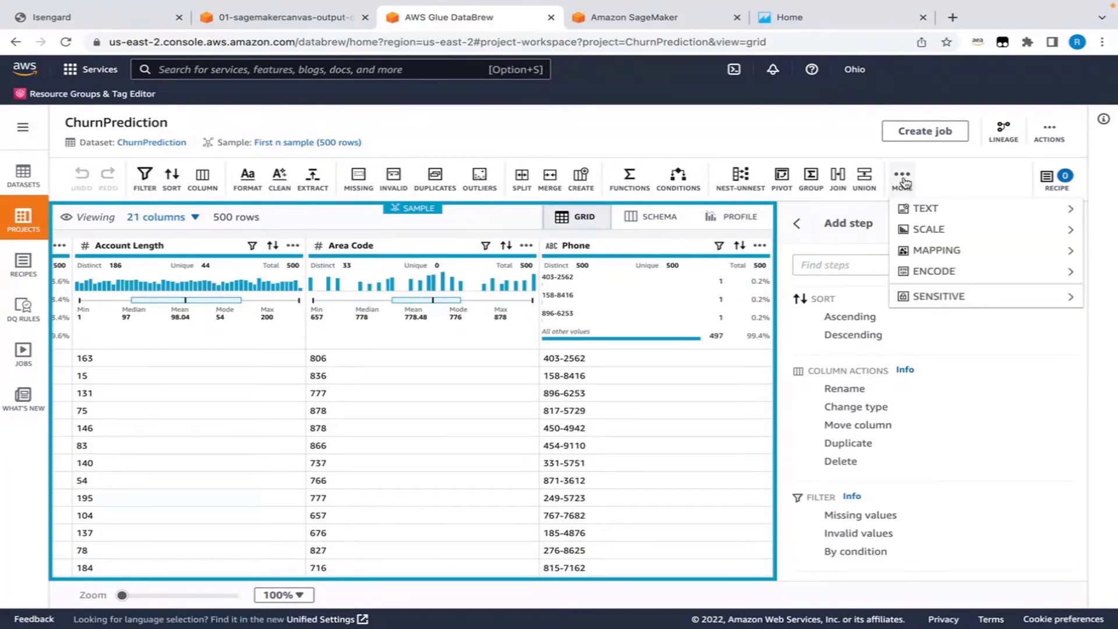
mouse_move(923, 301)
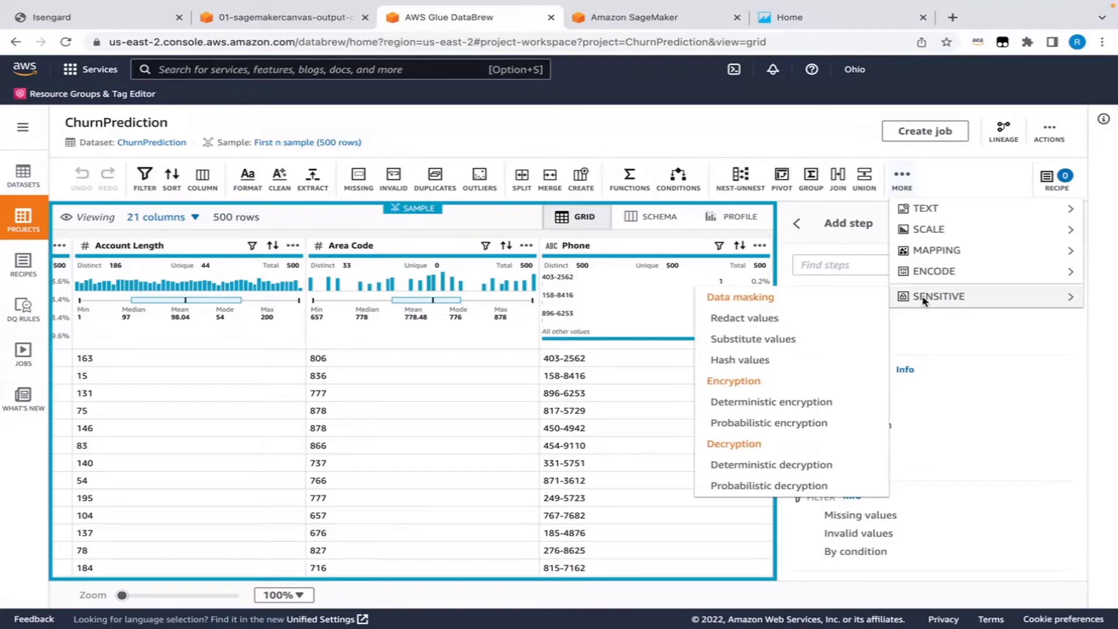
click(739, 319)
click(825, 365)
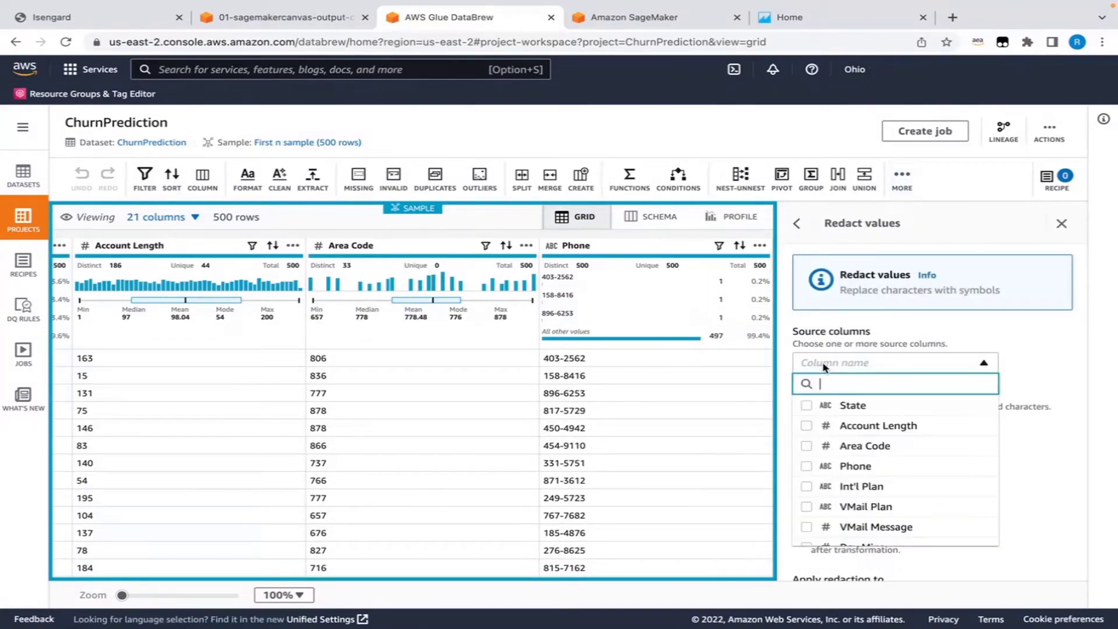
text(ph)
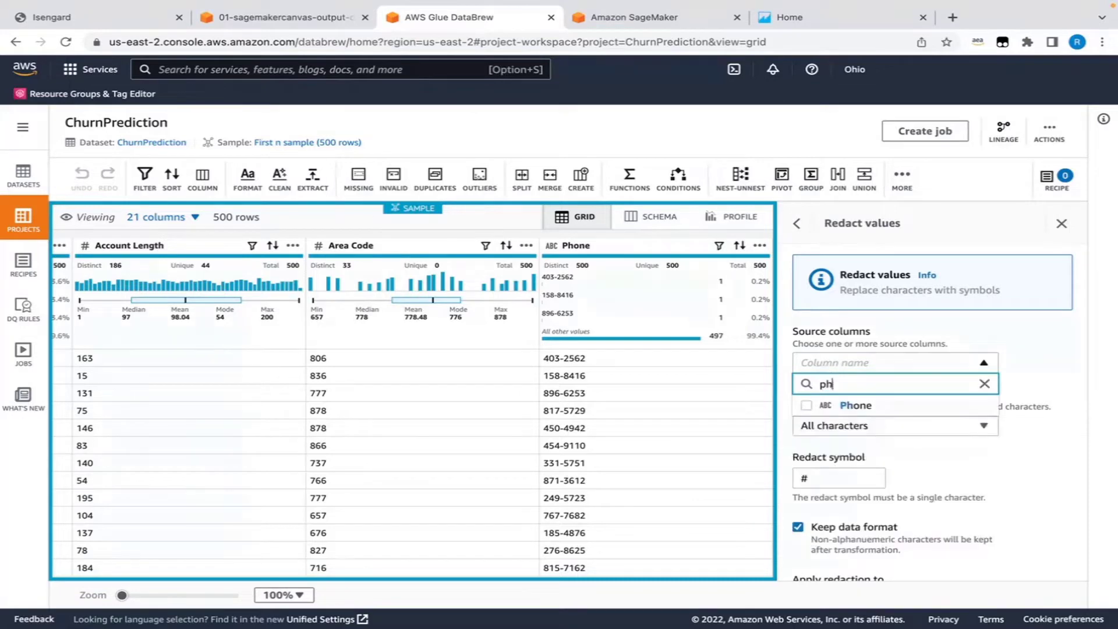
click(807, 405)
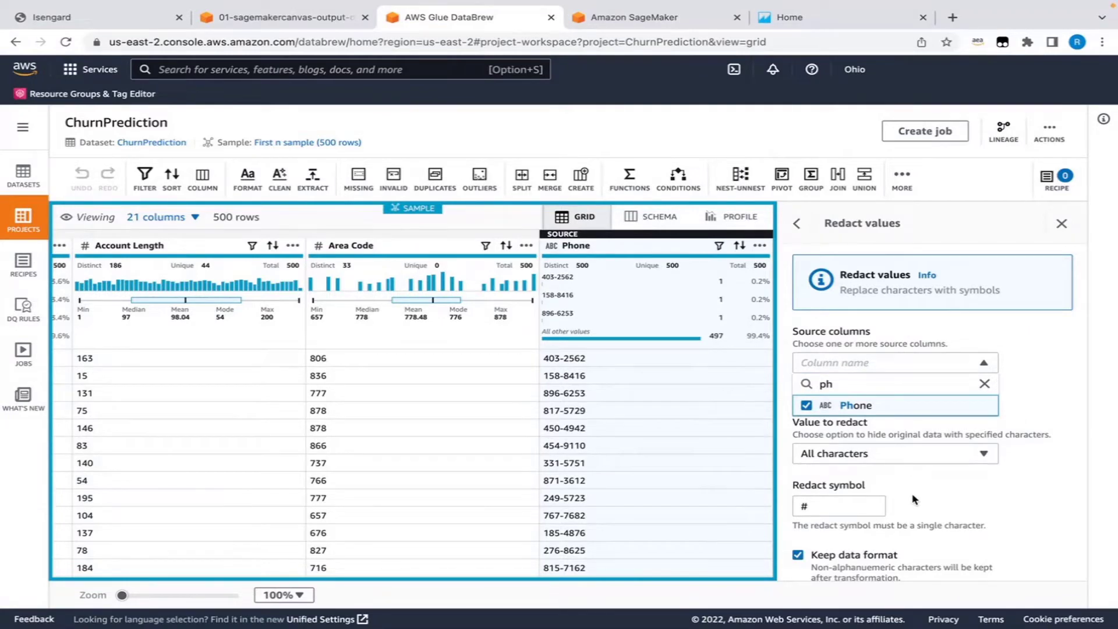
Preview and apply the redaction of all Phone characters with the # symbol, keeping the data format, for all rows.
click(866, 507)
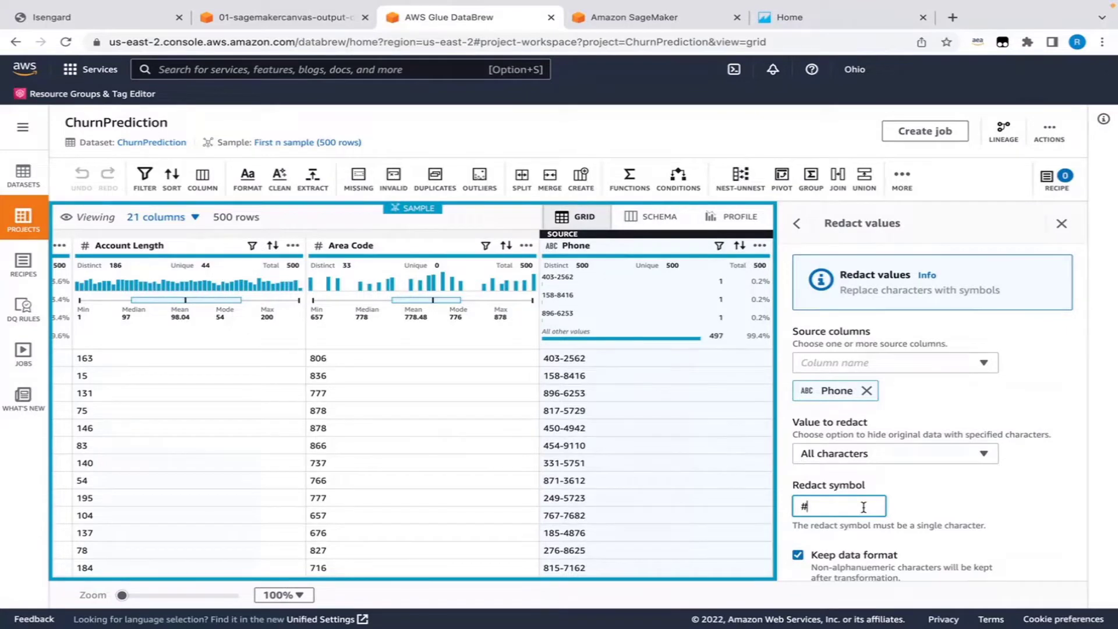
scroll(863, 508, down, 4)
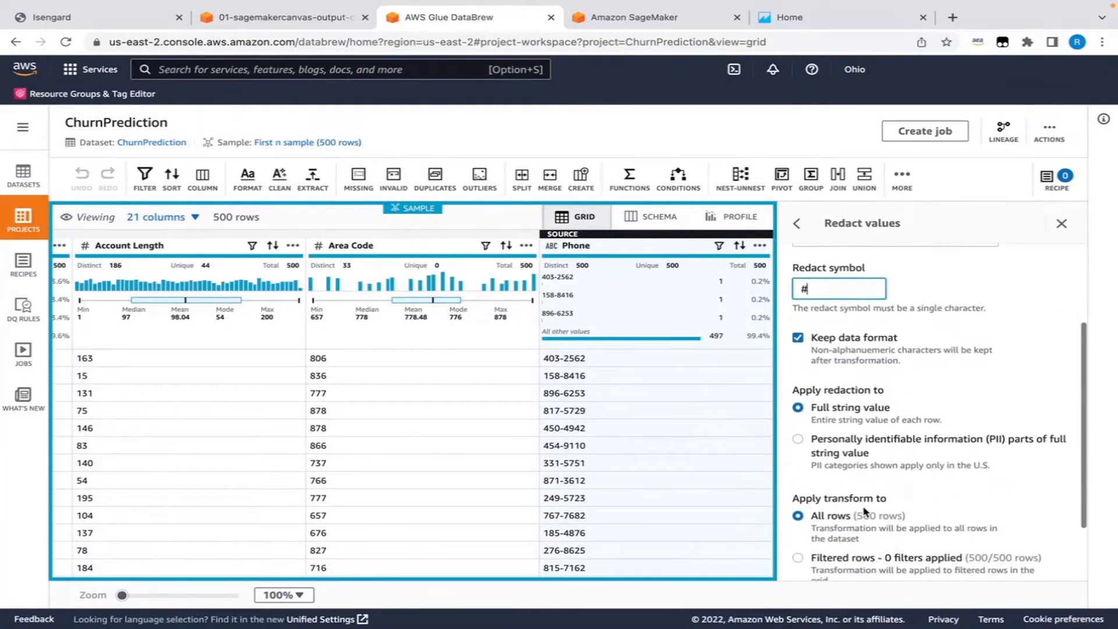
scroll(863, 511, up, 1)
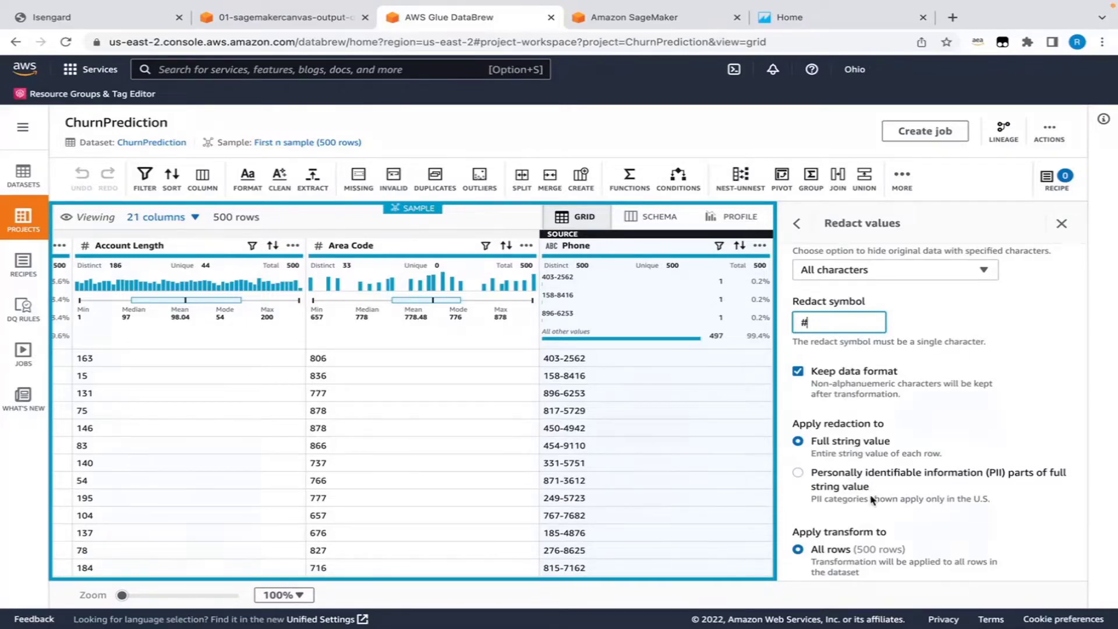
scroll(874, 502, down, 4)
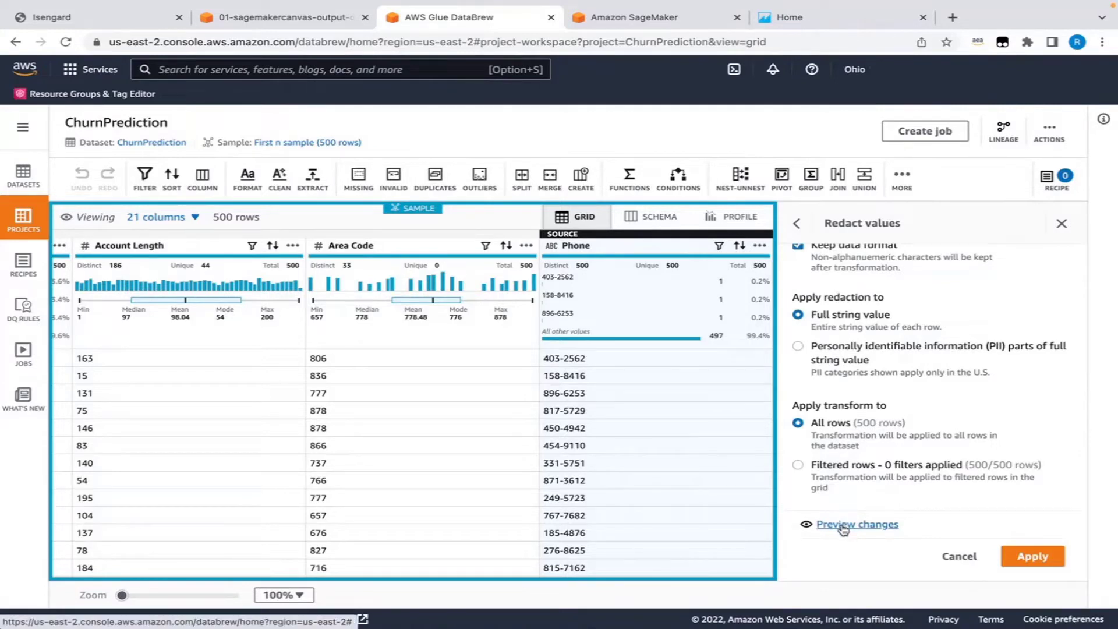
click(842, 526)
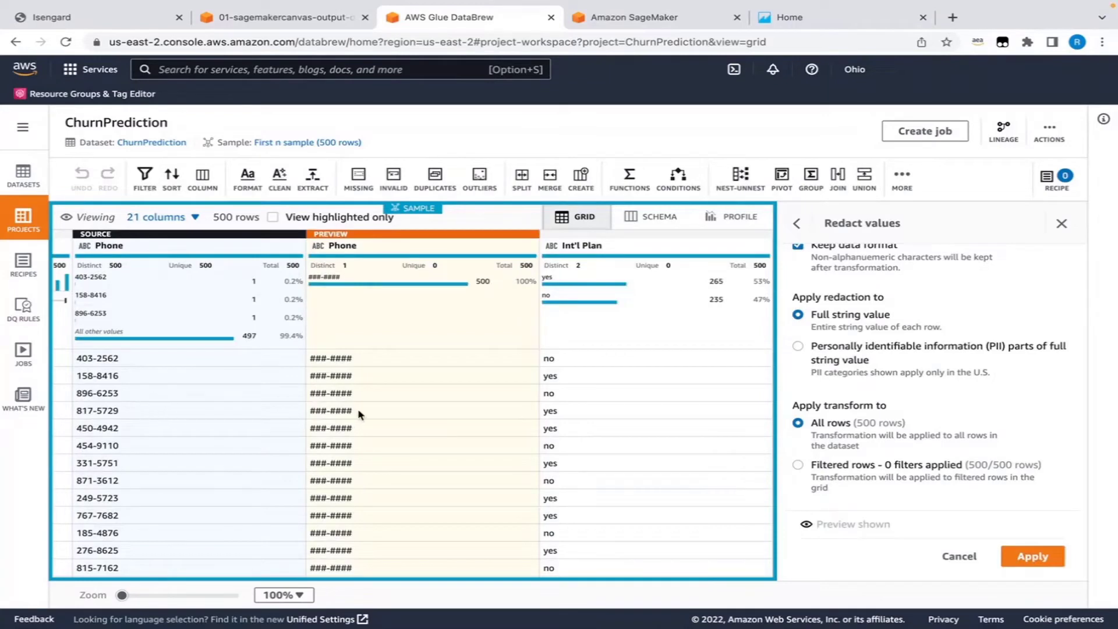
click(1032, 557)
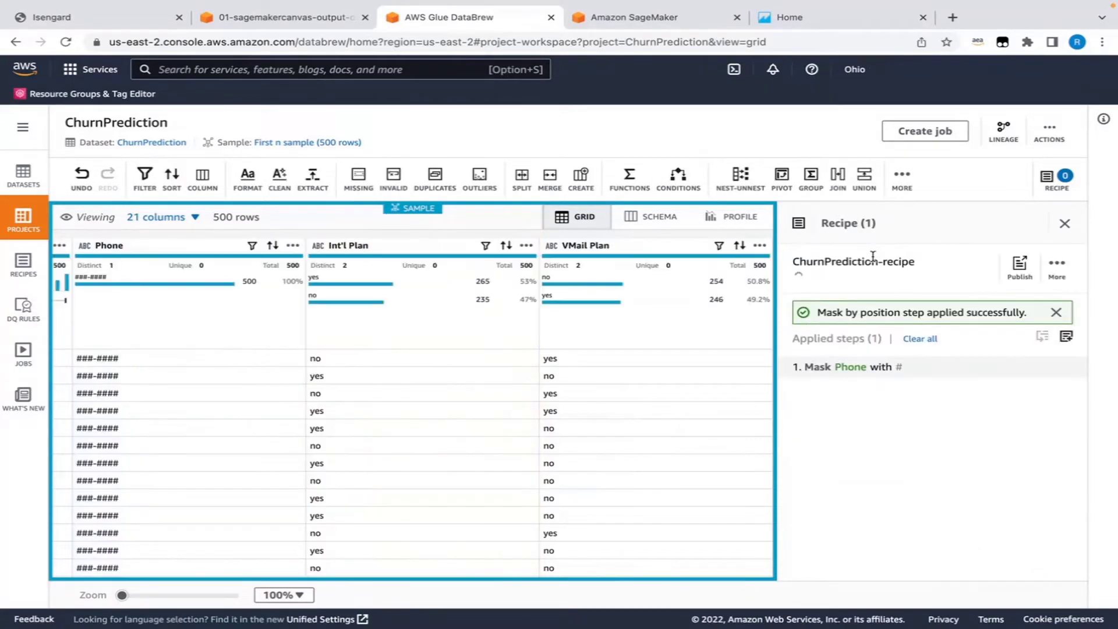
mouse_move(881, 366)
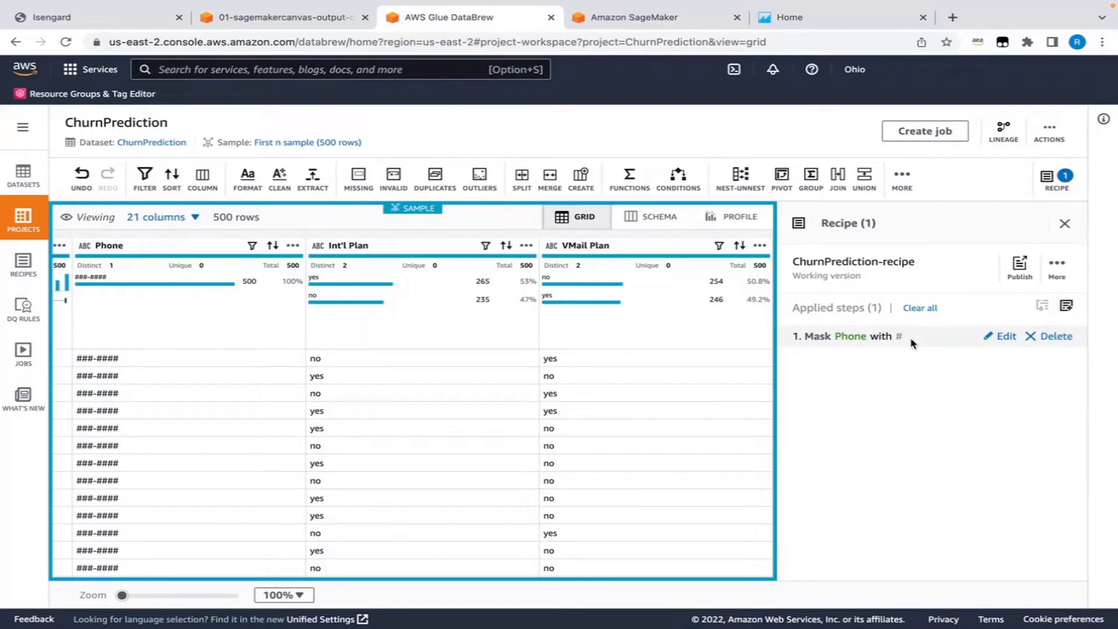
Start a Remove special characters cleaning transform with the Churn? column as its source.
click(279, 180)
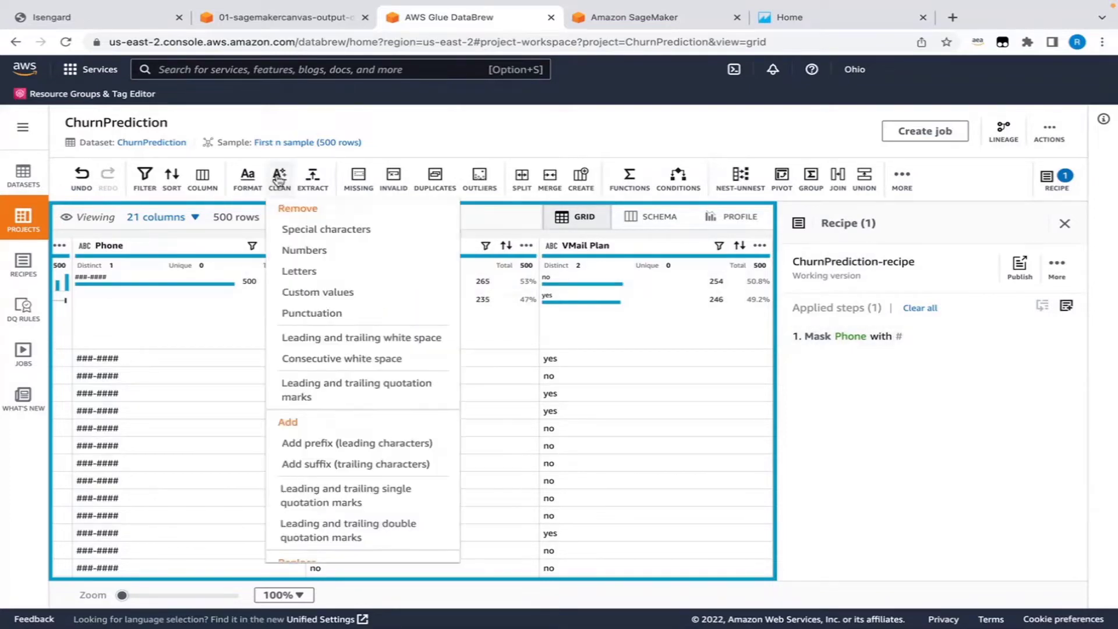
click(291, 231)
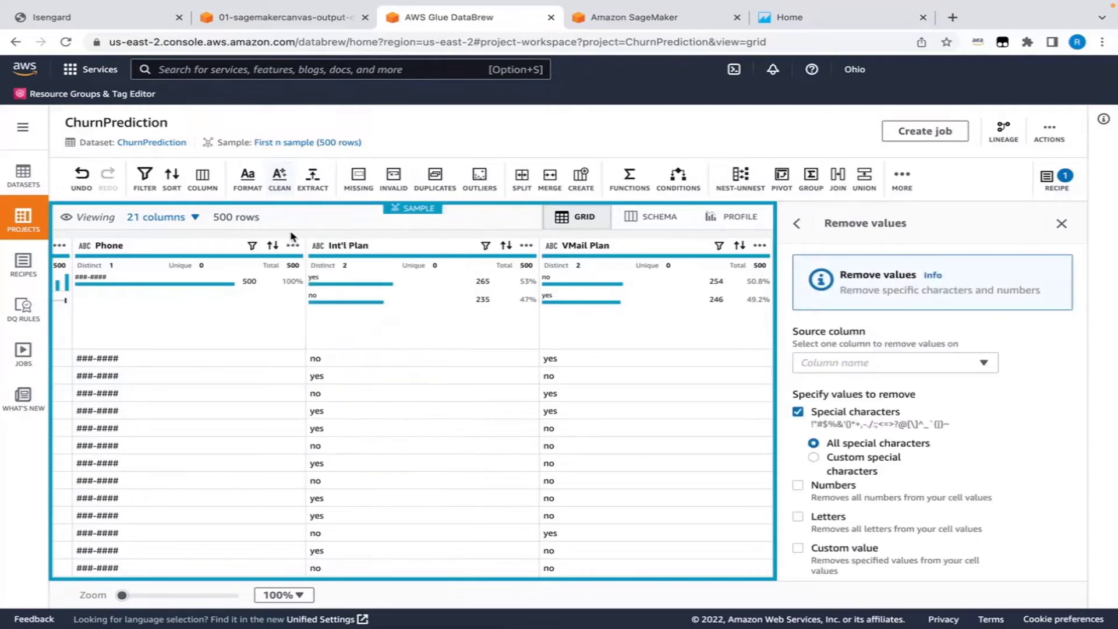
click(947, 368)
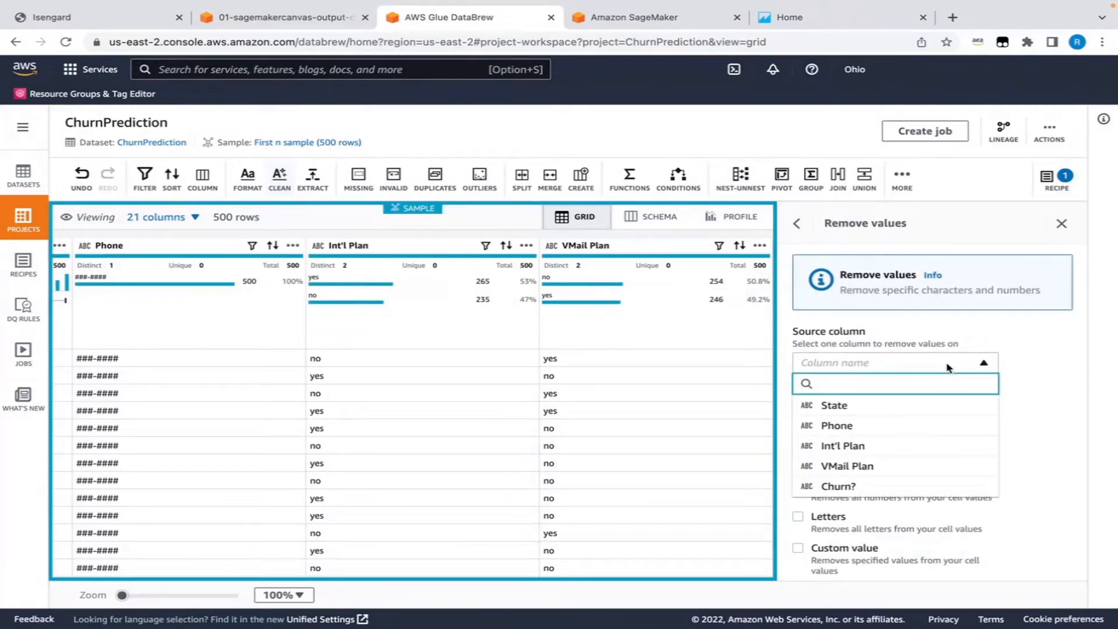
text(churn)
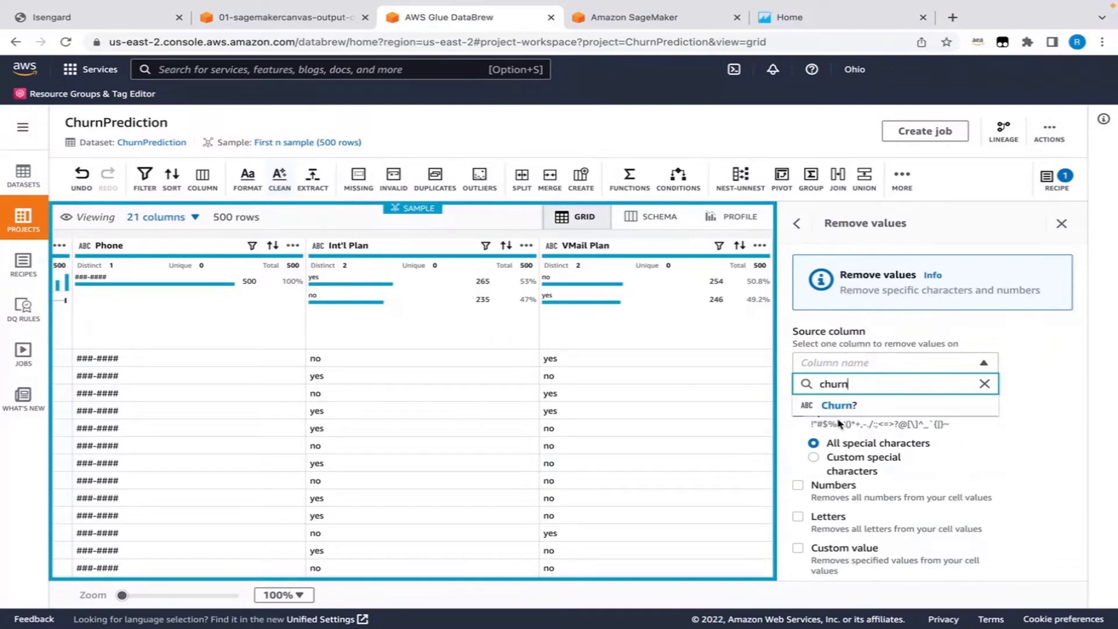
click(839, 406)
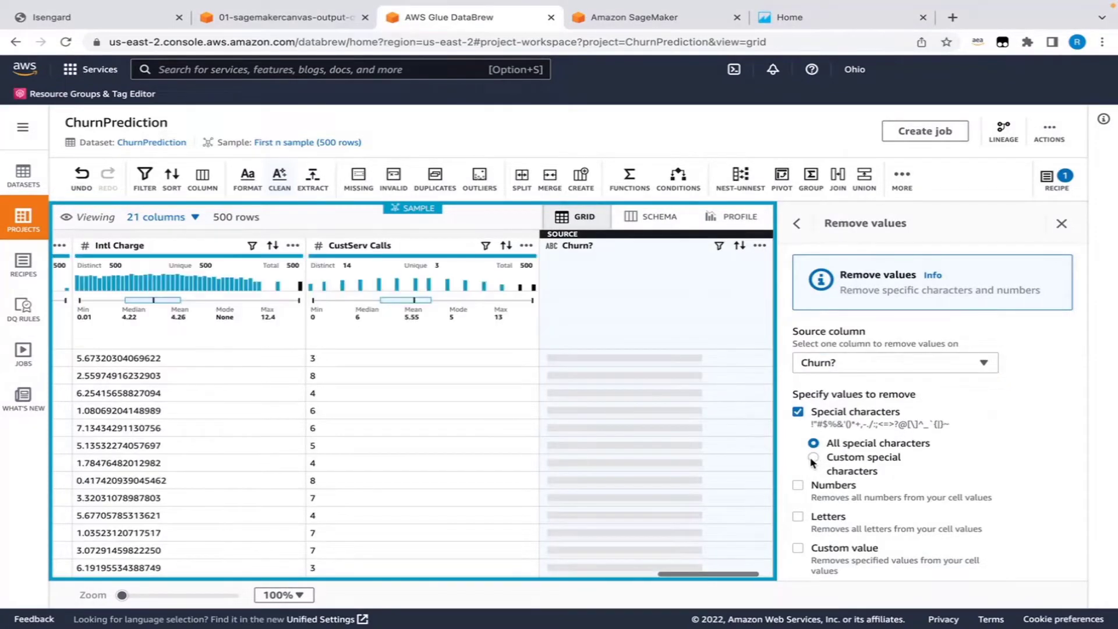
Set the period "." as the custom special character to remove from Churn? and apply the transform to all rows.
click(813, 458)
click(839, 512)
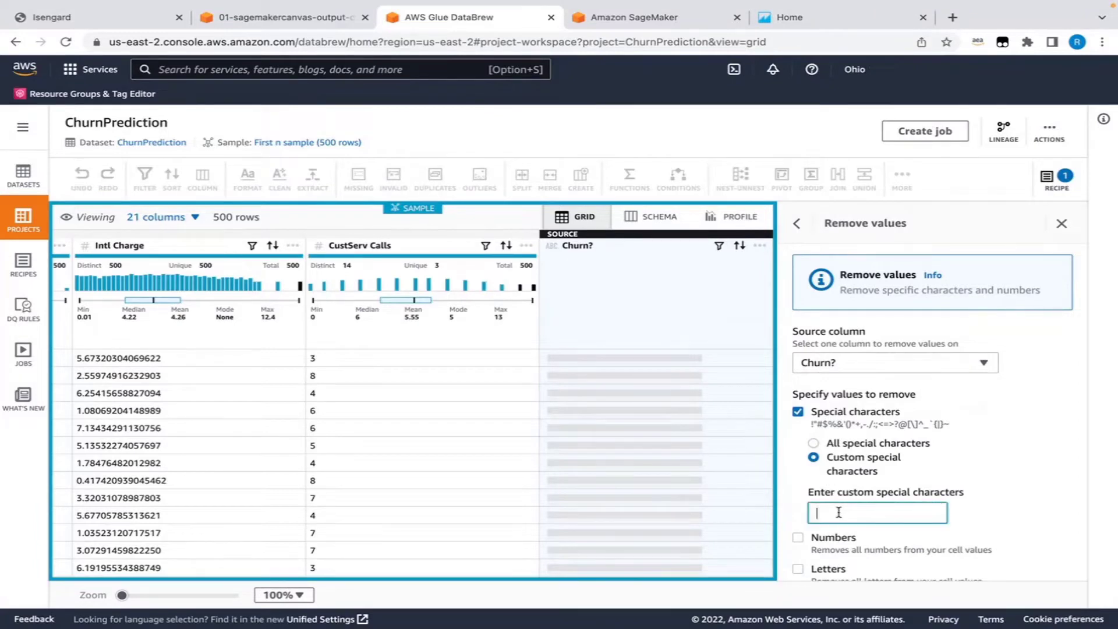
scroll(931, 513, down, 3)
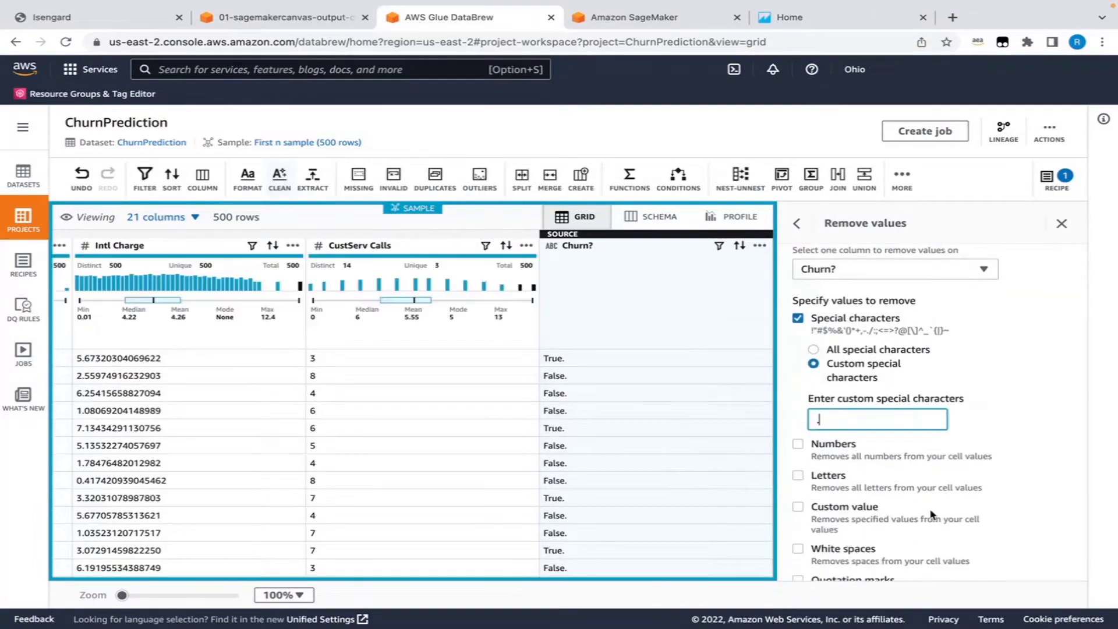
scroll(930, 515, down, 3)
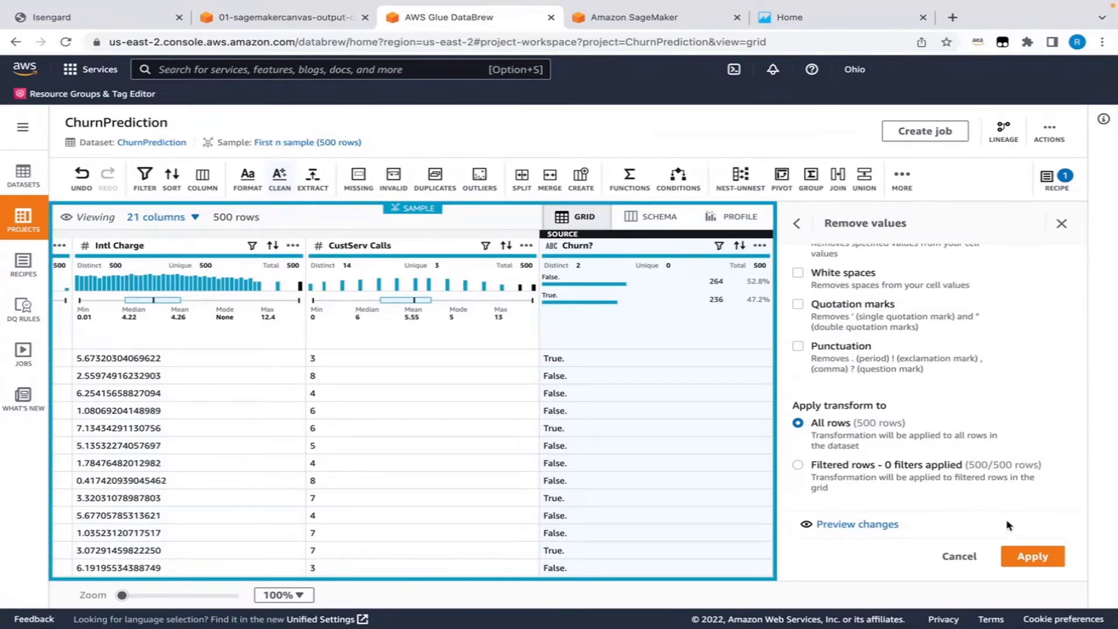
click(1033, 559)
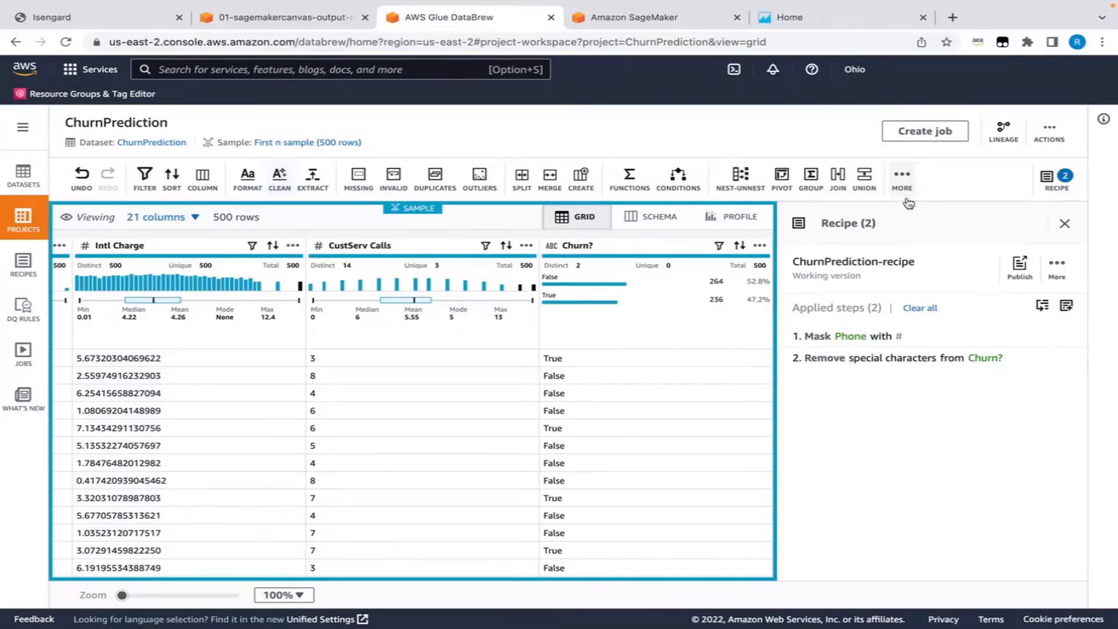
Start a new recipe job from the project and name it ChurnPrediction.
mouse_move(852, 336)
click(919, 133)
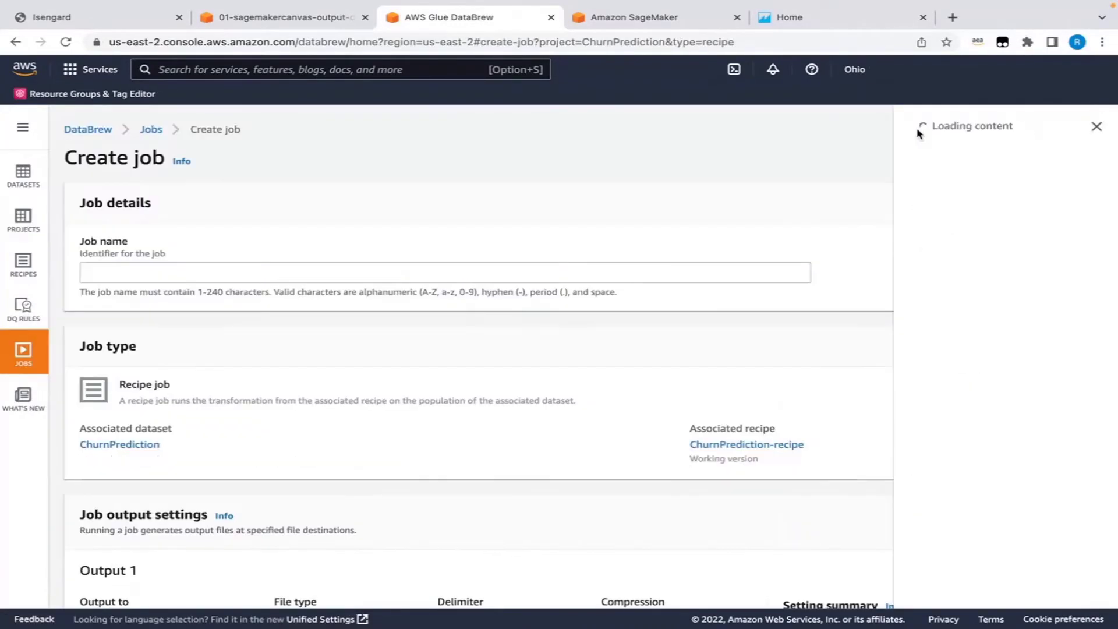
click(1097, 127)
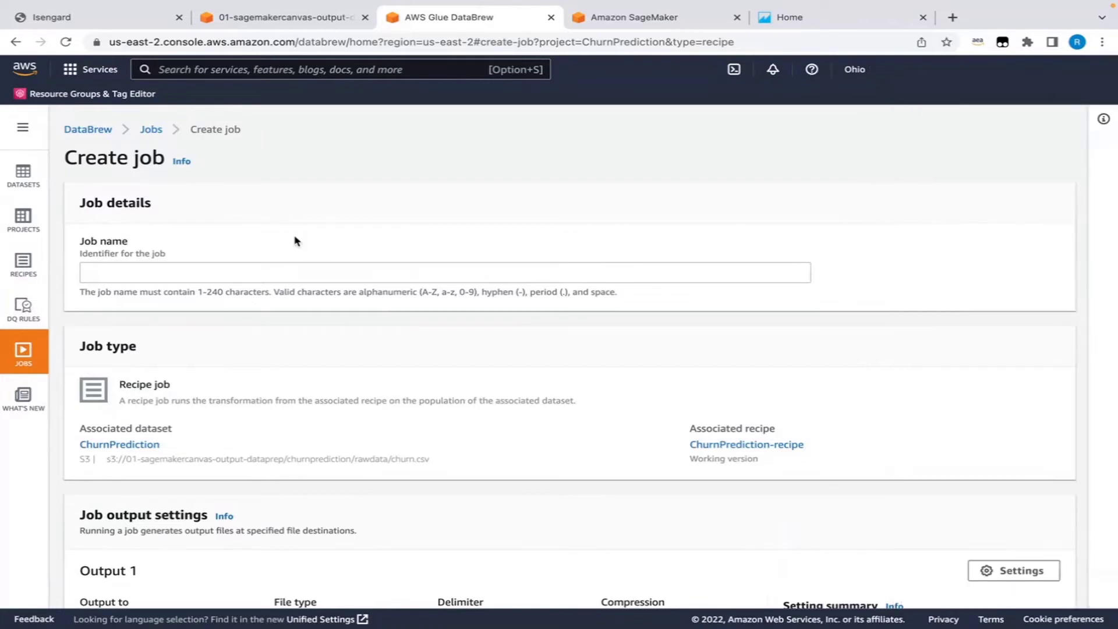
click(249, 273)
text(ChurnPrediction)
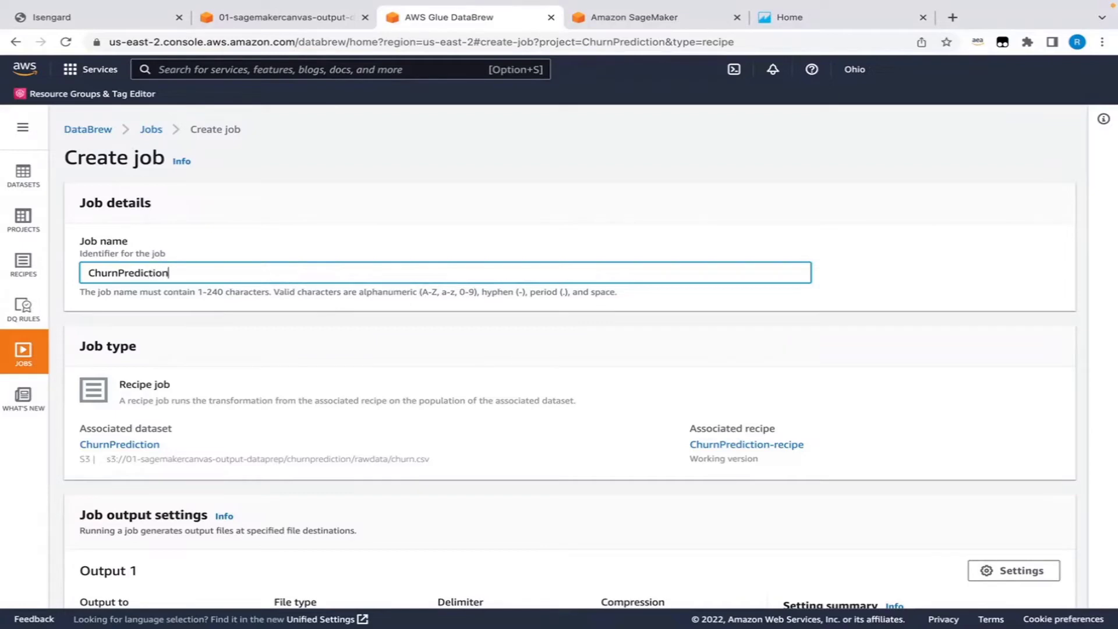
Set the job's S3 output location to the churnprediction/transformeddata folder in the 01-sagemakercanvas-output-dataprep bucket.
scroll(255, 393, down, 4)
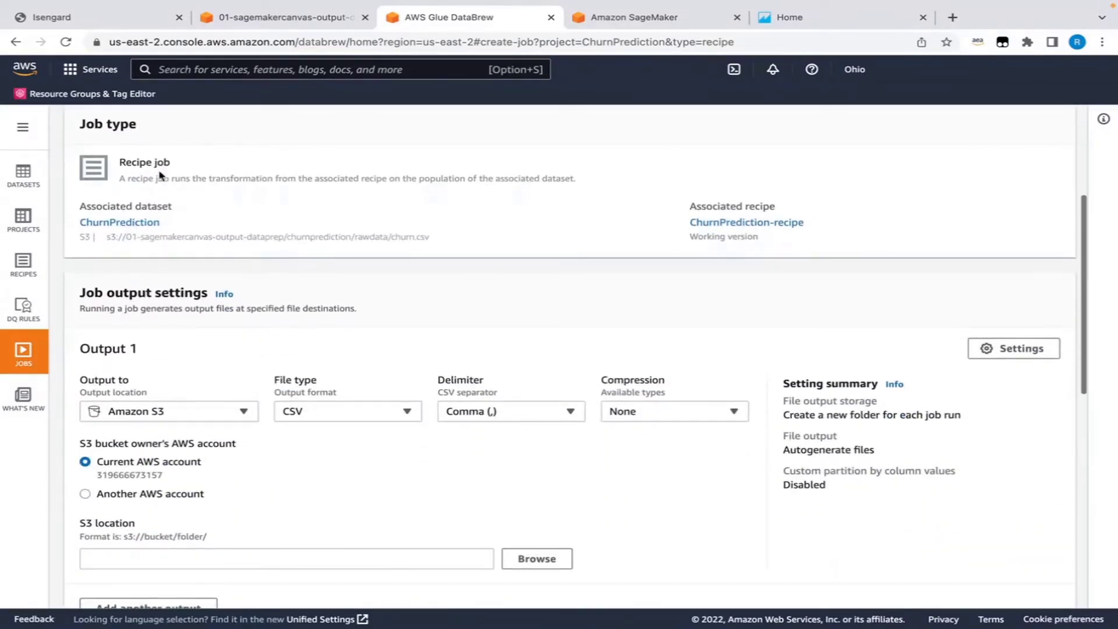
scroll(179, 345, down, 3)
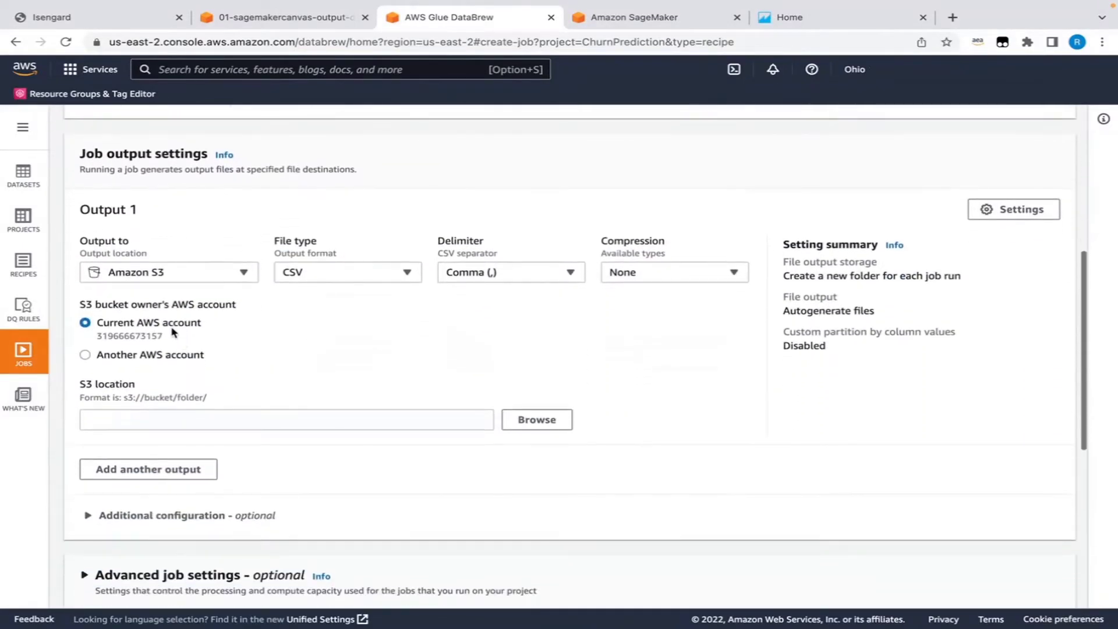
click(534, 422)
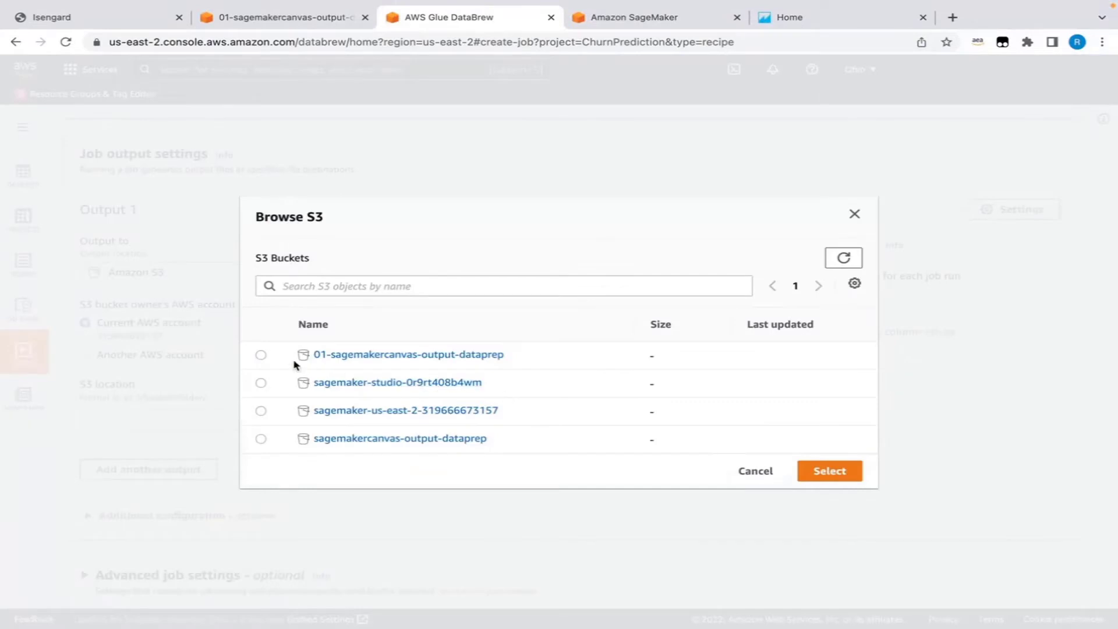
click(261, 355)
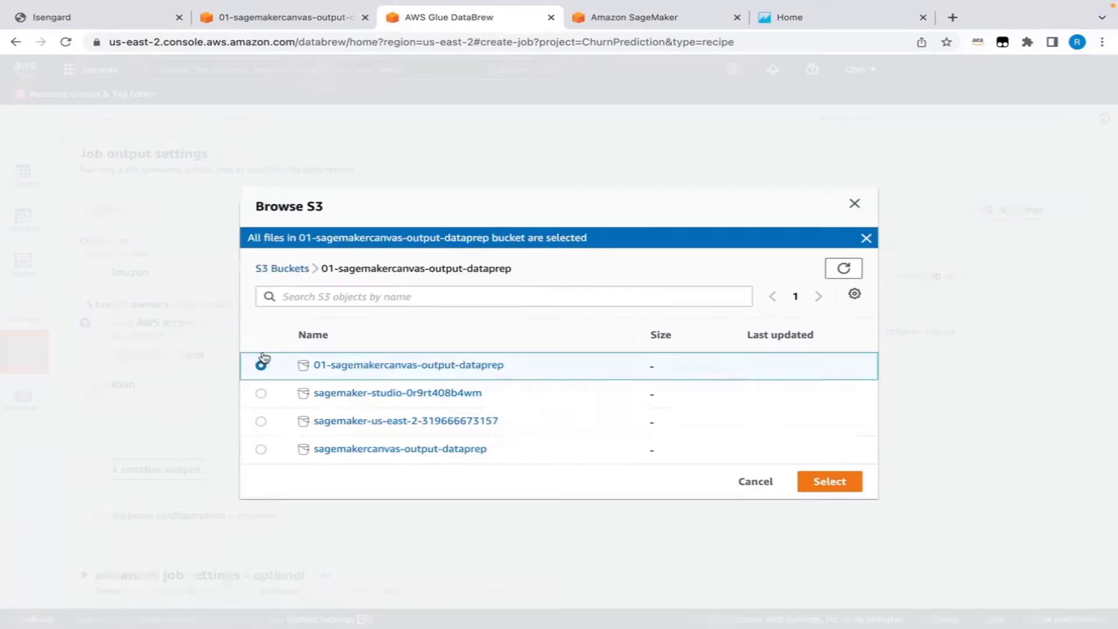
click(353, 365)
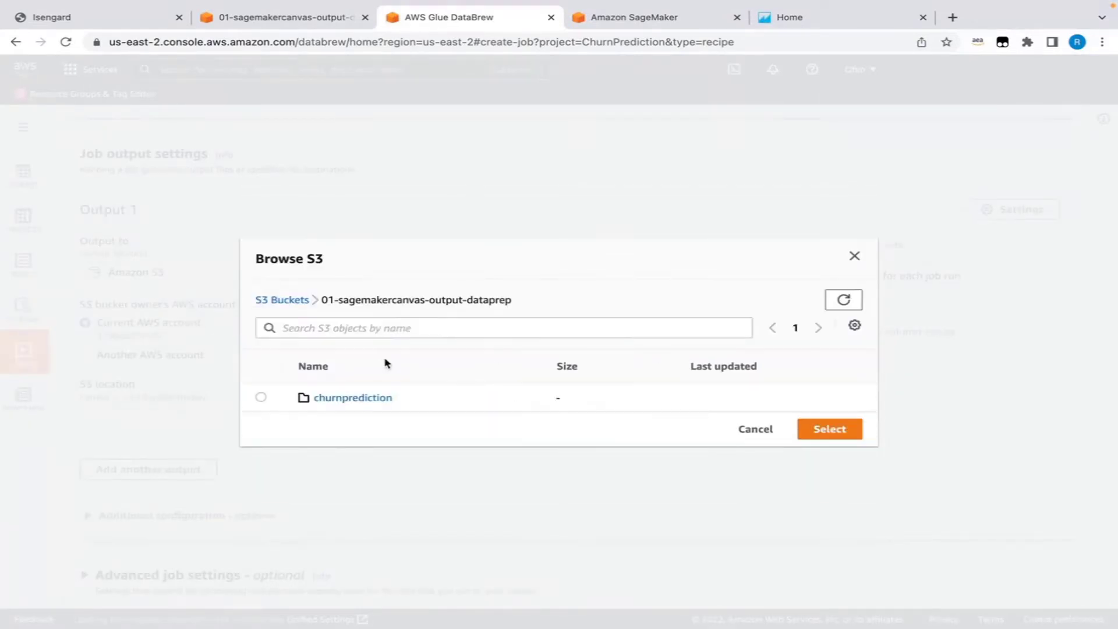
click(338, 397)
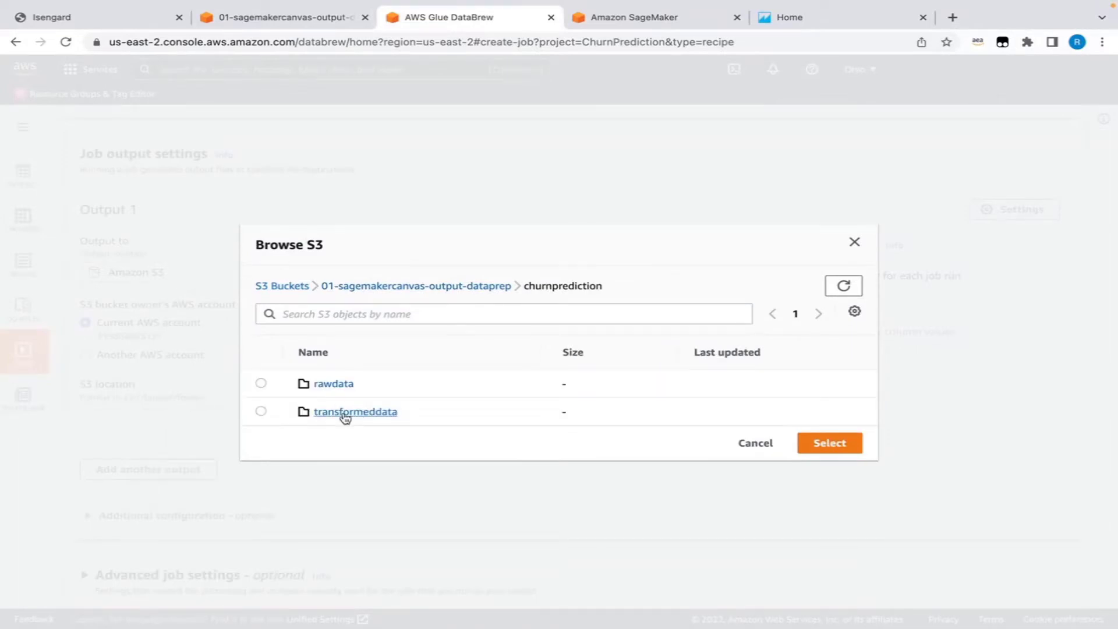
click(345, 413)
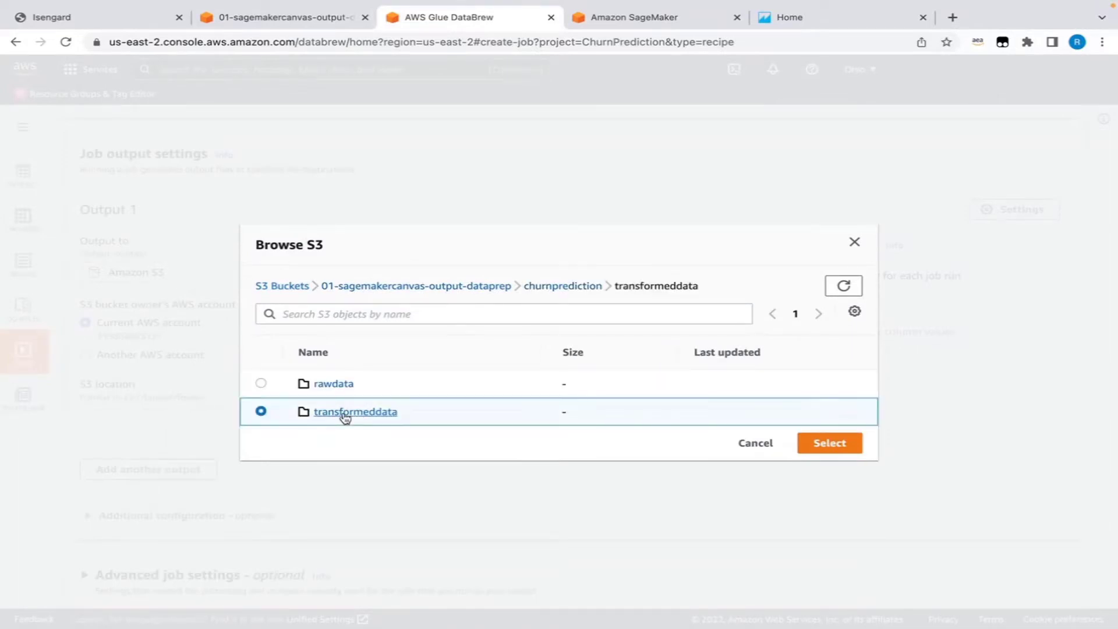
click(840, 429)
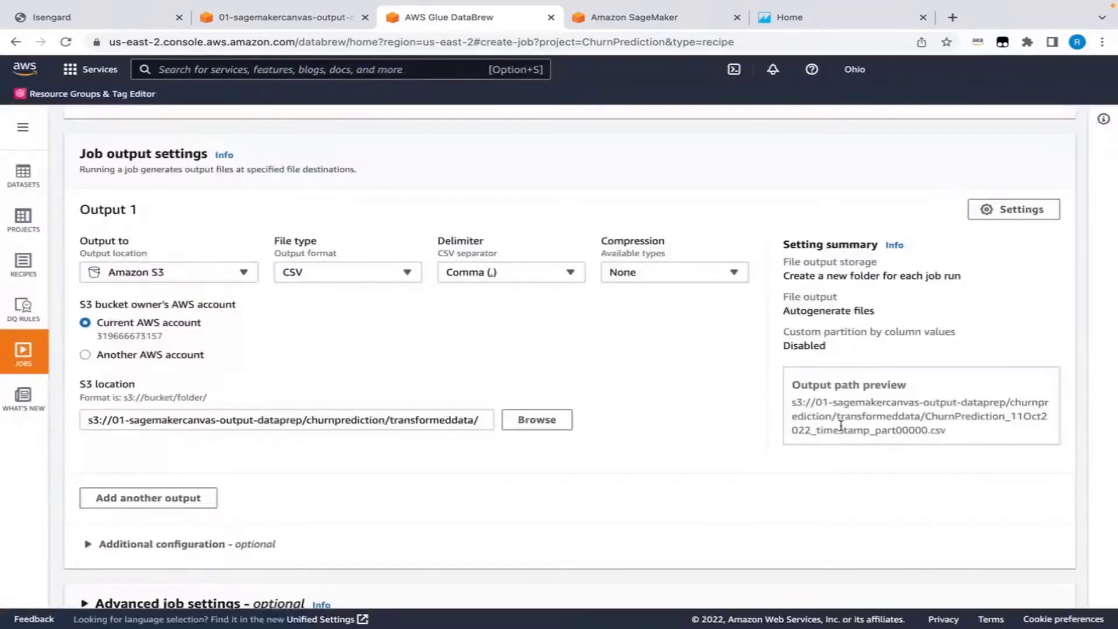
Assign the AWSGlueDataBrewServiceRole-ChurnPrediction role to the job, and create and run it.
scroll(307, 492, down, 5)
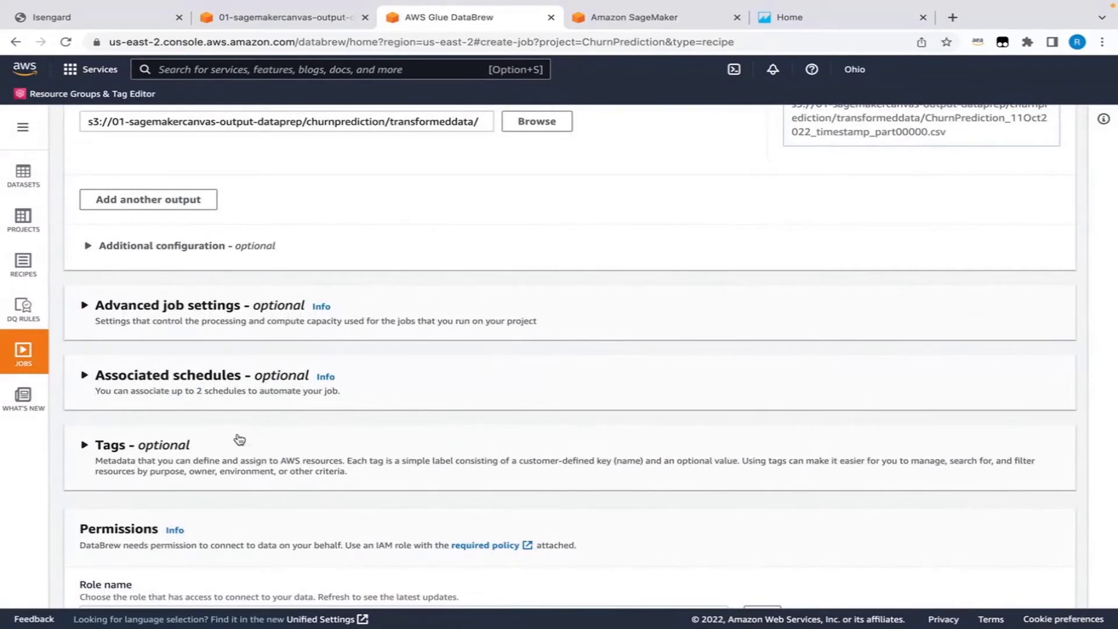
scroll(238, 467, down, 2)
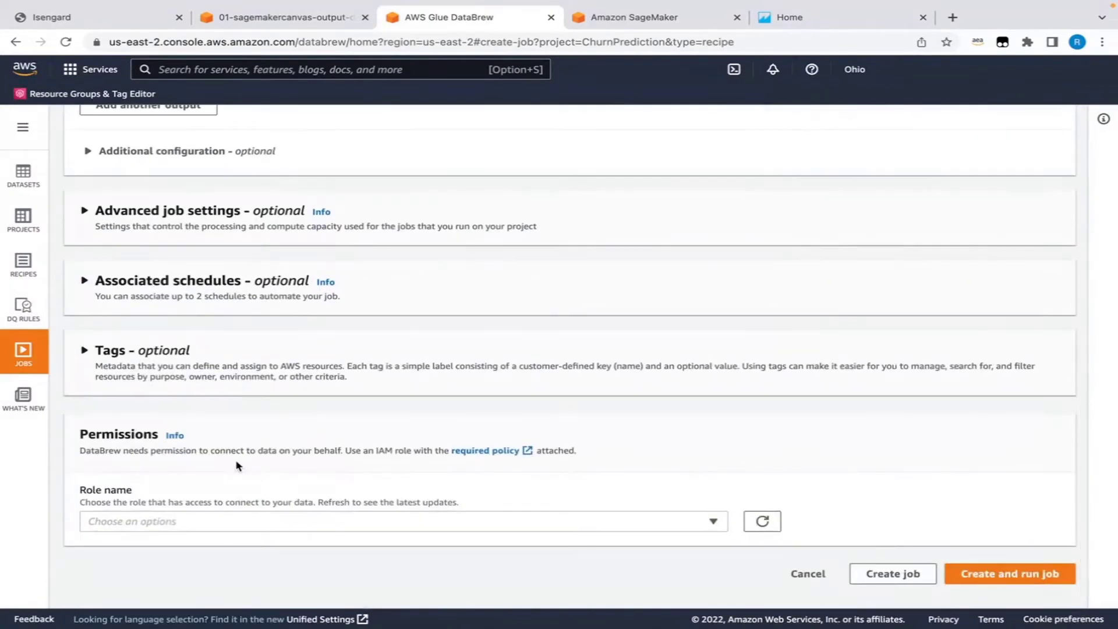
click(198, 523)
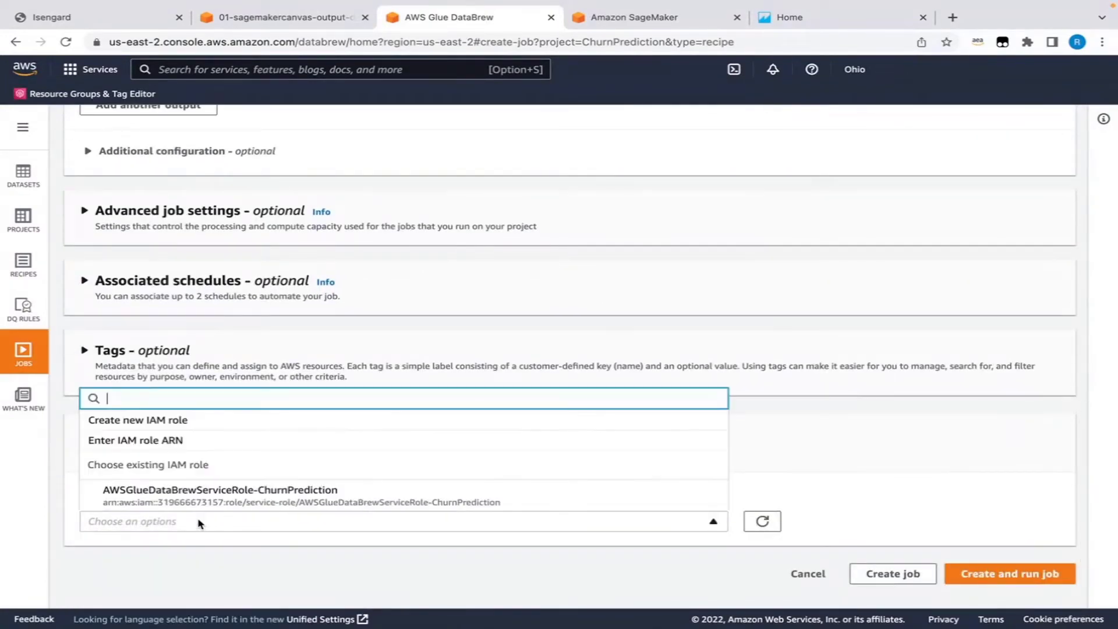
click(181, 490)
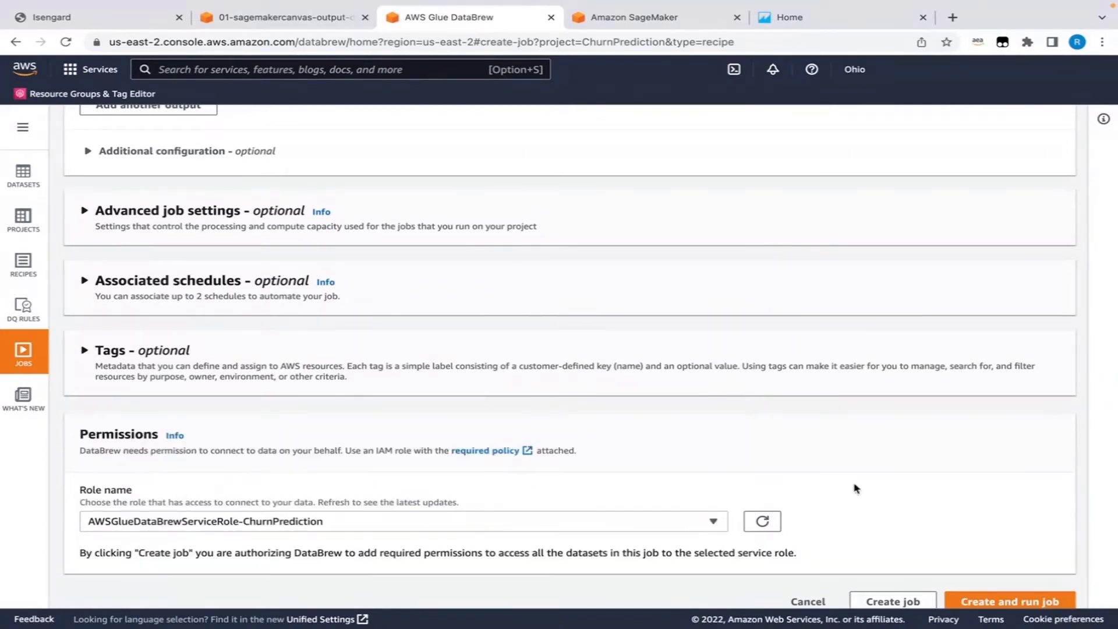
scroll(854, 487, down, 1)
scroll(853, 488, down, 1)
click(997, 574)
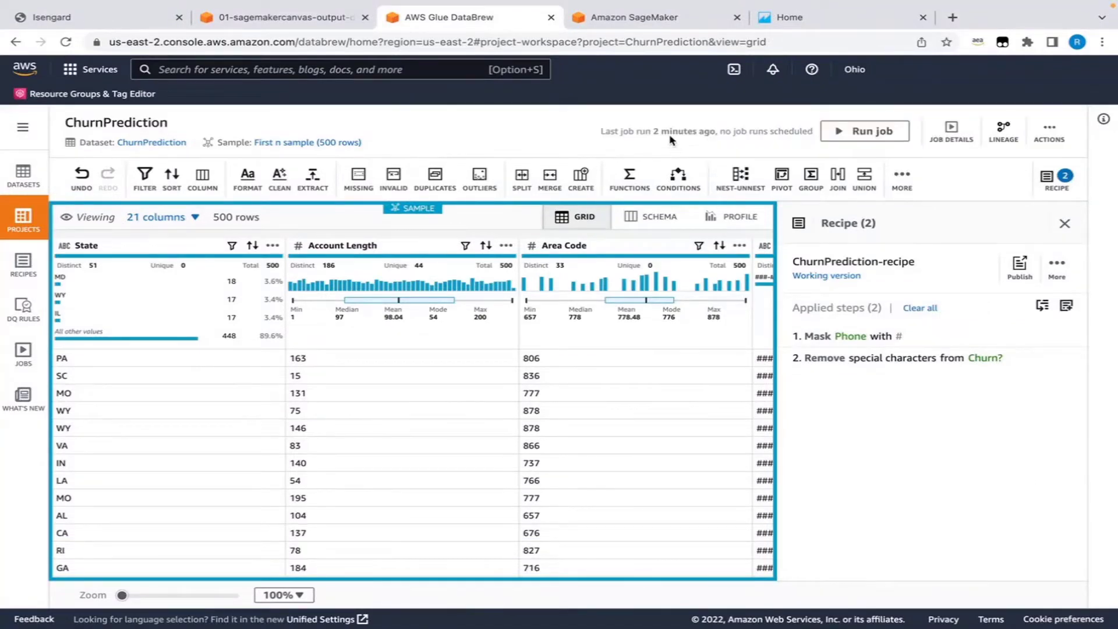
Switch to Amazon S3 and view the job output in the churnprediction/transformeddata folder.
click(313, 21)
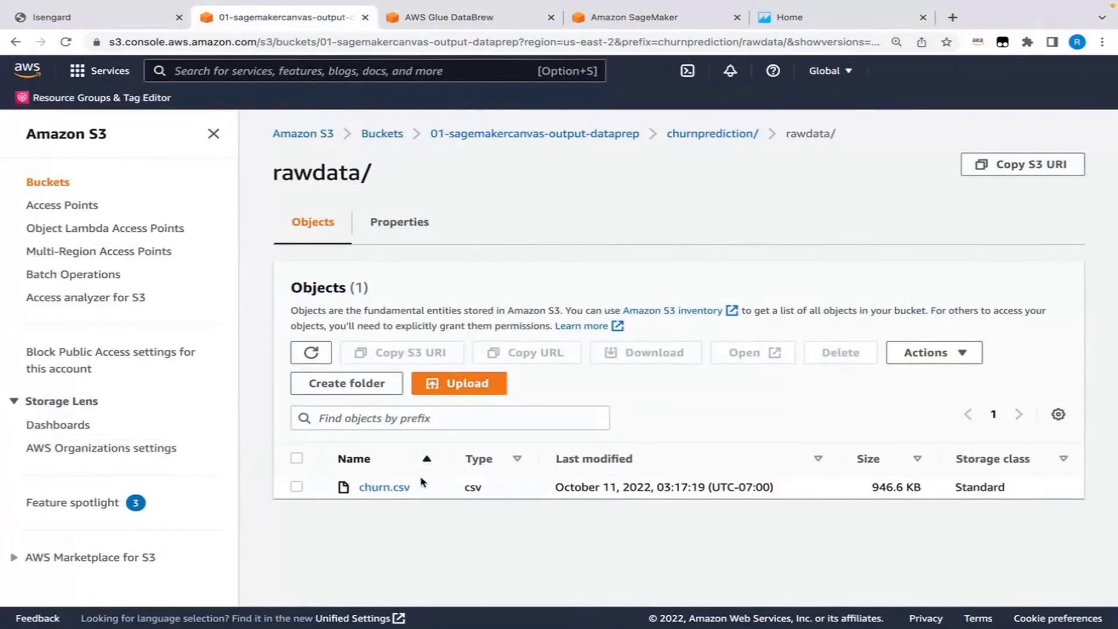
click(721, 140)
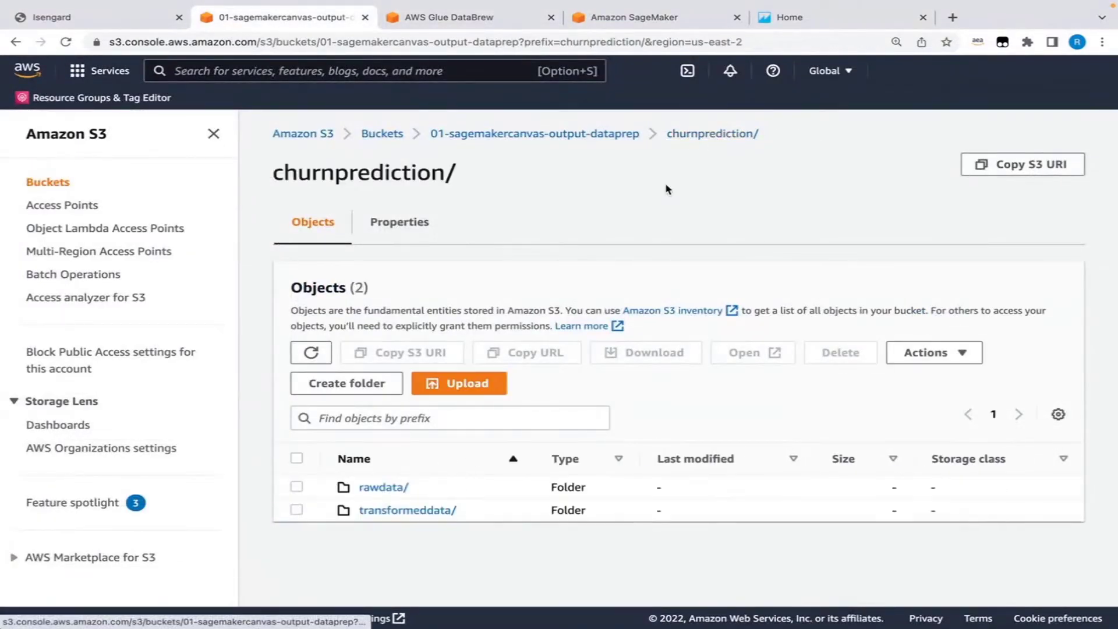
click(398, 511)
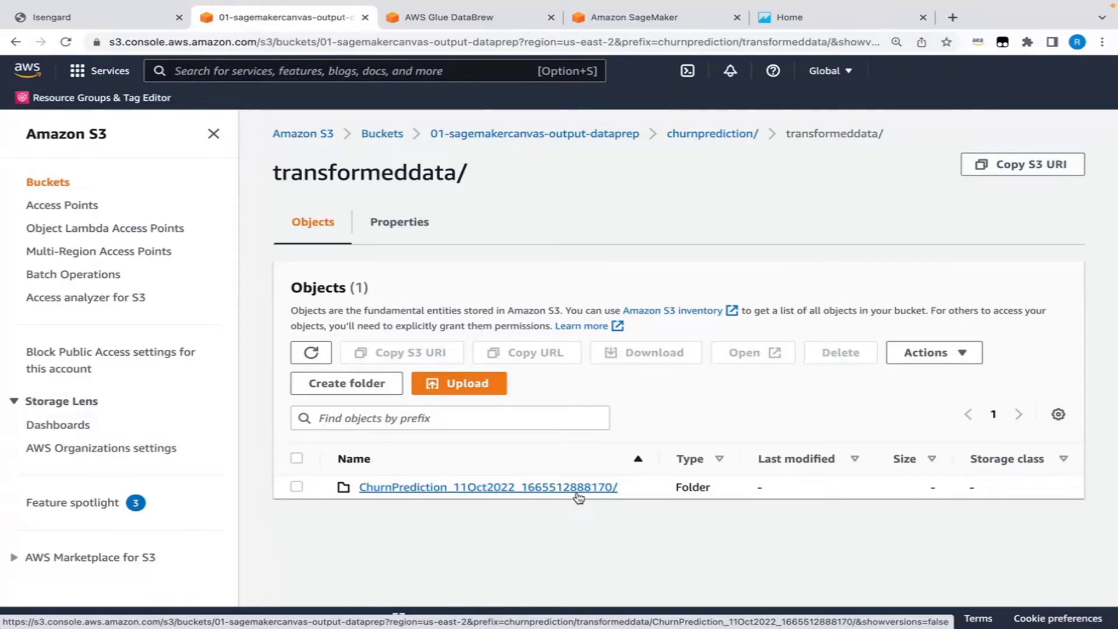
Switch to Amazon SageMaker and open Canvas for the existing domain user.
click(623, 20)
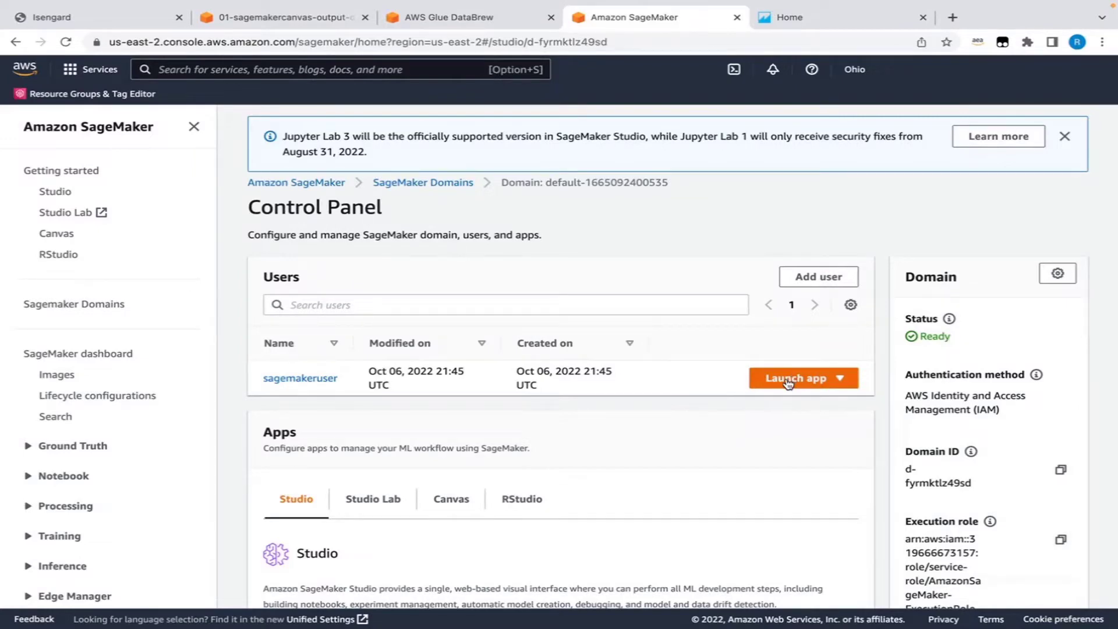
click(53, 234)
scroll(586, 442, down, 7)
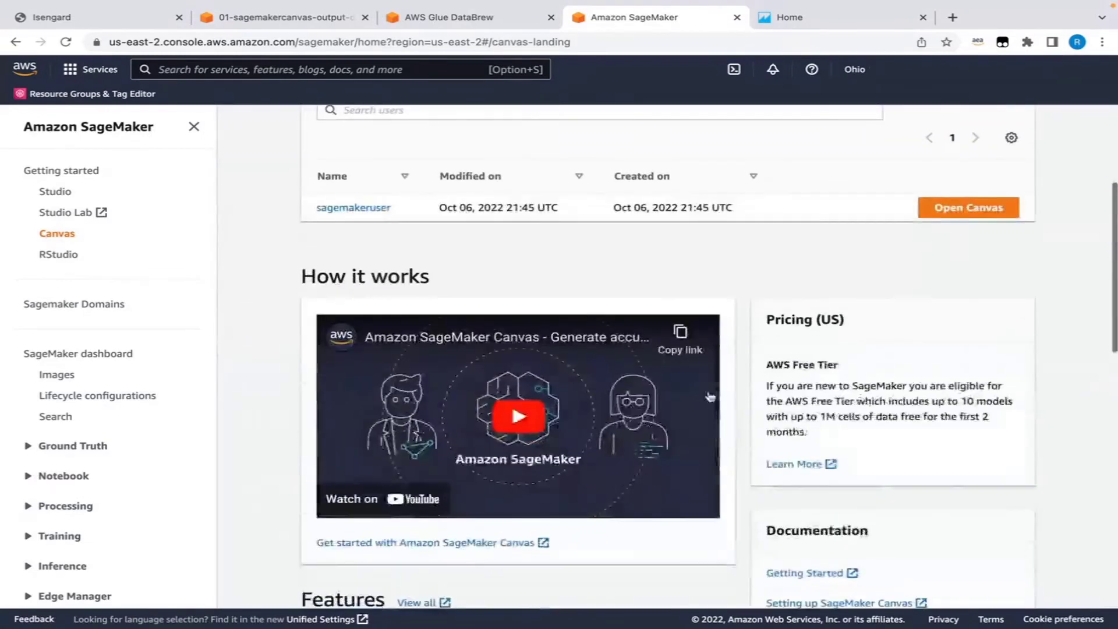
click(958, 209)
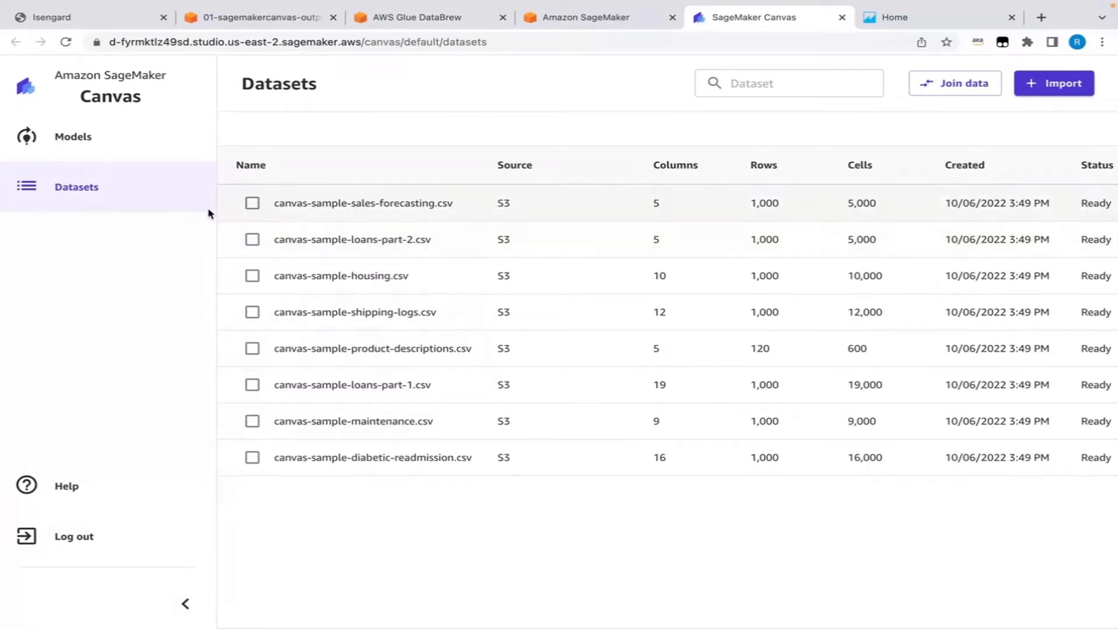
click(1076, 86)
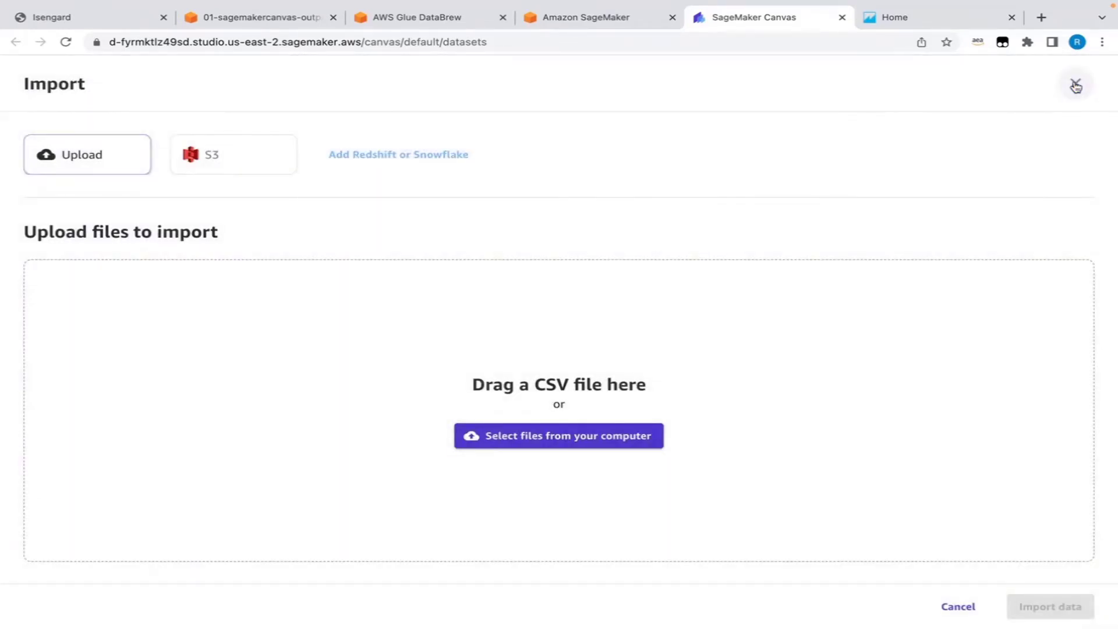
click(204, 157)
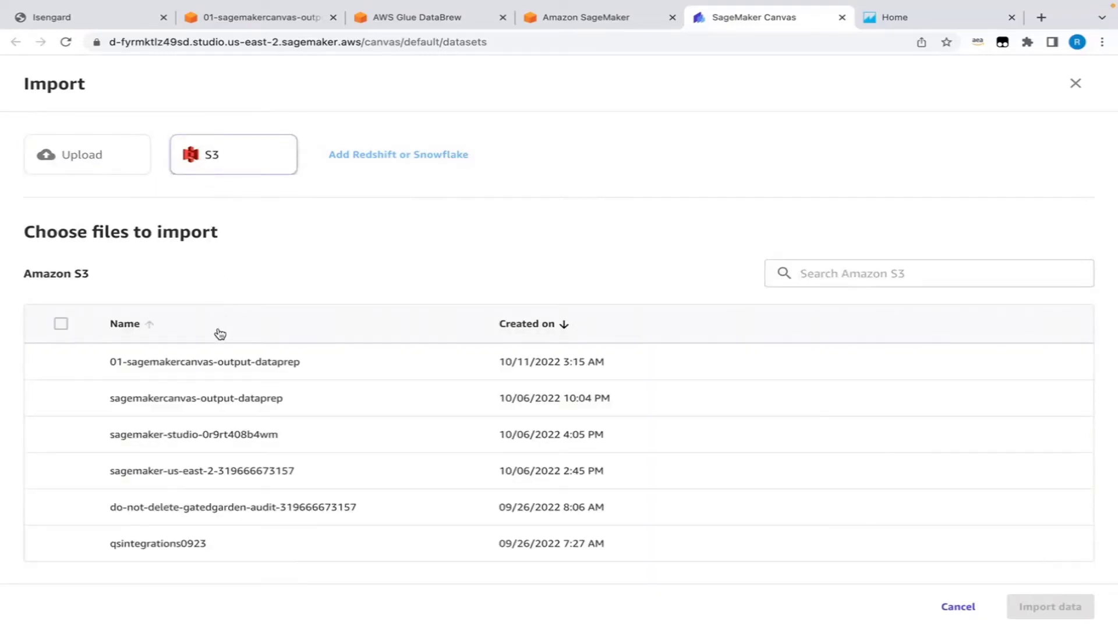
click(140, 365)
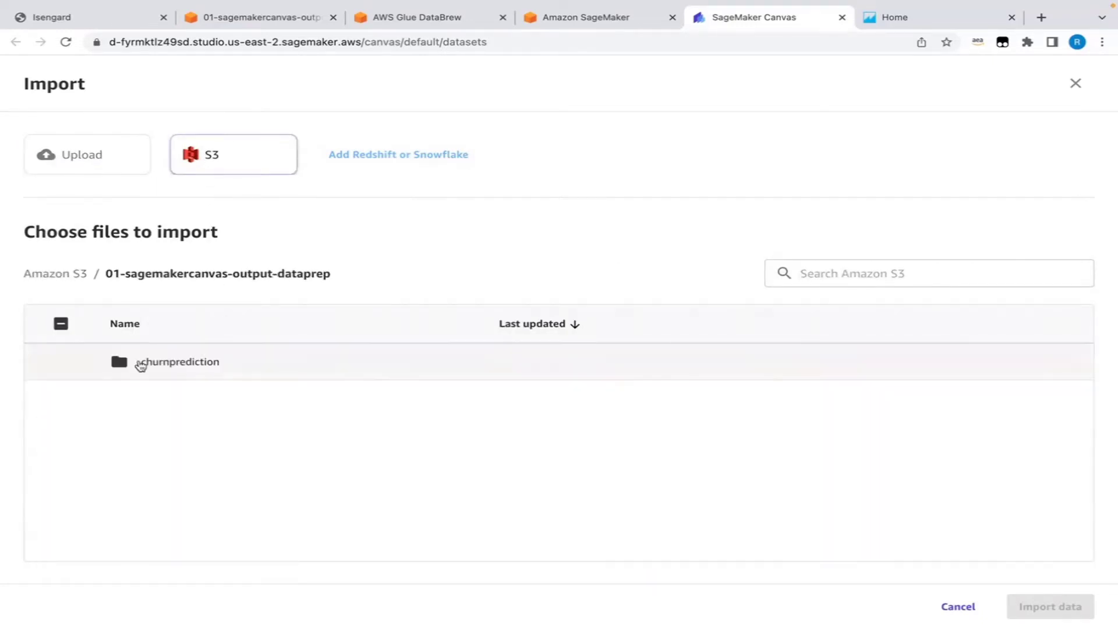
click(164, 364)
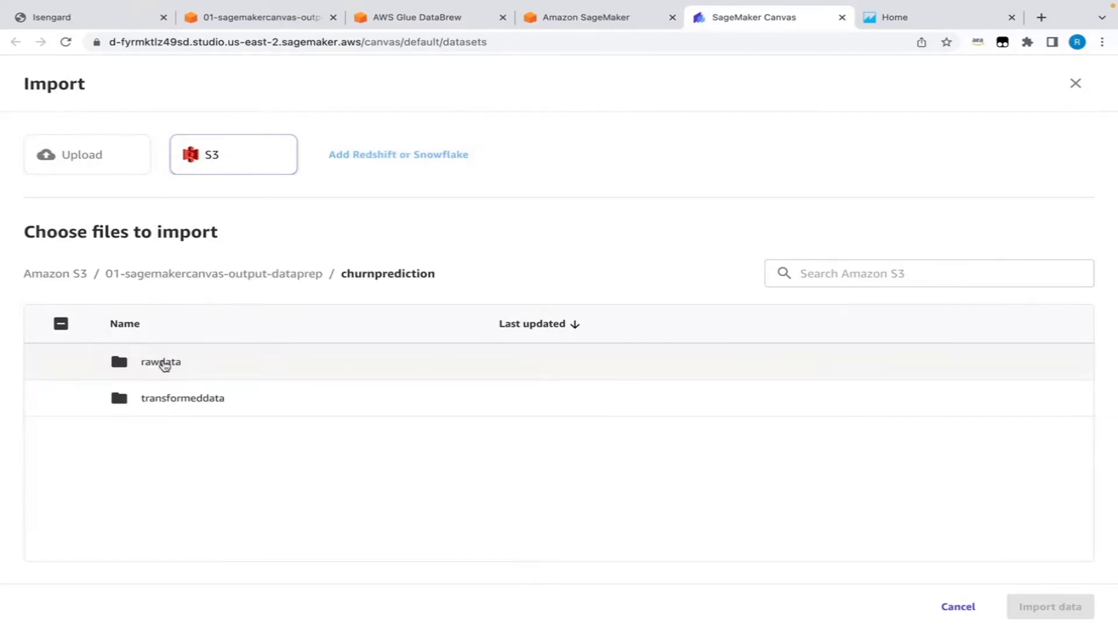
click(169, 400)
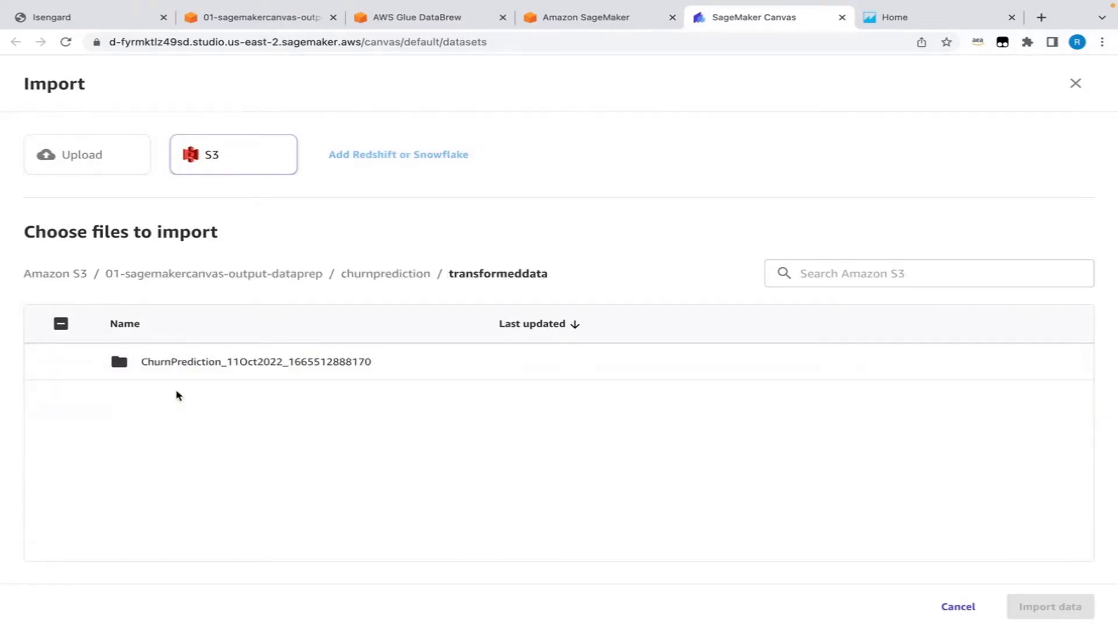
click(195, 365)
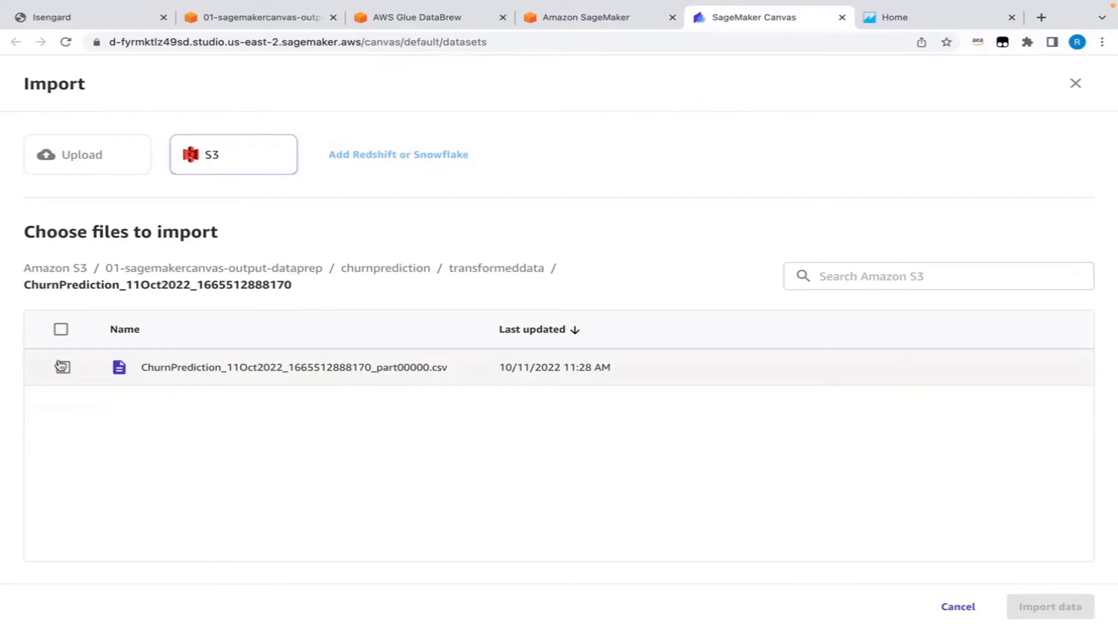
click(63, 367)
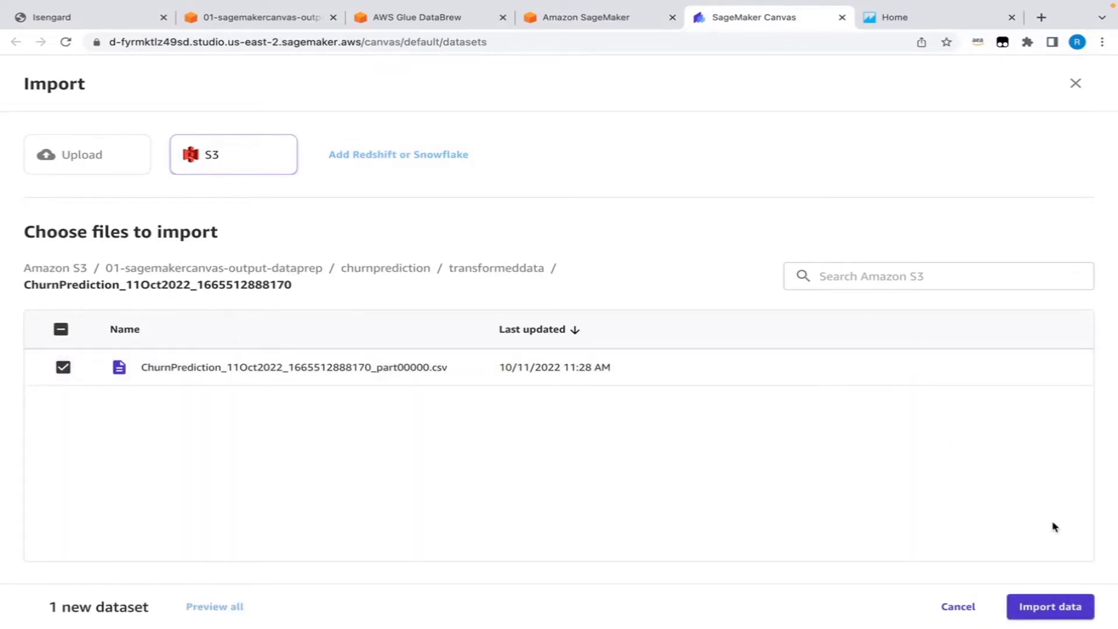
click(1045, 611)
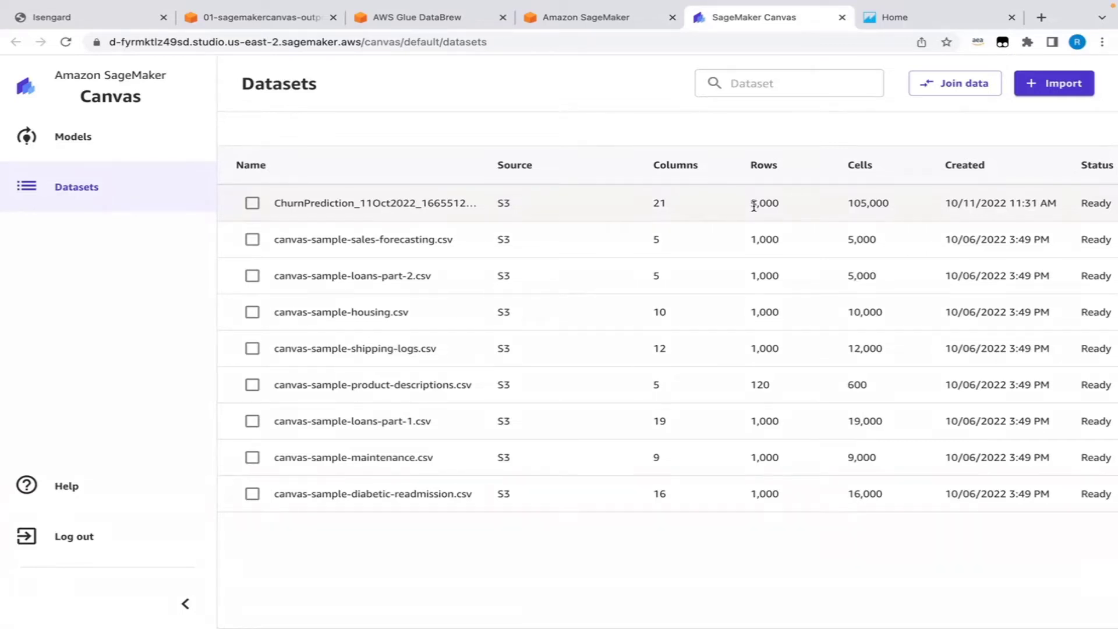
Create a new model named ChurnPrediction and select the imported ChurnPrediction_11Oct2022 dataset for it.
click(70, 139)
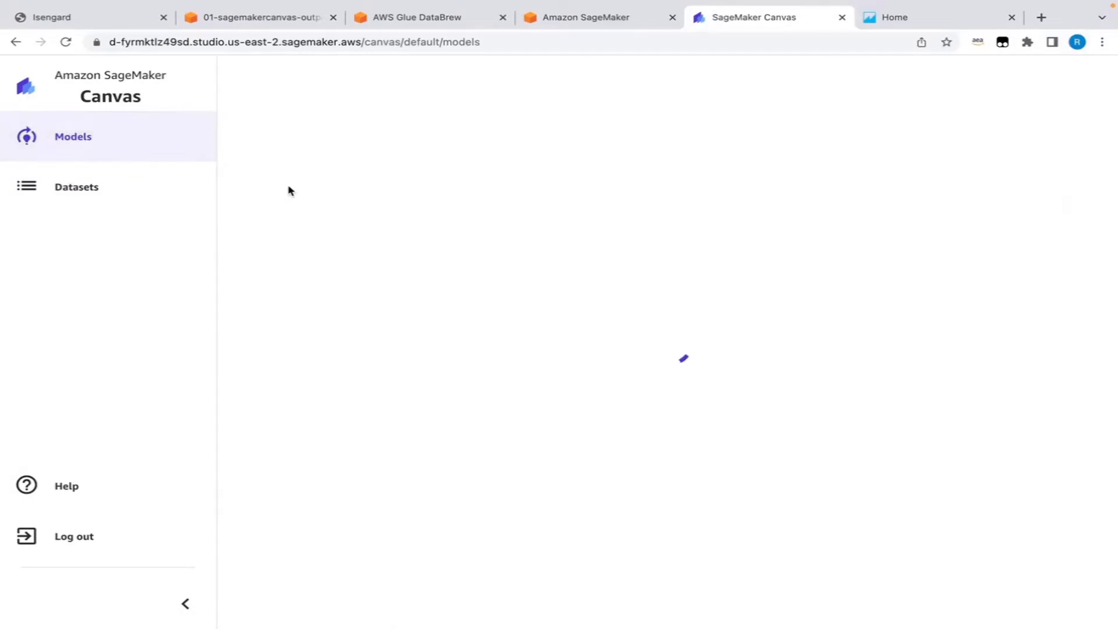
click(1046, 87)
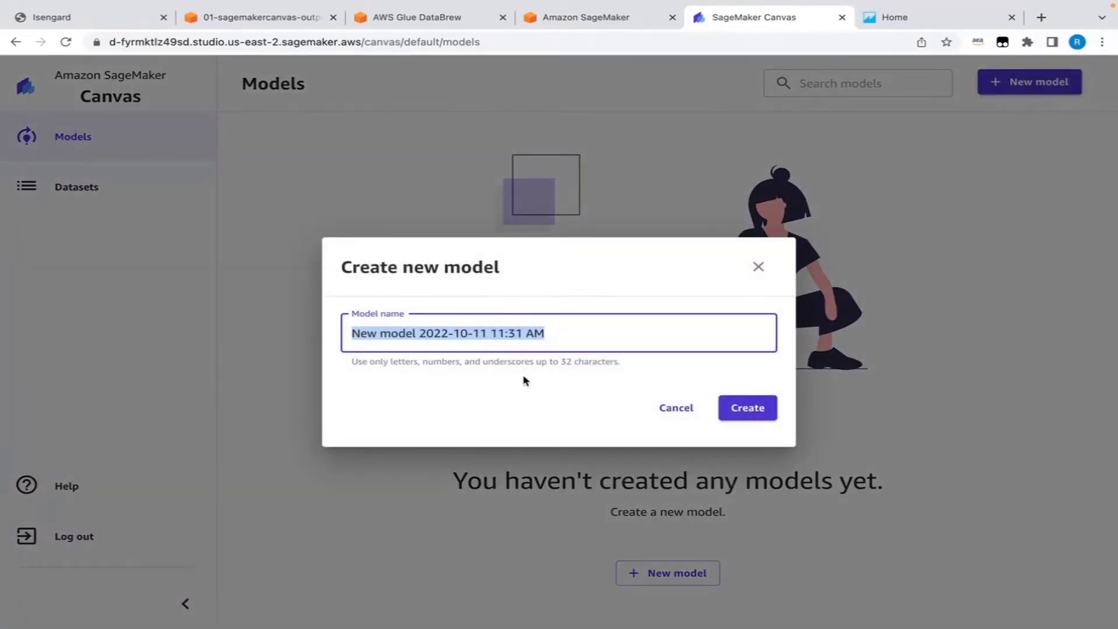
text(Chu)
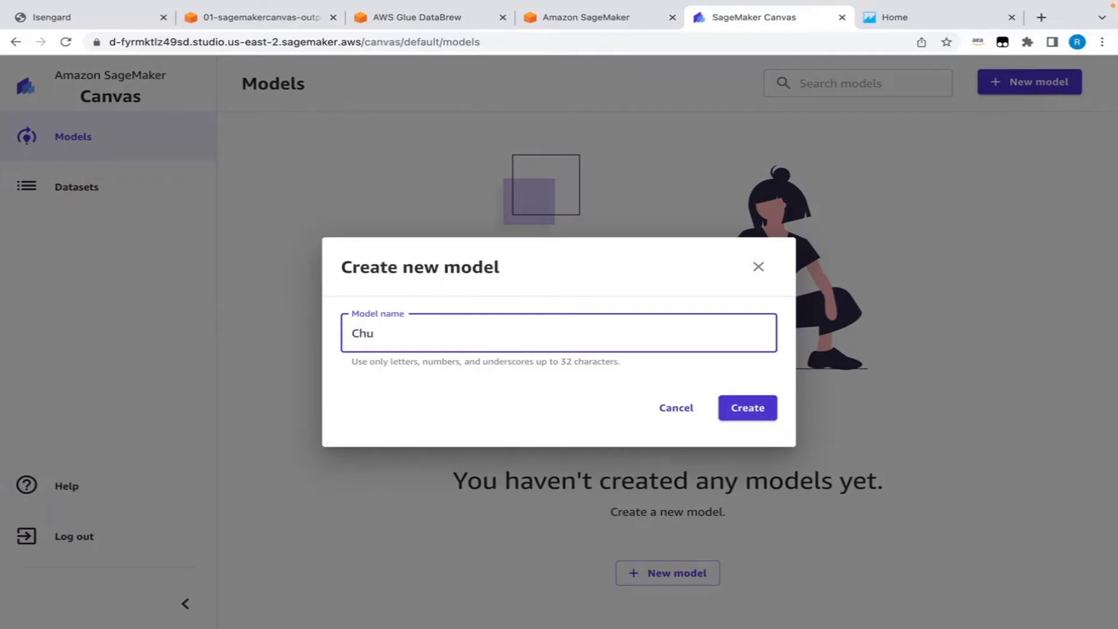
text(rnPrediction)
click(749, 409)
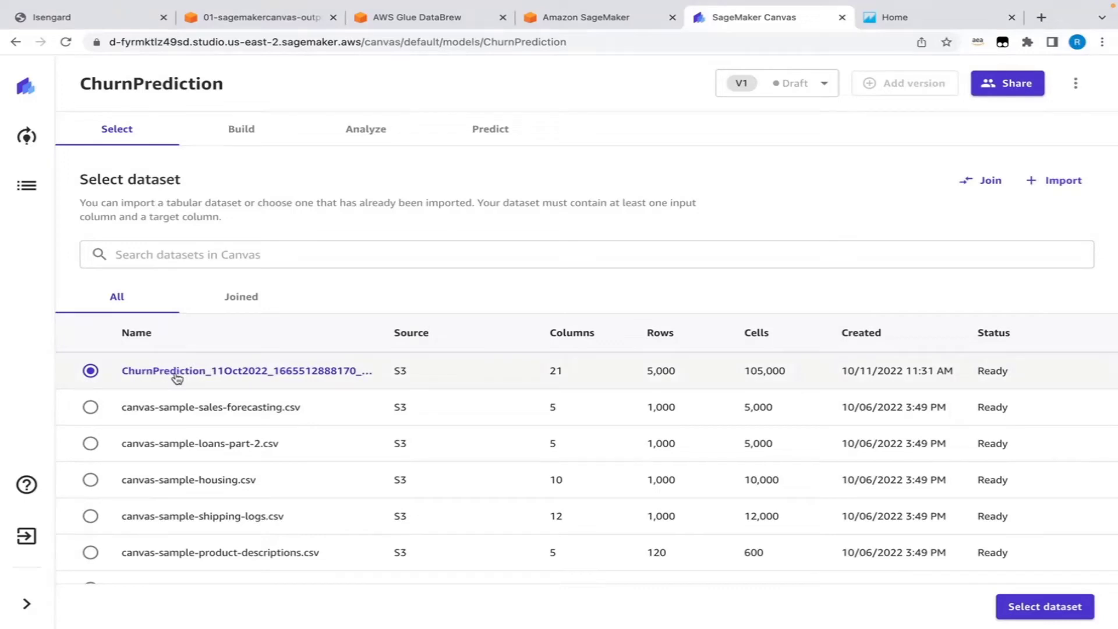
click(1046, 608)
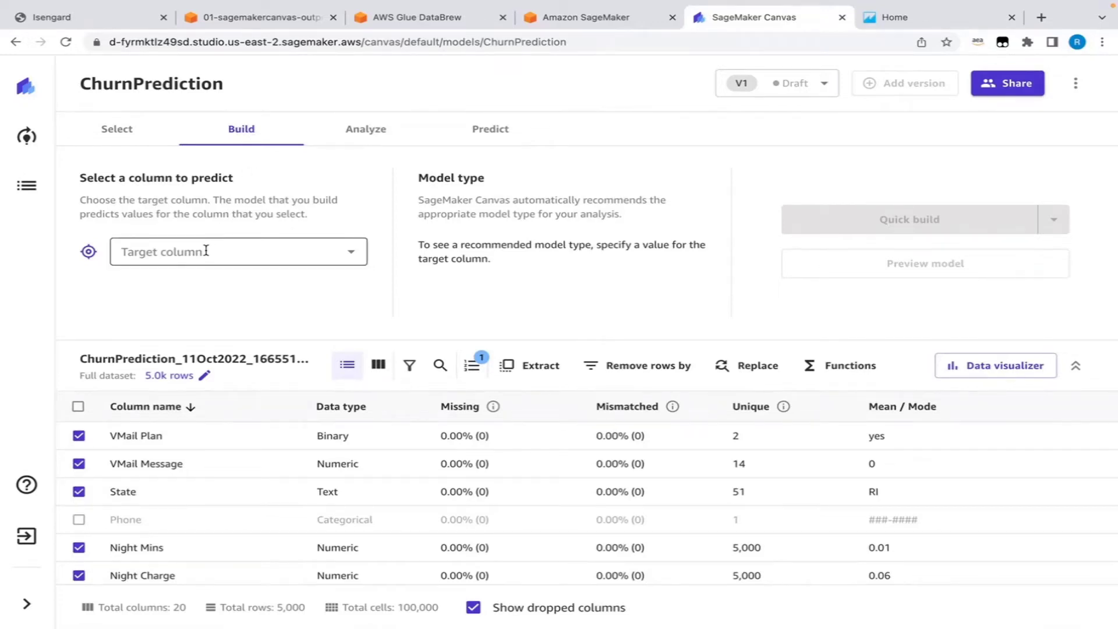
Set Churn? as the target column for the ChurnPrediction model.
click(351, 257)
scroll(304, 346, down, 5)
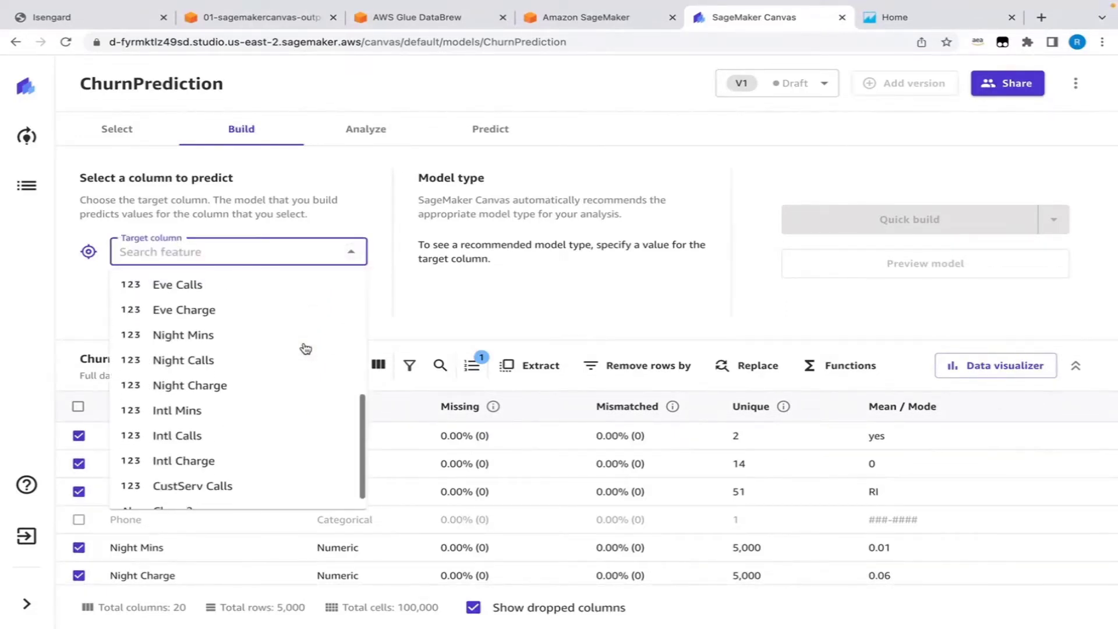
scroll(304, 348, down, 1)
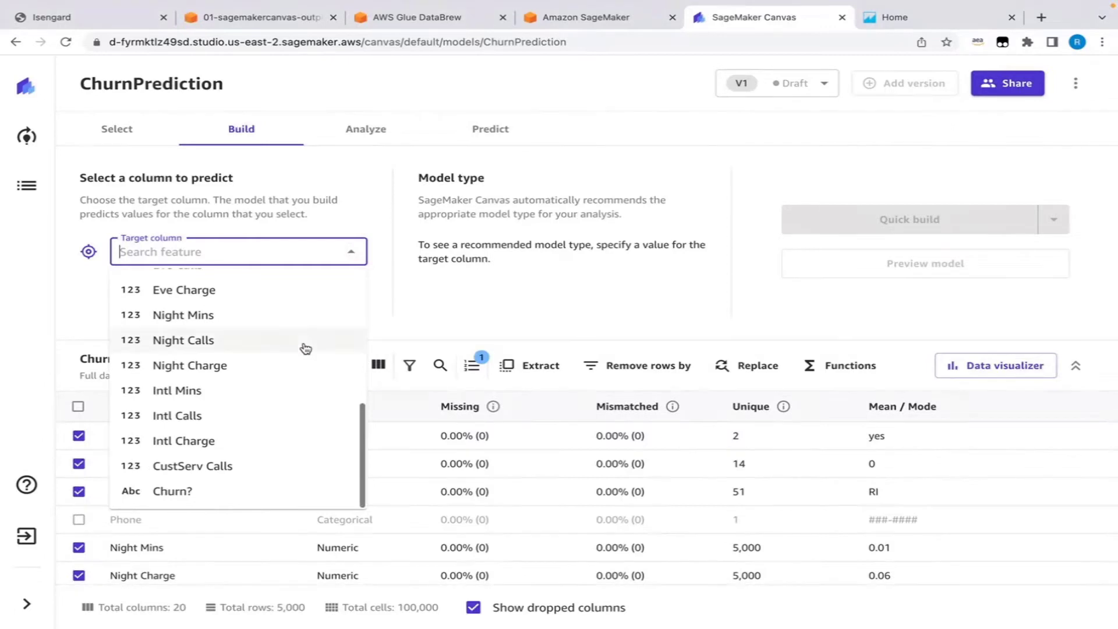
click(182, 497)
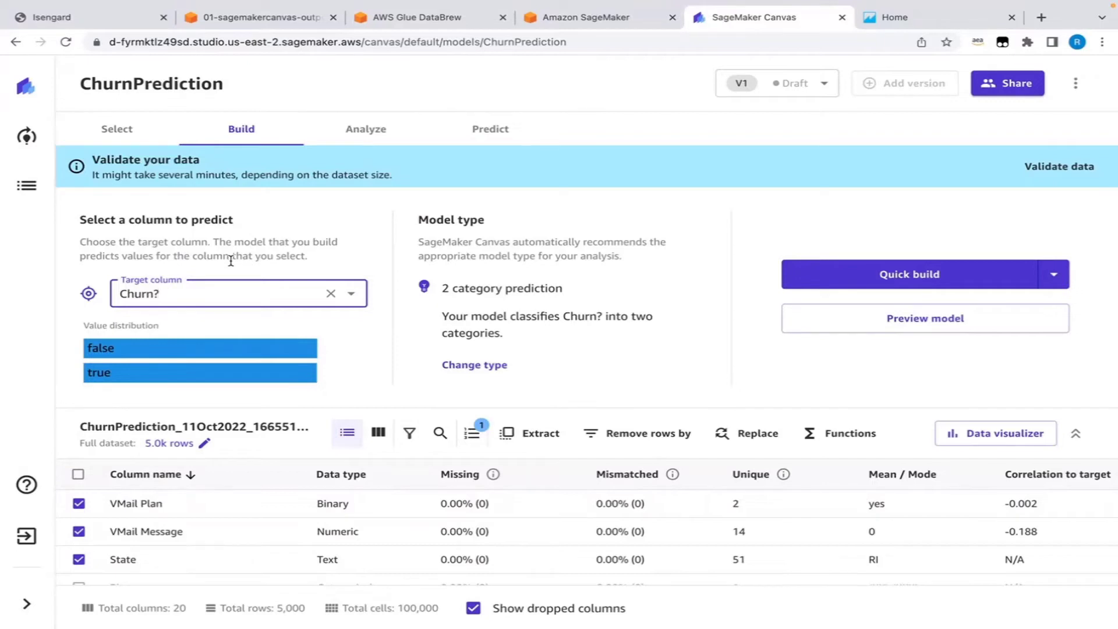
View the model types available for the Churn? prediction and leave the recommended type in place.
mouse_move(141, 376)
click(465, 367)
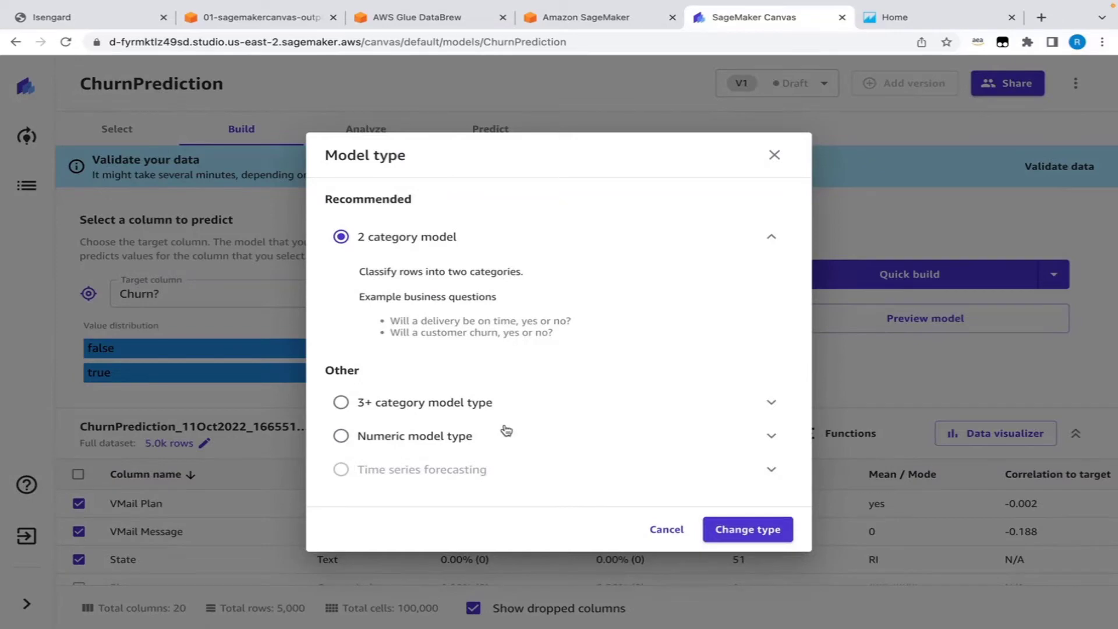
click(669, 531)
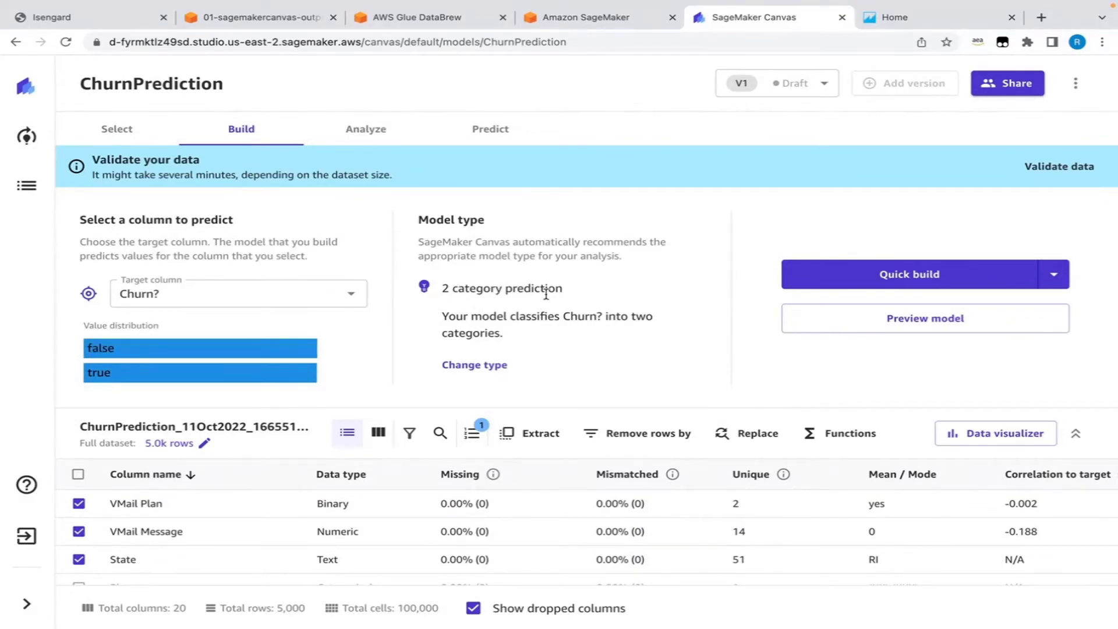
Generate a preview of the model and start a Quick build without validating the data.
scroll(546, 294, down, 1)
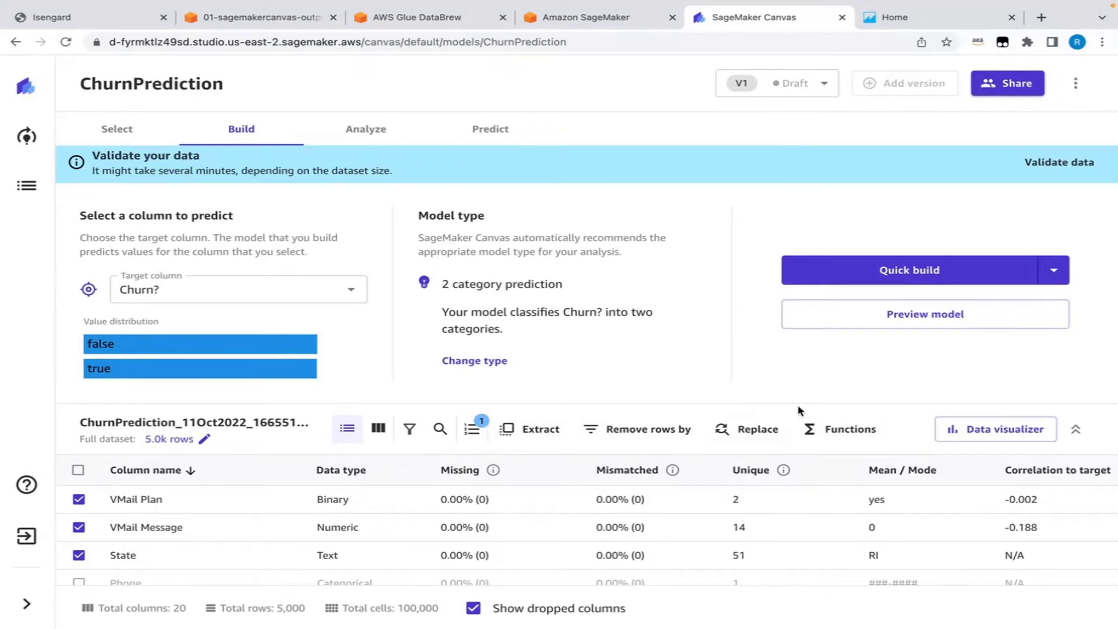
click(901, 317)
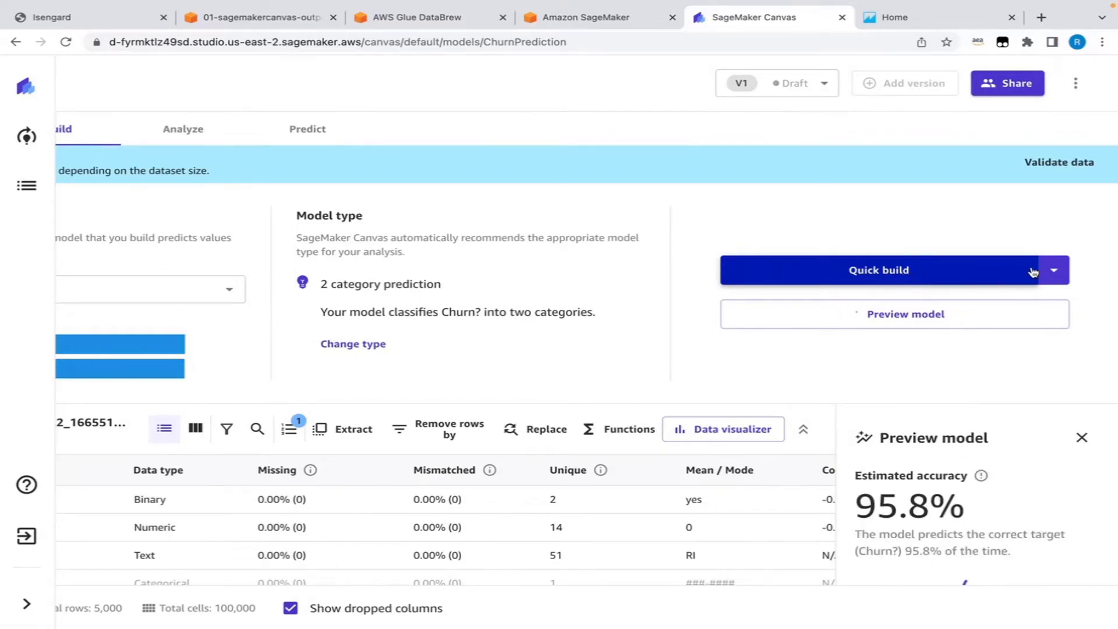
click(1056, 274)
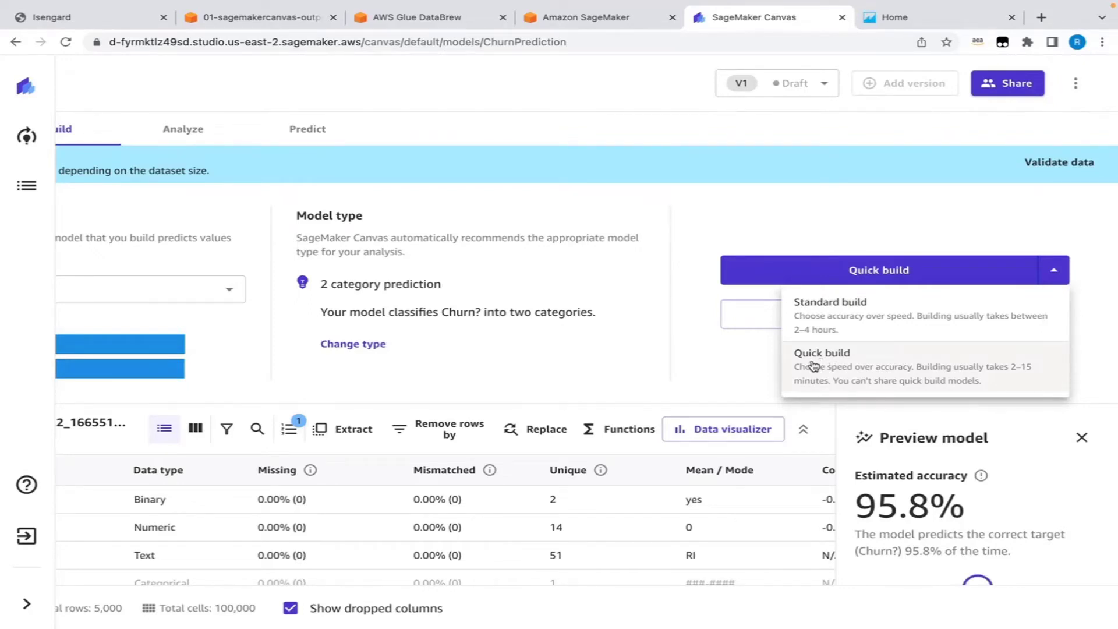
click(813, 365)
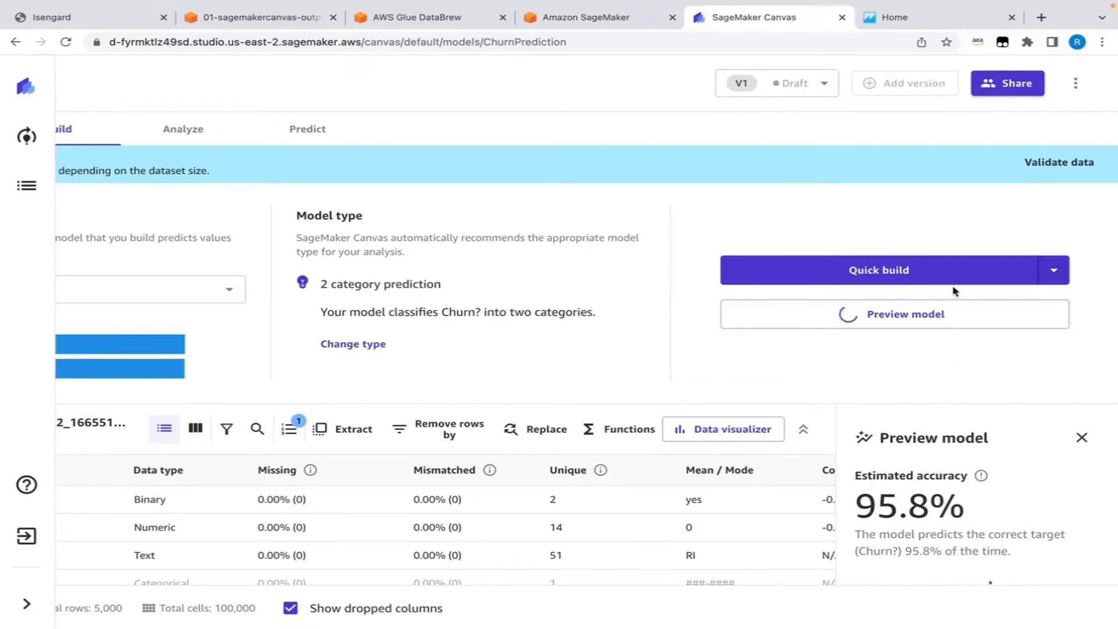
click(906, 271)
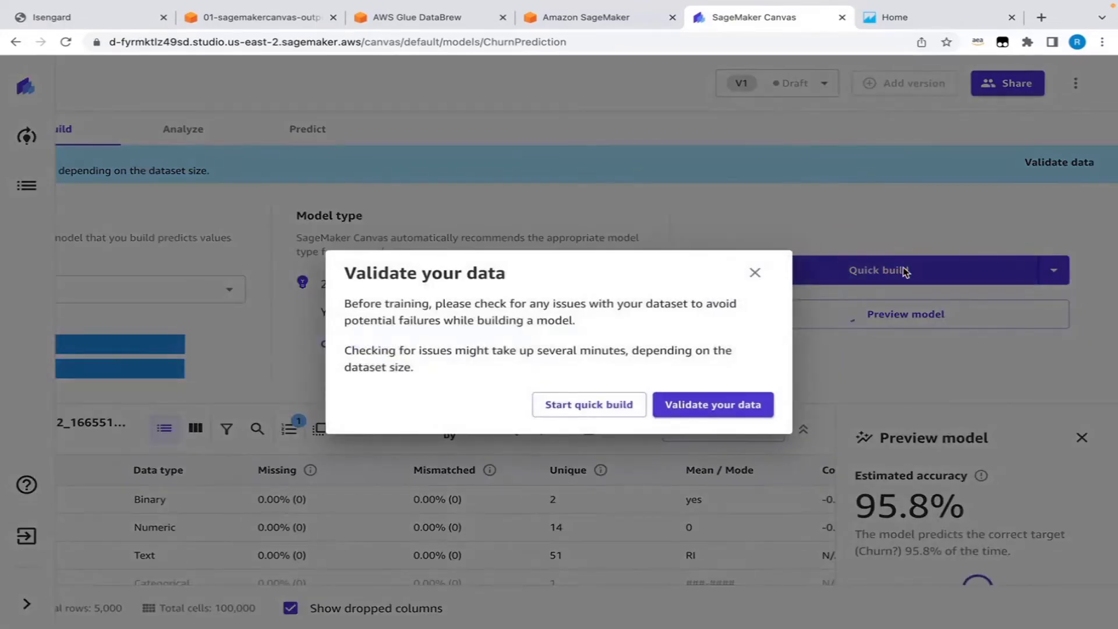
click(587, 410)
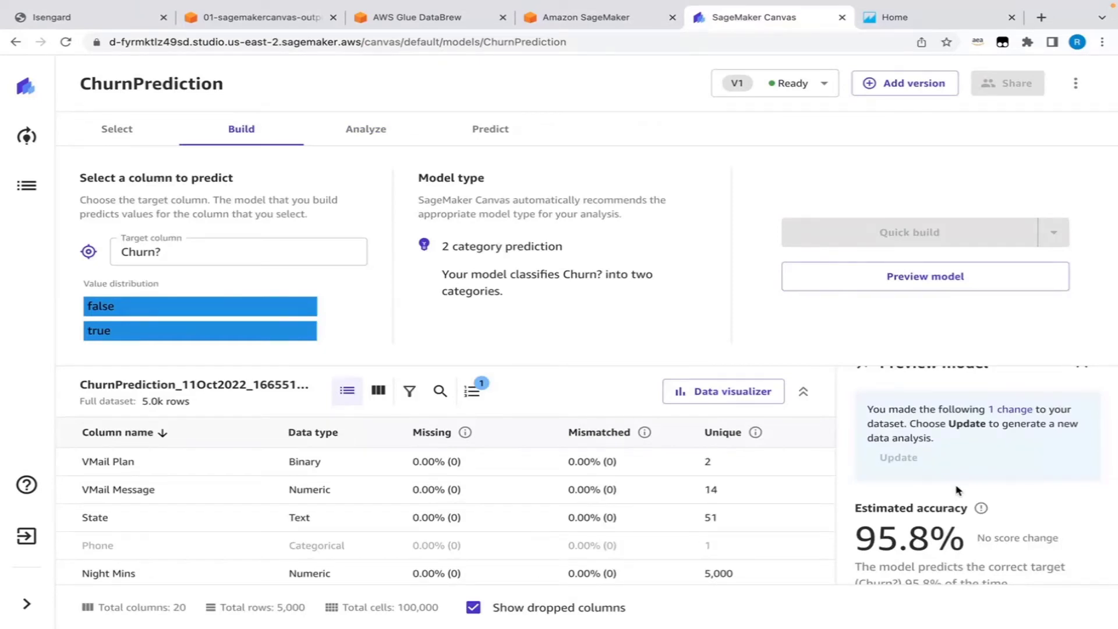
Review the model preview's estimated accuracy and the impact of each column on the prediction.
scroll(957, 491, down, 2)
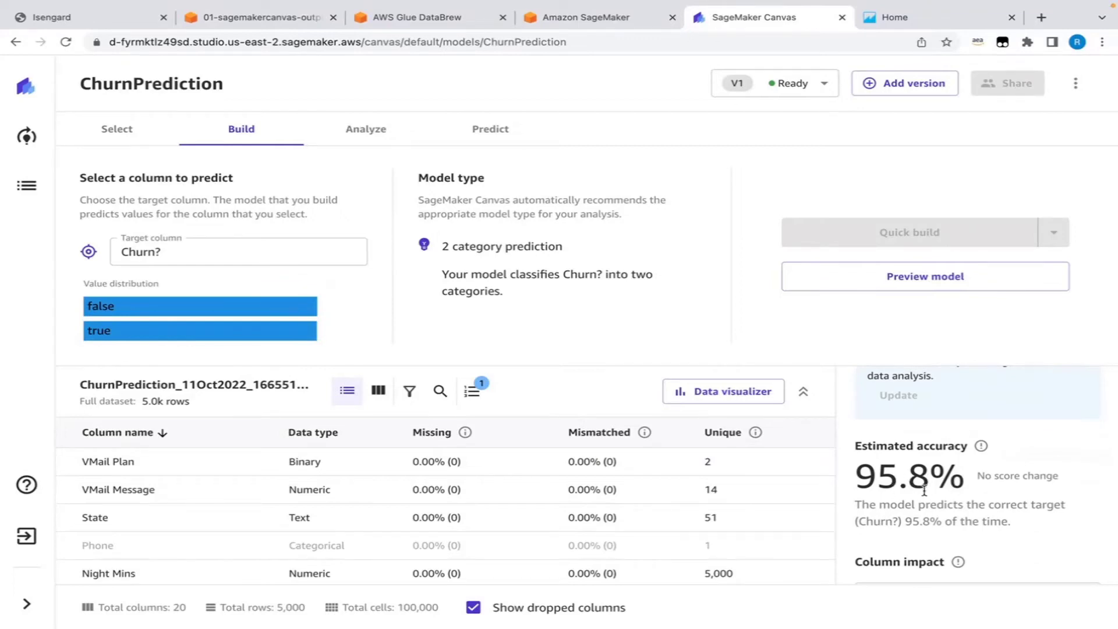
scroll(923, 499, down, 5)
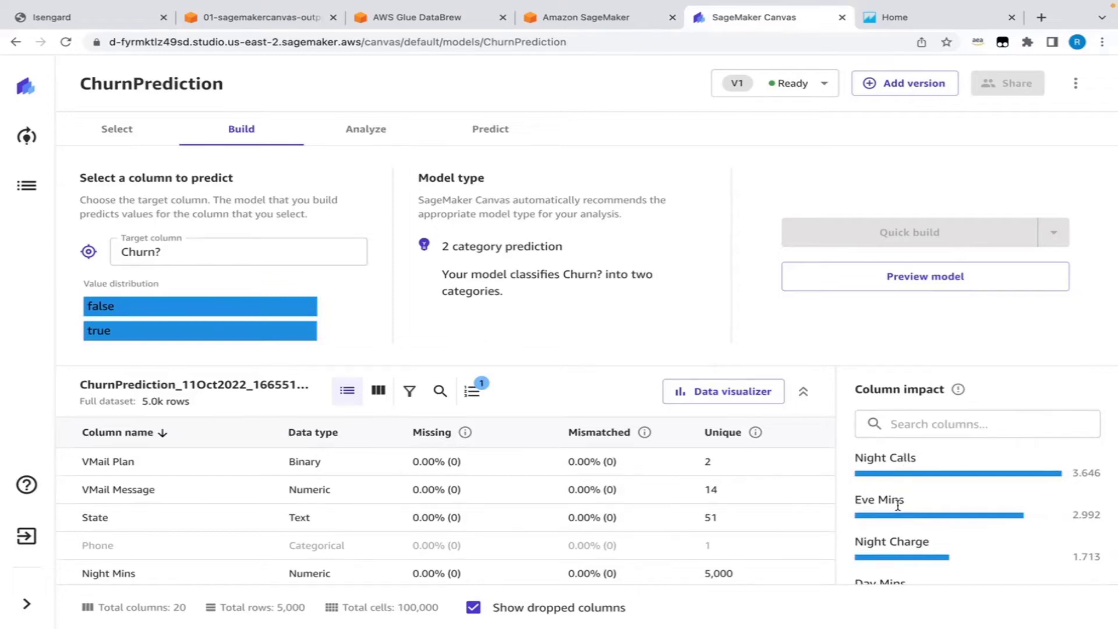
scroll(899, 506, down, 3)
scroll(899, 507, down, 1)
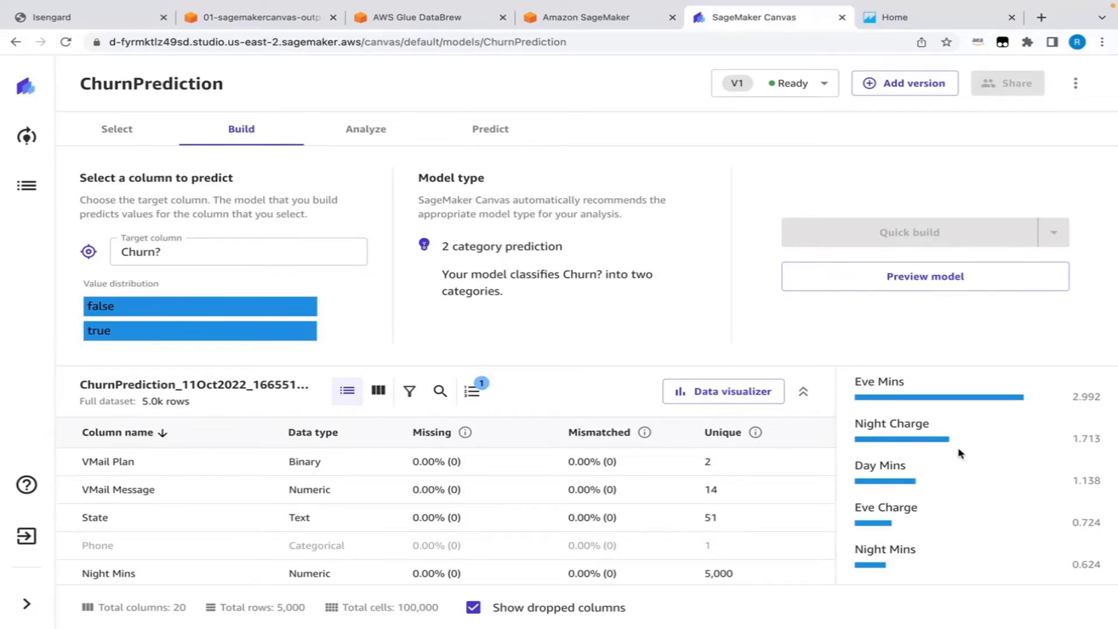
scroll(961, 453, down, 2)
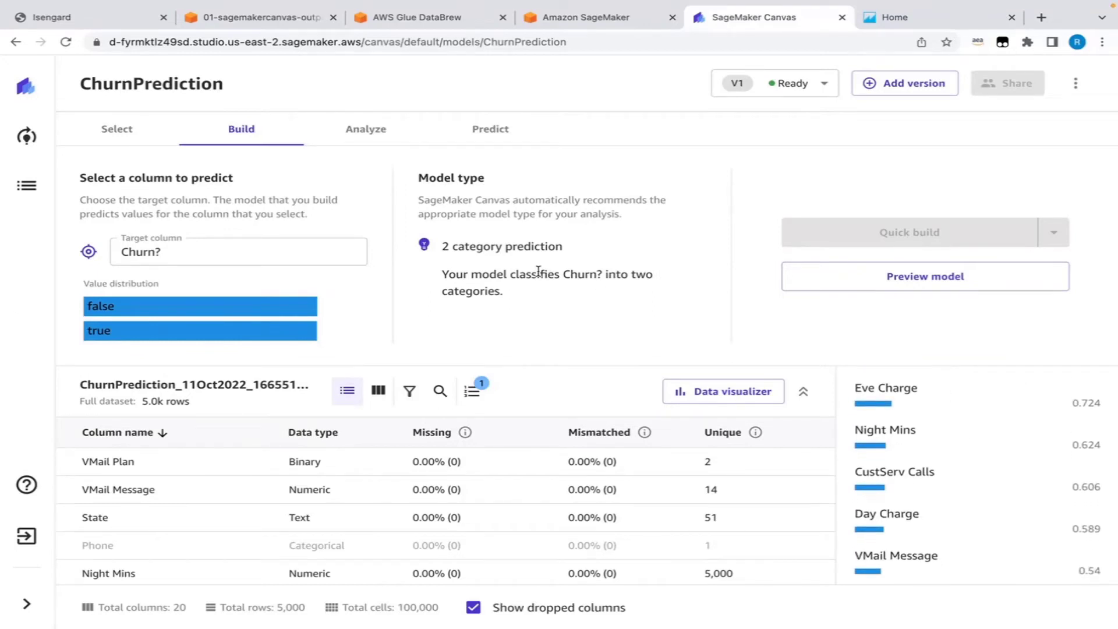
Generate batch predictions with the ChurnPrediction model for the ChurnPrediction_11Oct2022 dataset.
click(498, 132)
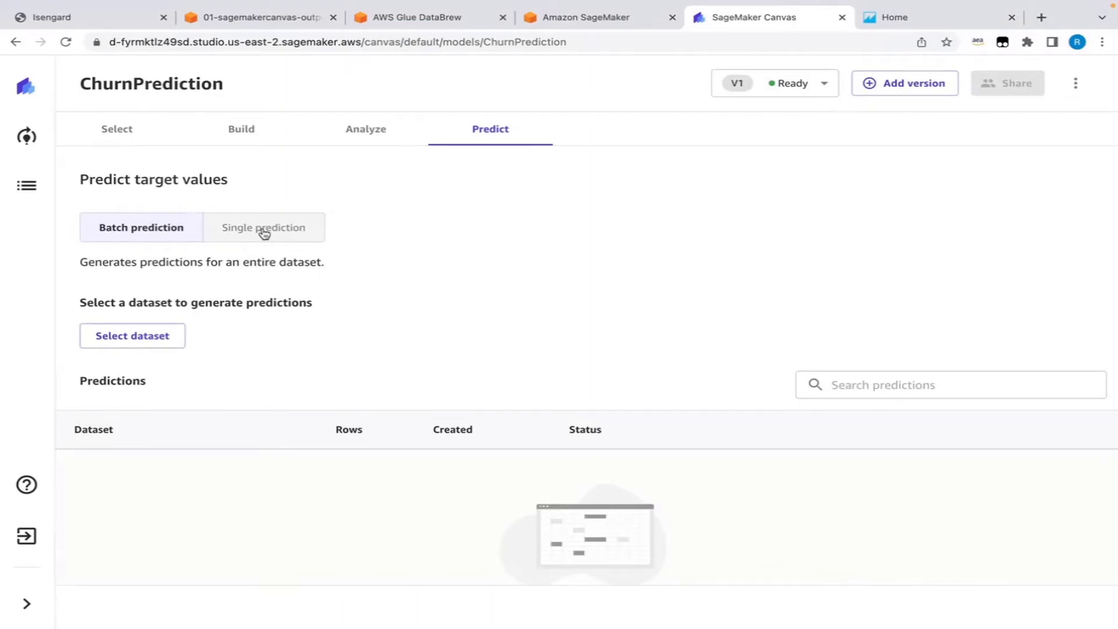
click(137, 230)
click(133, 340)
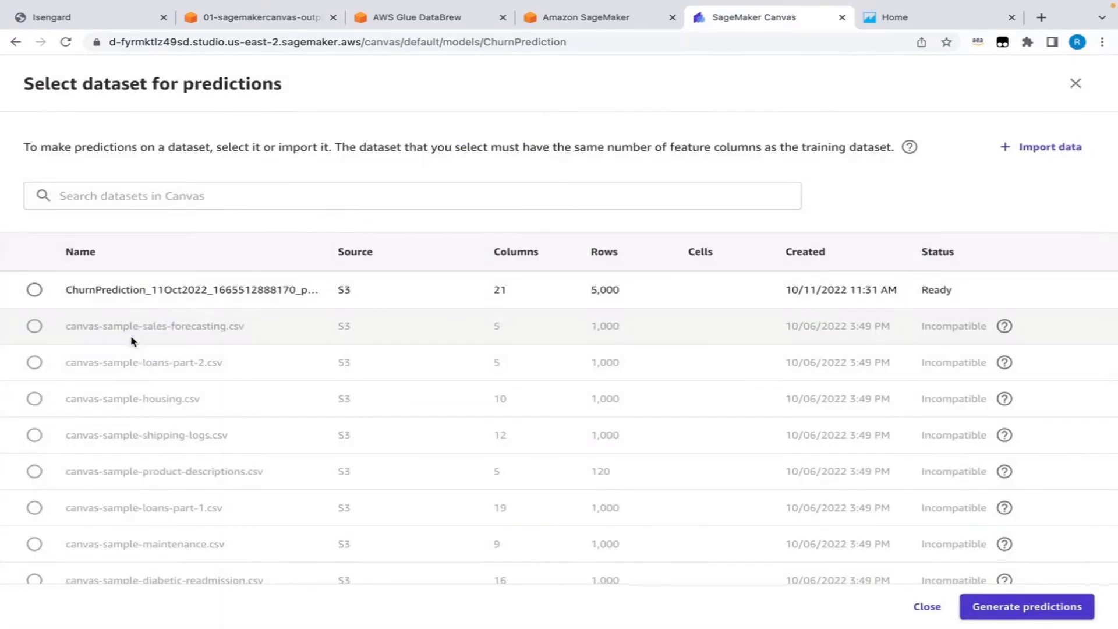
click(34, 291)
click(1015, 610)
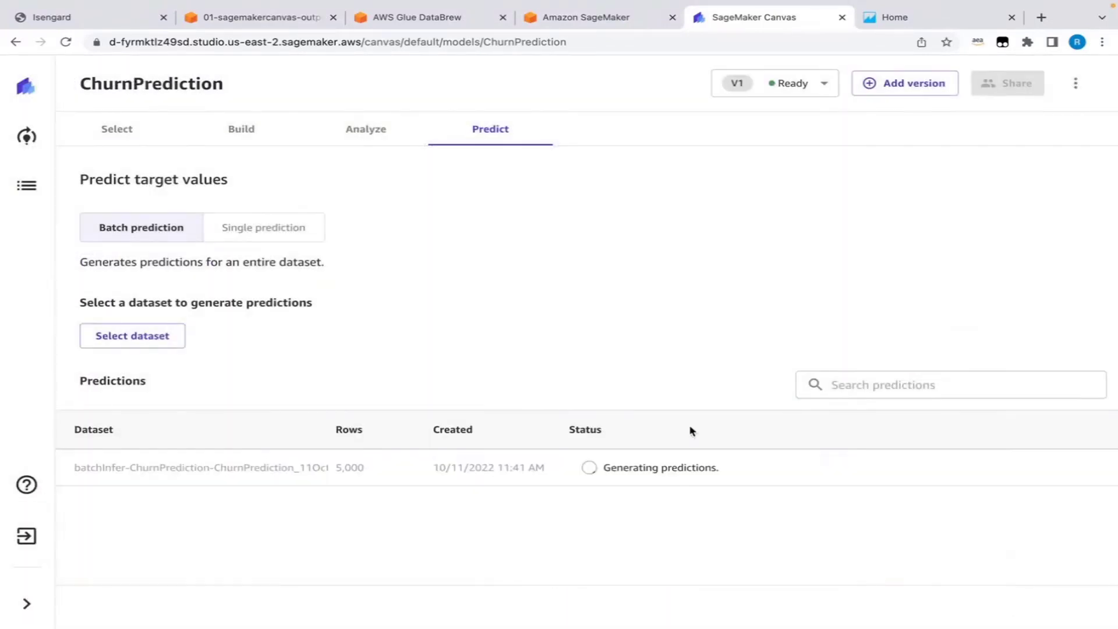
View the finished batch predictions, download them as a CSV file and close the results.
scroll(622, 427, down, 2)
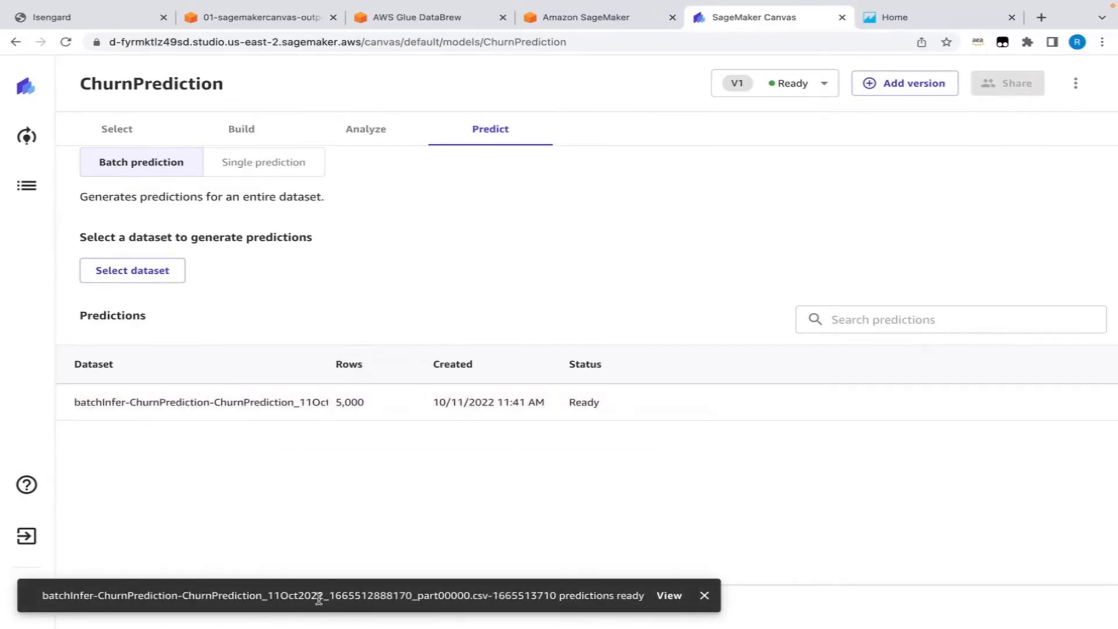
click(669, 597)
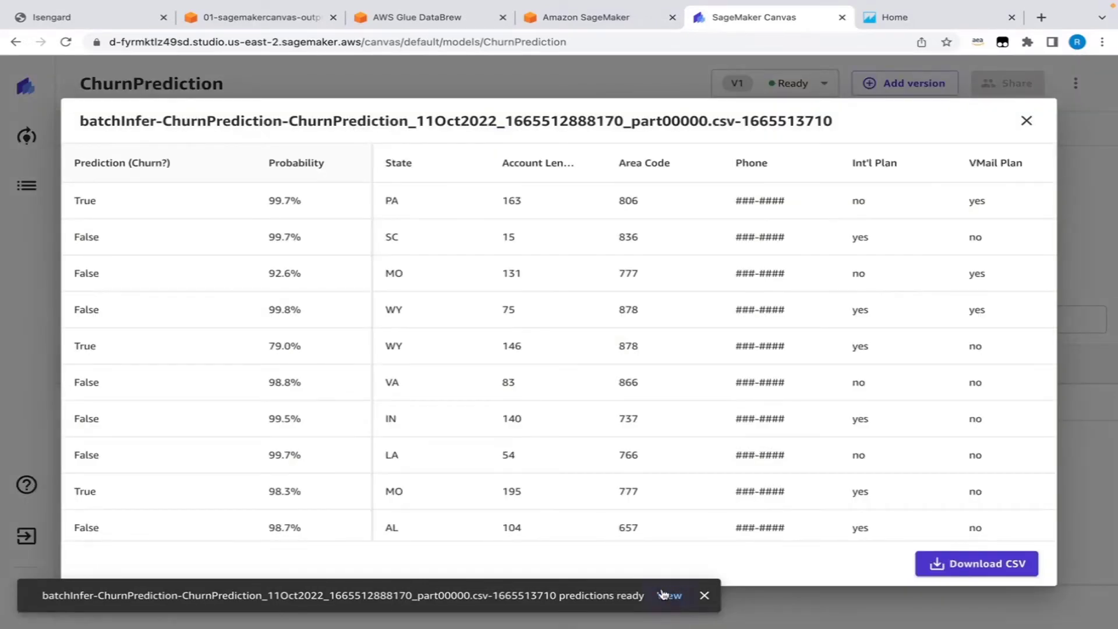
scroll(916, 449, down, 2)
scroll(917, 449, down, 10)
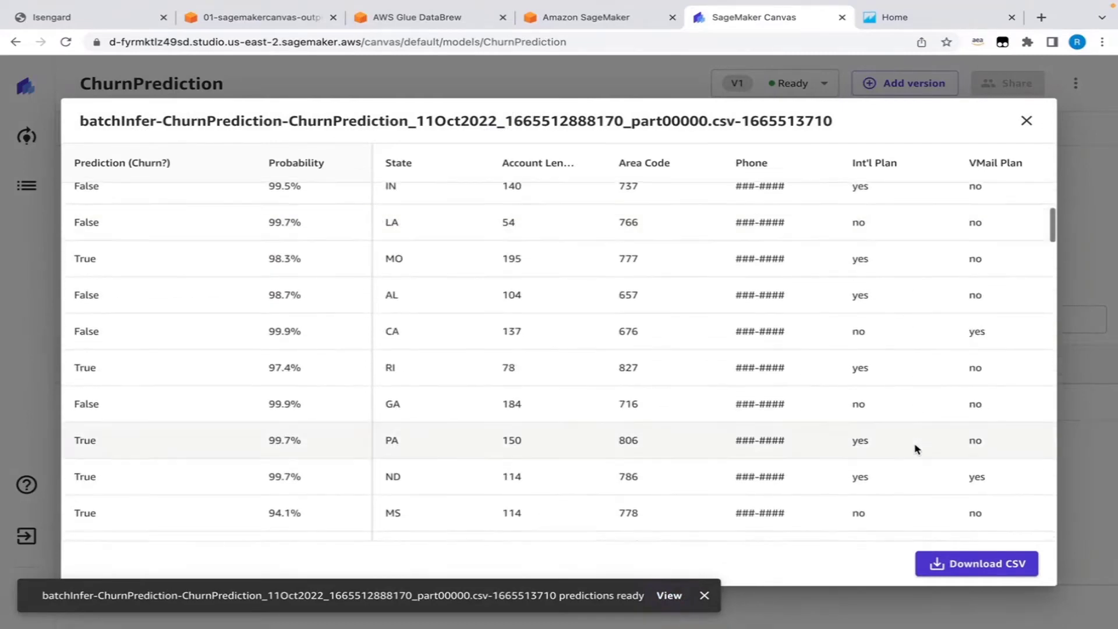
click(974, 562)
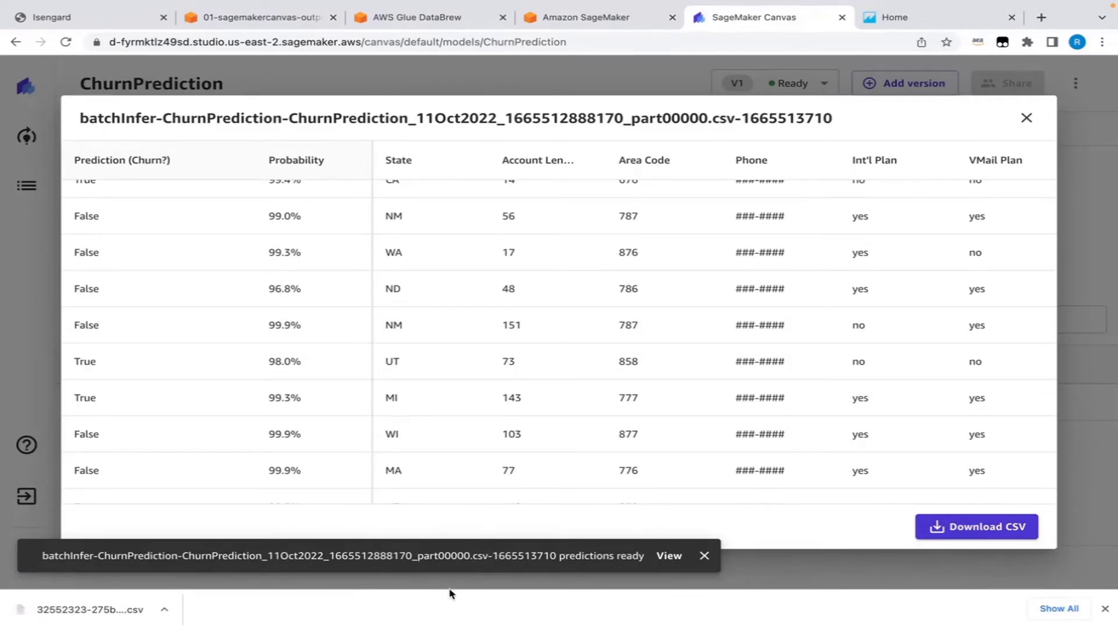
click(1105, 610)
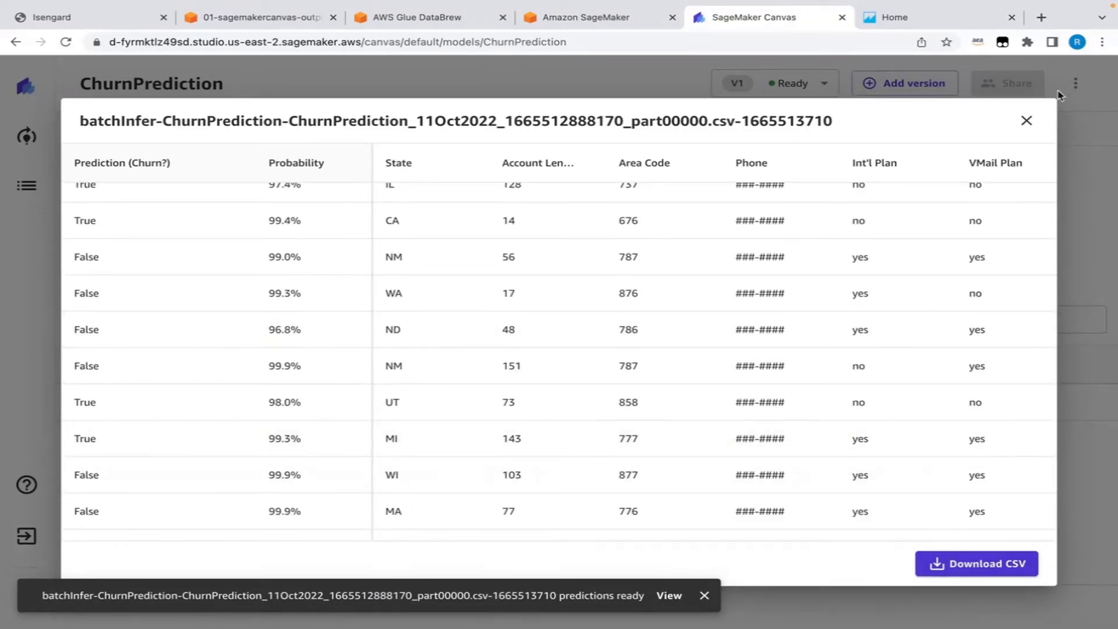
click(1026, 120)
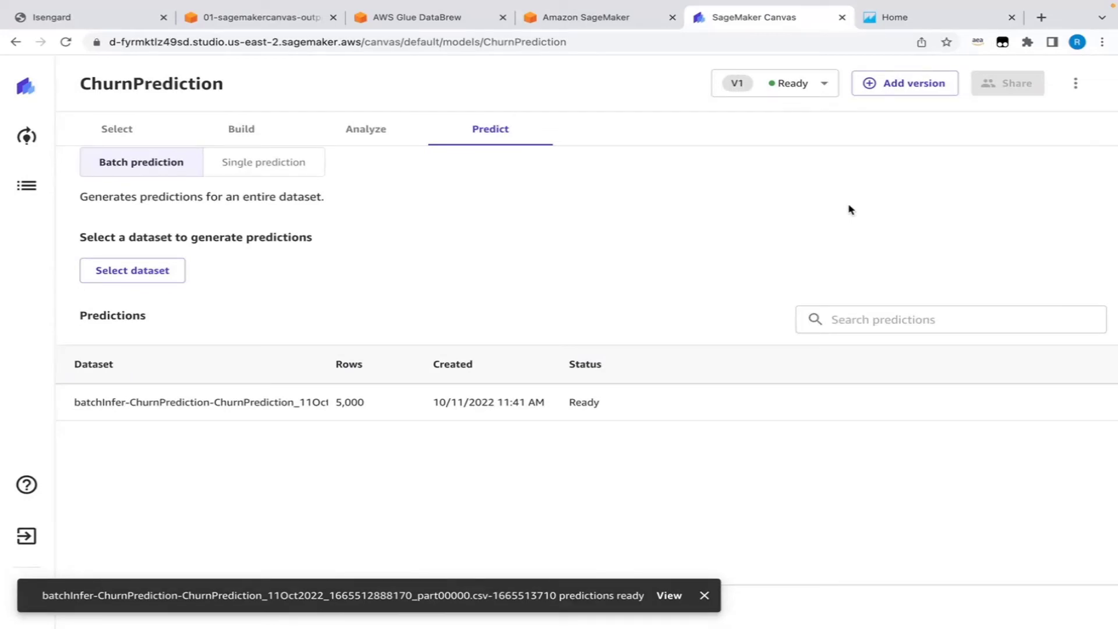
click(912, 20)
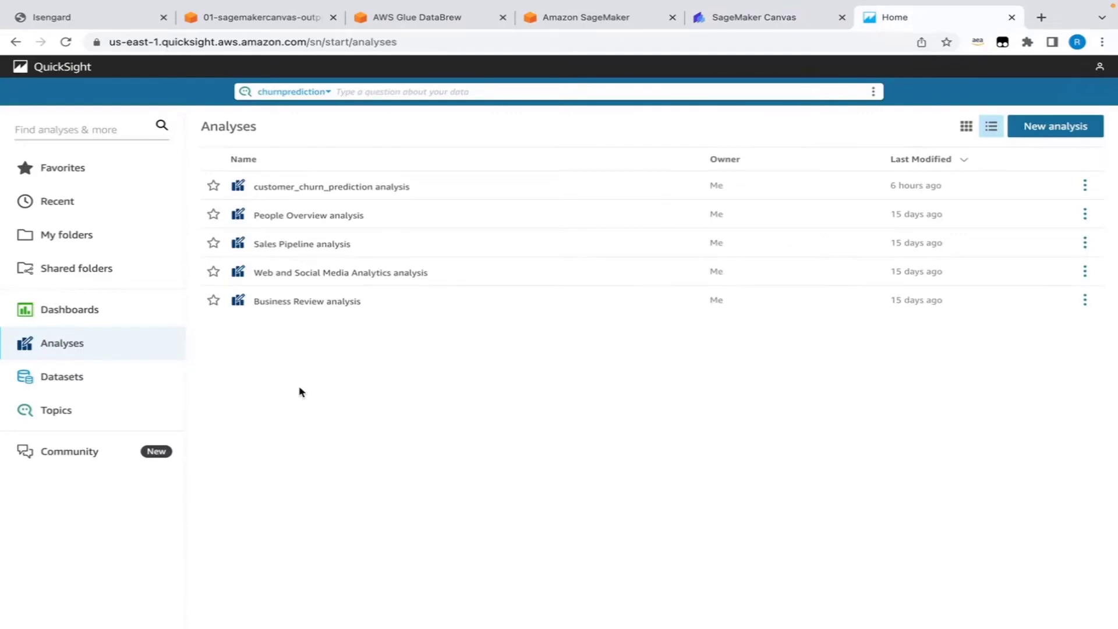
click(76, 384)
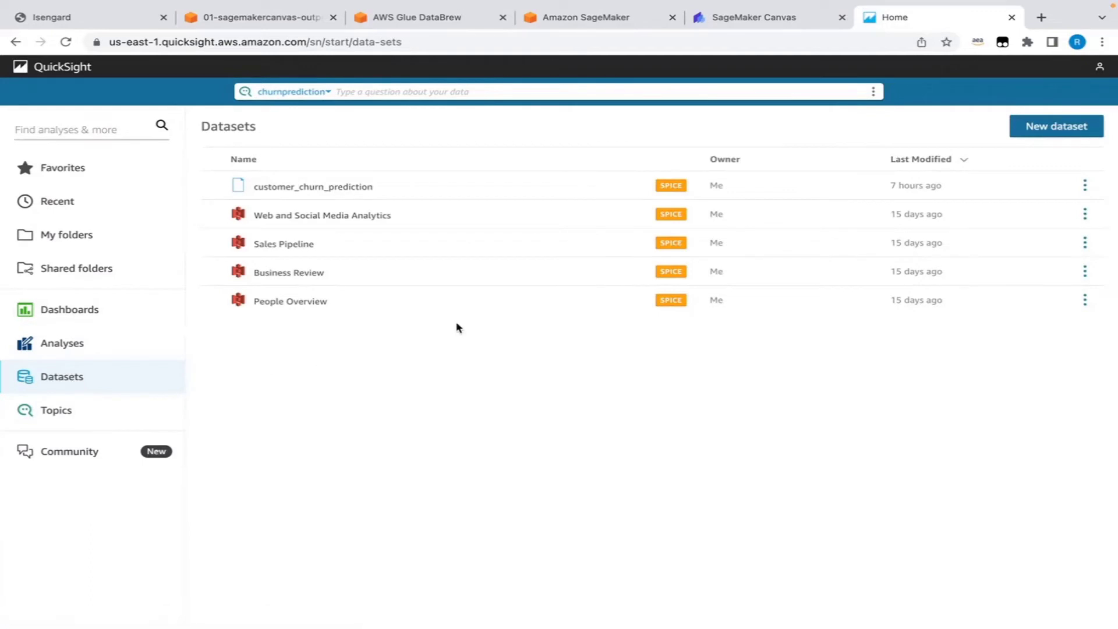
click(1063, 131)
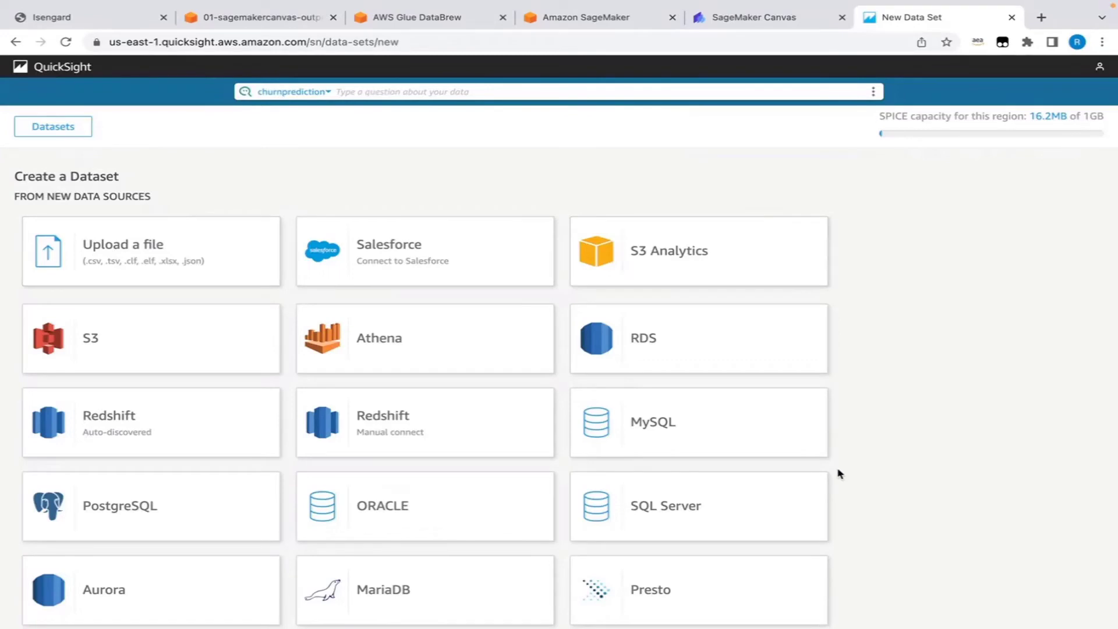
click(123, 252)
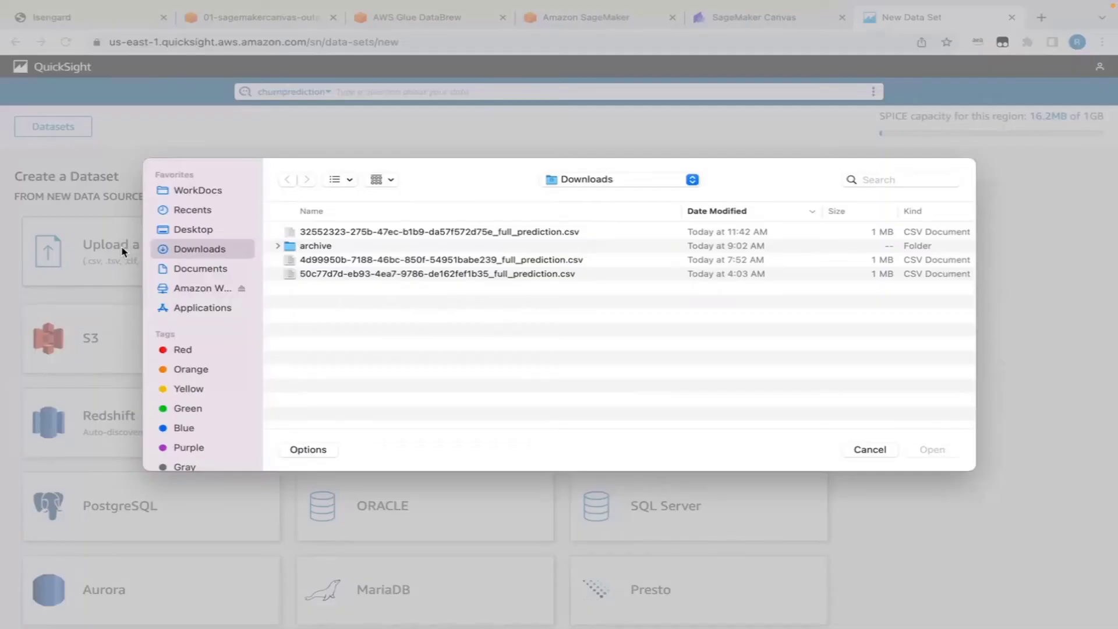
click(334, 233)
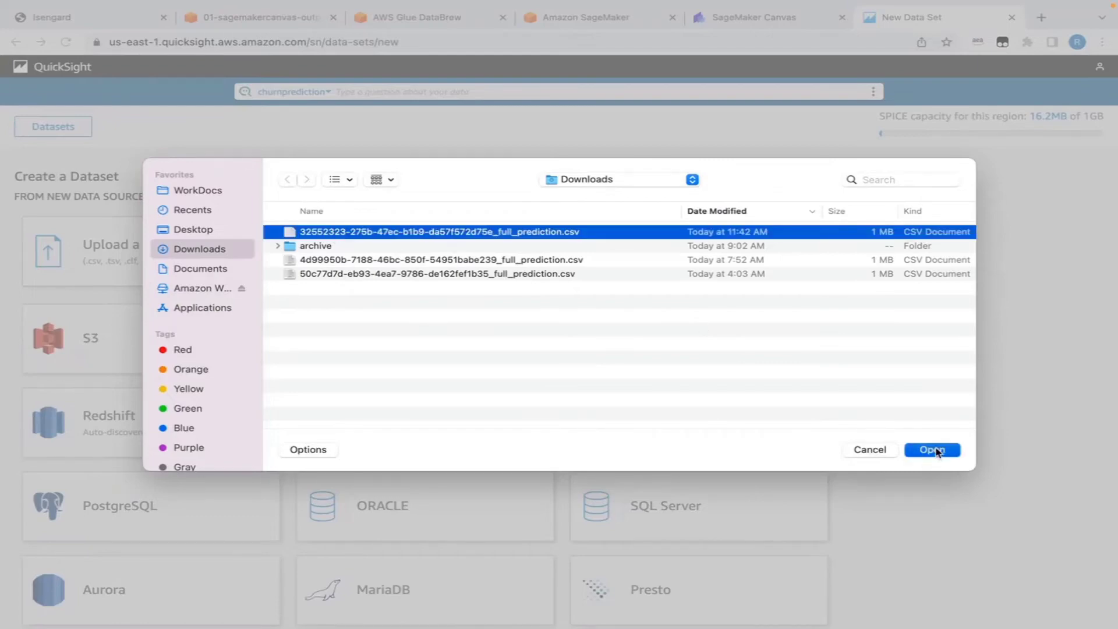
click(934, 450)
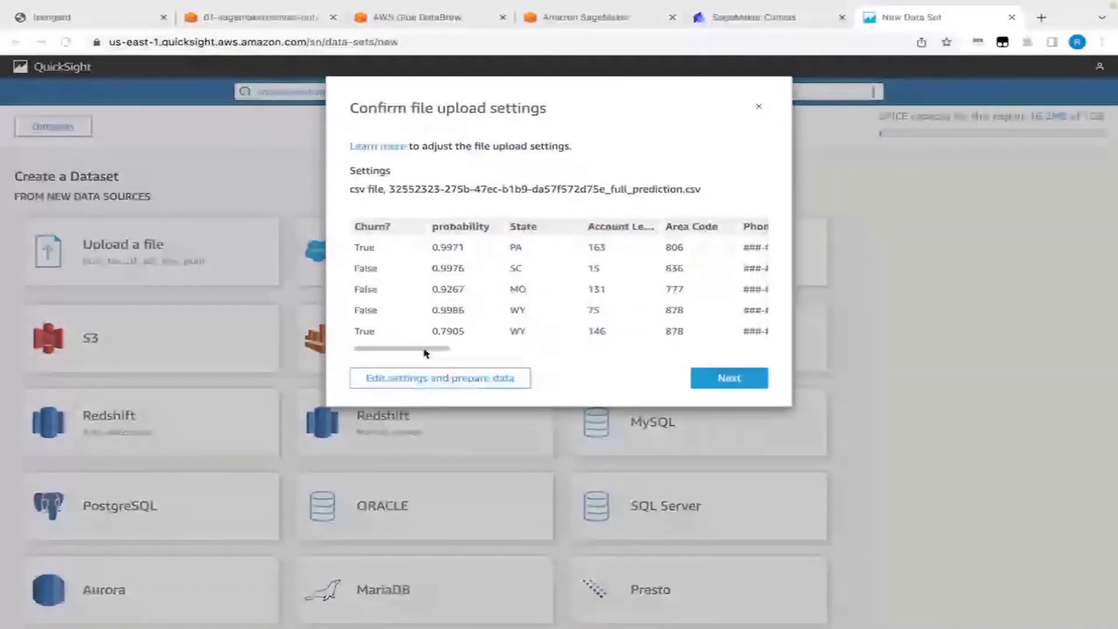
click(416, 379)
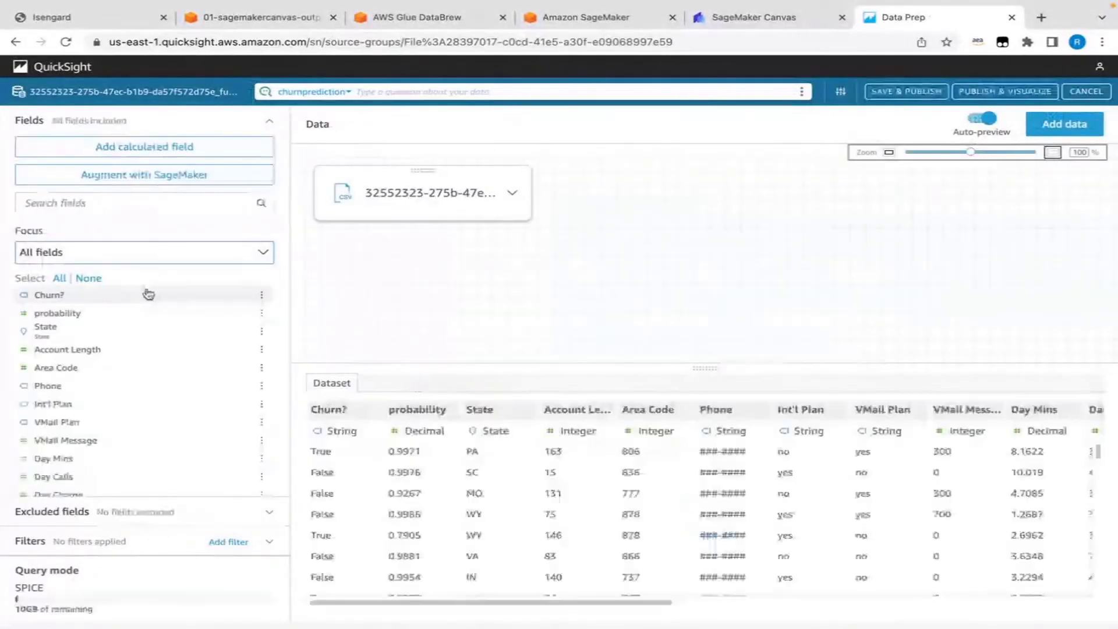
Add a calculated field named potentialchurn with the formula ifelse({Churn?} = 'False', 1,0) and save it.
click(135, 150)
text(p)
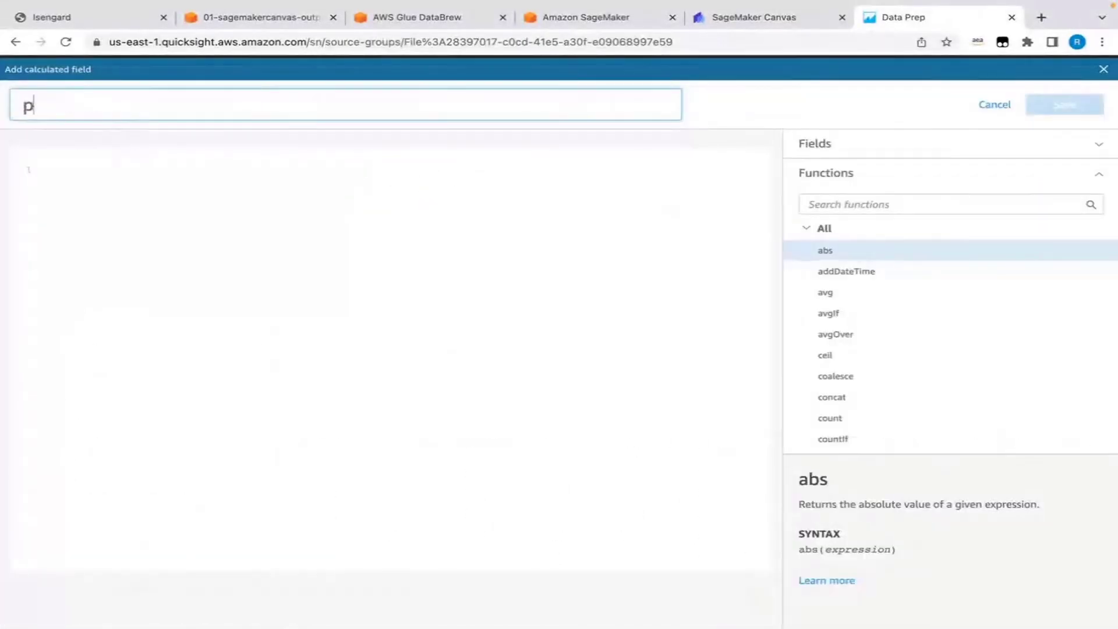
text(otentia)
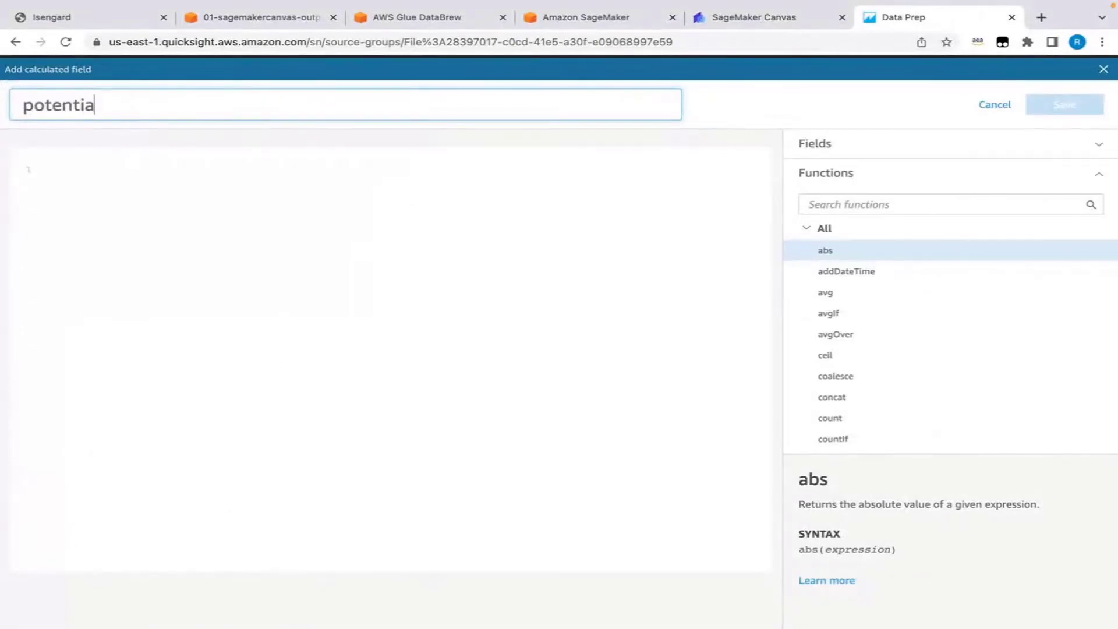
text(lchurn)
click(101, 173)
text(ifelse({Churn?} = 'False', 1,0))
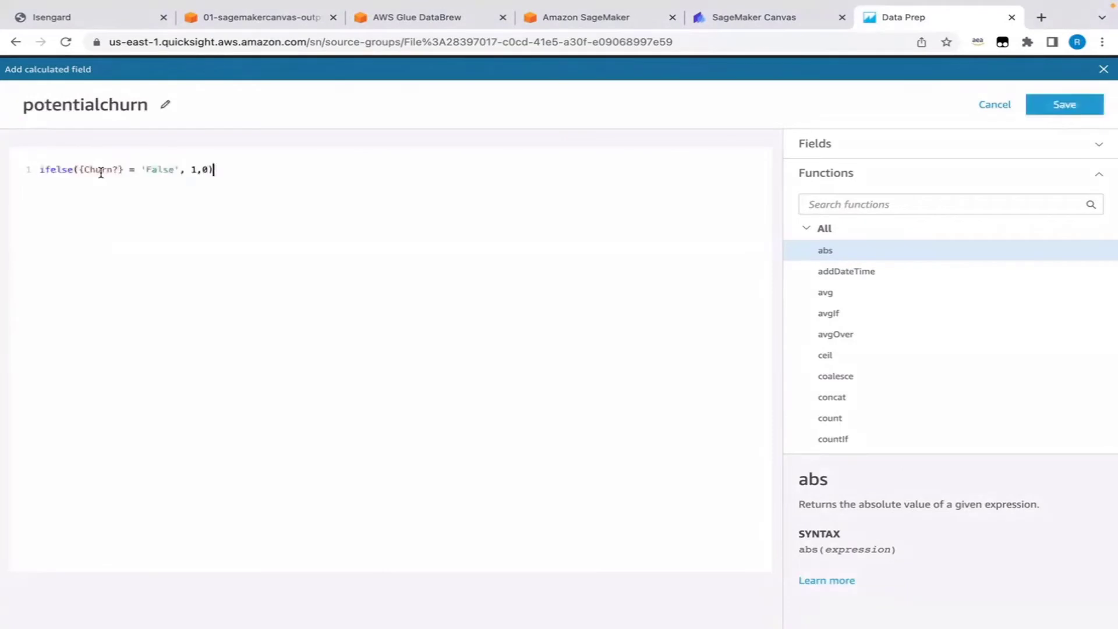
click(1071, 113)
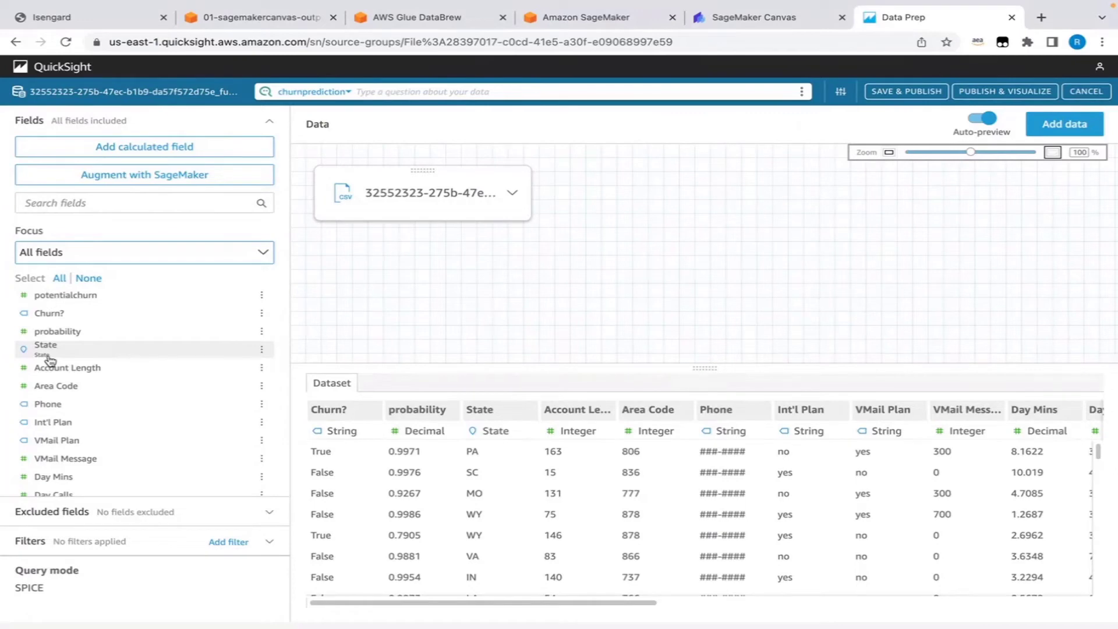
Review the dataset's field list, including potentialchurn, and publish the dataset into a new analysis for visualization.
scroll(51, 360, down, 1)
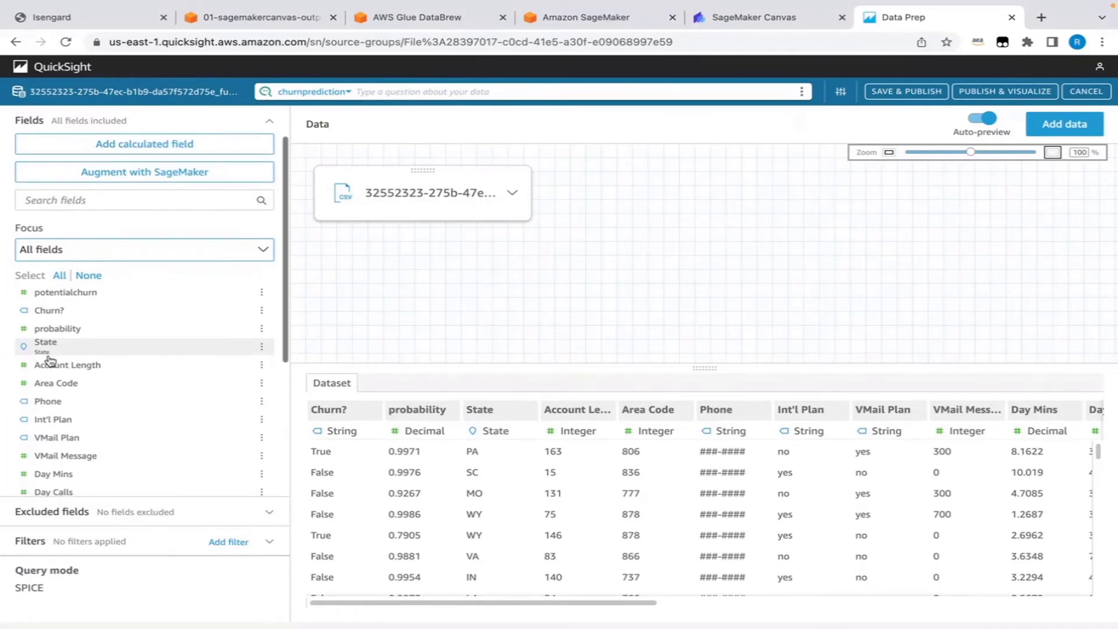
scroll(51, 360, down, 3)
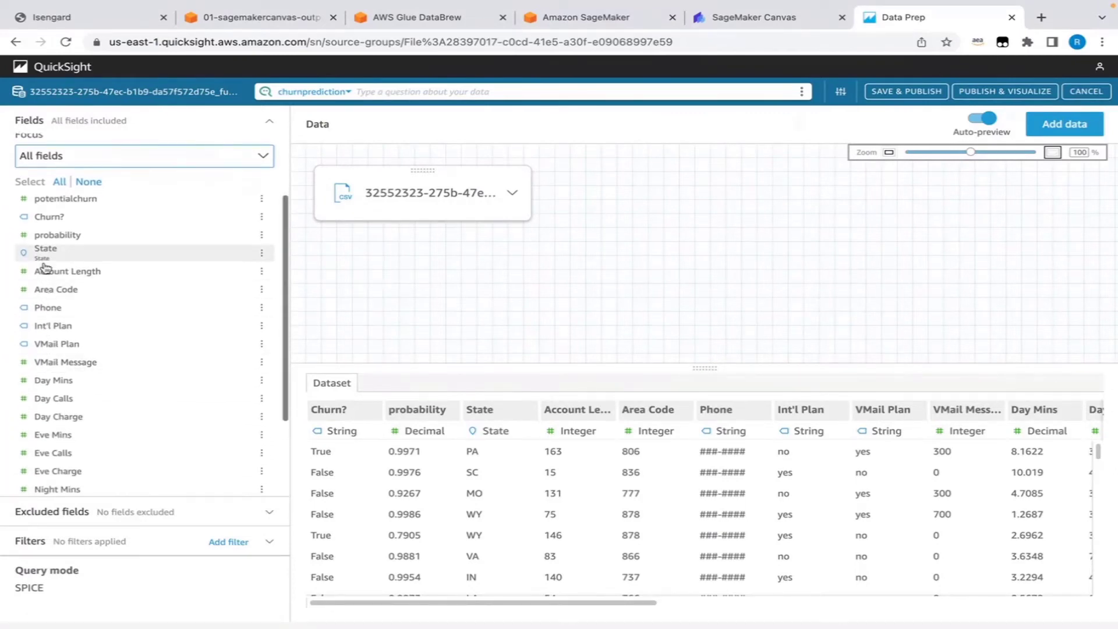
scroll(97, 276, up, 4)
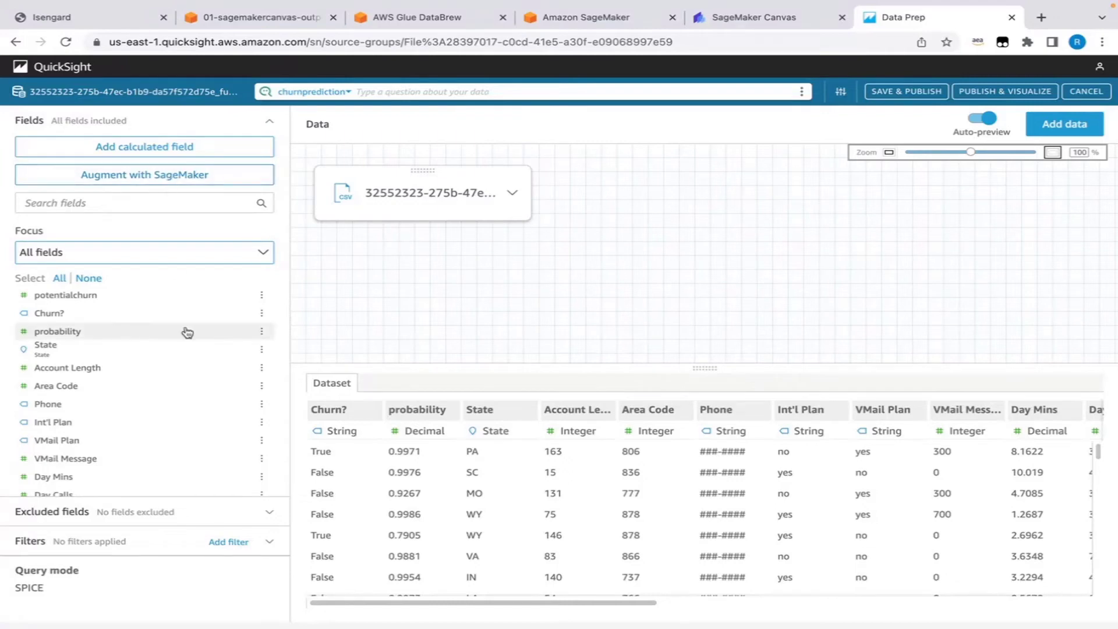
scroll(175, 424, down, 3)
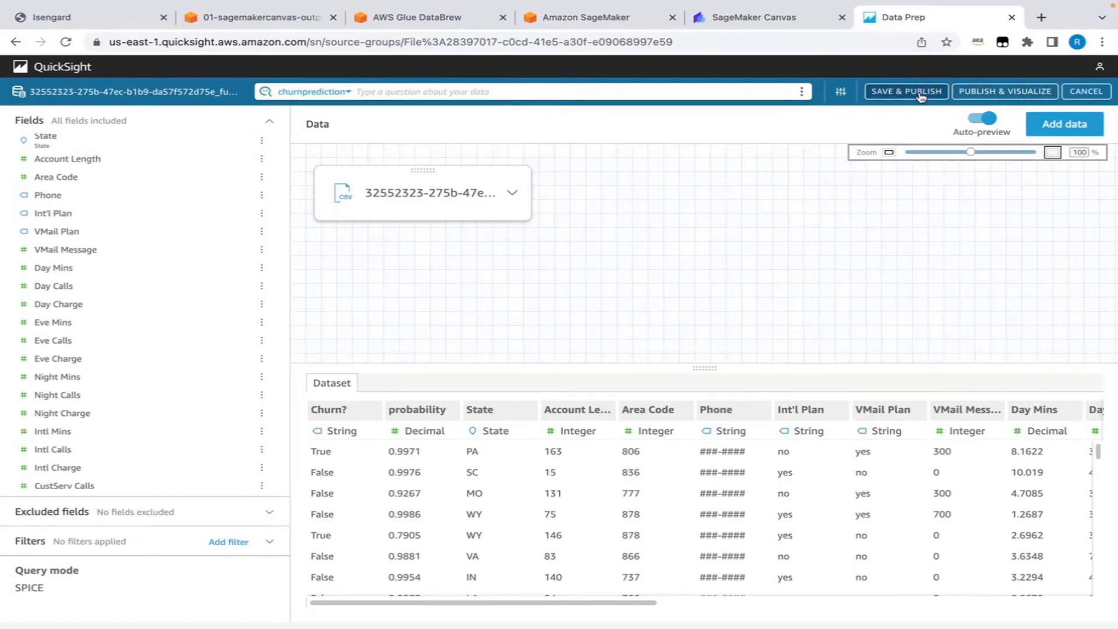
click(978, 96)
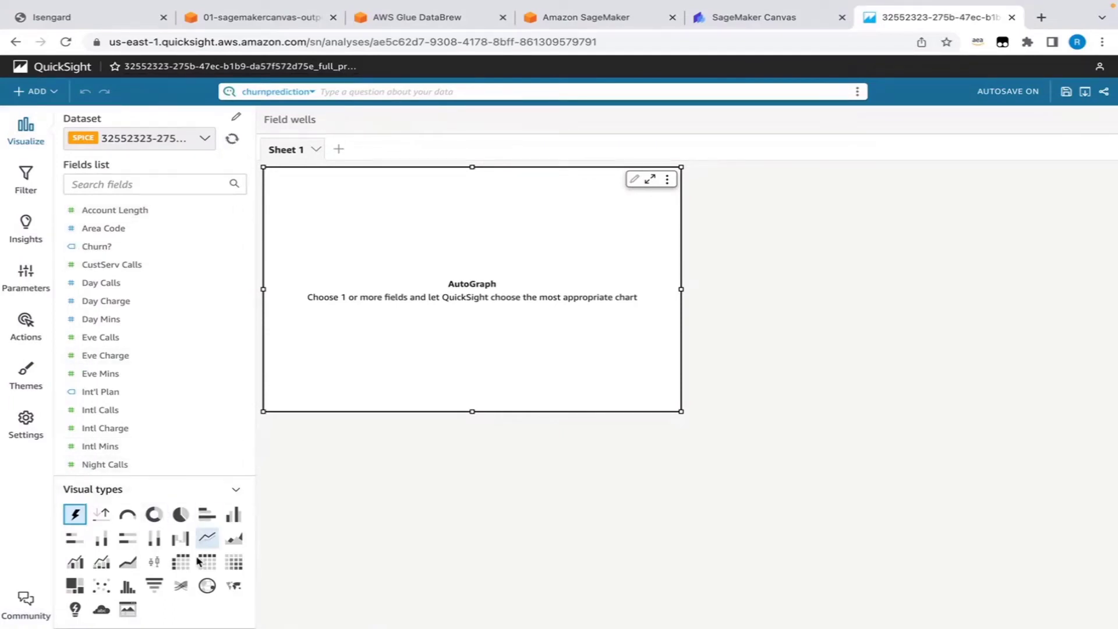
mouse_move(79, 519)
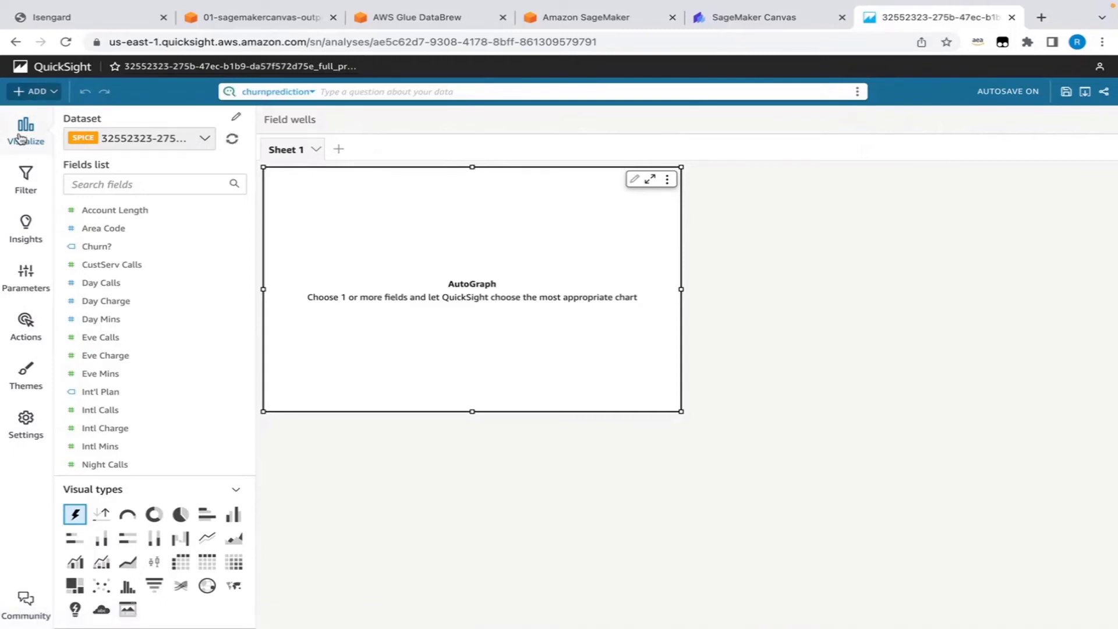
click(53, 97)
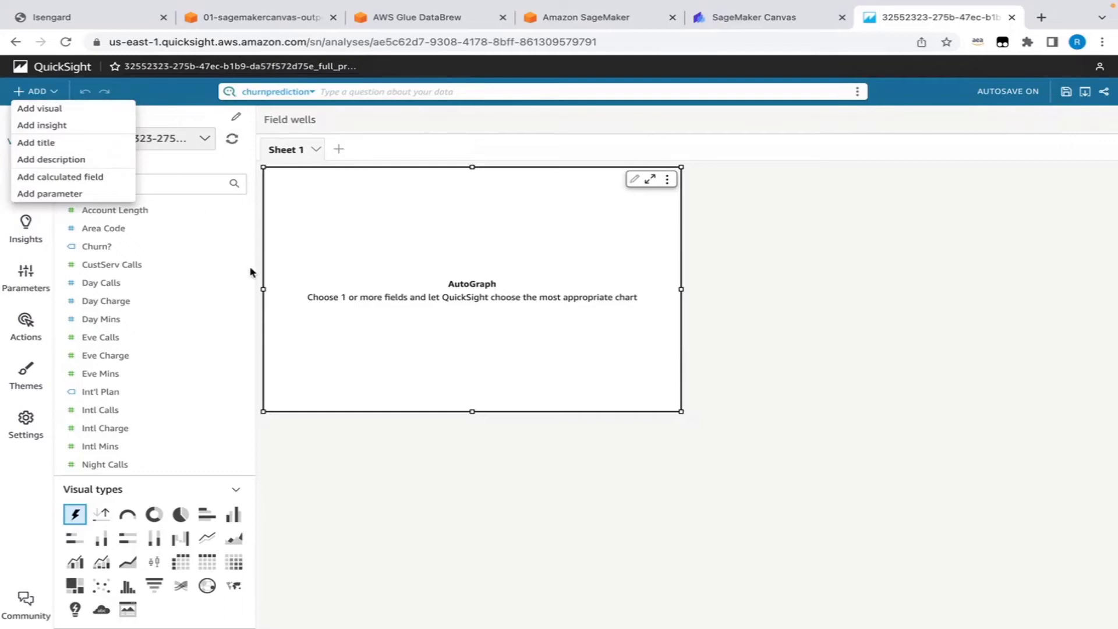
click(454, 116)
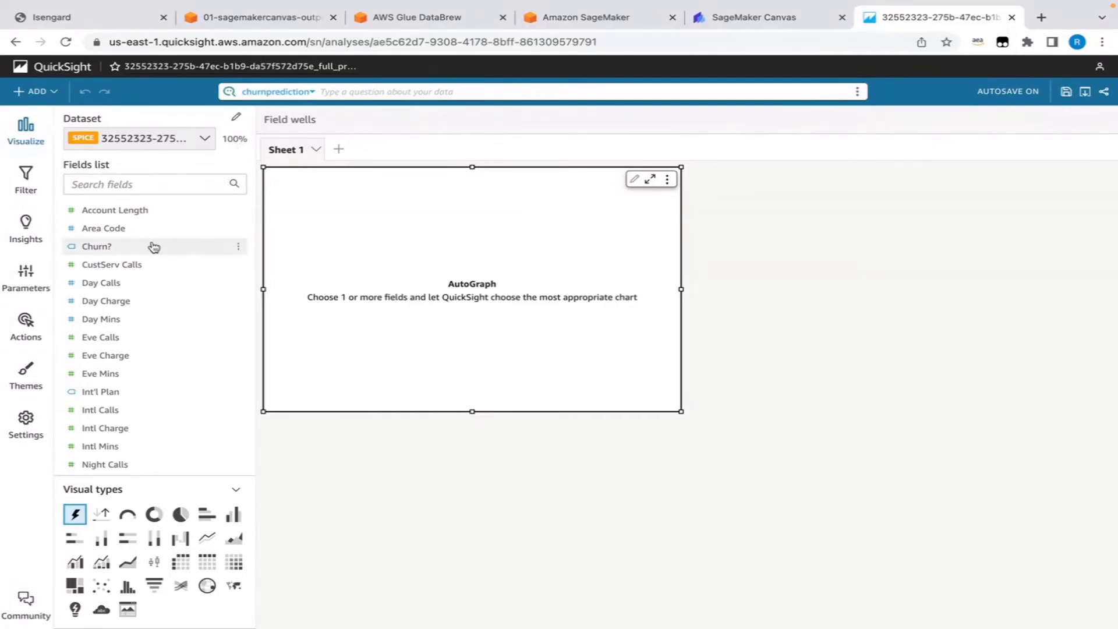
Build a donut chart in the empty visual with Churn? as the group and CustServ Calls as the value.
click(103, 249)
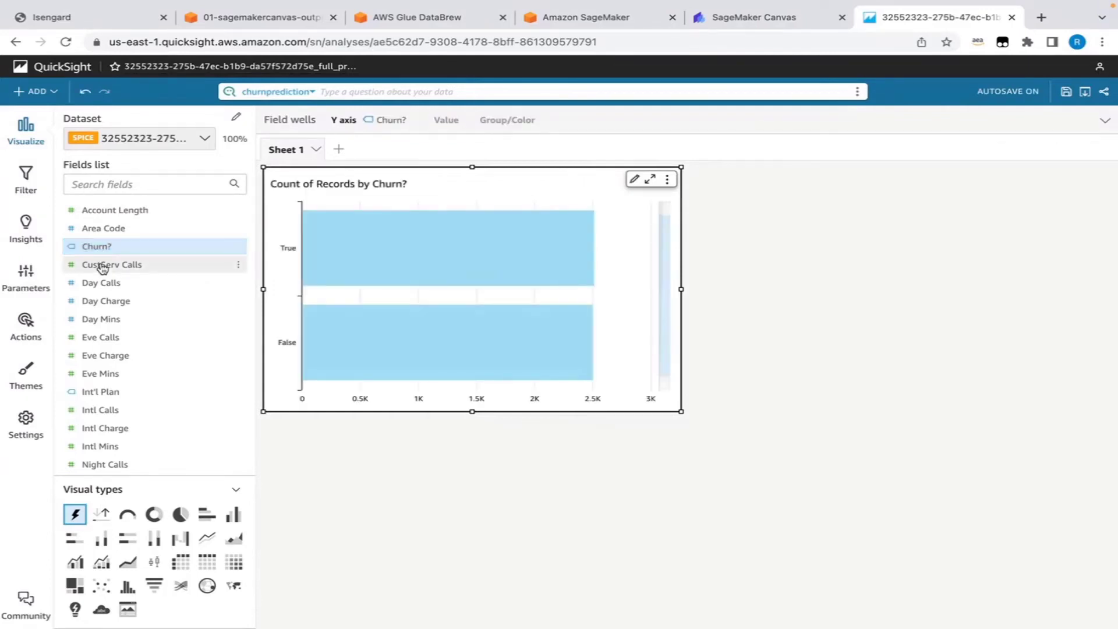
click(103, 267)
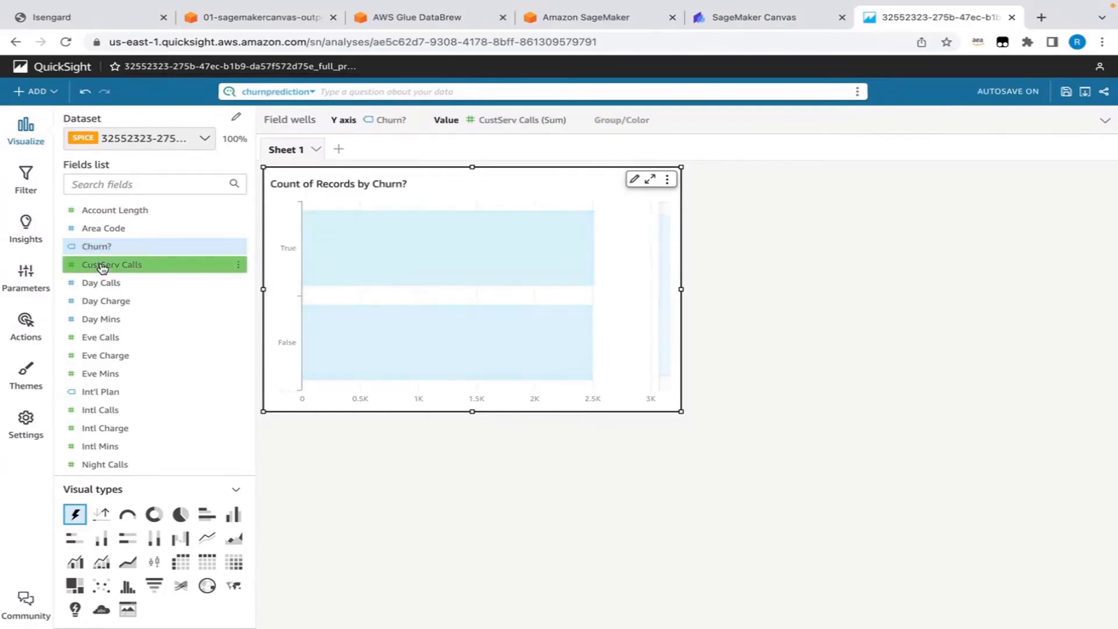
click(153, 515)
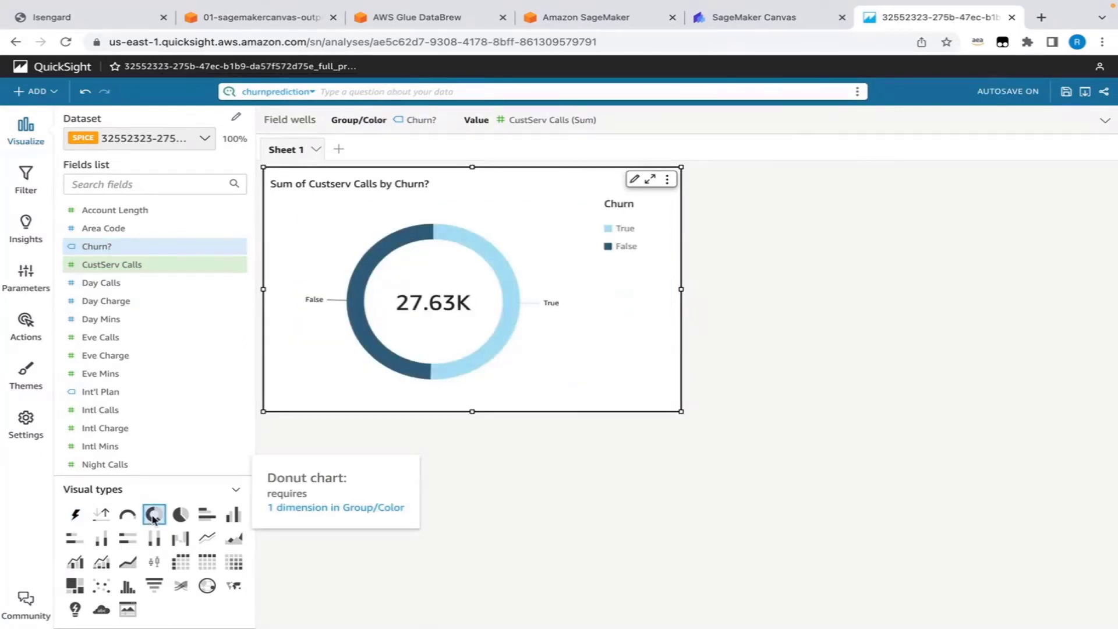
Add a second visual as a horizontal bar chart with Churn? on the Y axis and State as the group/color.
click(24, 91)
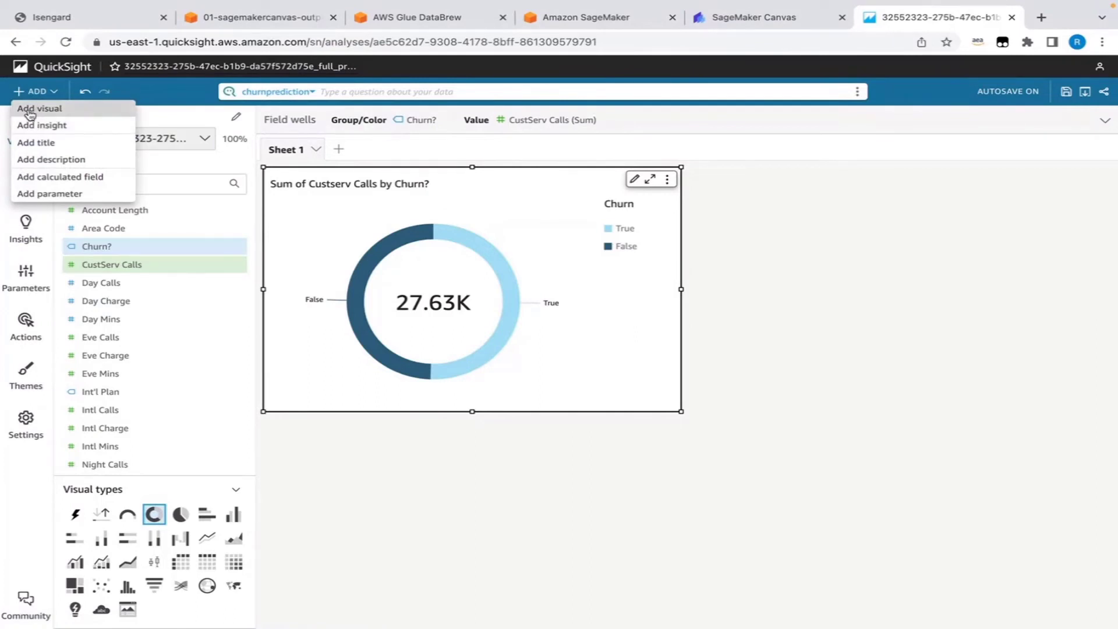
click(30, 112)
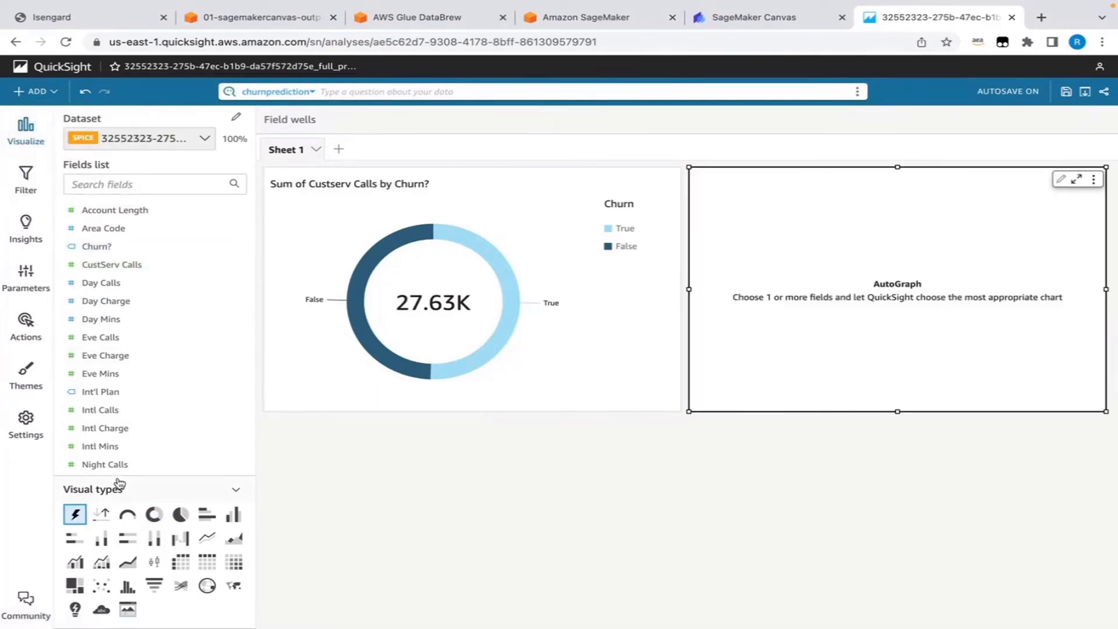
click(205, 521)
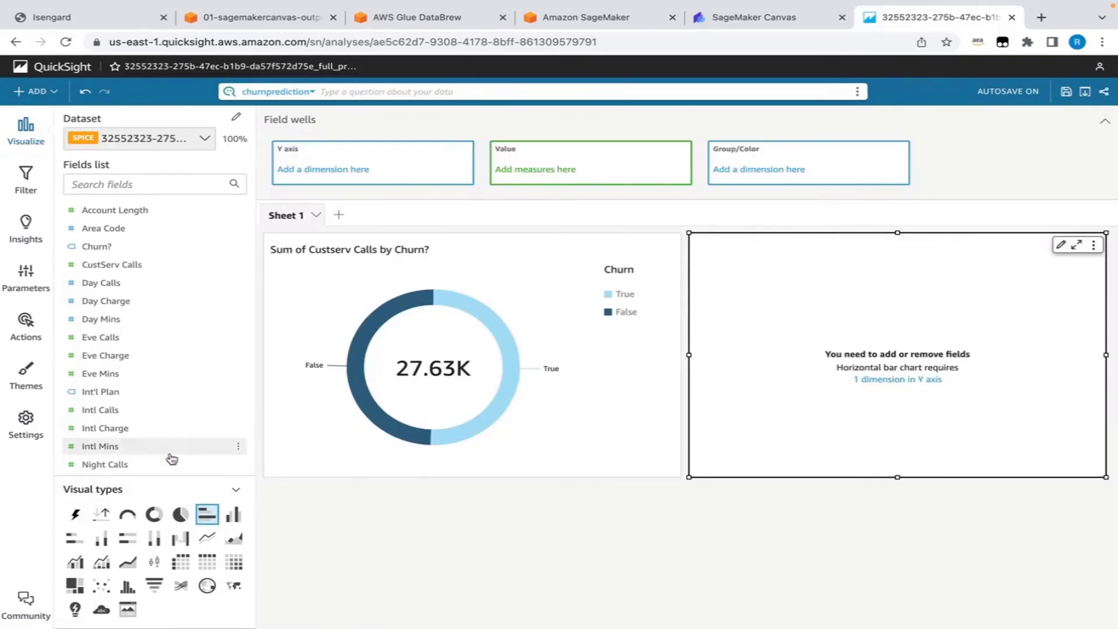
click(94, 249)
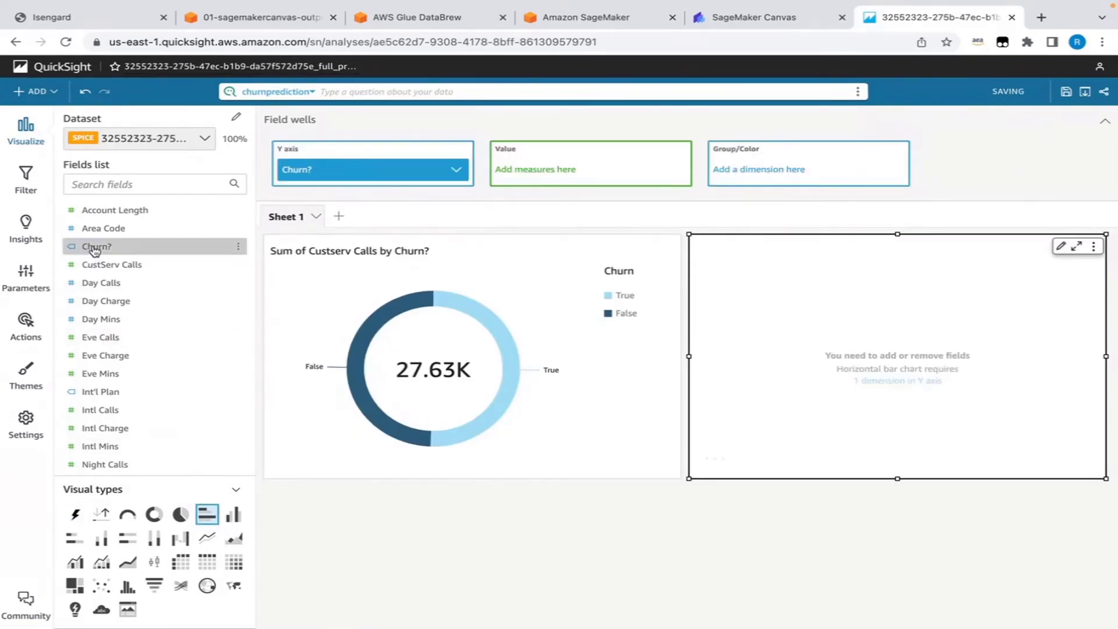
scroll(145, 411, down, 3)
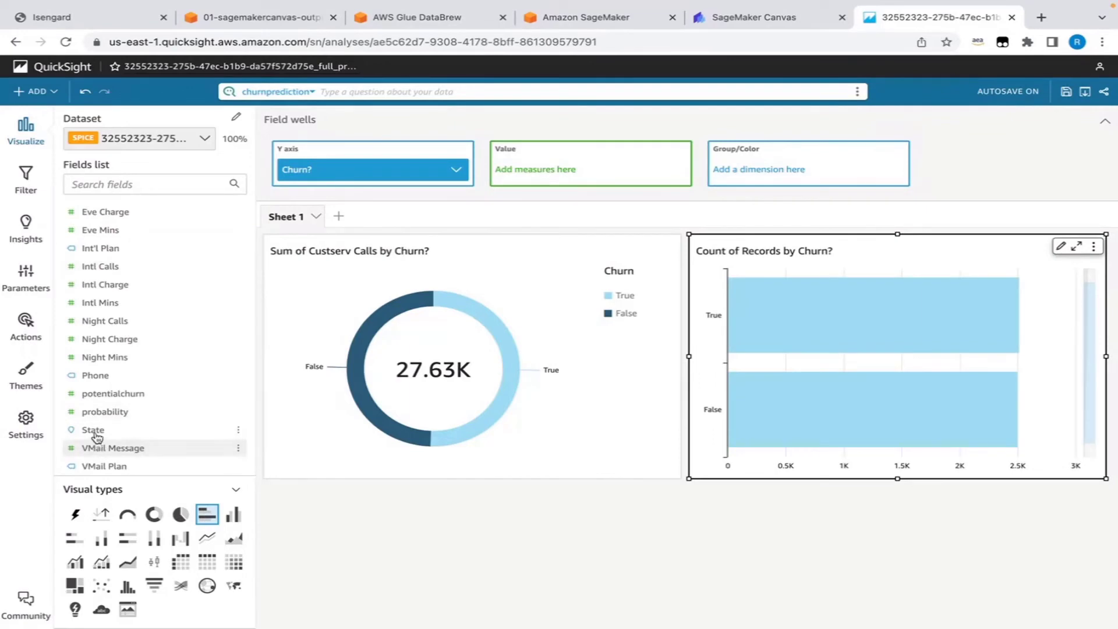
click(94, 431)
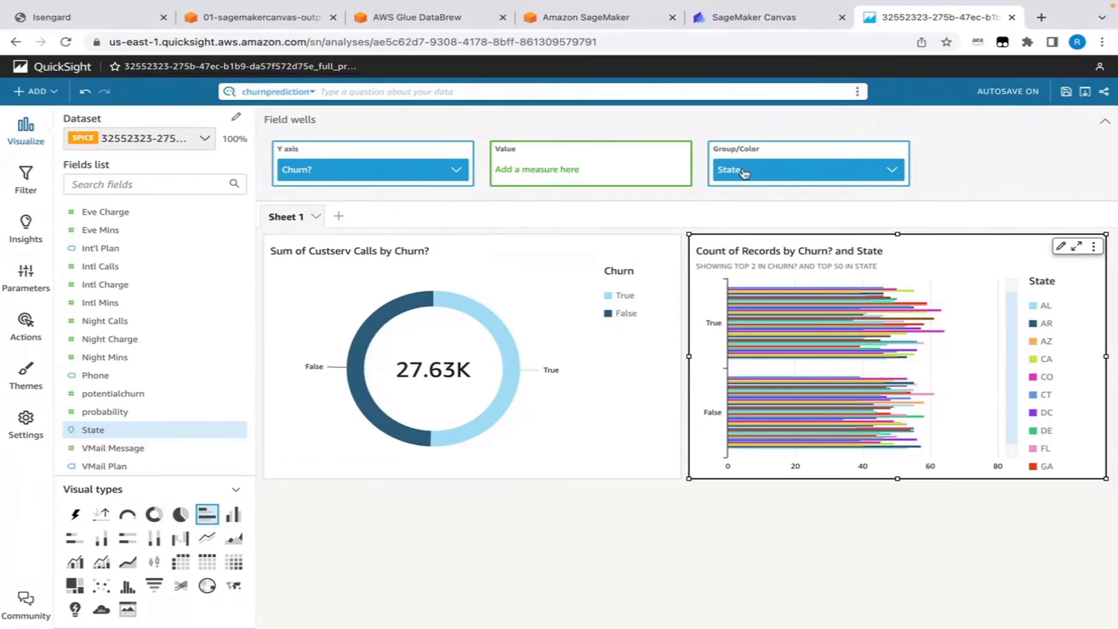
Replace the bar chart's Y axis field with State and set Churn? as its group/color field.
drag(749, 170, 396, 176)
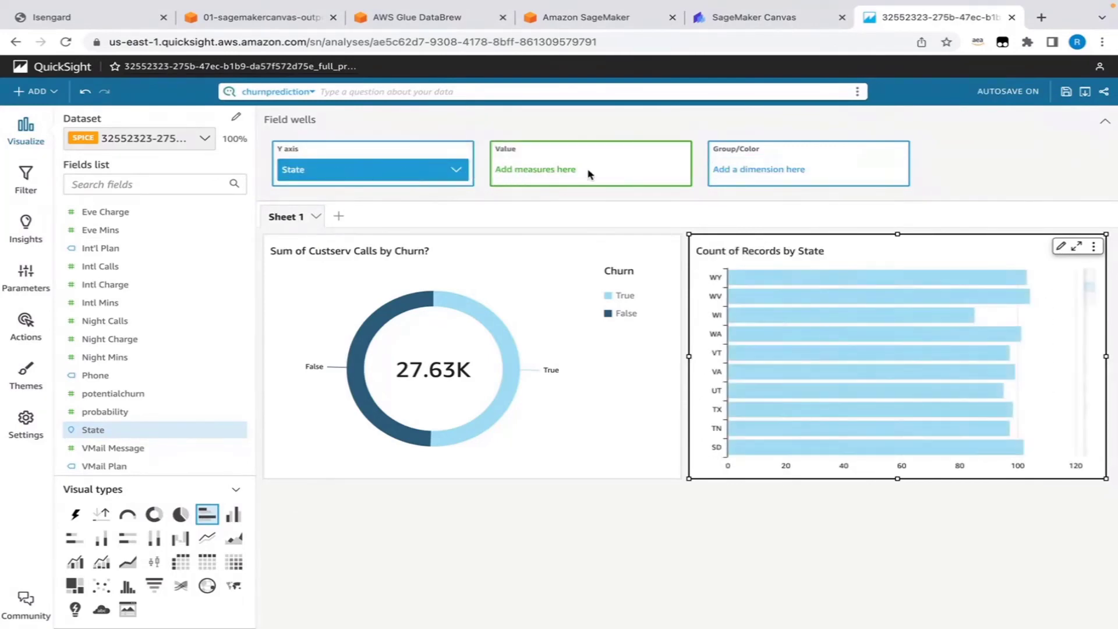
scroll(120, 337, up, 5)
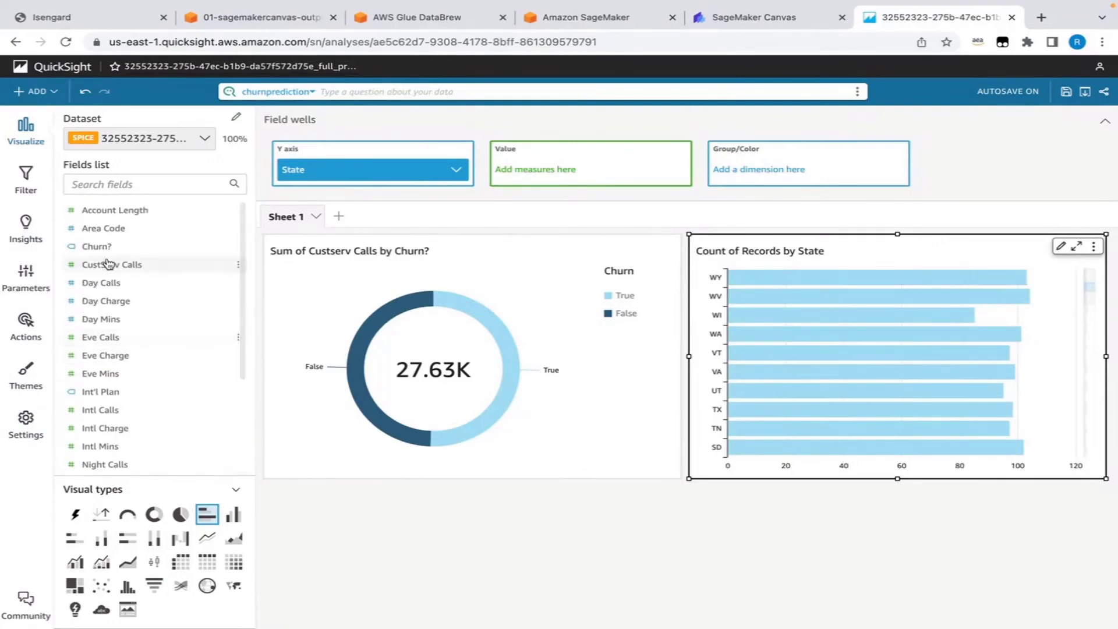
drag(96, 245, 771, 180)
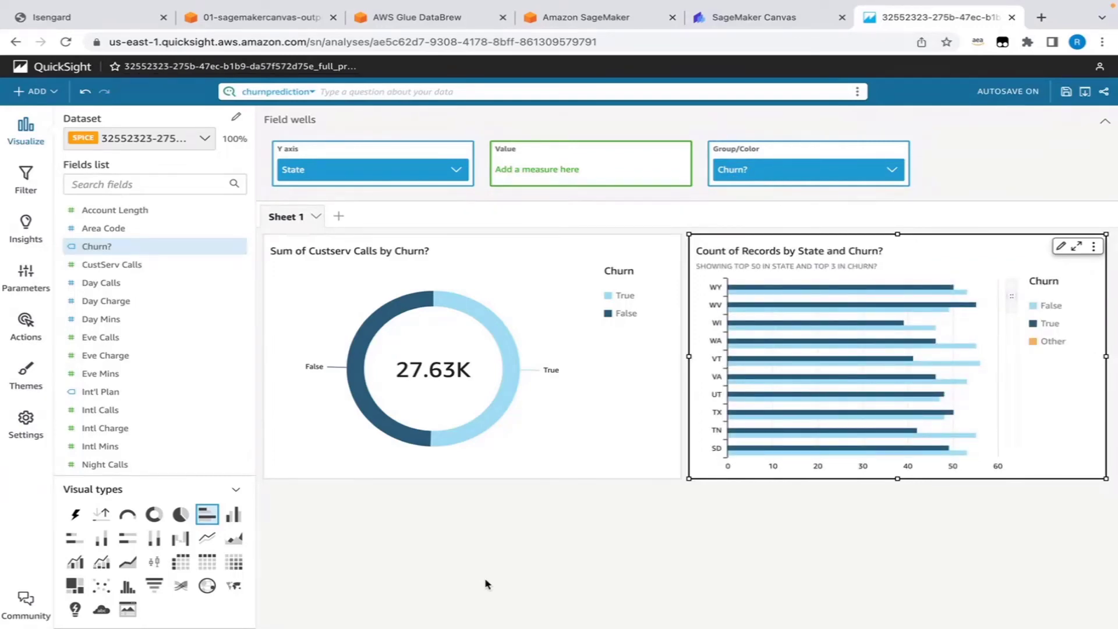
Add a third visual as a filled map with State as the location and potentialchurn as the color measure.
click(50, 93)
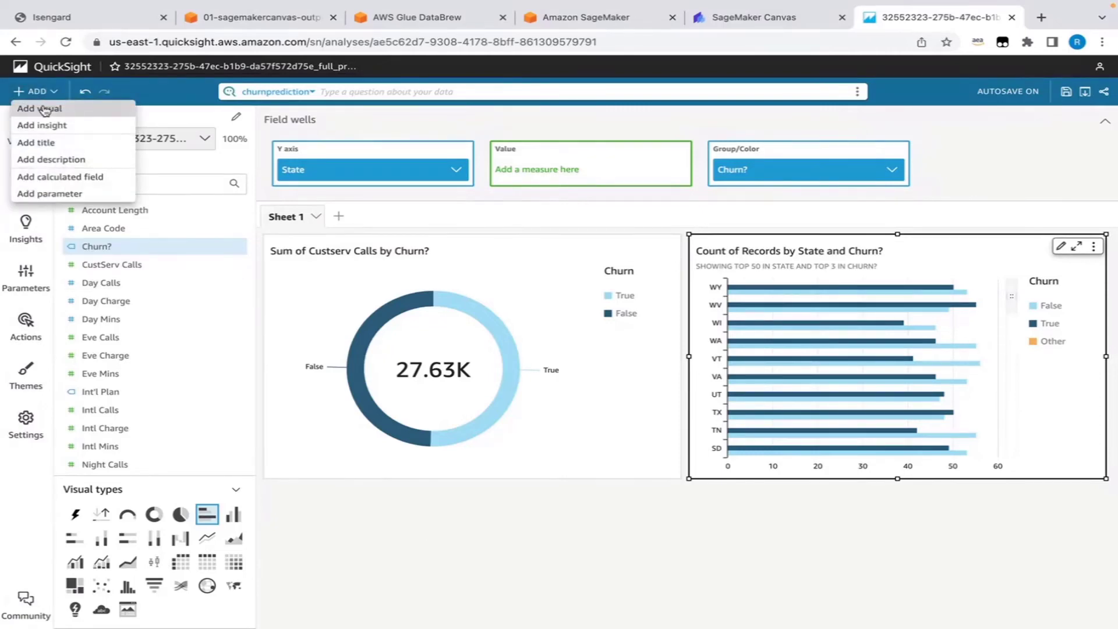
click(44, 110)
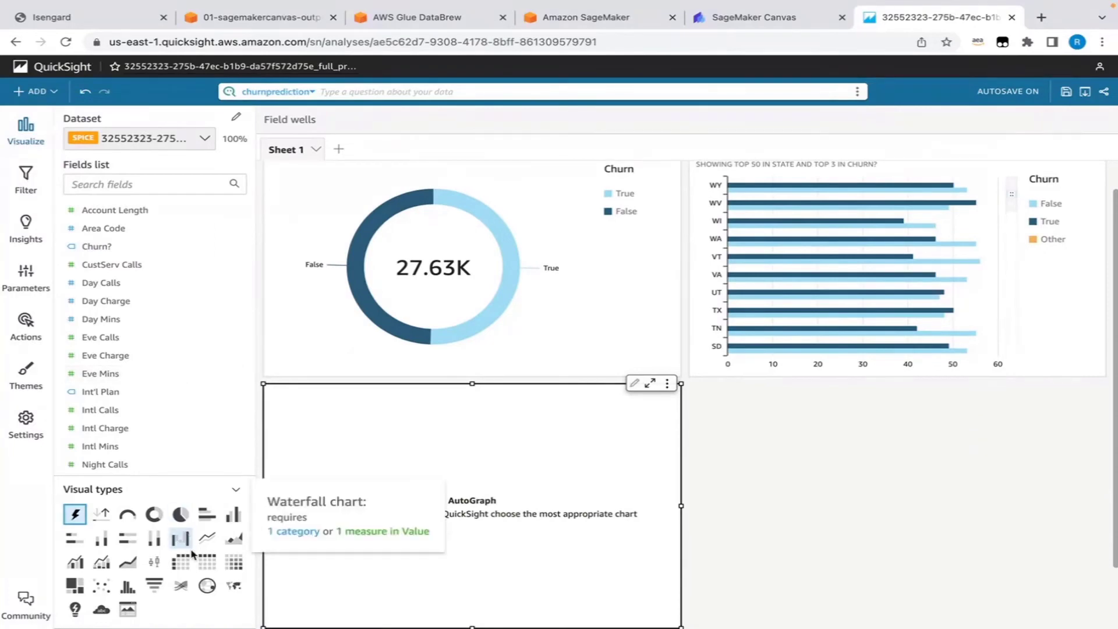
click(232, 588)
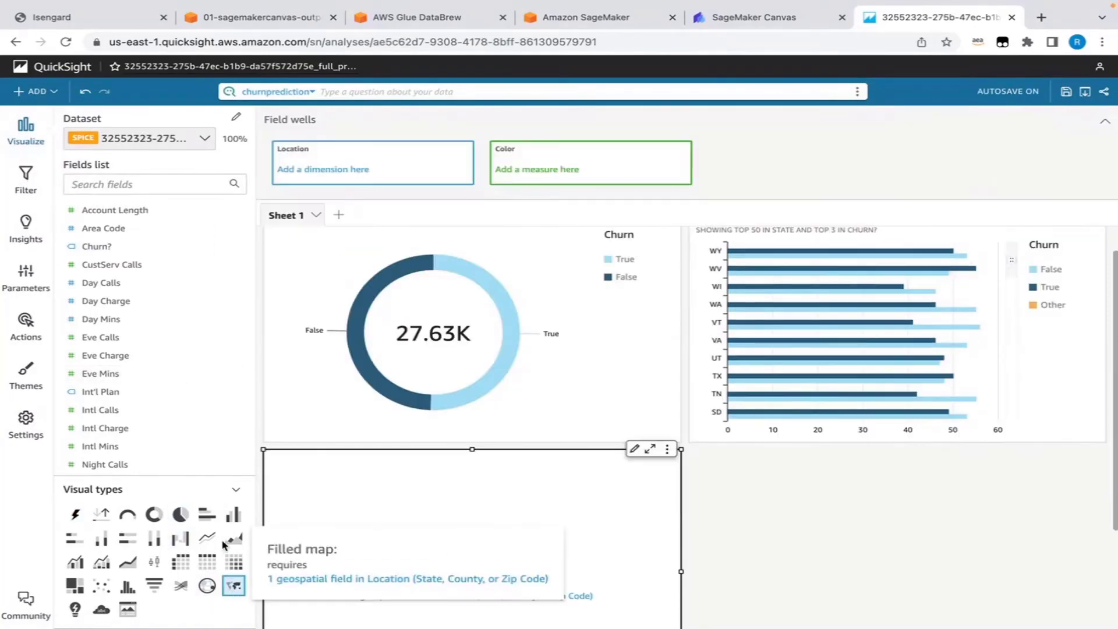
scroll(130, 300, down, 3)
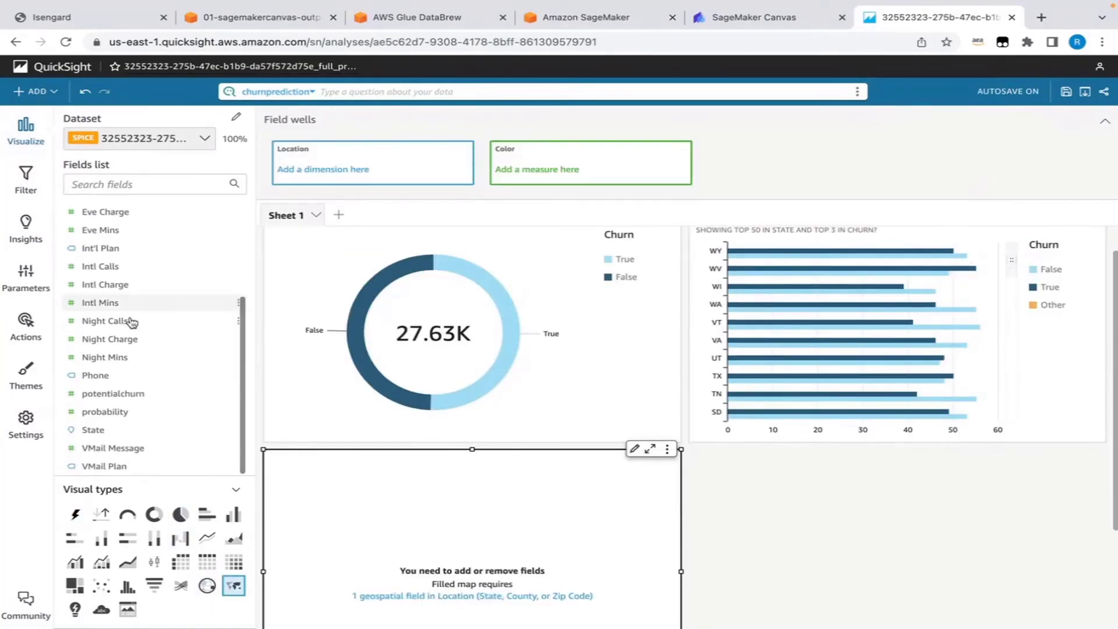
click(88, 432)
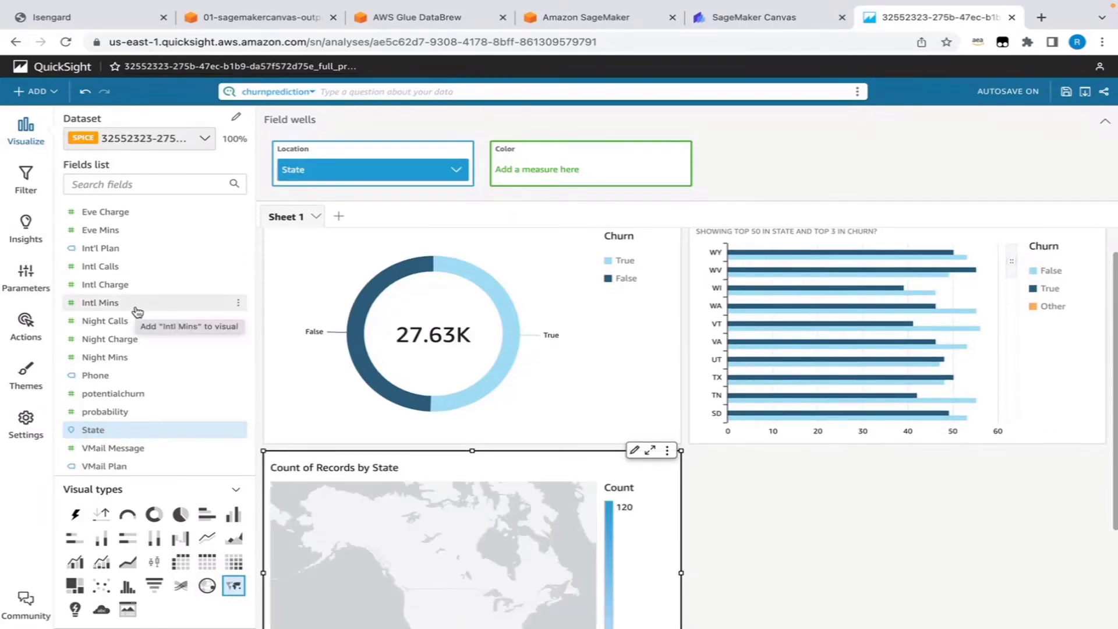
scroll(143, 291, up, 2)
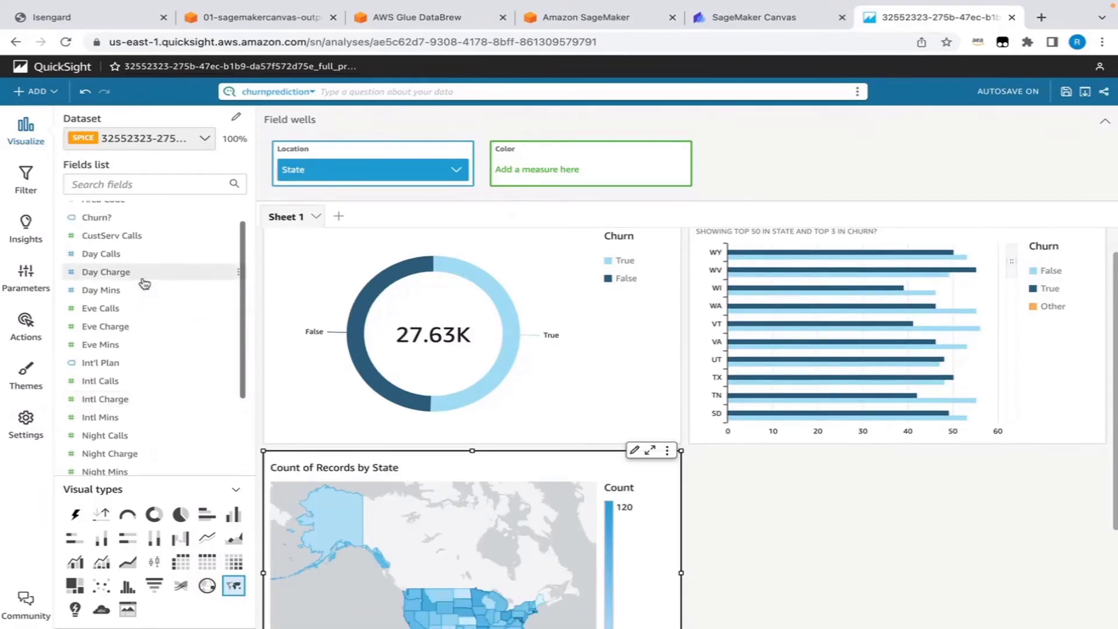
scroll(143, 282, down, 2)
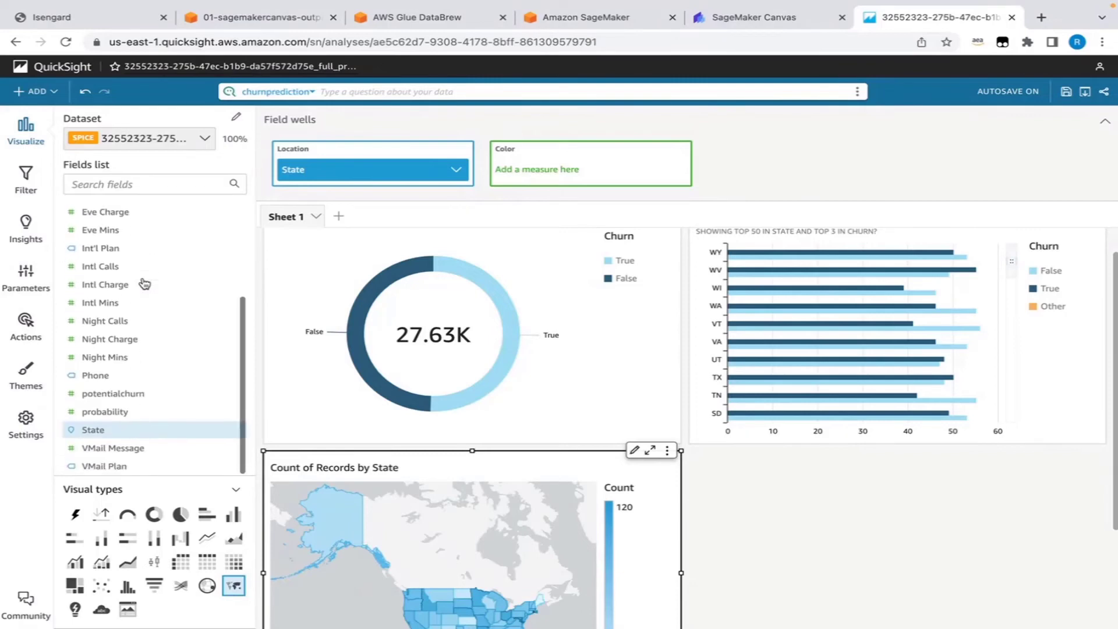
click(122, 394)
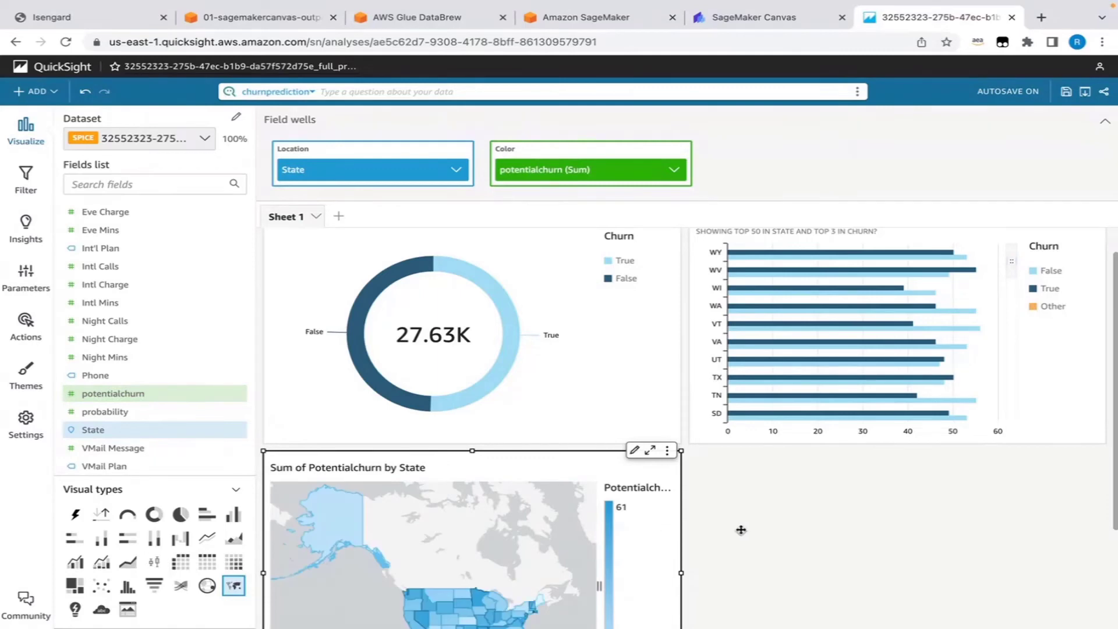
Start a background color conditional format for the potentialchurn column on the Sum of Potentialchurn by State map.
scroll(740, 529, down, 3)
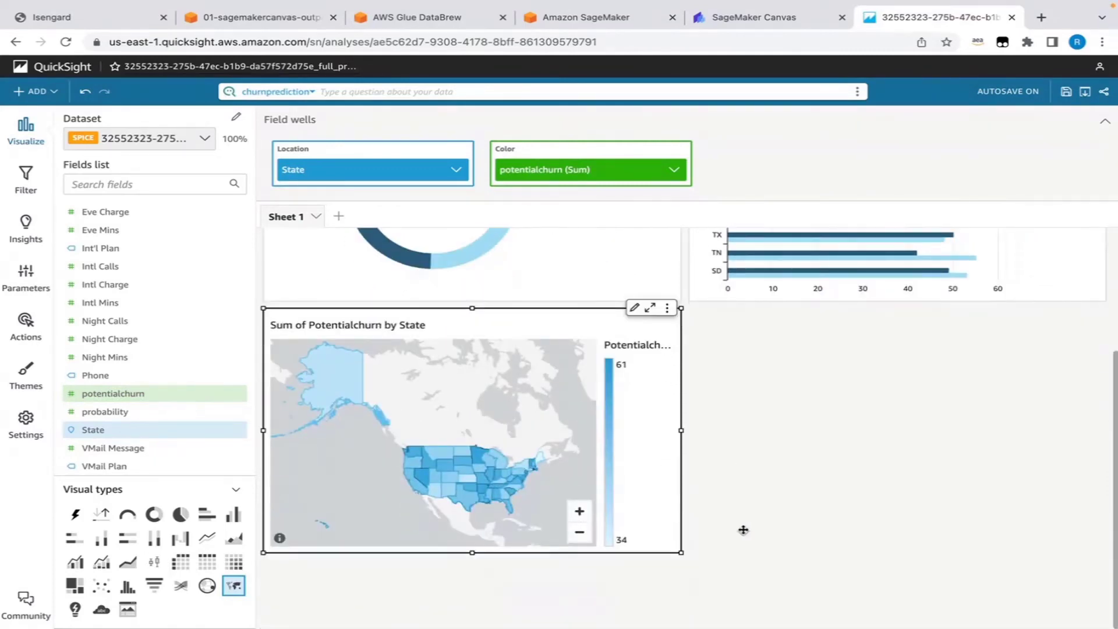
click(668, 310)
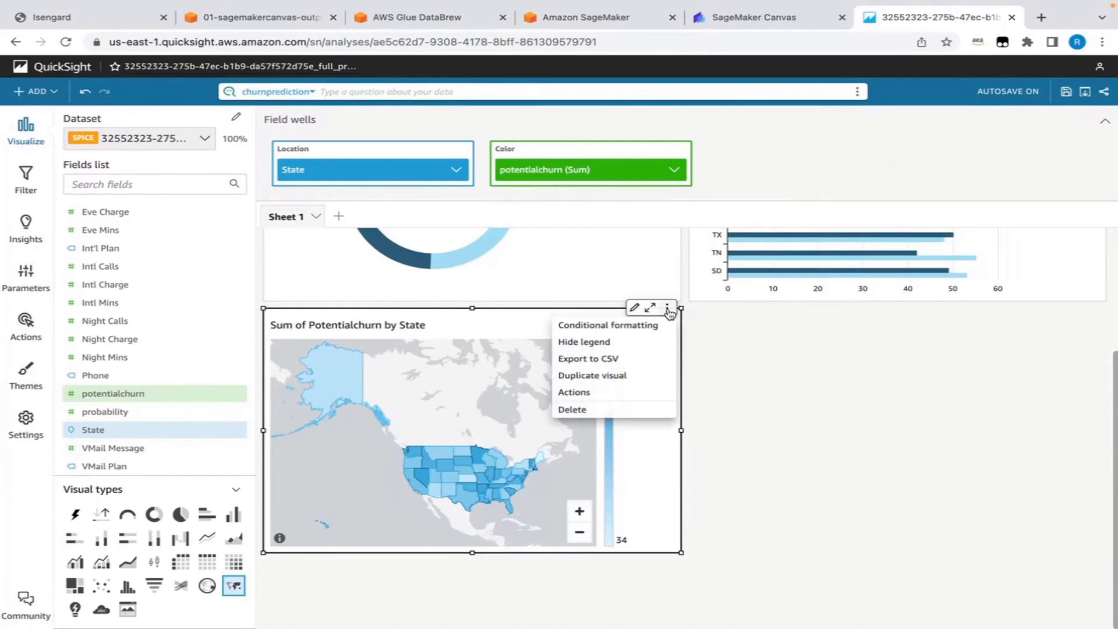
click(621, 327)
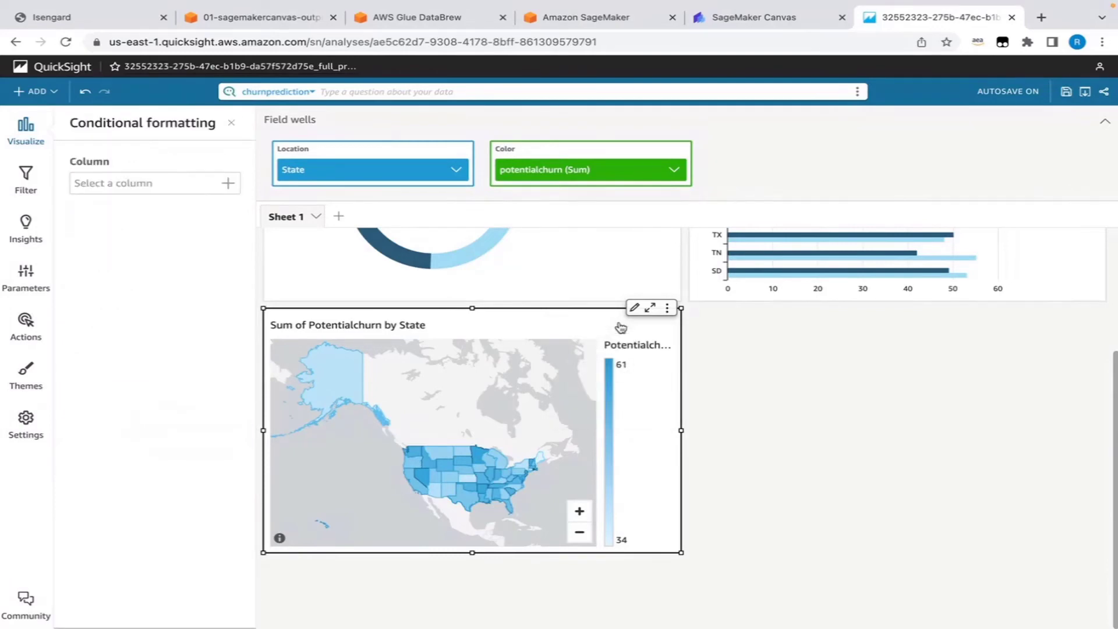
click(177, 183)
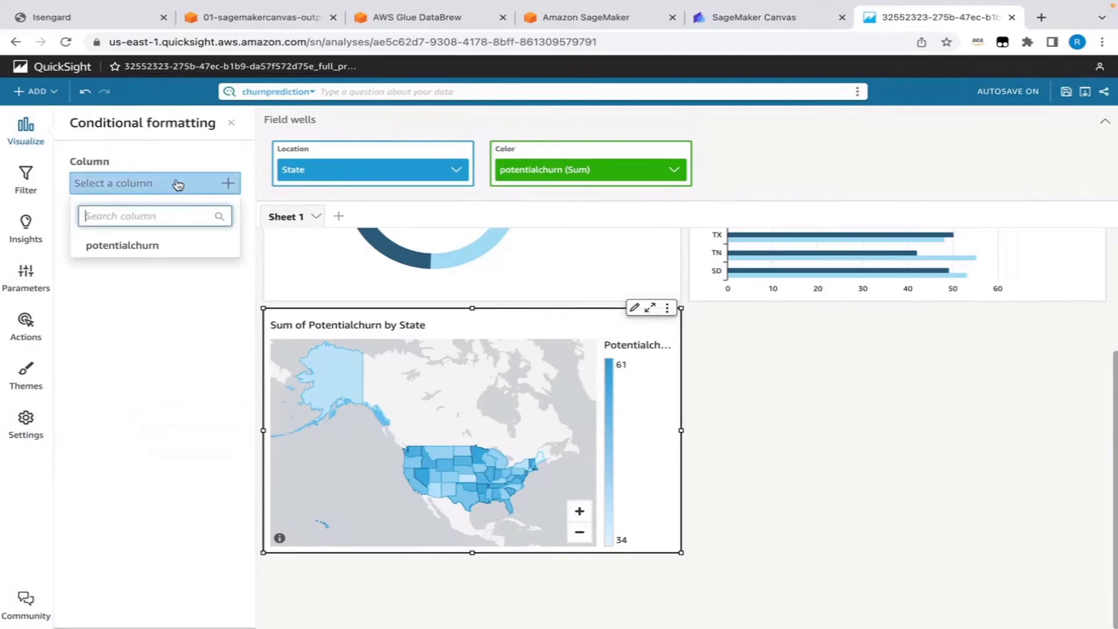
click(137, 246)
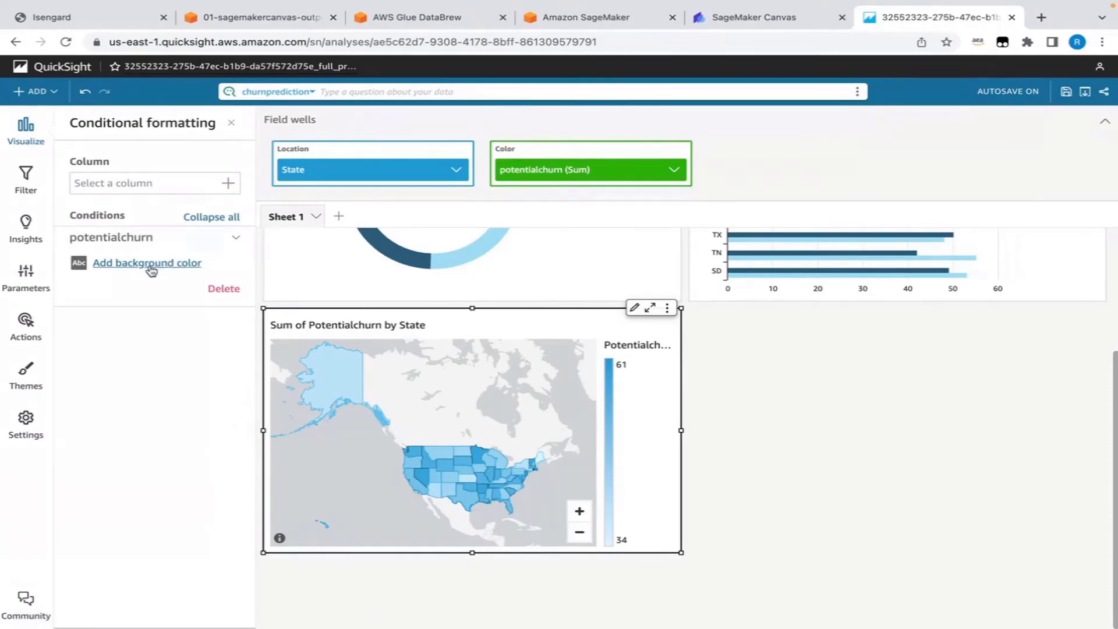
click(150, 266)
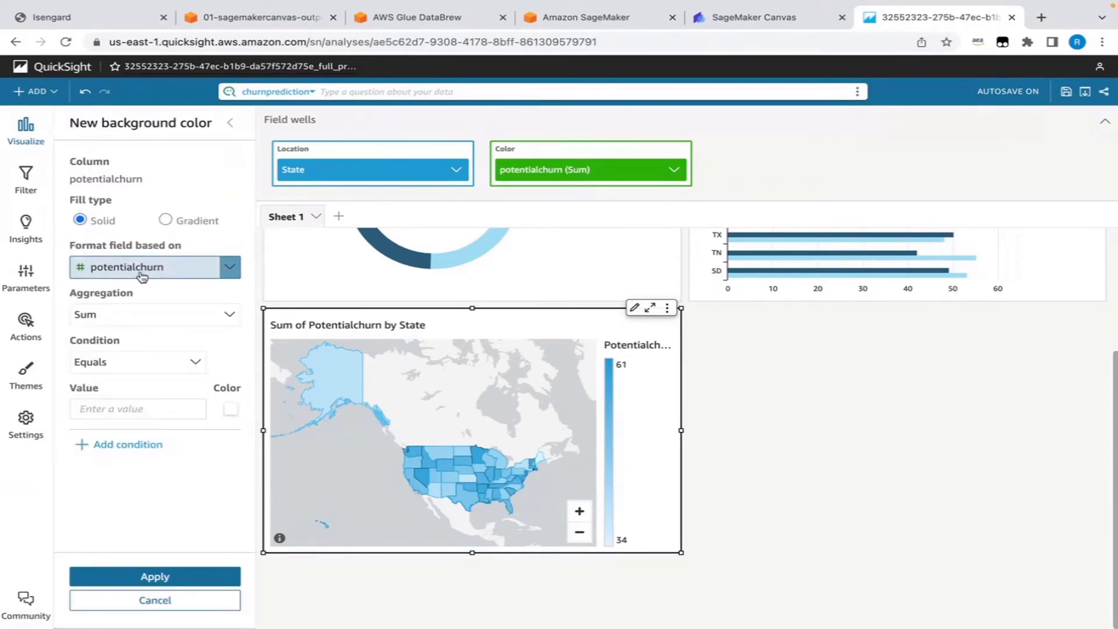
Set the first background condition to color states red where the potentialchurn sum is greater than 50.
click(119, 368)
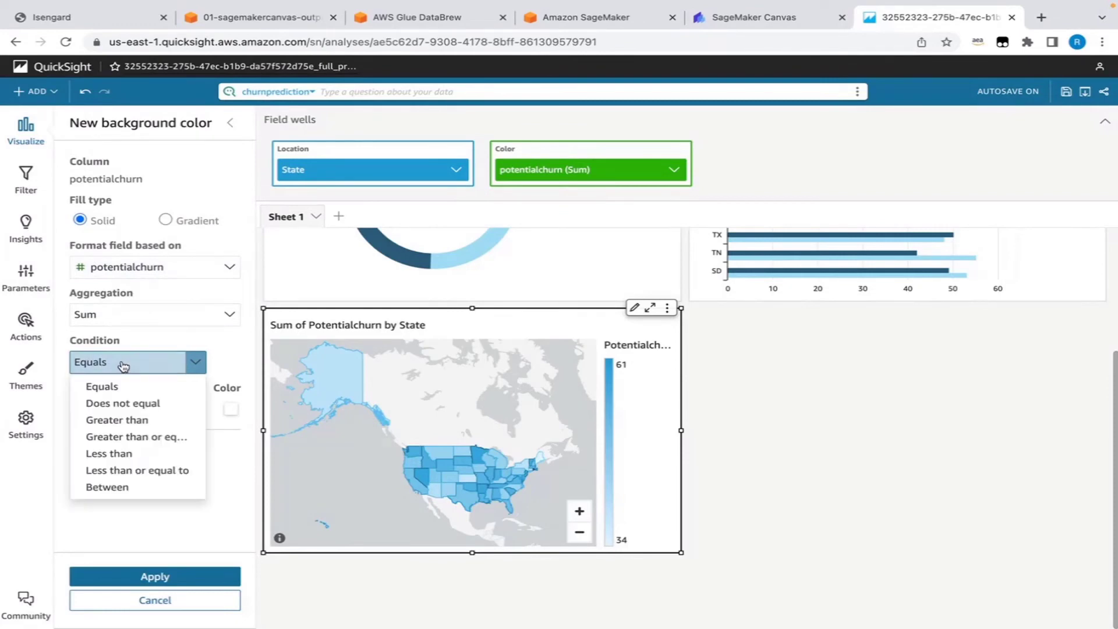
click(117, 420)
click(115, 410)
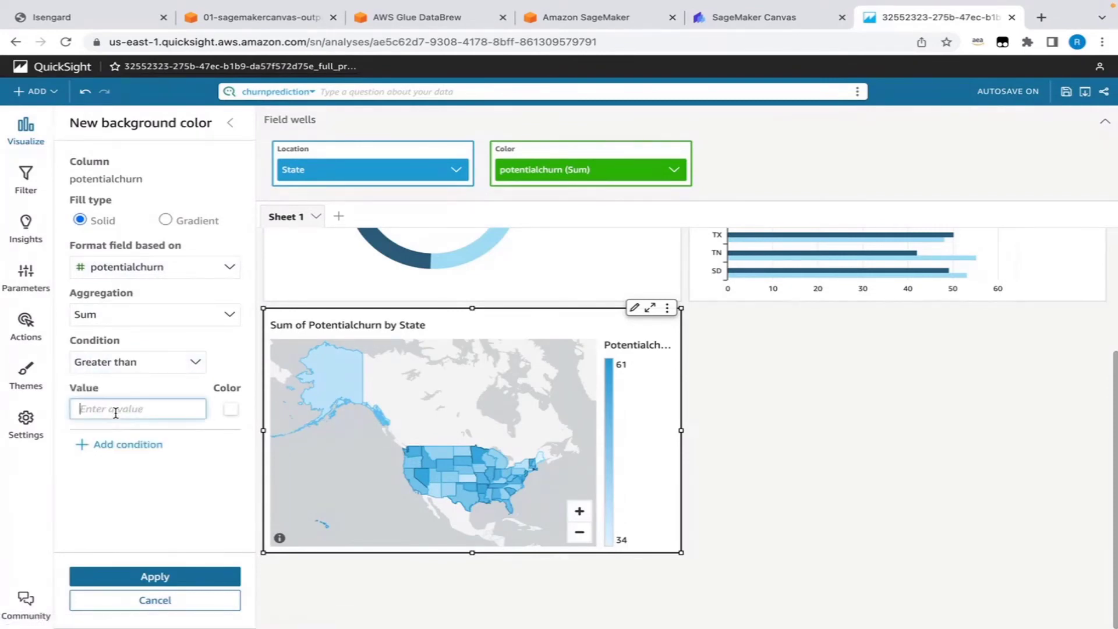
text(50)
click(230, 409)
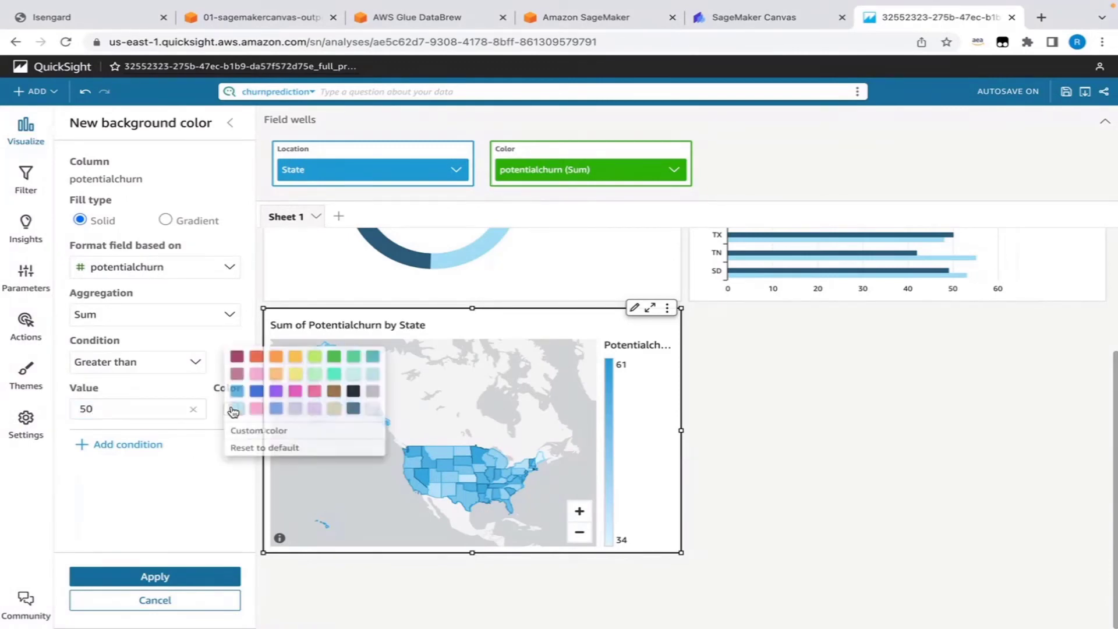
click(257, 361)
Add a second background condition that colors states yellow where the potentialchurn sum is between 40 and 50.
click(93, 445)
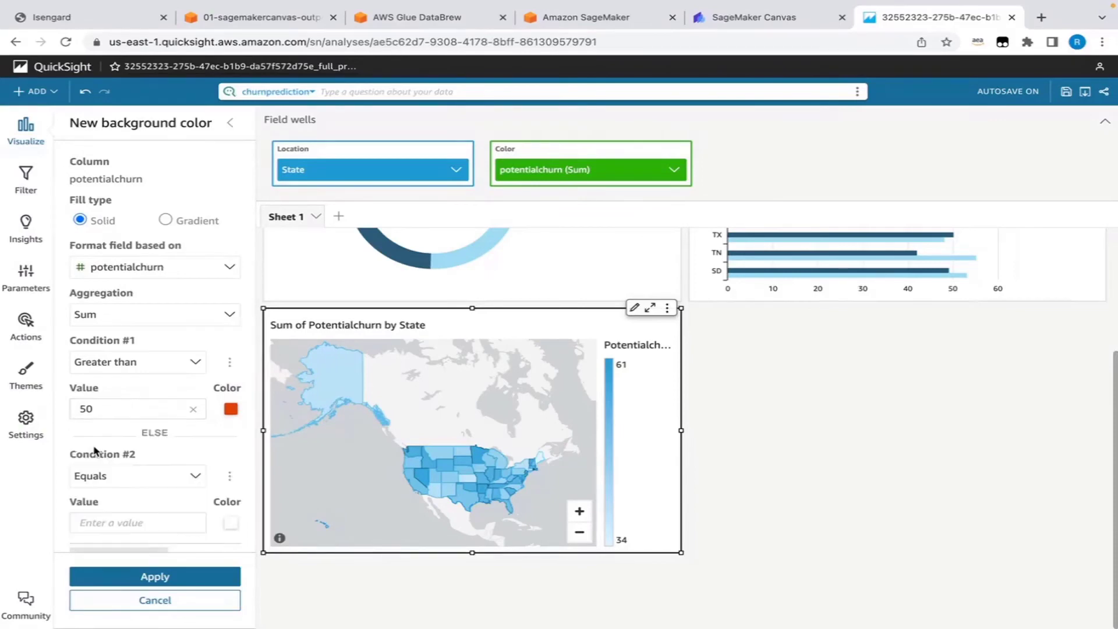
scroll(96, 480, down, 1)
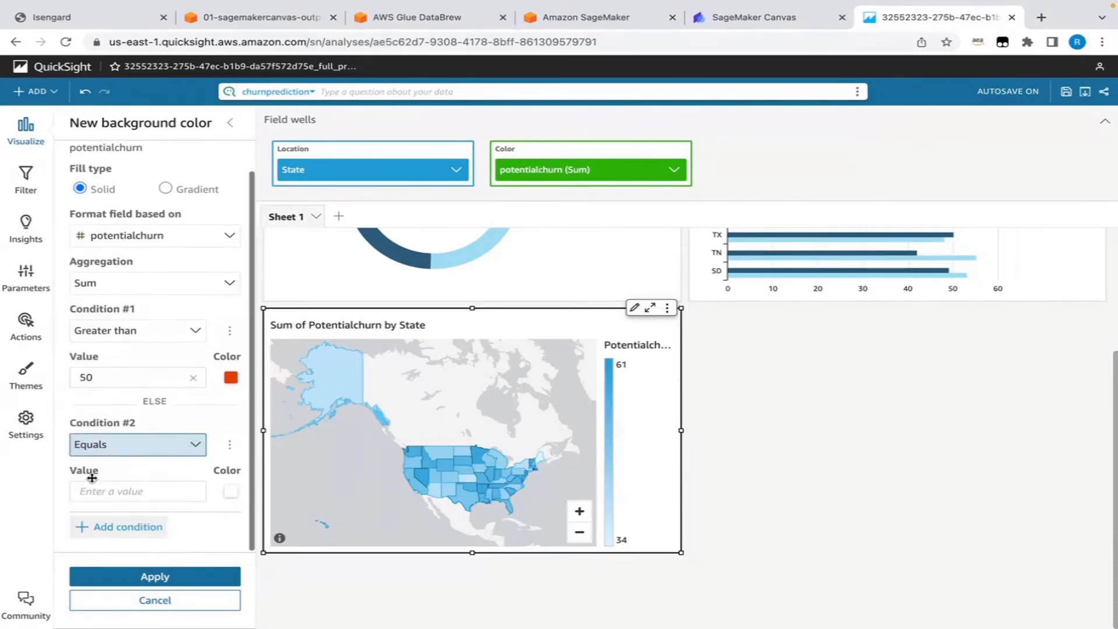
click(104, 445)
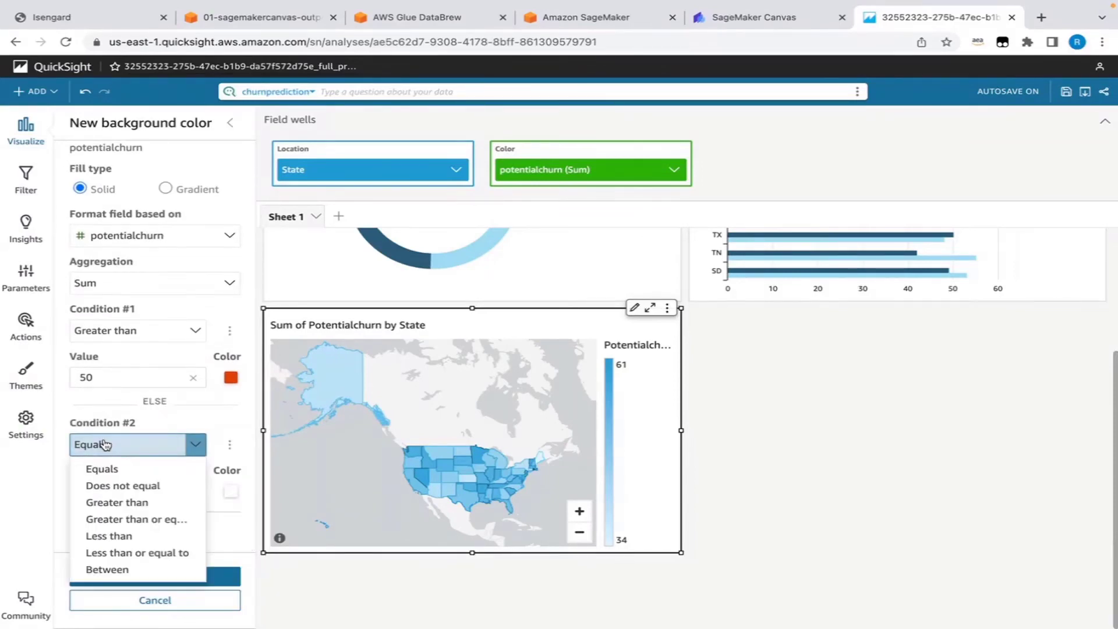
click(100, 570)
click(115, 488)
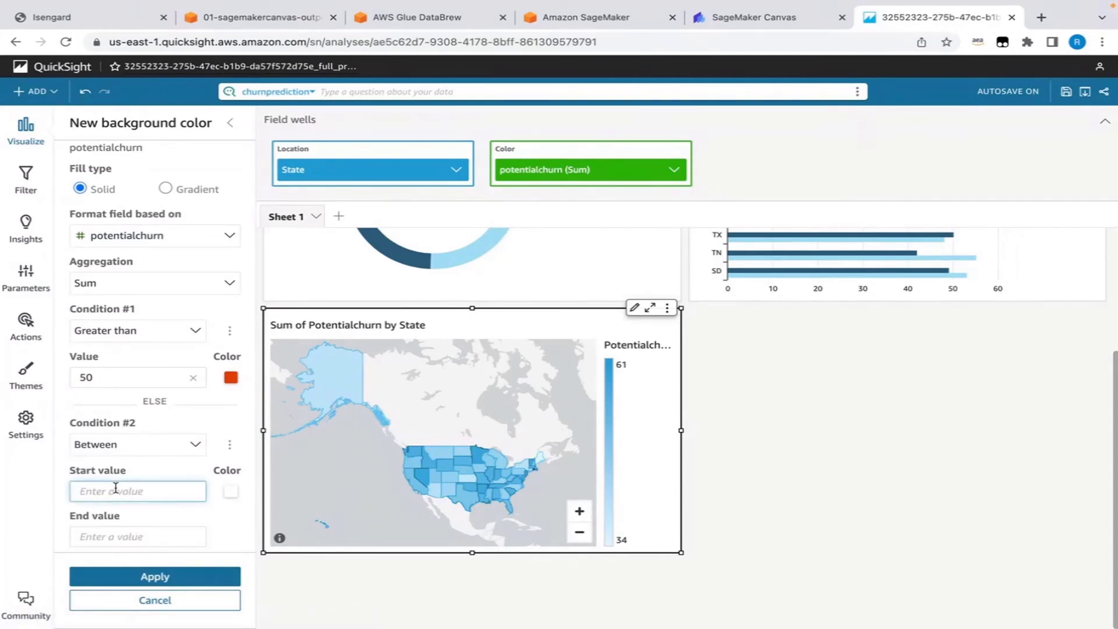
text(40)
click(120, 539)
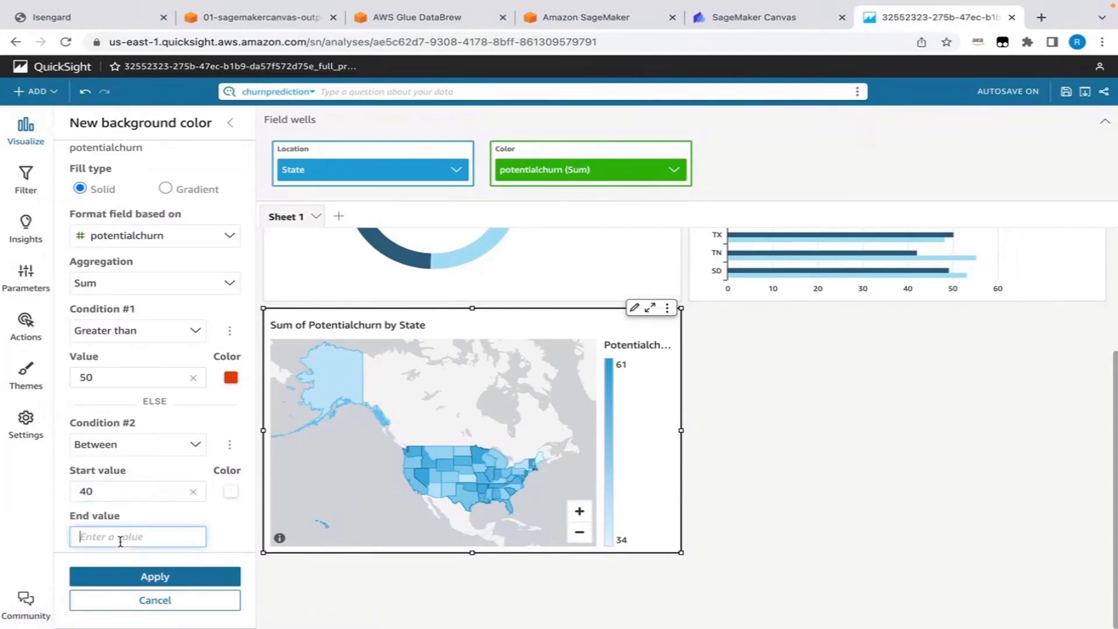
text(50)
click(231, 492)
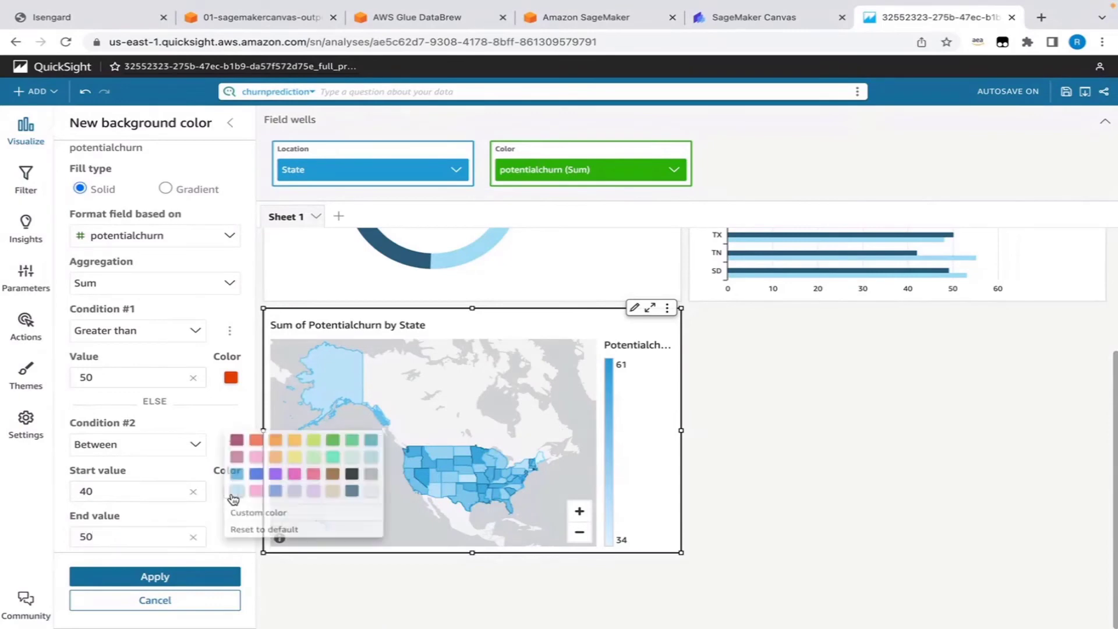
click(296, 444)
Add a third background condition coloring states green for potentialchurn sums less than 40, and apply the conditional formatting to the map.
scroll(203, 477, down, 1)
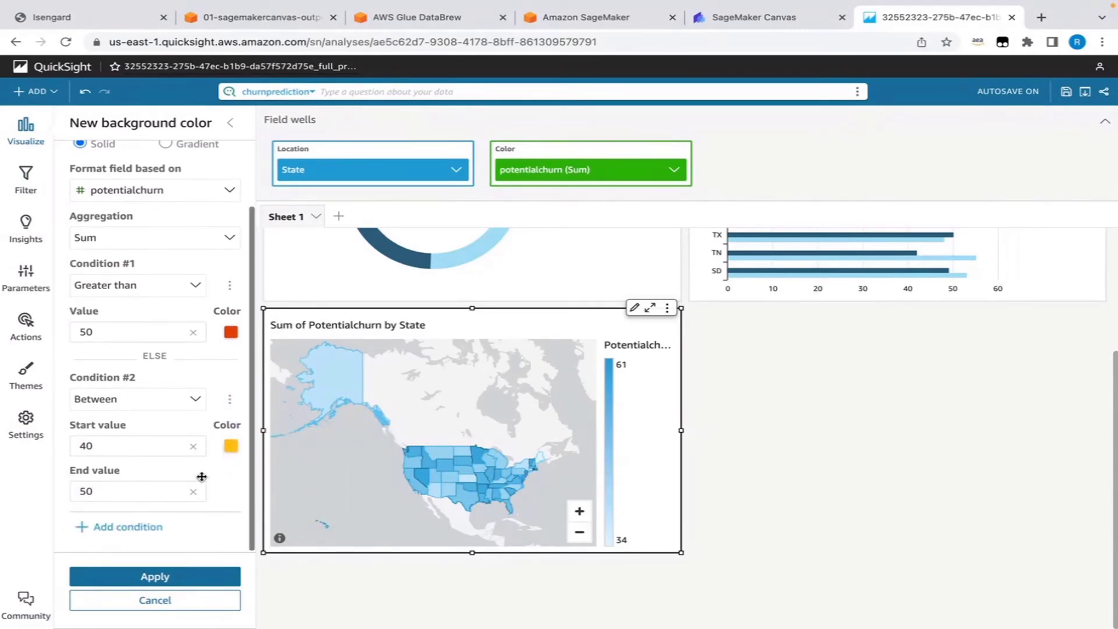
click(124, 527)
scroll(122, 512, down, 2)
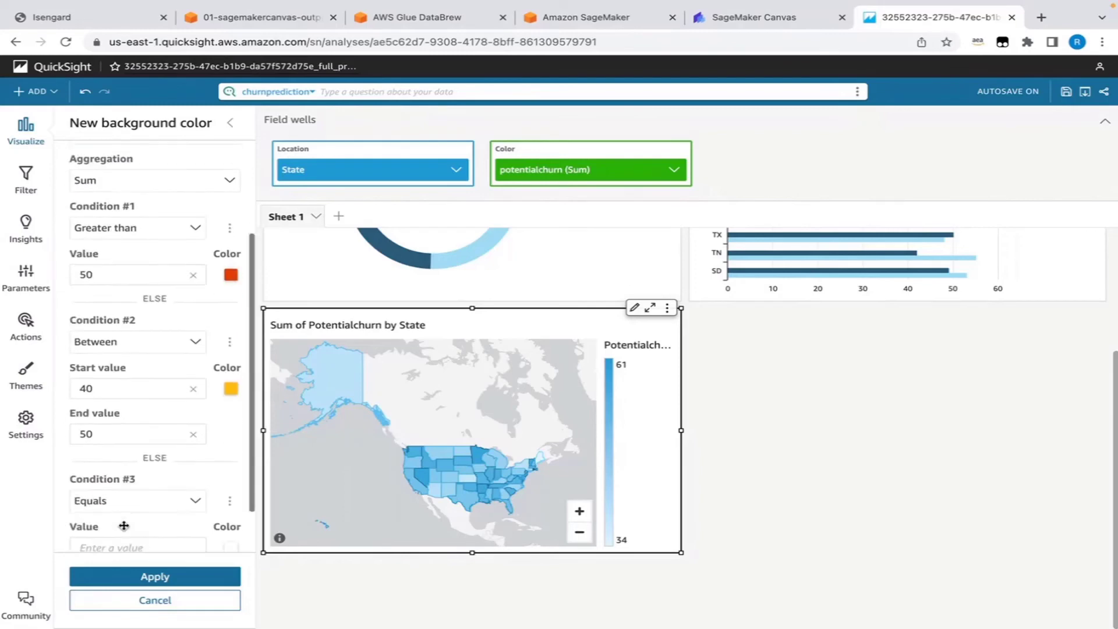
click(112, 453)
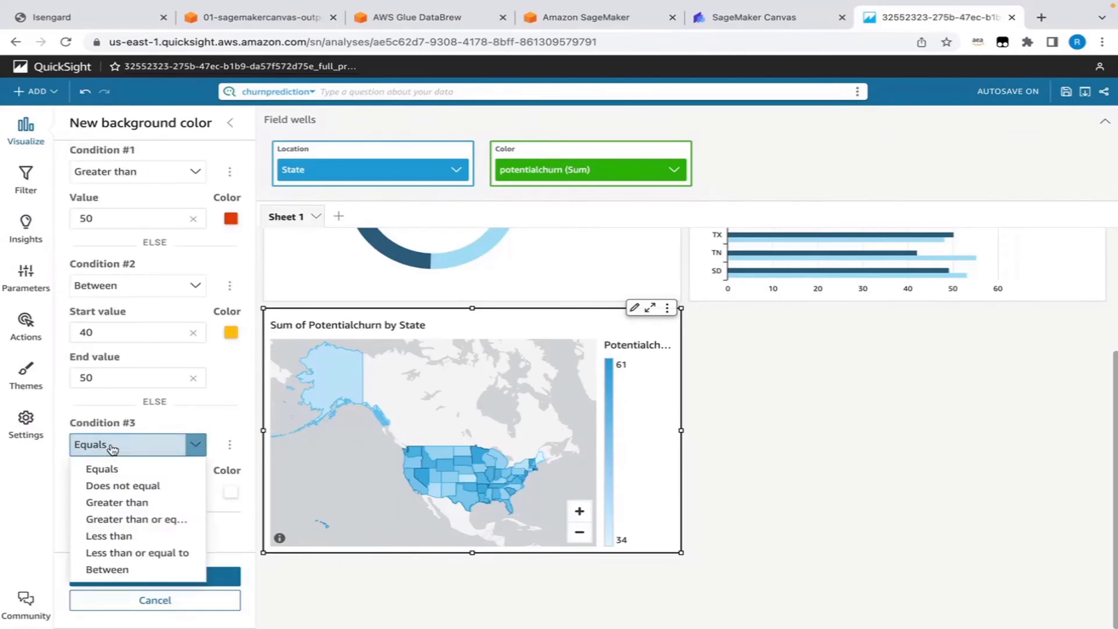
click(105, 536)
click(99, 494)
text(40)
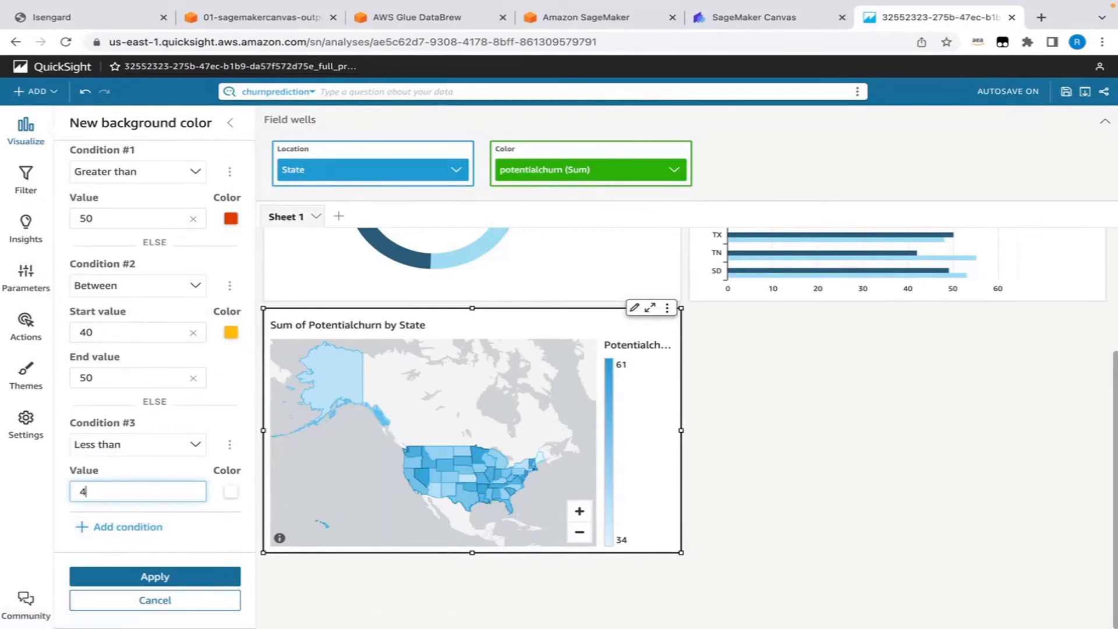
click(233, 493)
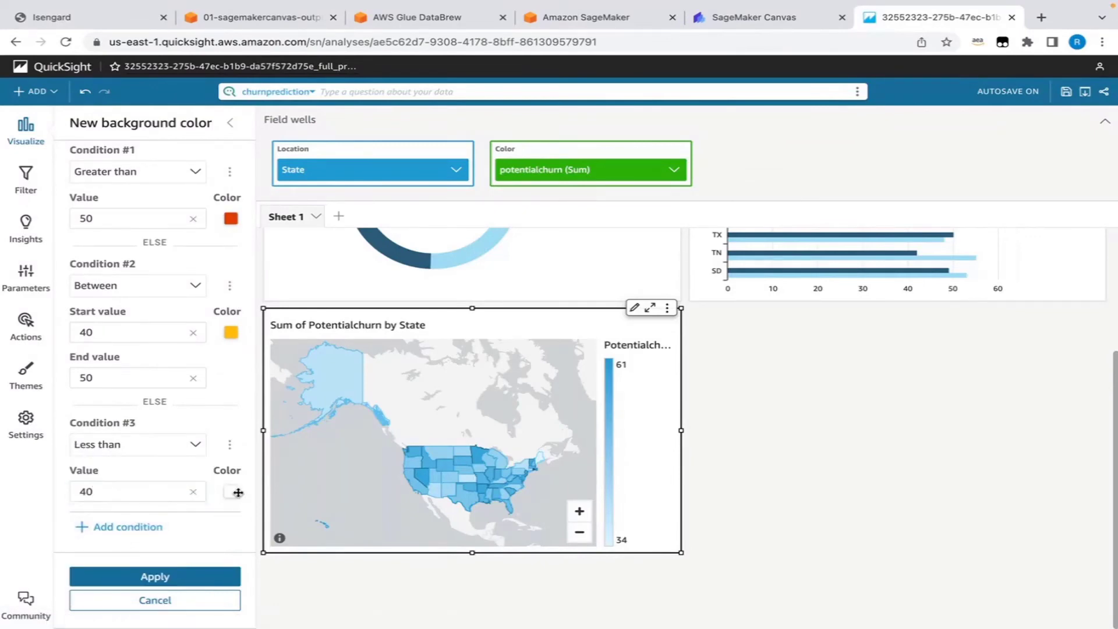
click(228, 494)
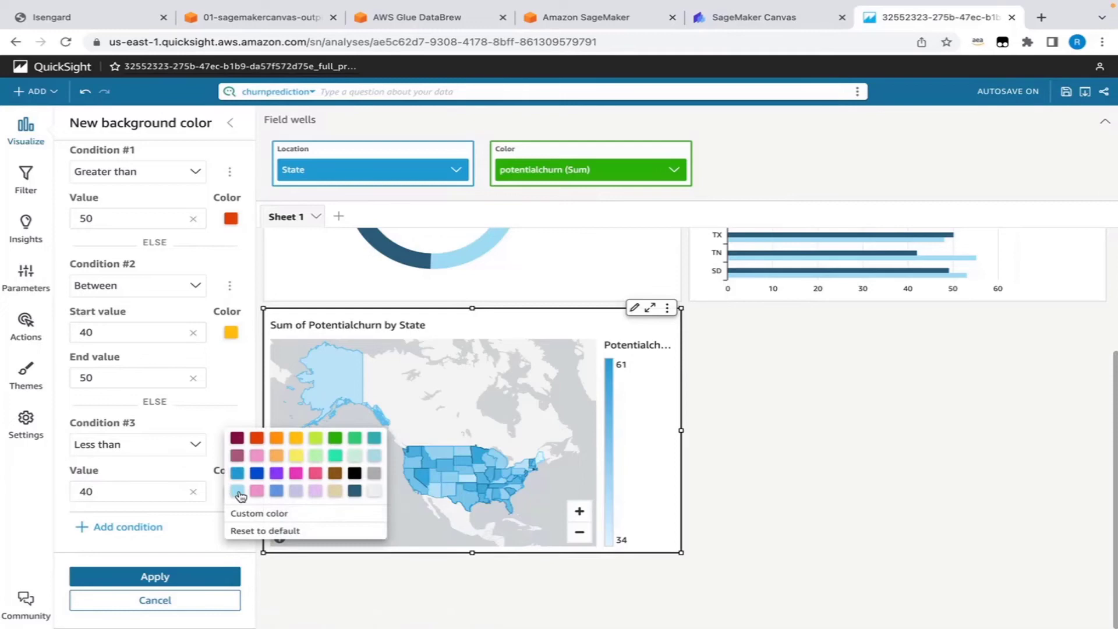
click(333, 439)
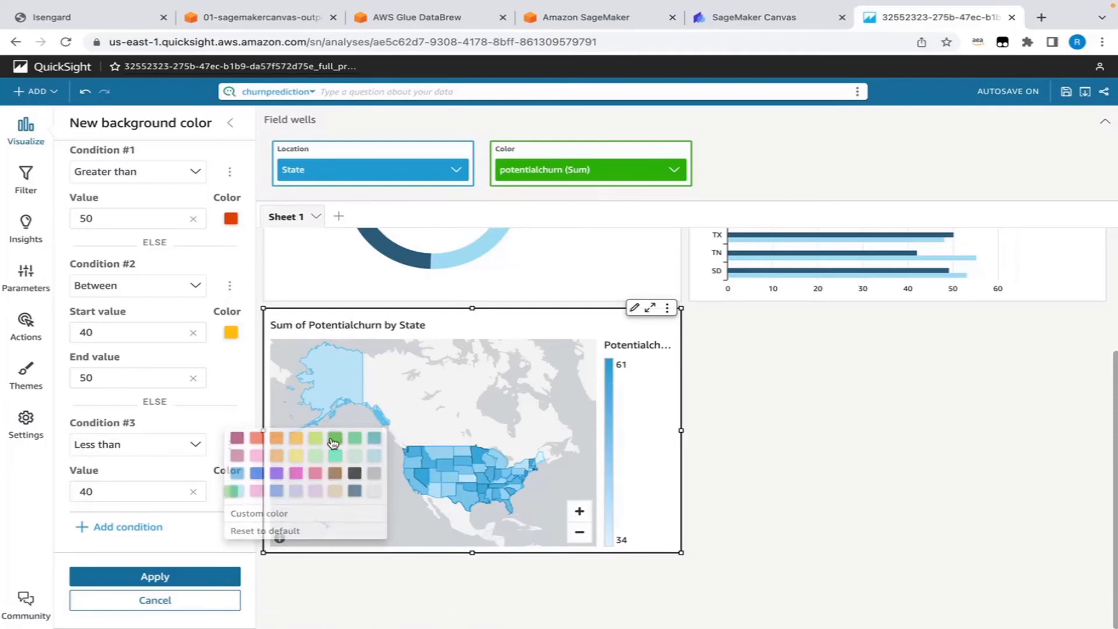
click(155, 577)
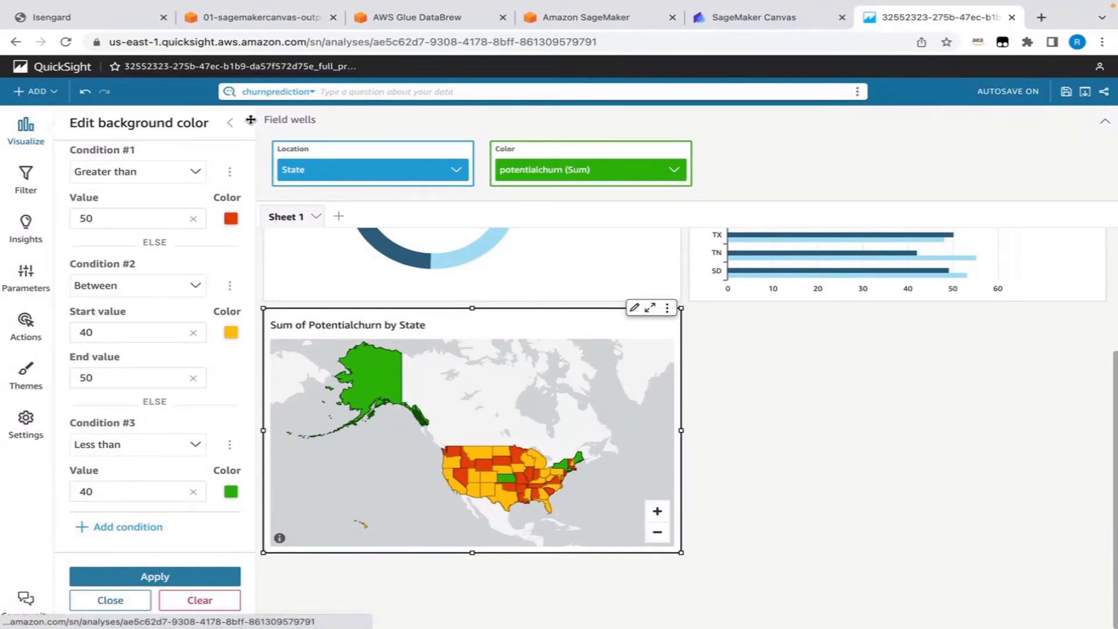
click(230, 122)
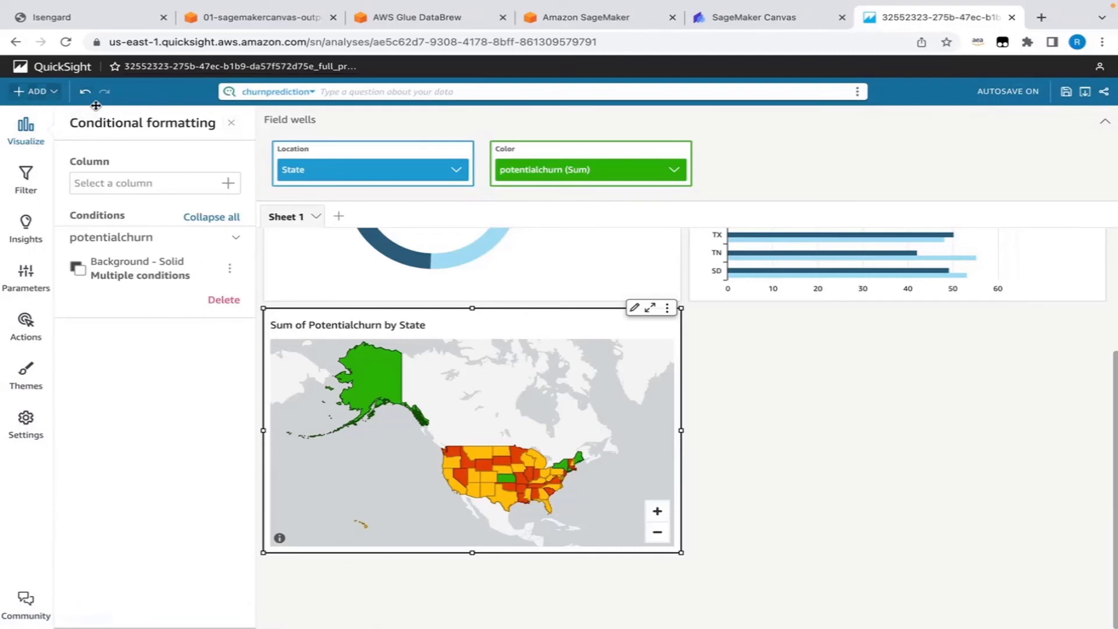
click(232, 124)
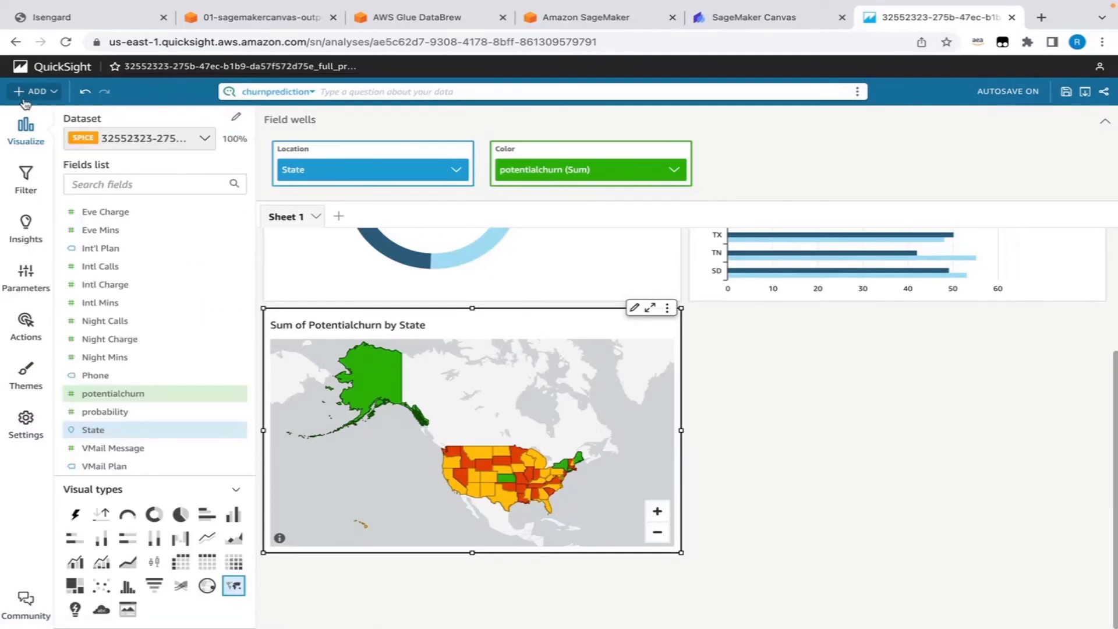
Add a fourth visual as a table grouped by State.
click(34, 91)
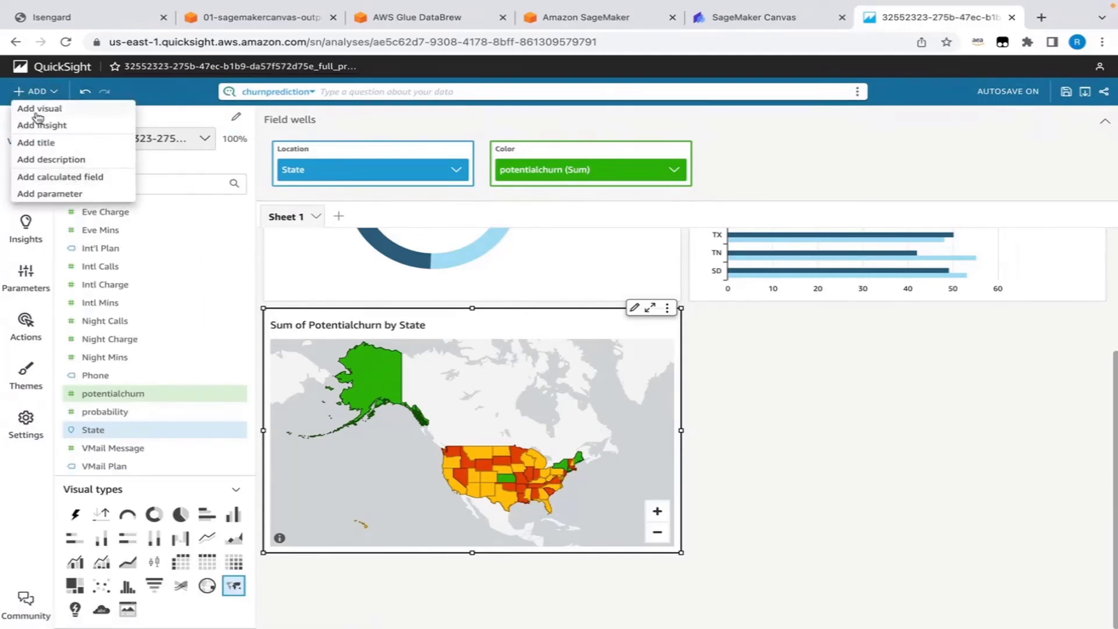
click(34, 109)
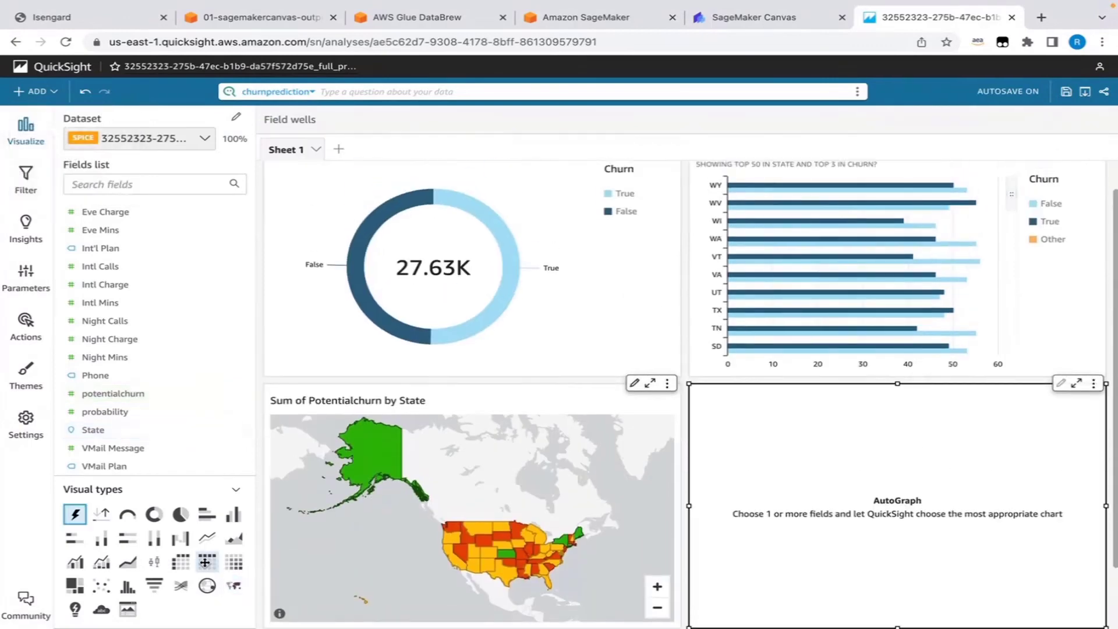
click(207, 562)
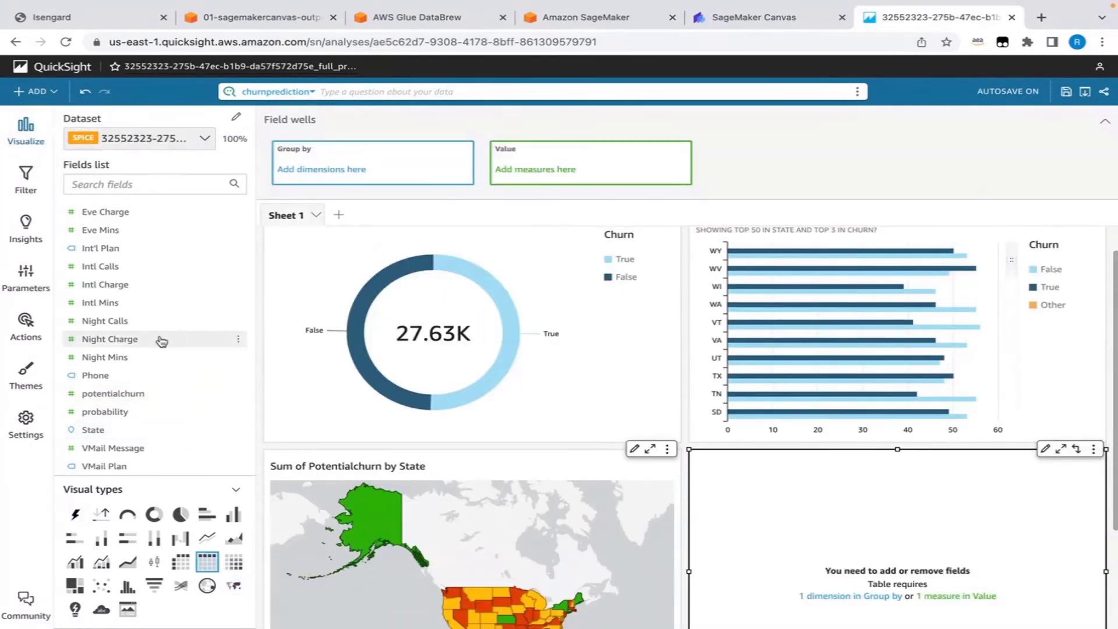
click(100, 429)
Add Area Code, Churn? and Day Calls to the table's grouping, with Account Length, Eve Calls and Night Calls as values, and collapse the field wells.
scroll(133, 343, up, 1)
scroll(134, 343, up, 2)
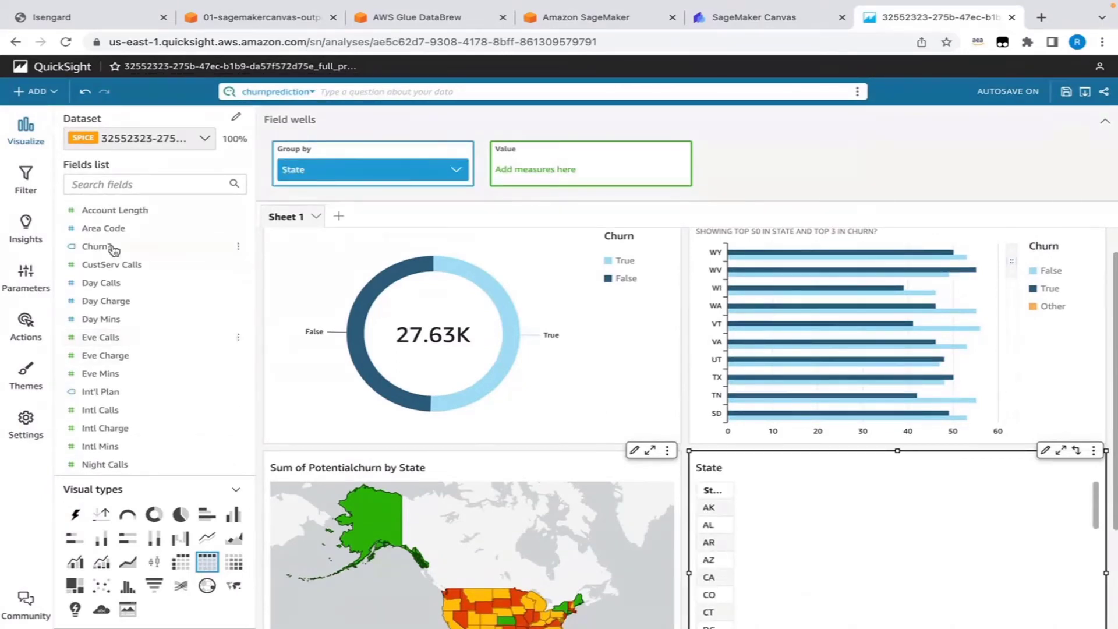
click(107, 229)
click(111, 213)
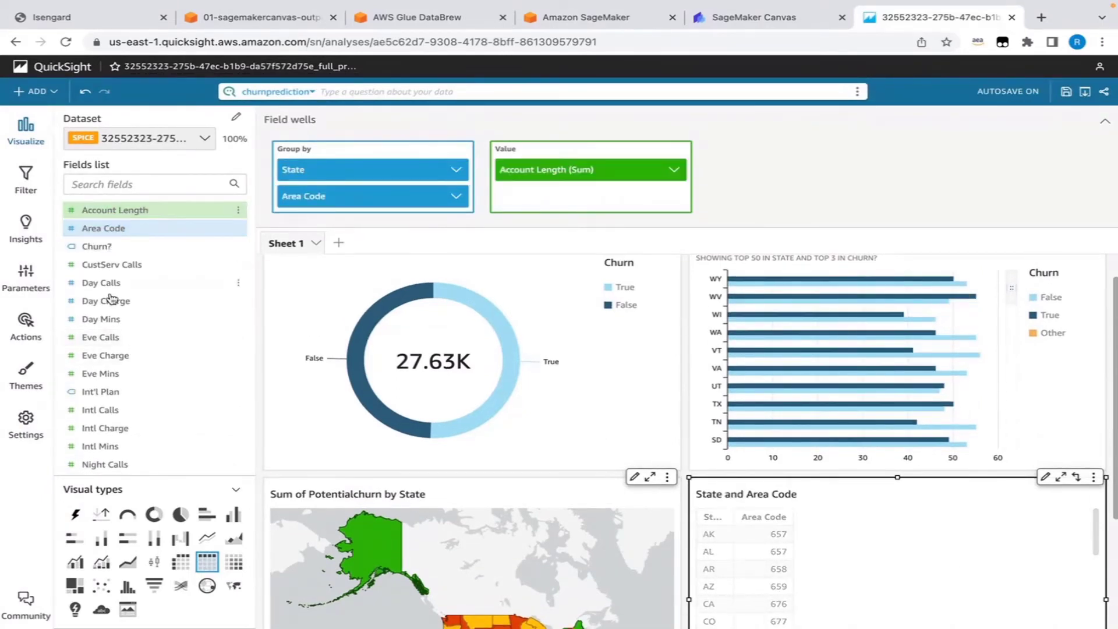
click(86, 251)
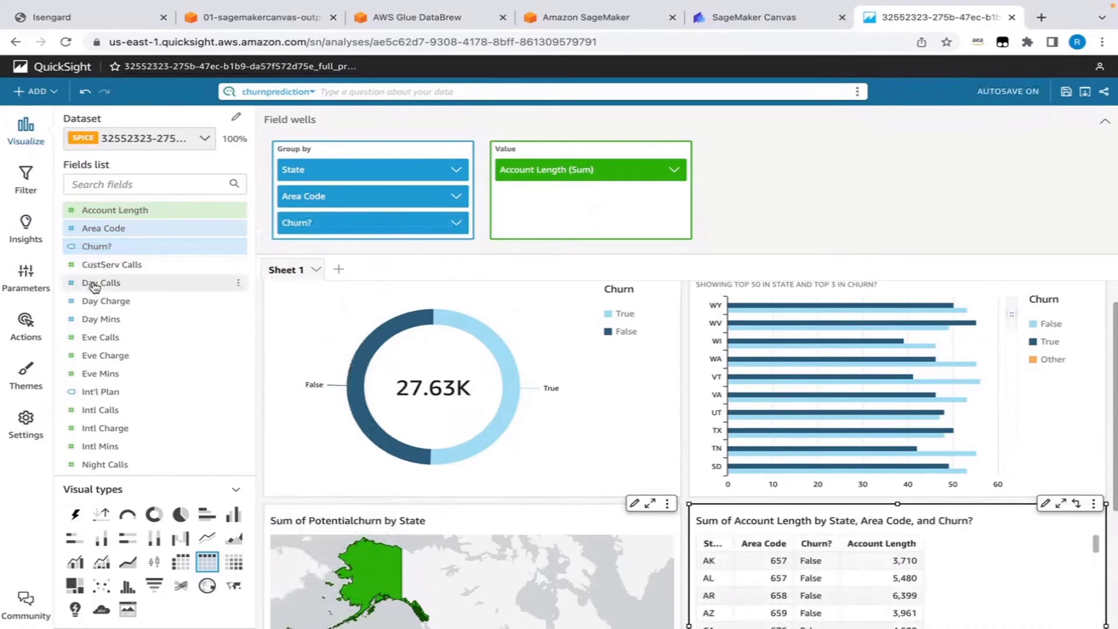
click(95, 284)
click(99, 338)
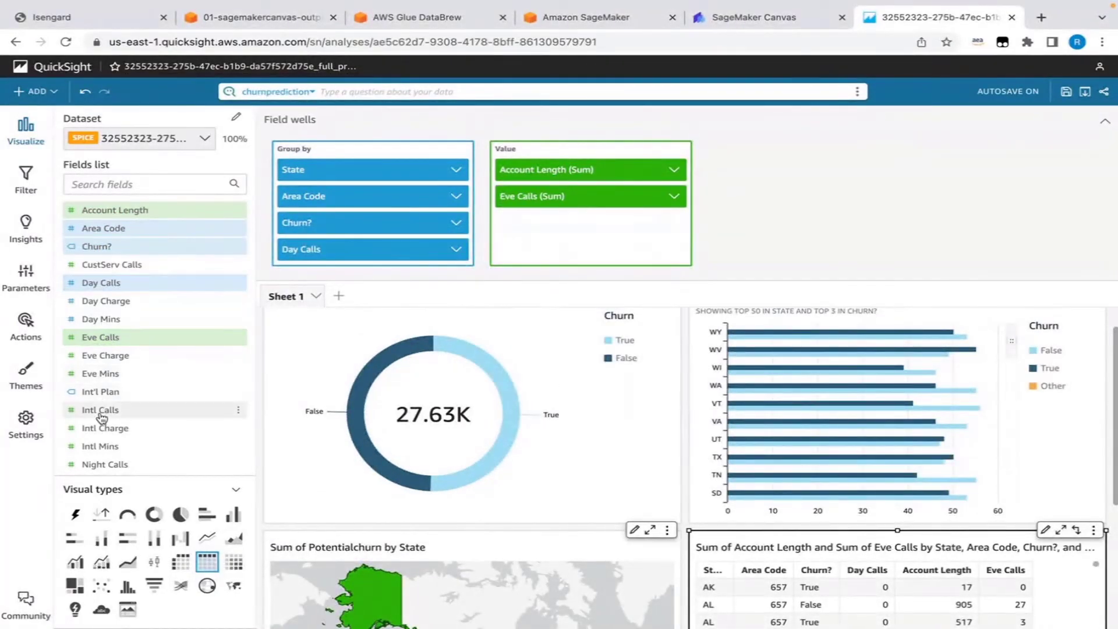
scroll(106, 413, down, 5)
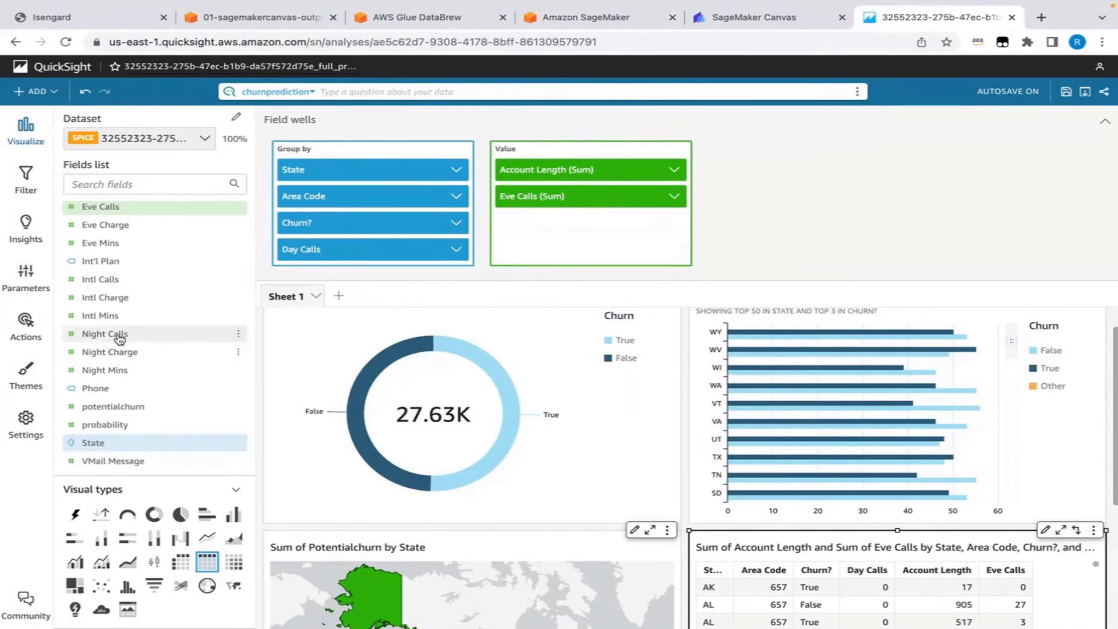
click(118, 335)
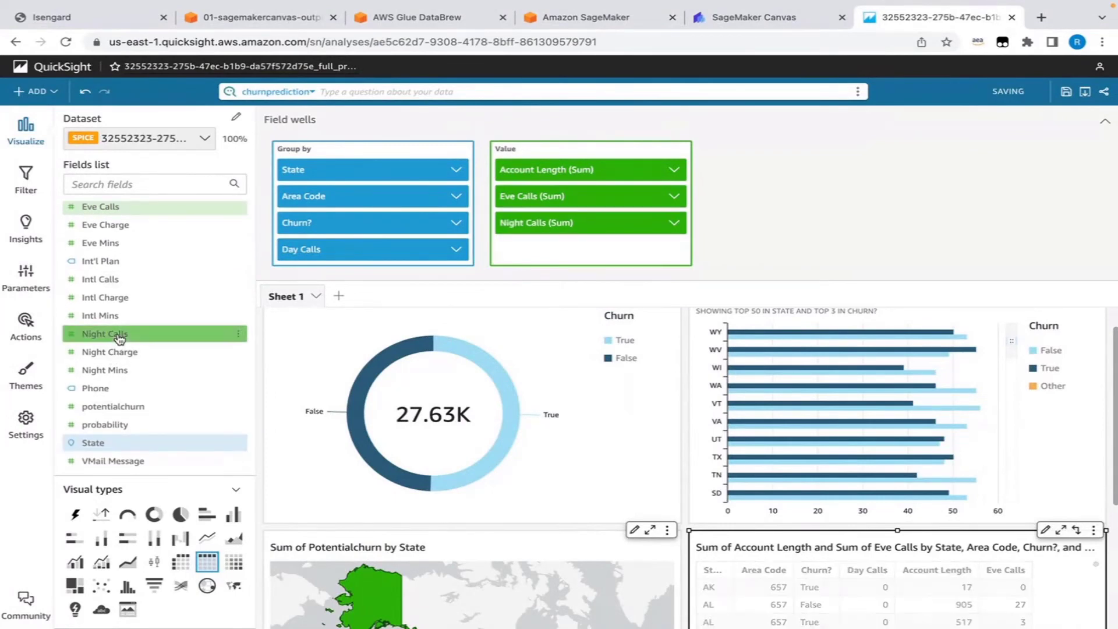
click(1106, 124)
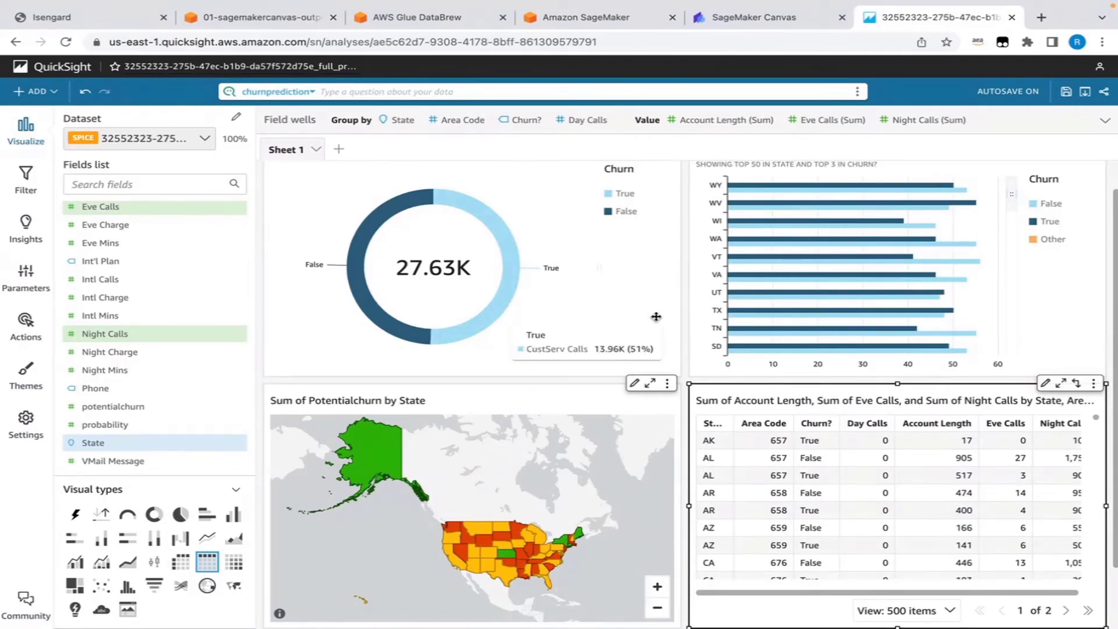
Publish the analysis as a new dashboard named ChurnPrediction.
mouse_move(758, 228)
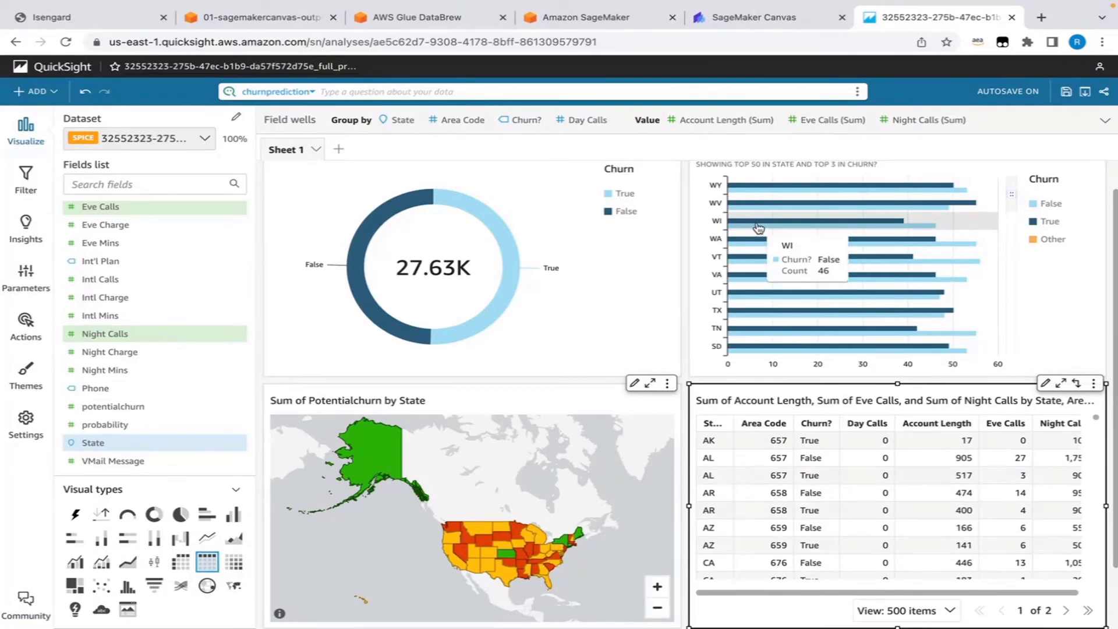
mouse_move(532, 531)
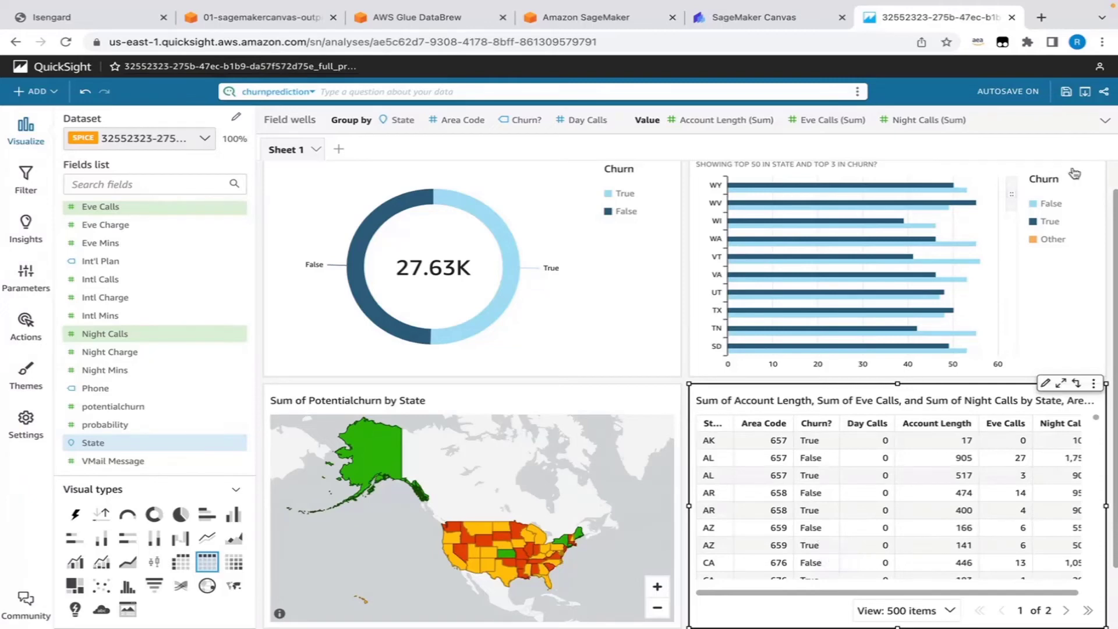
click(1104, 91)
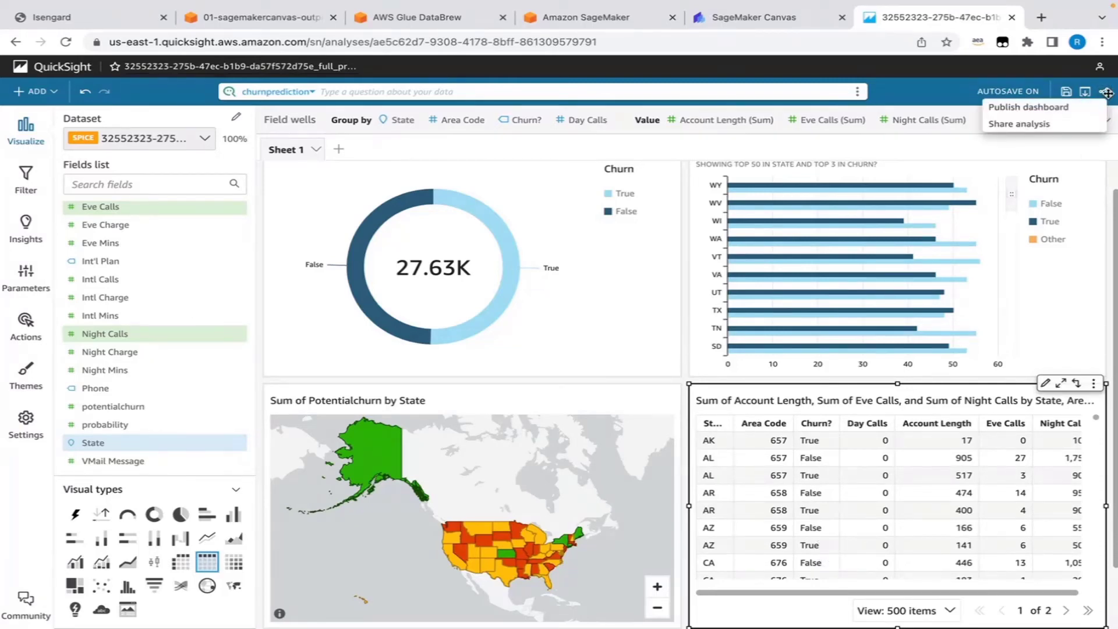
click(1020, 107)
click(431, 165)
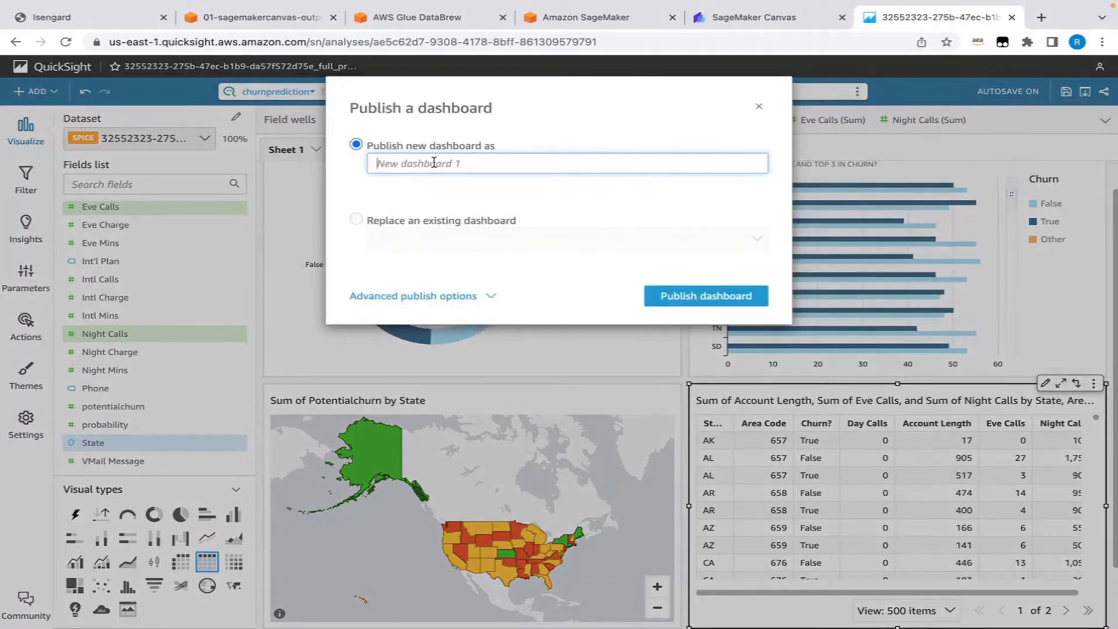
text(ChurnPrediction)
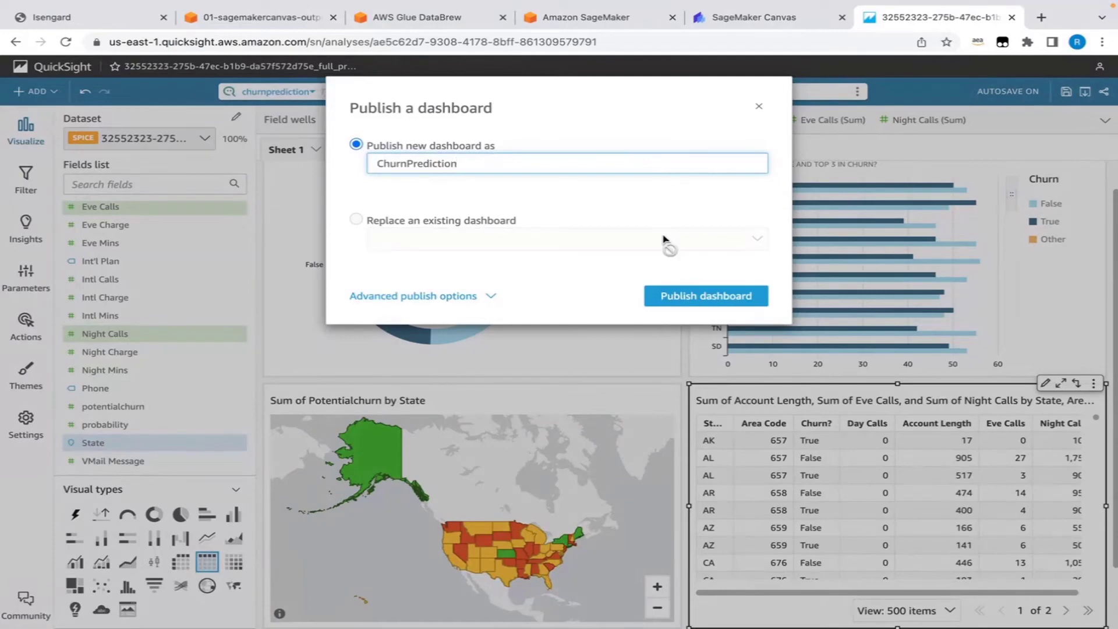
click(689, 299)
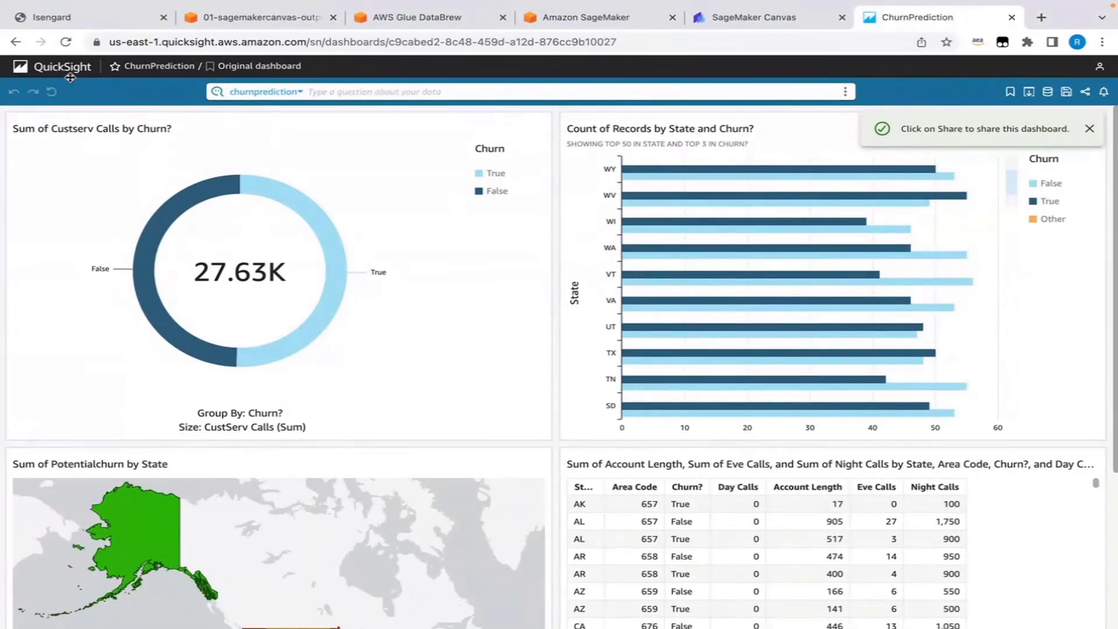
click(30, 72)
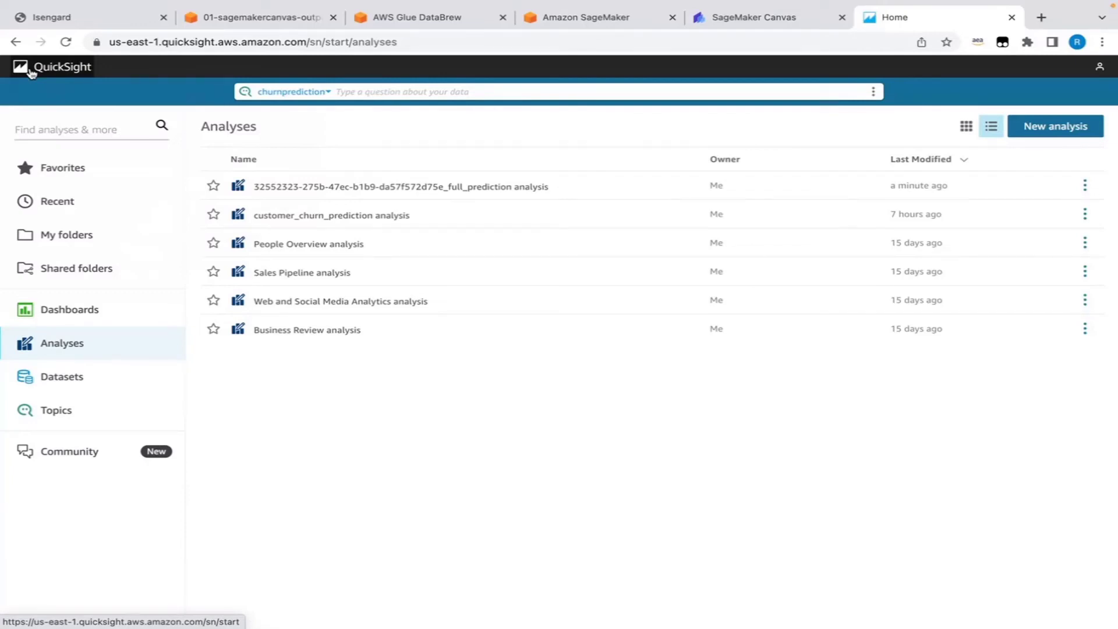
click(65, 411)
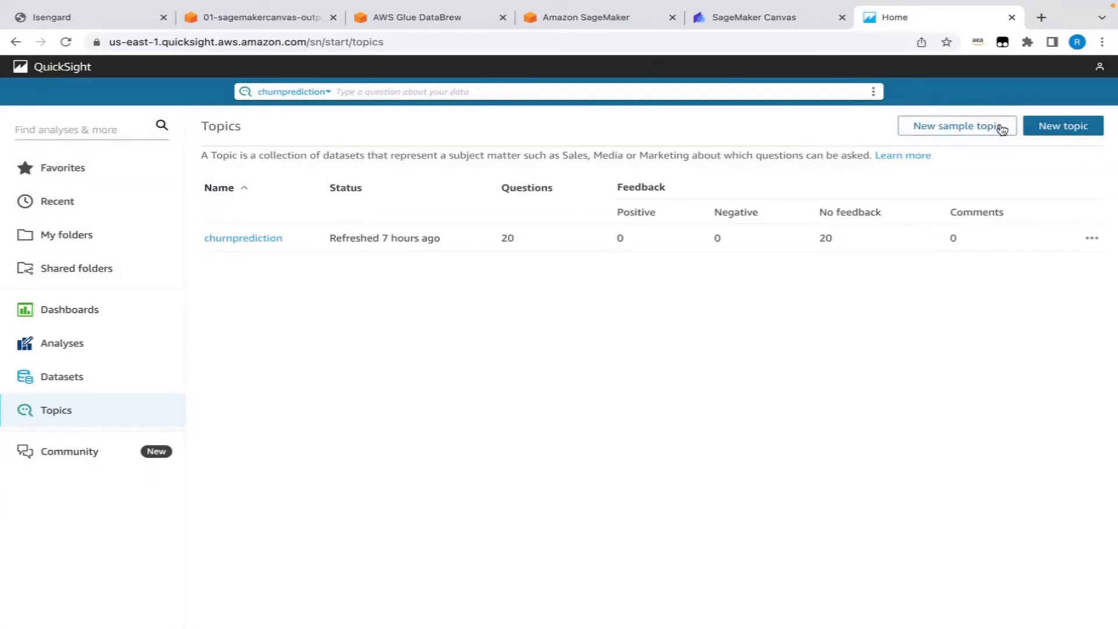
click(1054, 133)
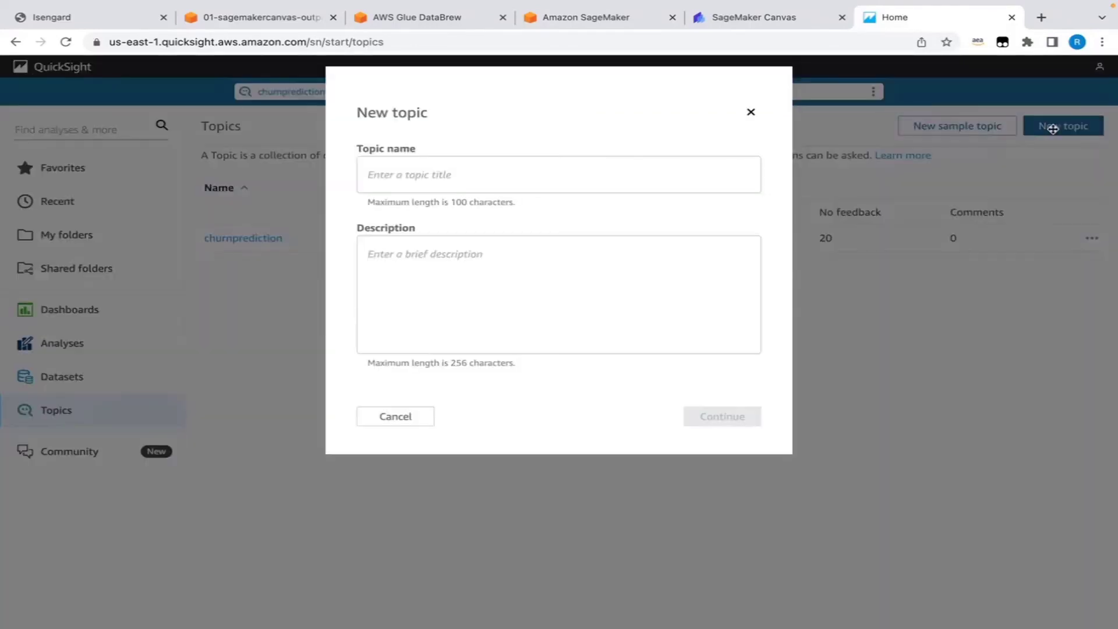
click(446, 174)
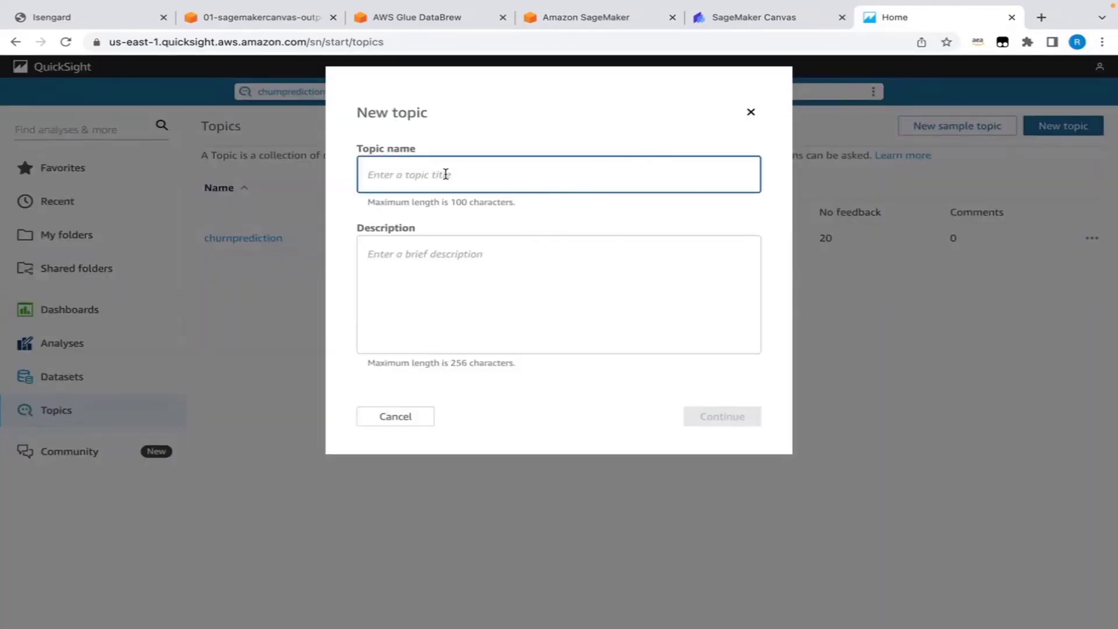
text(Chu)
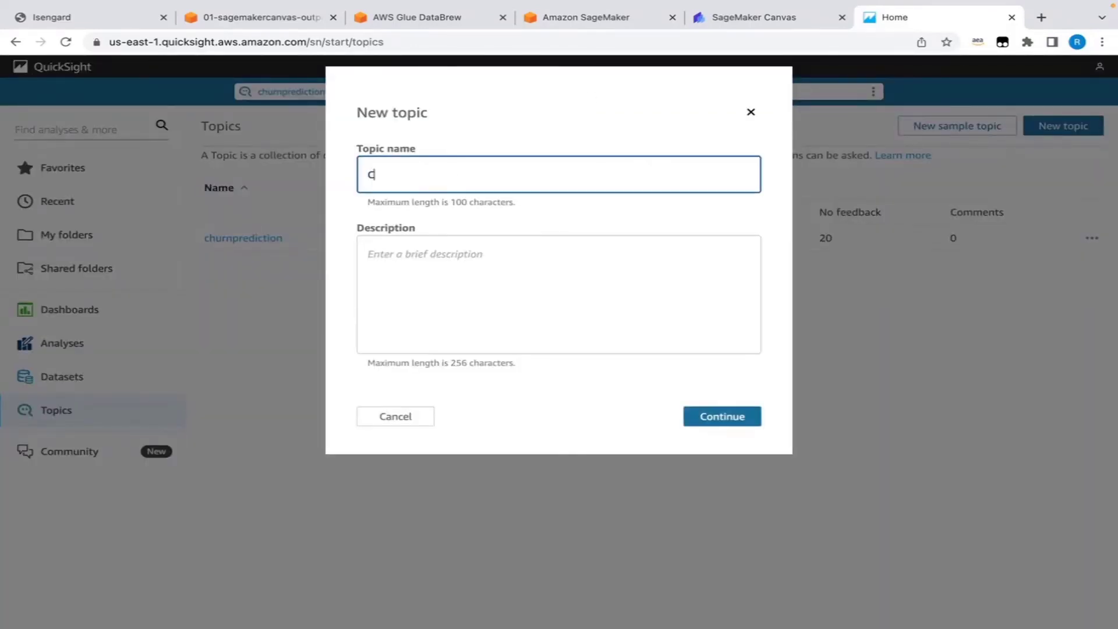
key(BackSpace)
key(BackSpace)
text(ustomerChurn)
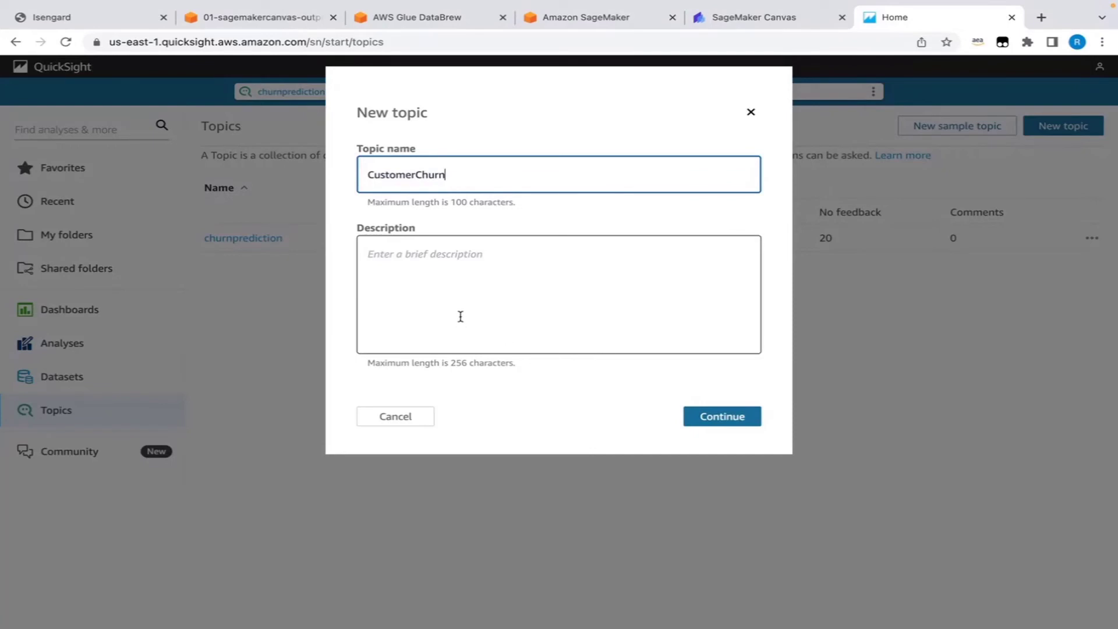
click(729, 420)
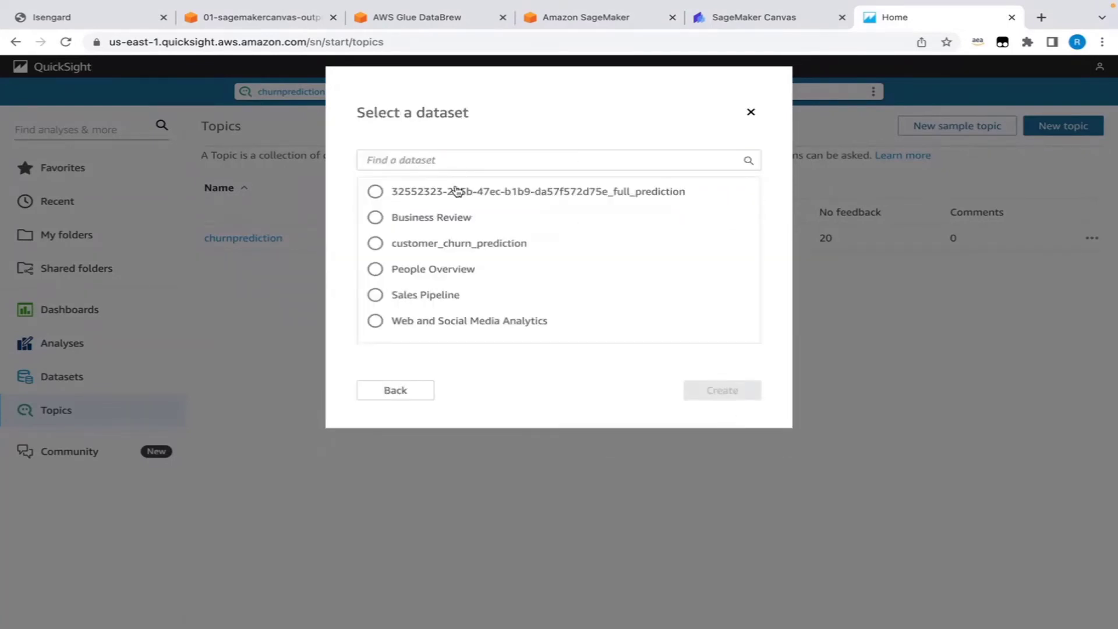
click(376, 192)
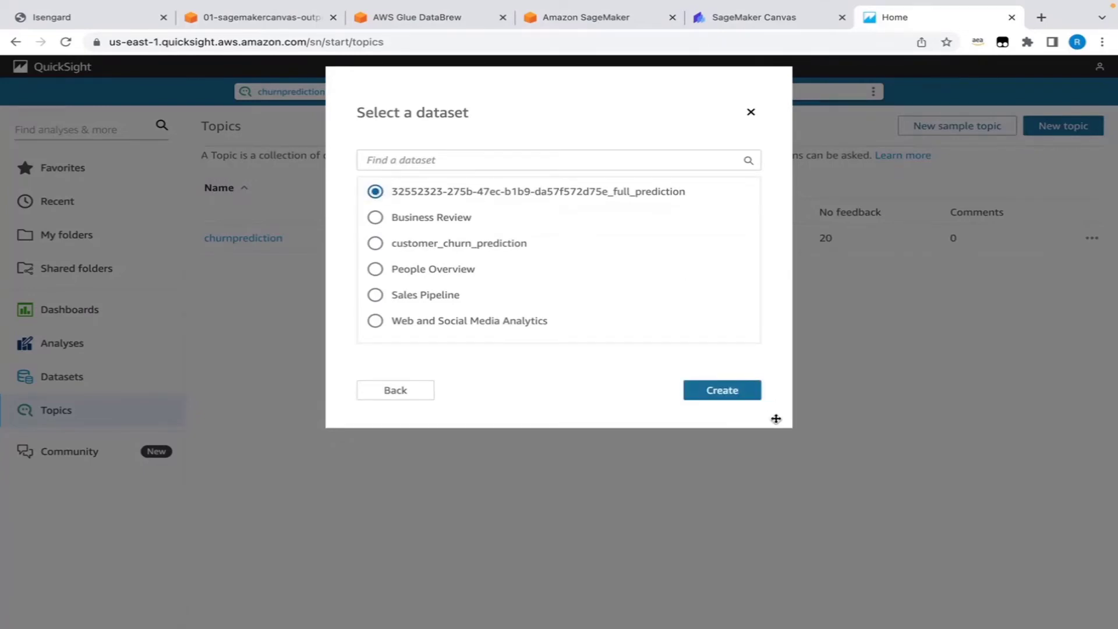
click(732, 392)
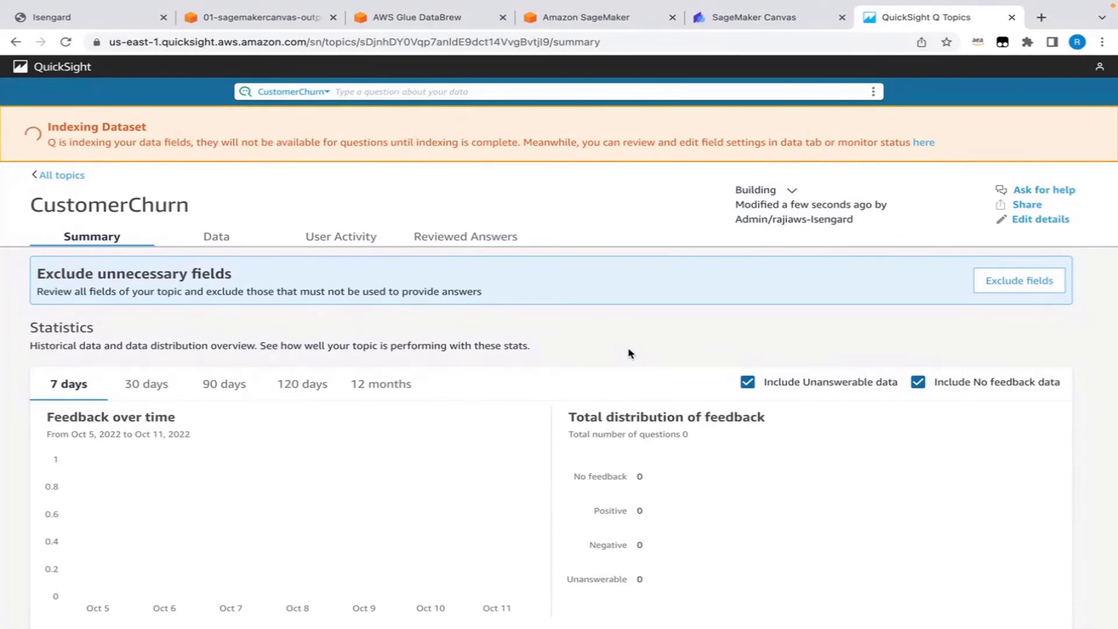
Exclude the Phone field from the CustomerChurn topic's data fields.
scroll(629, 353, down, 2)
scroll(635, 349, down, 3)
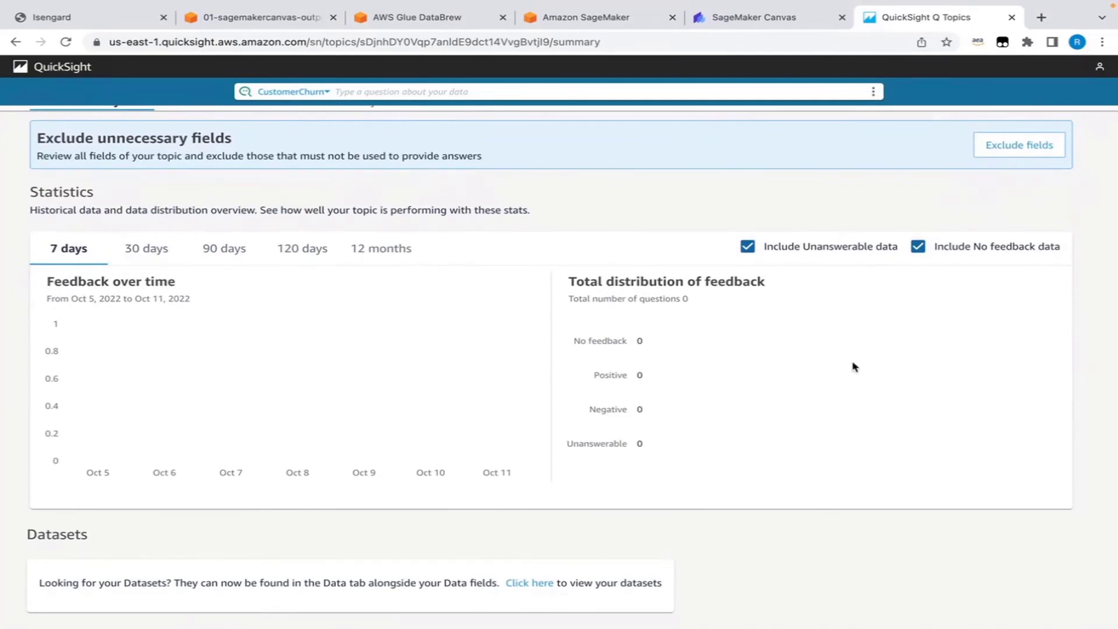
mouse_move(470, 369)
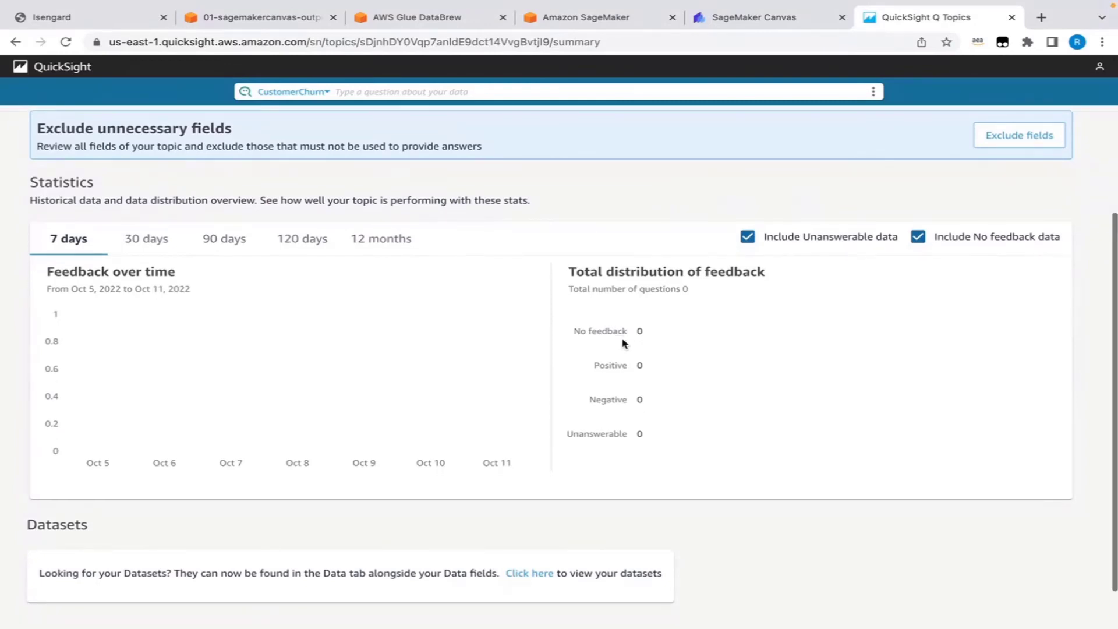
scroll(623, 342, down, 2)
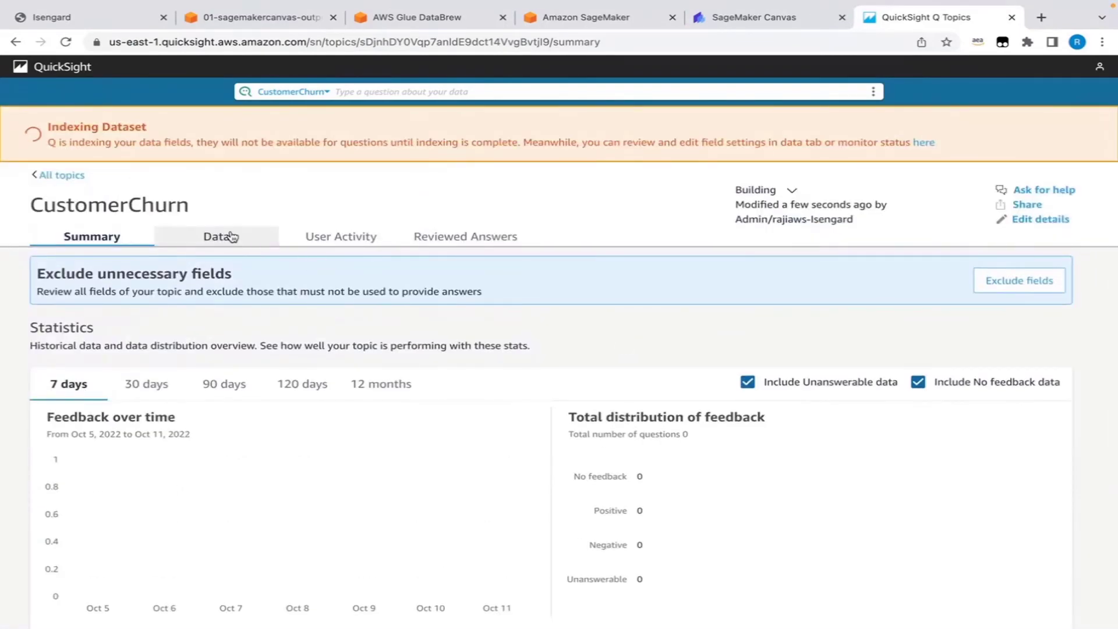
click(232, 237)
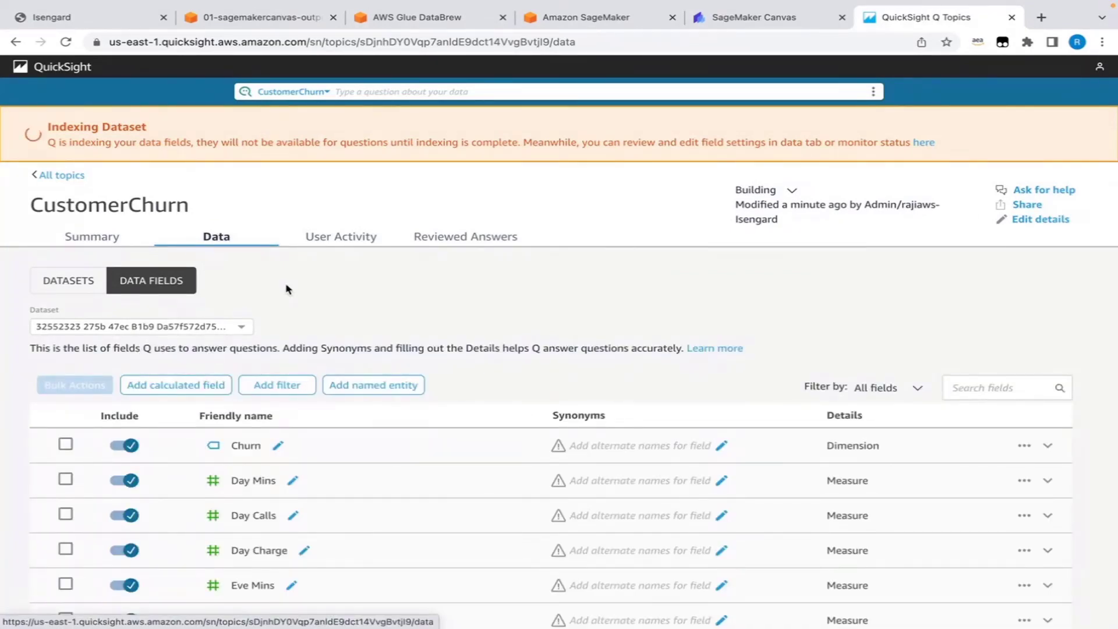
scroll(287, 289, down, 1)
scroll(288, 289, down, 3)
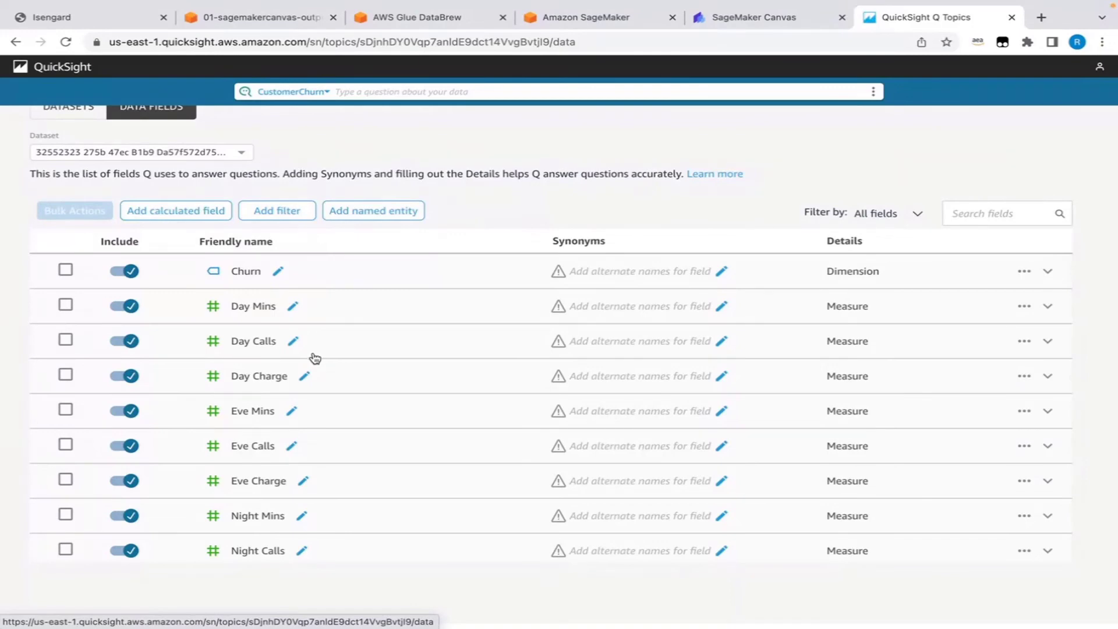
scroll(315, 358, up, 1)
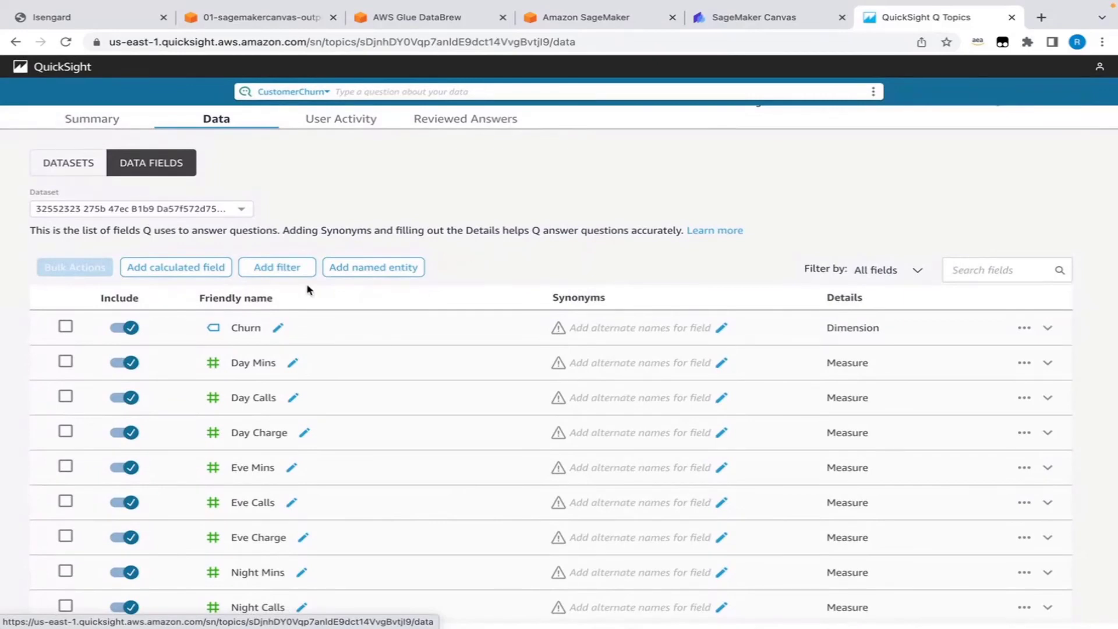
scroll(476, 227, up, 1)
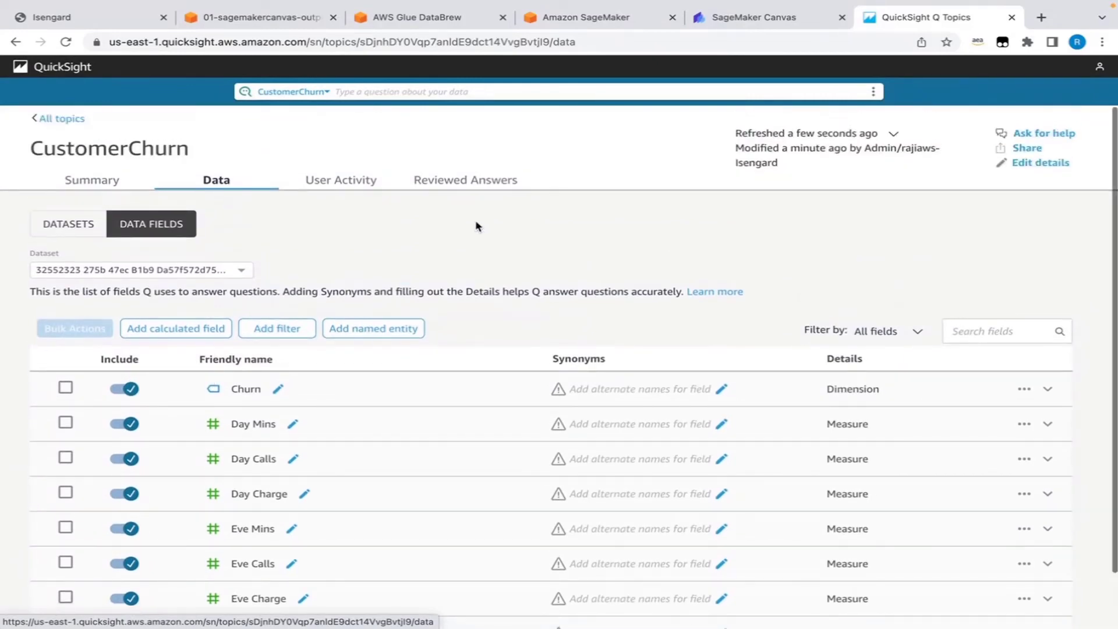
scroll(477, 225, down, 1)
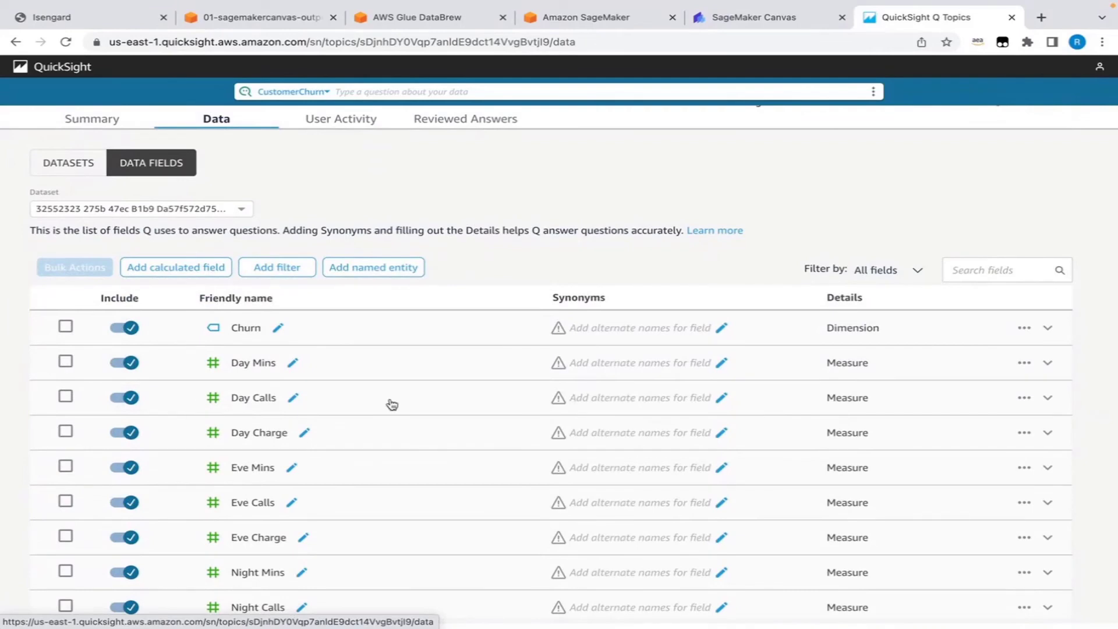
scroll(392, 405, down, 3)
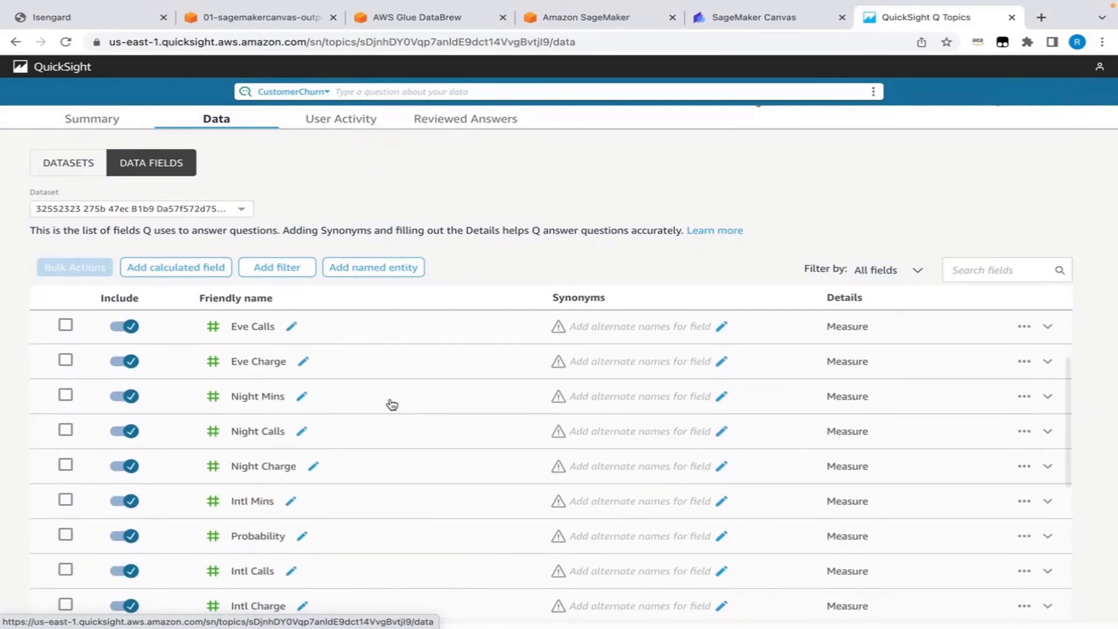
scroll(392, 405, down, 5)
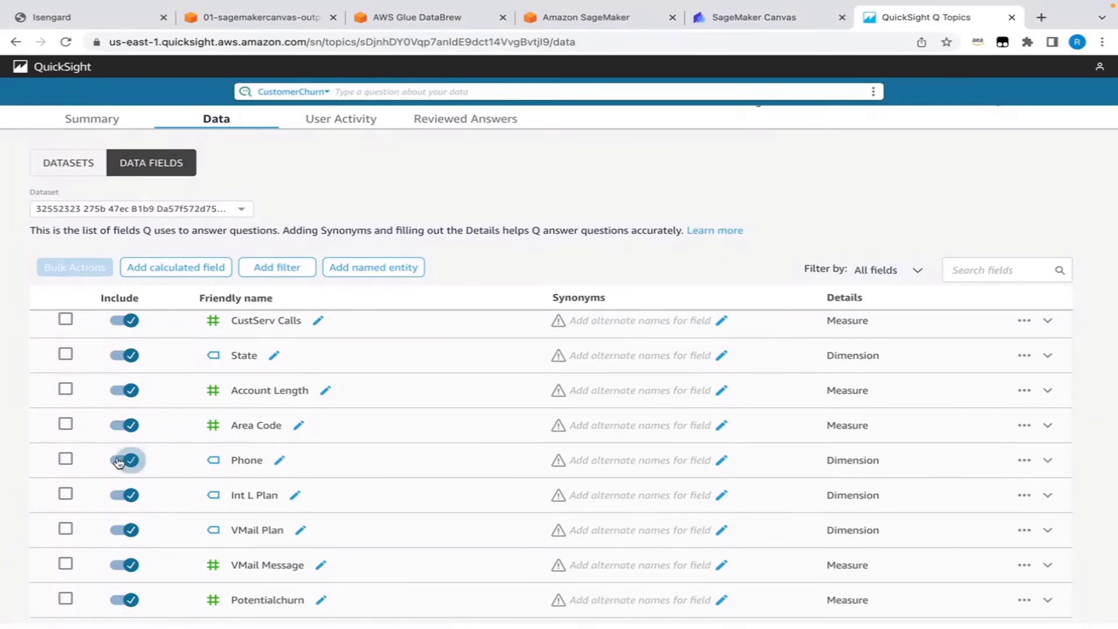
click(116, 463)
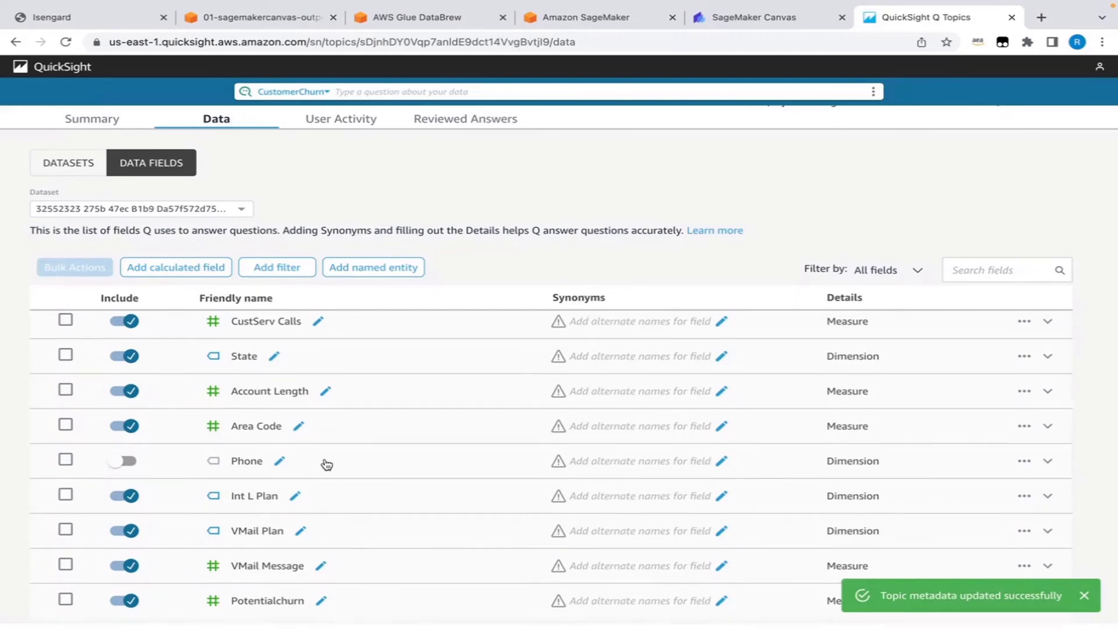
Change the friendly name of the Account Length field to Account Duration.
scroll(327, 464, up, 5)
scroll(327, 464, up, 1)
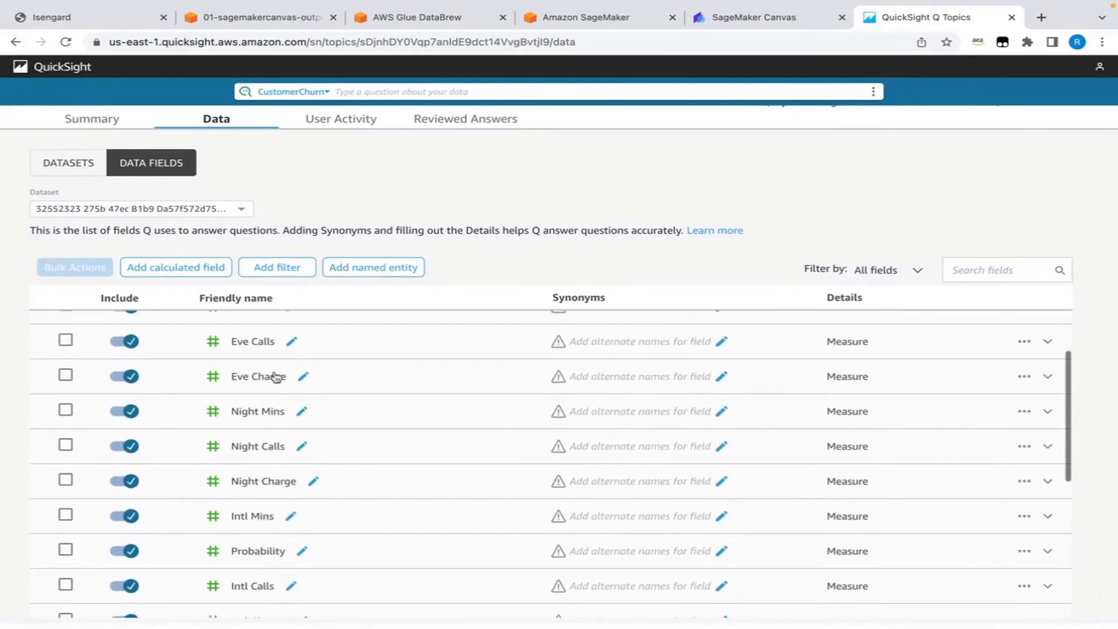
scroll(260, 409, up, 2)
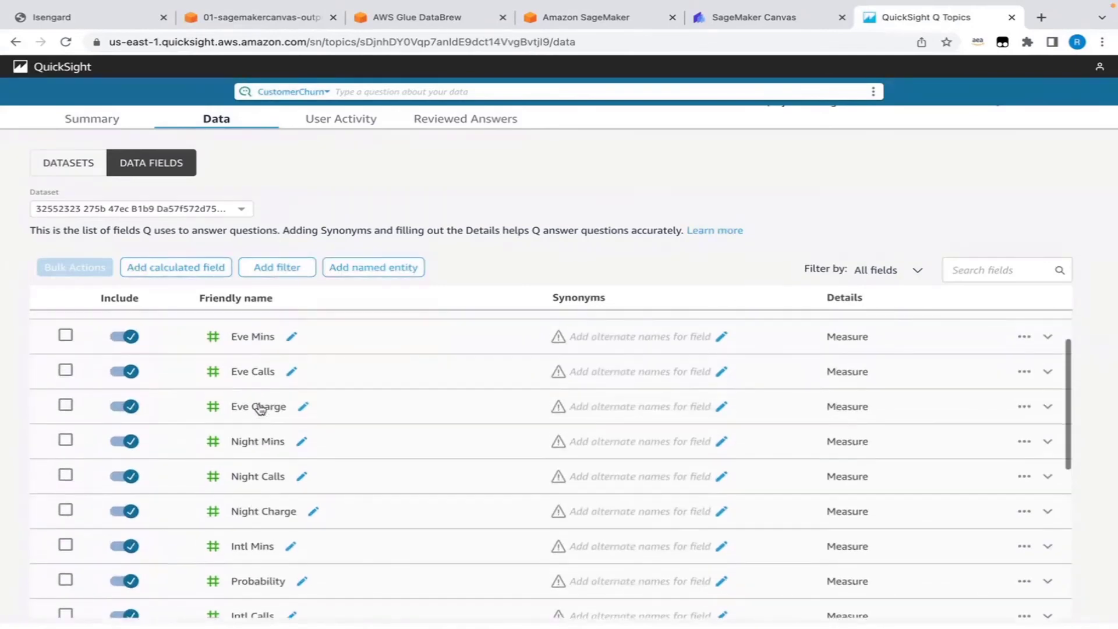
scroll(259, 410, up, 2)
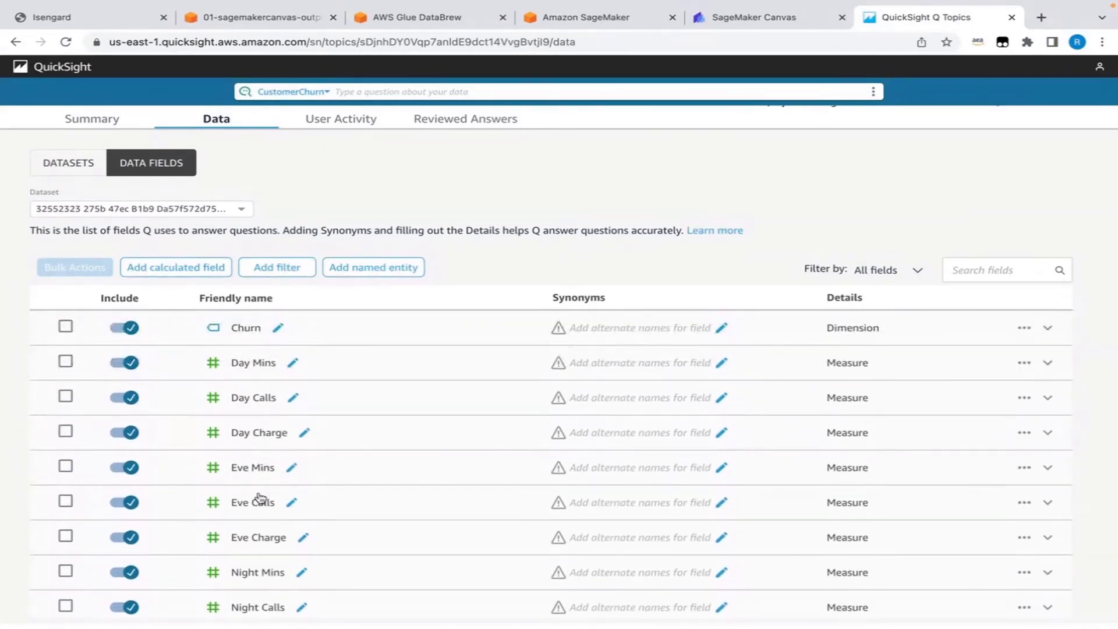
scroll(260, 498, down, 6)
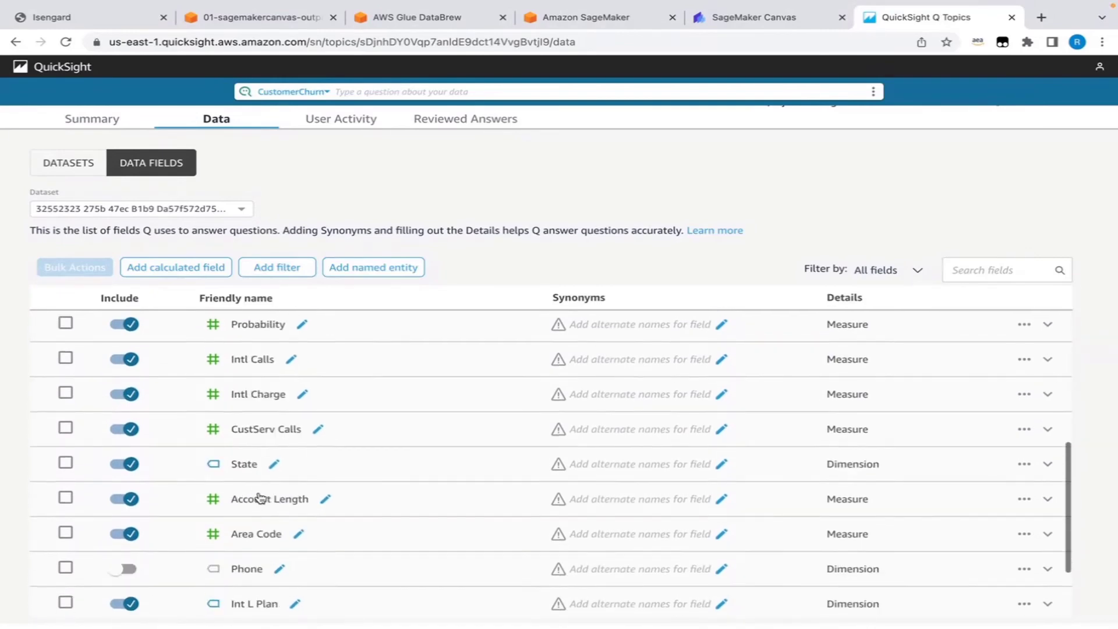
scroll(260, 498, down, 2)
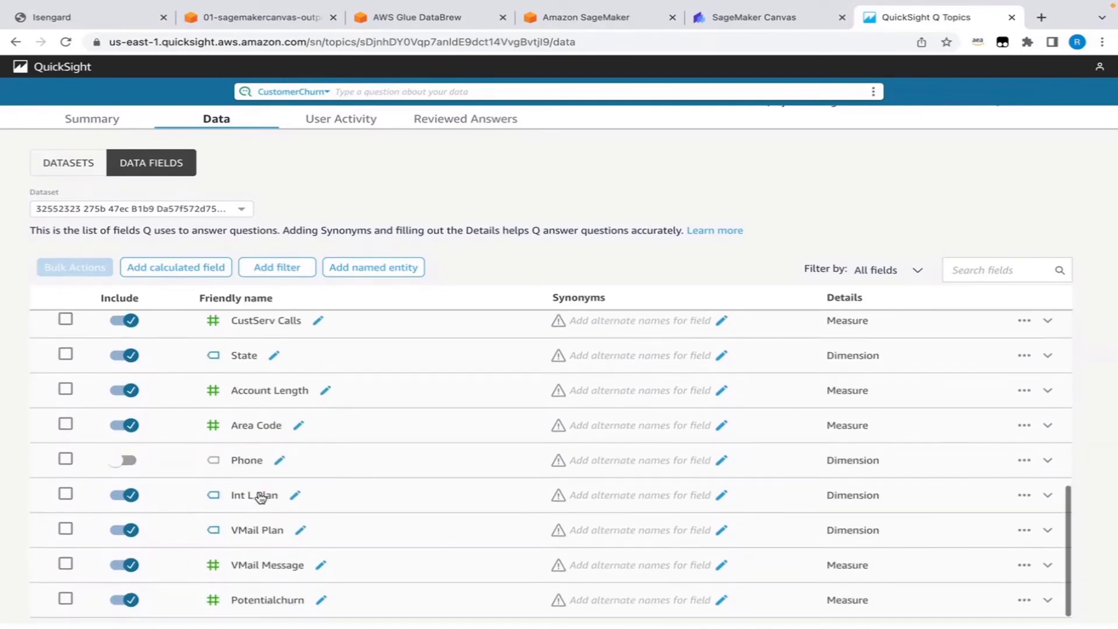
click(296, 395)
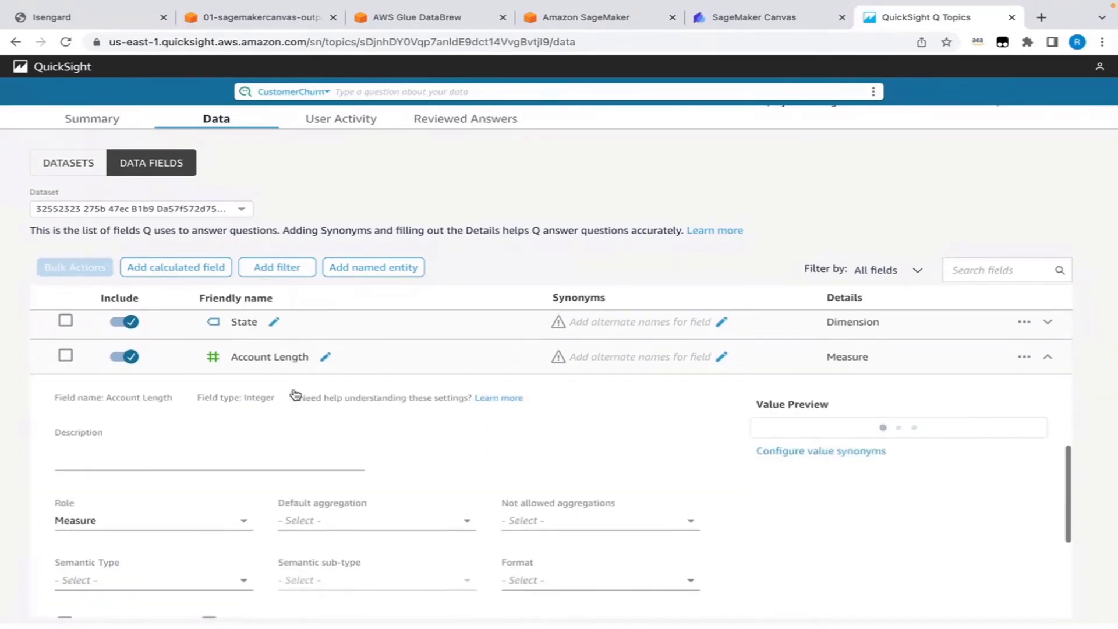
click(297, 330)
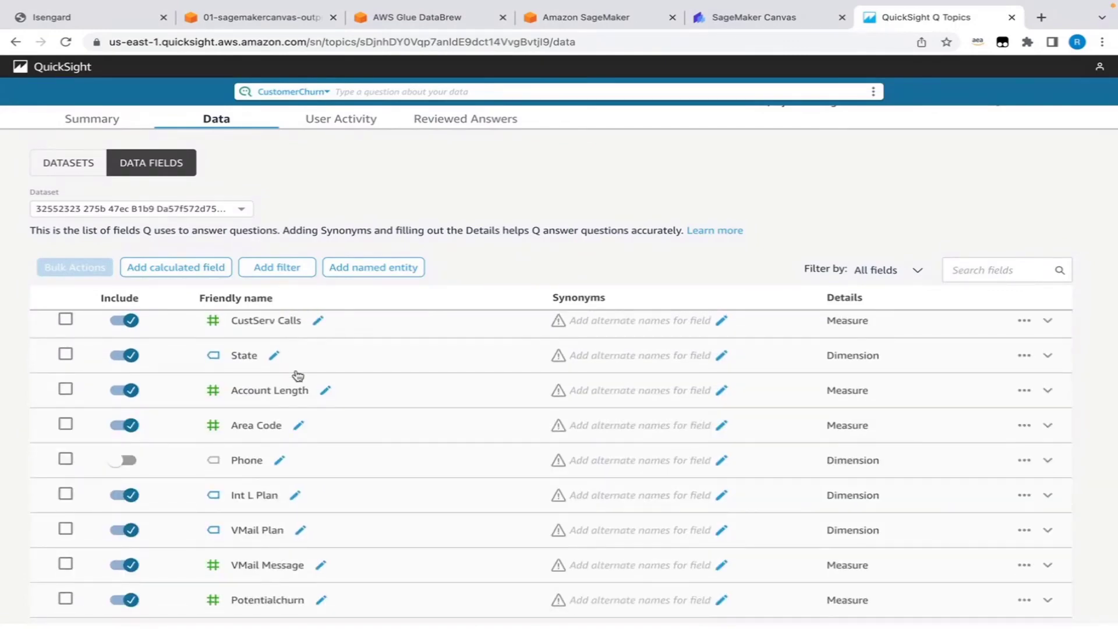
click(323, 391)
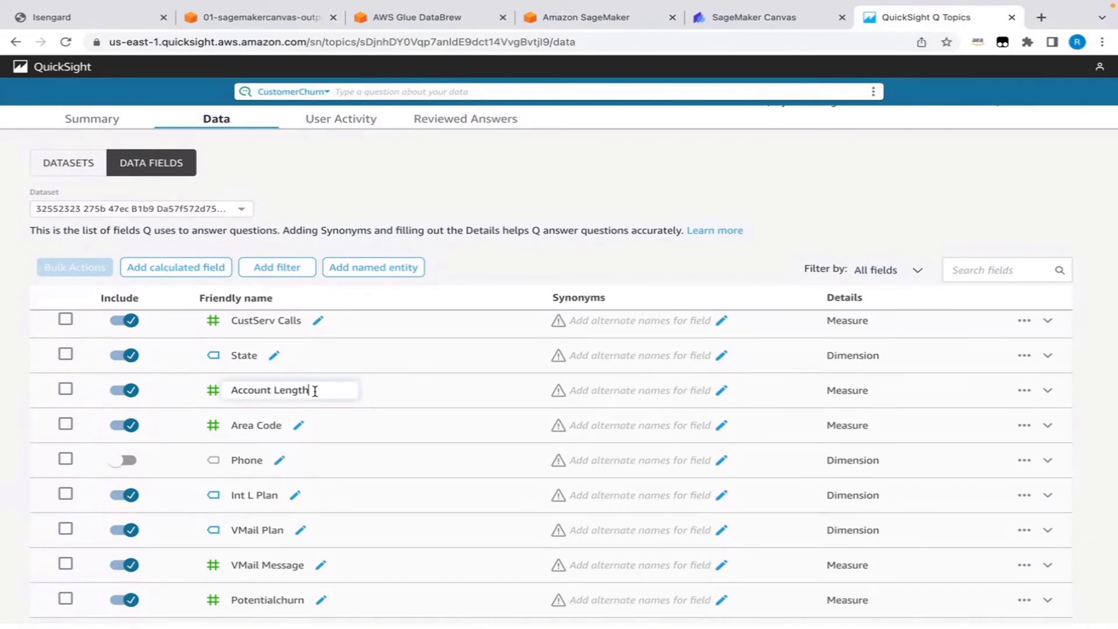
key(BackSpace)
key(BackSpace)
key(BackSpace)
key(BackSpace)
key(BackSpace)
key(BackSpace)
key(BackSpace)
text(Duration)
key(Return)
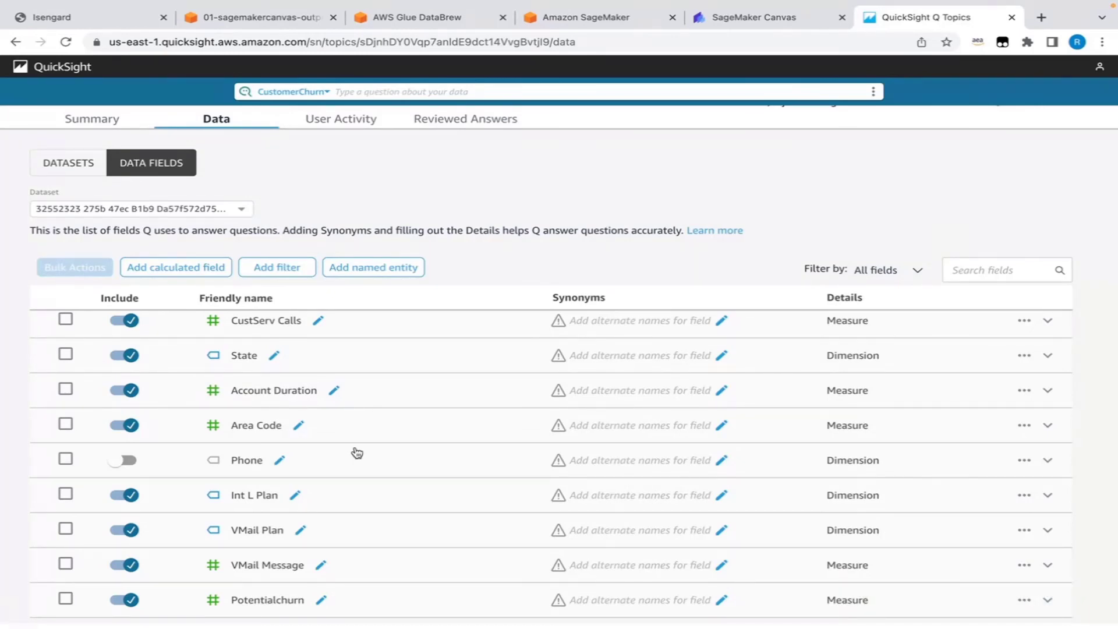
Add the synonym Customer Churn to the Churn field.
scroll(357, 453, up, 2)
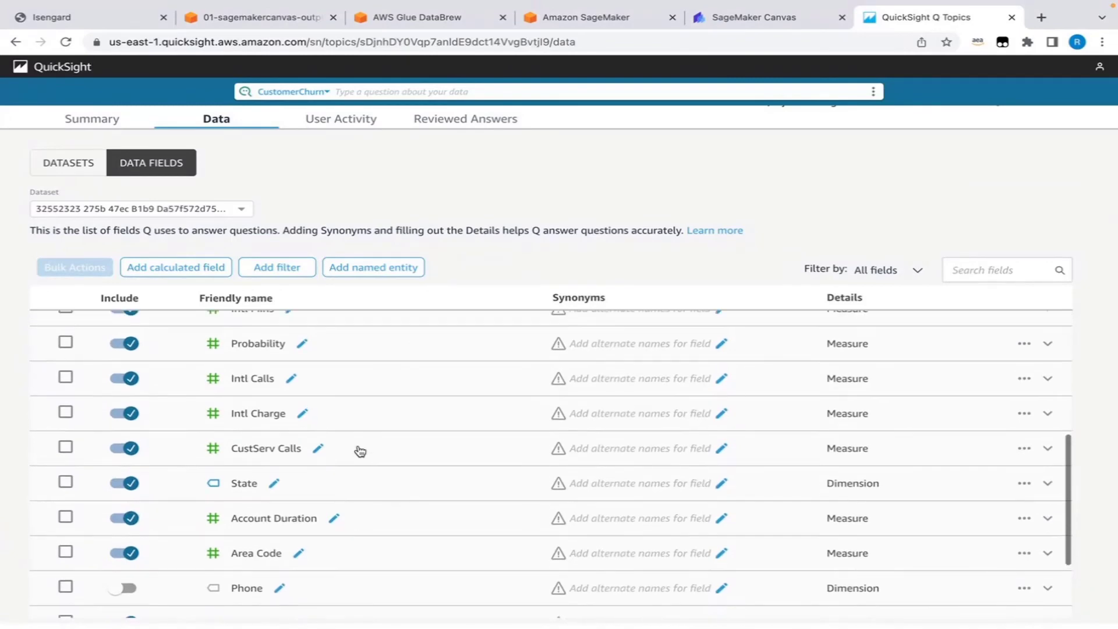
scroll(440, 419, up, 4)
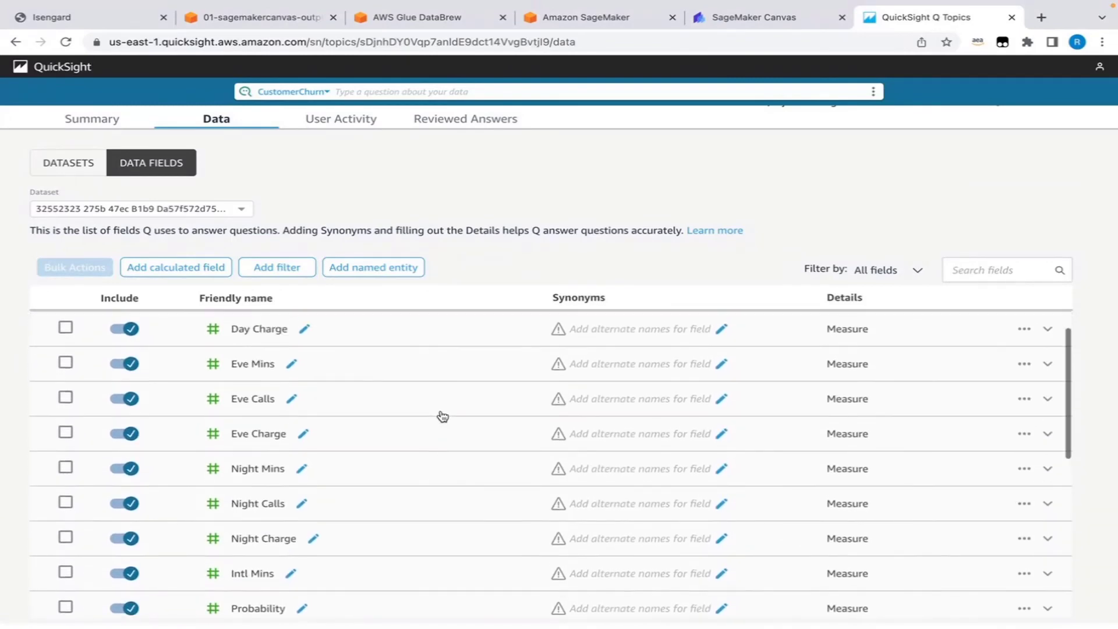
scroll(443, 416, up, 2)
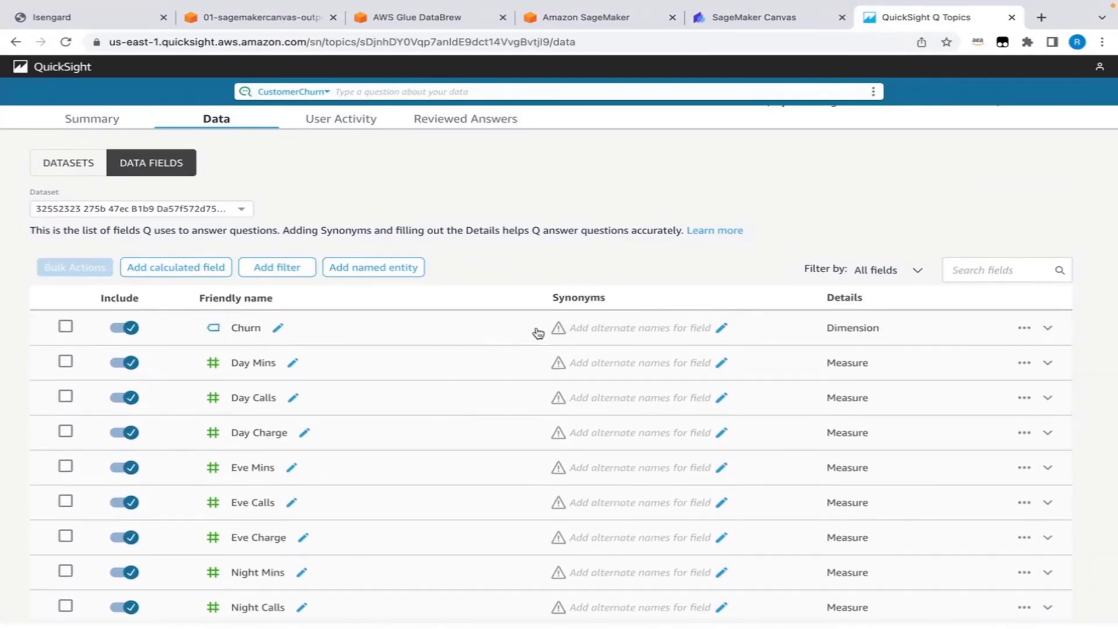
click(600, 329)
text(Cu)
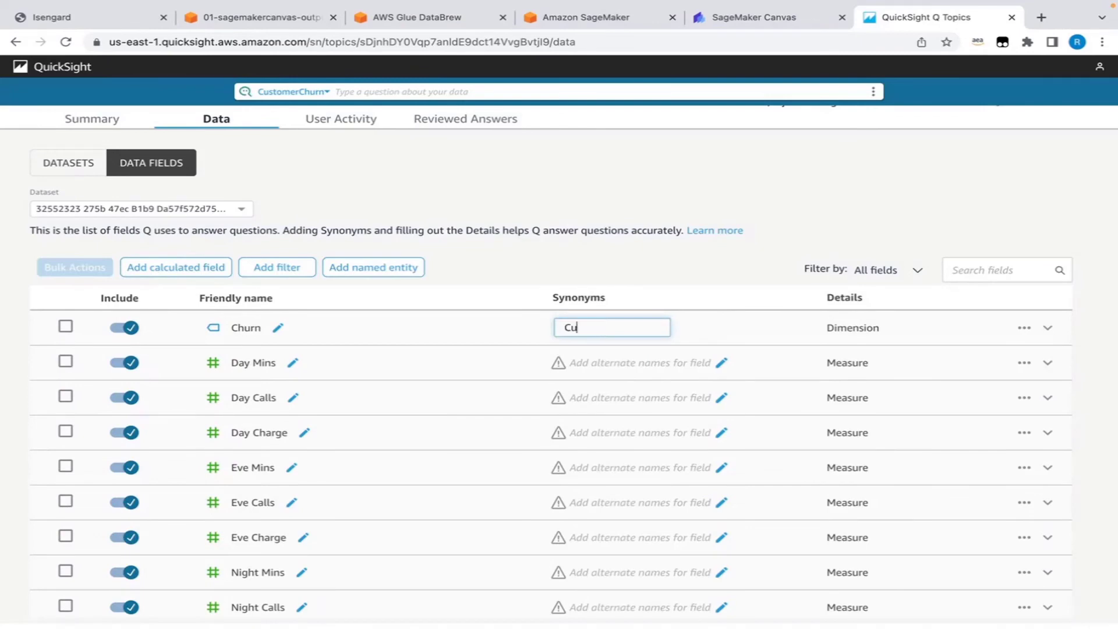
text(stomer Churn)
key(Return)
Add the synonym Customer Served to the CustServ Calls field.
scroll(685, 392, down, 3)
scroll(685, 392, down, 5)
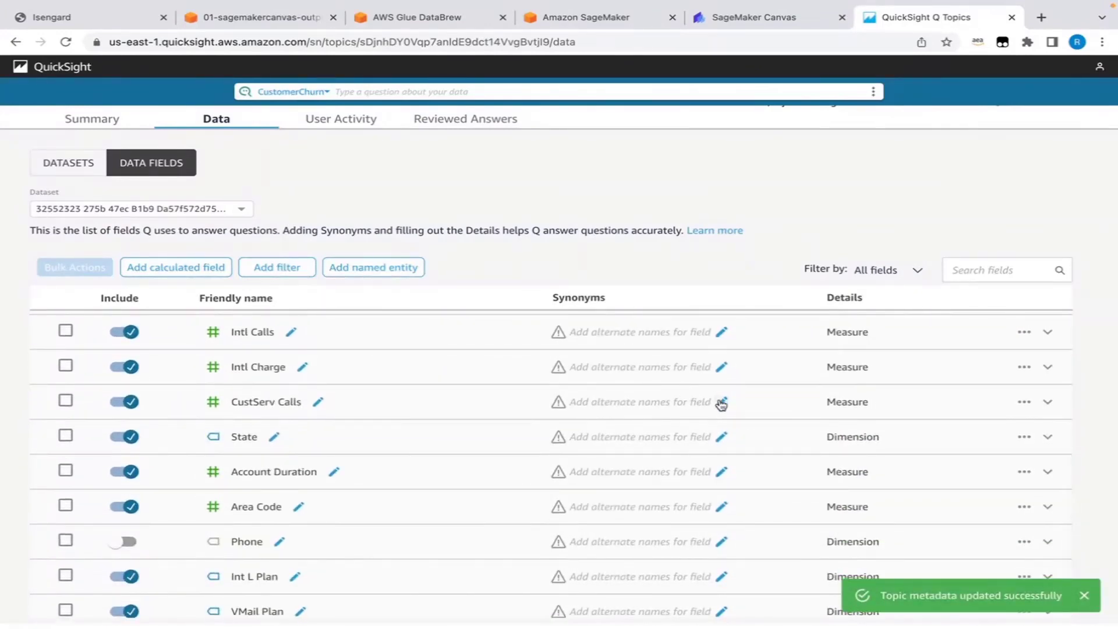
click(721, 401)
text(cusr)
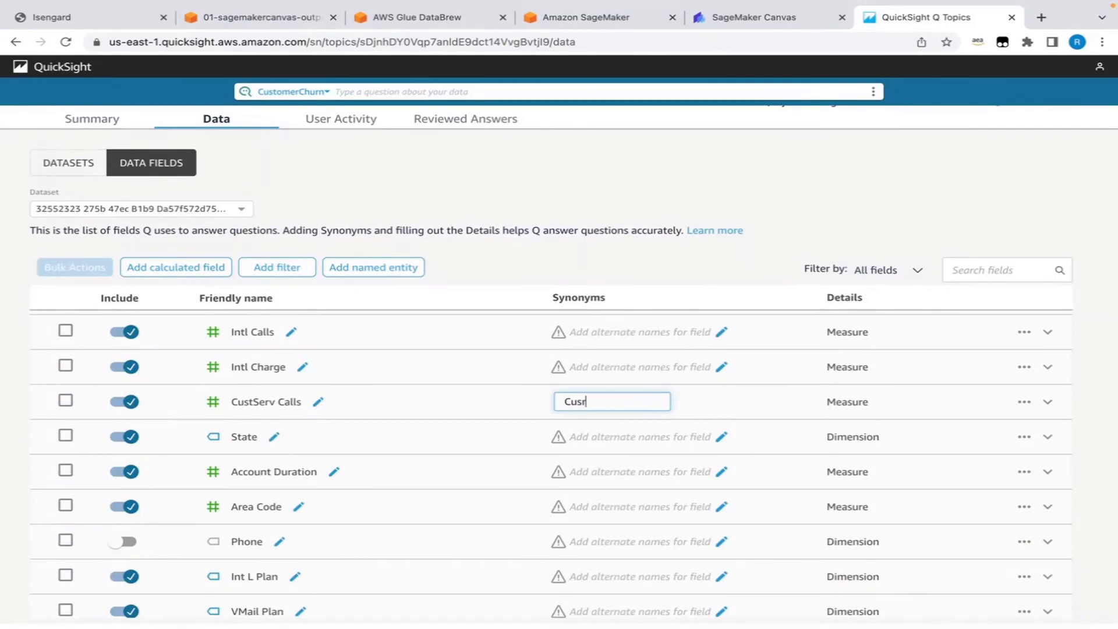
key(BackSpace)
text(tomer Served)
key(Return)
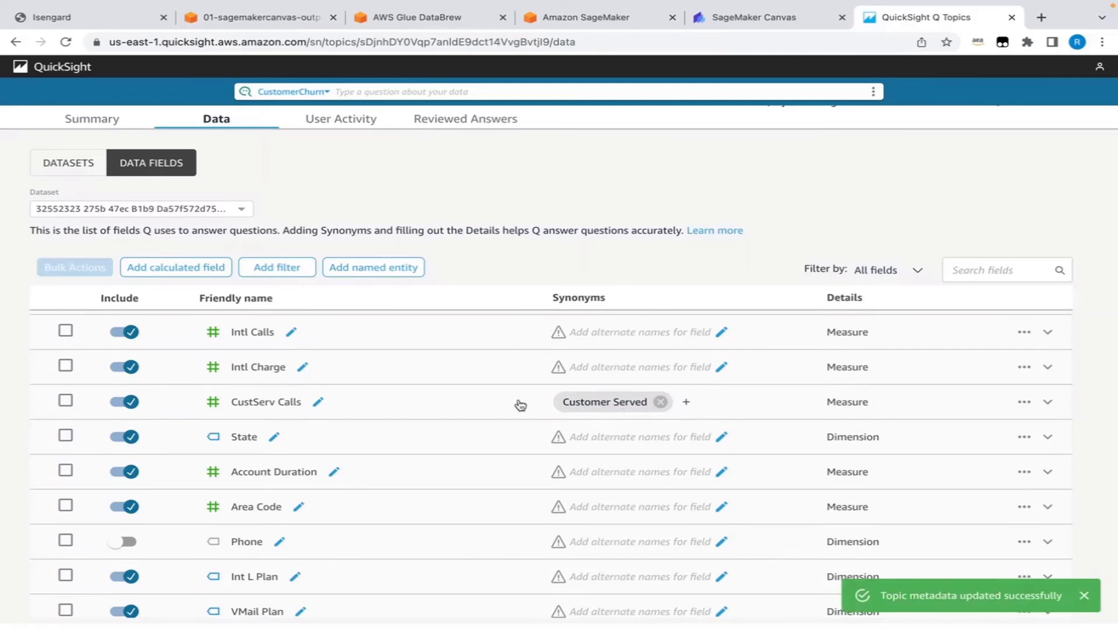
Start a named entity called Customer Info with the synonym Customer Details.
scroll(532, 427, down, 3)
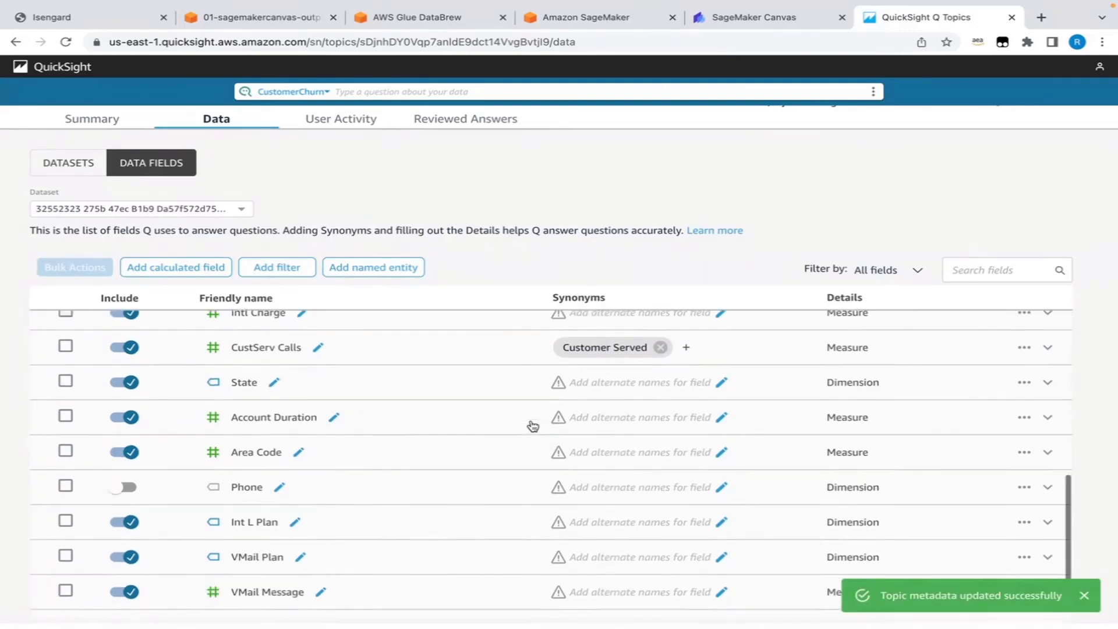
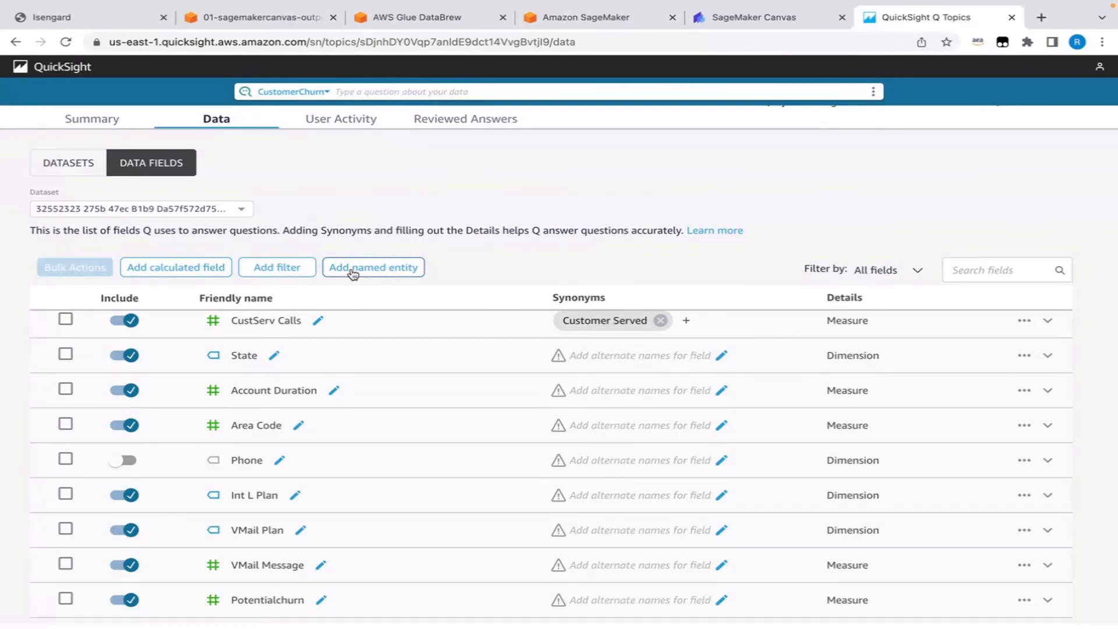
click(353, 272)
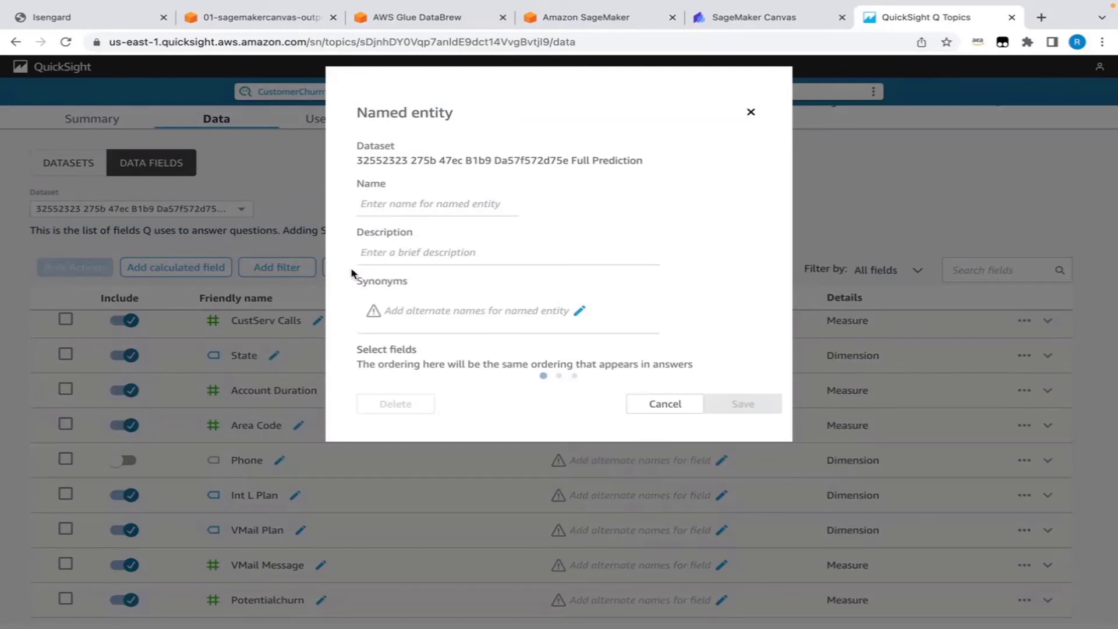
click(402, 201)
text(Custo)
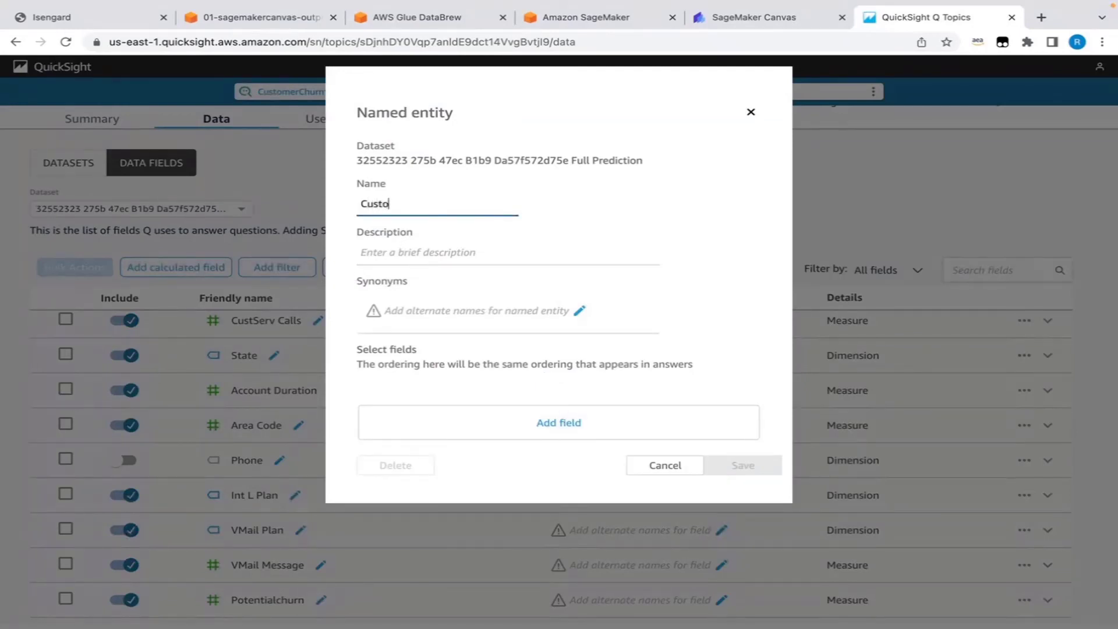
text(mer Info)
click(400, 252)
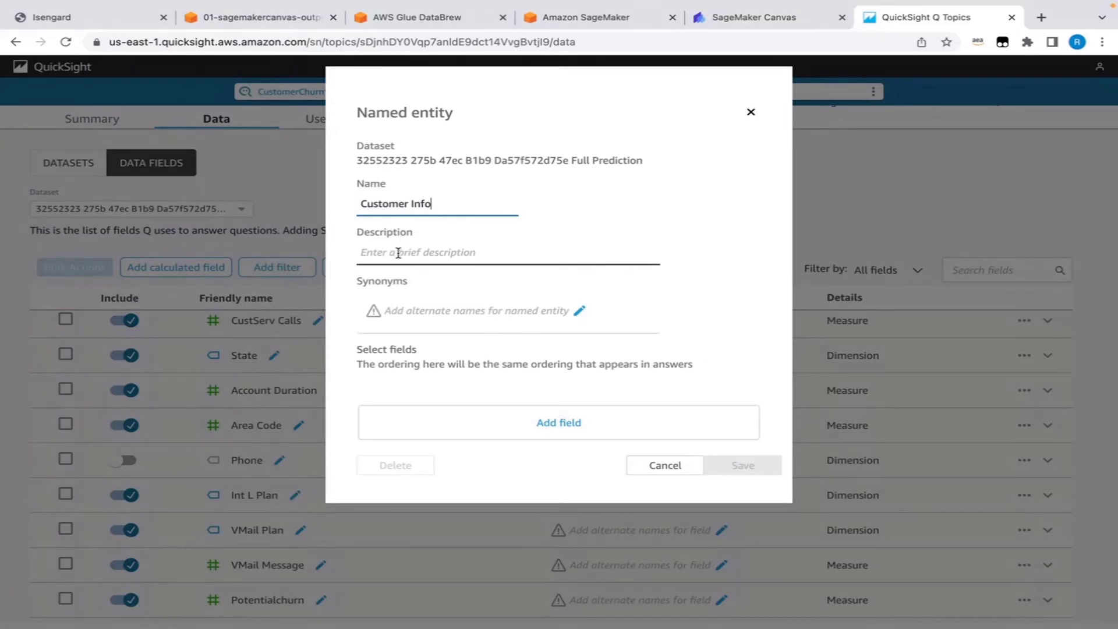
click(401, 310)
text(Customer )
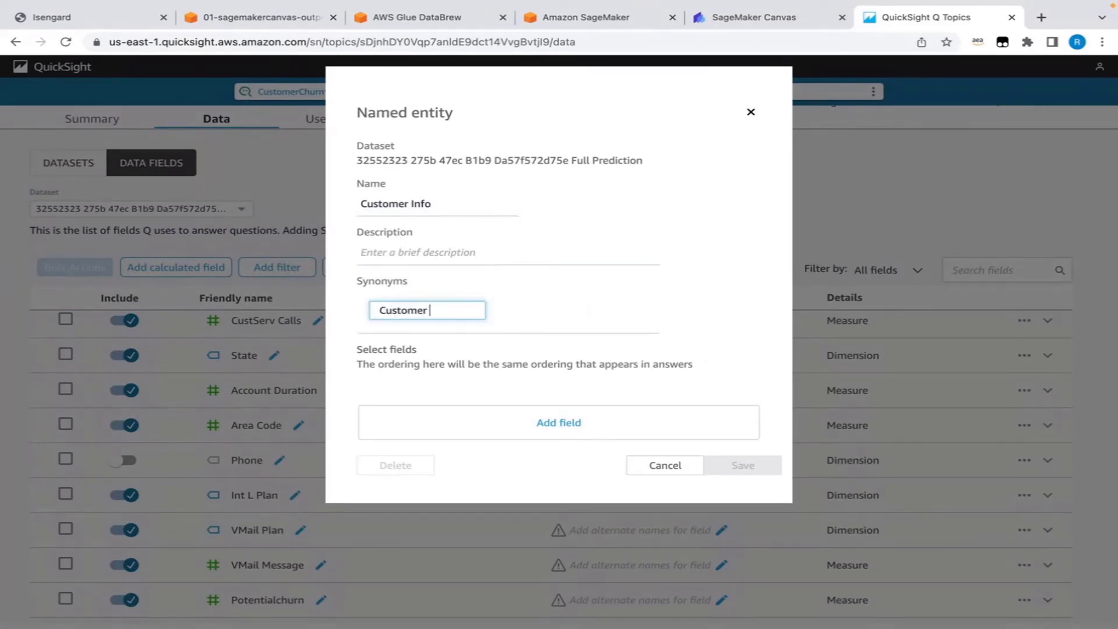
text(Details)
Add the State, Area Code and Account Duration fields, in that order, to the Customer Info entity and save it.
click(563, 431)
click(499, 400)
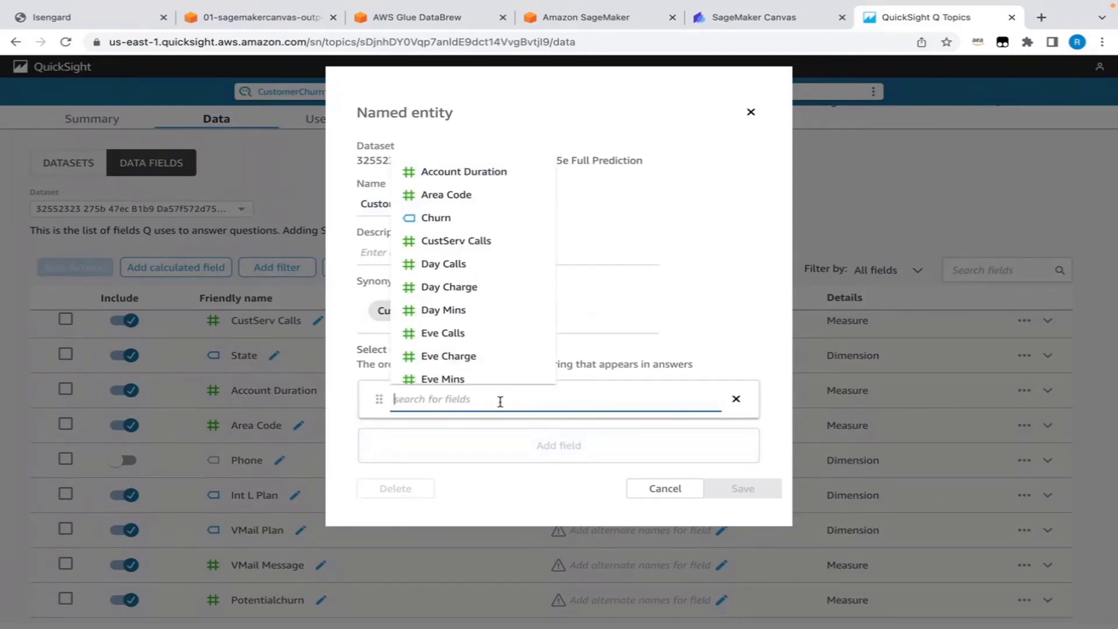
scroll(479, 301, down, 5)
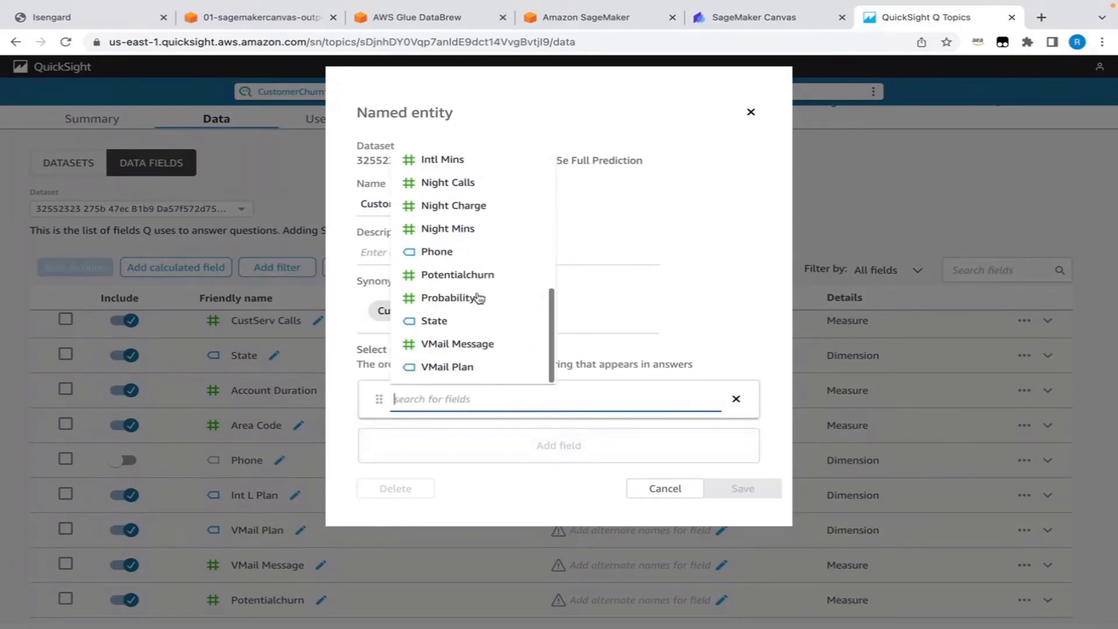
click(431, 319)
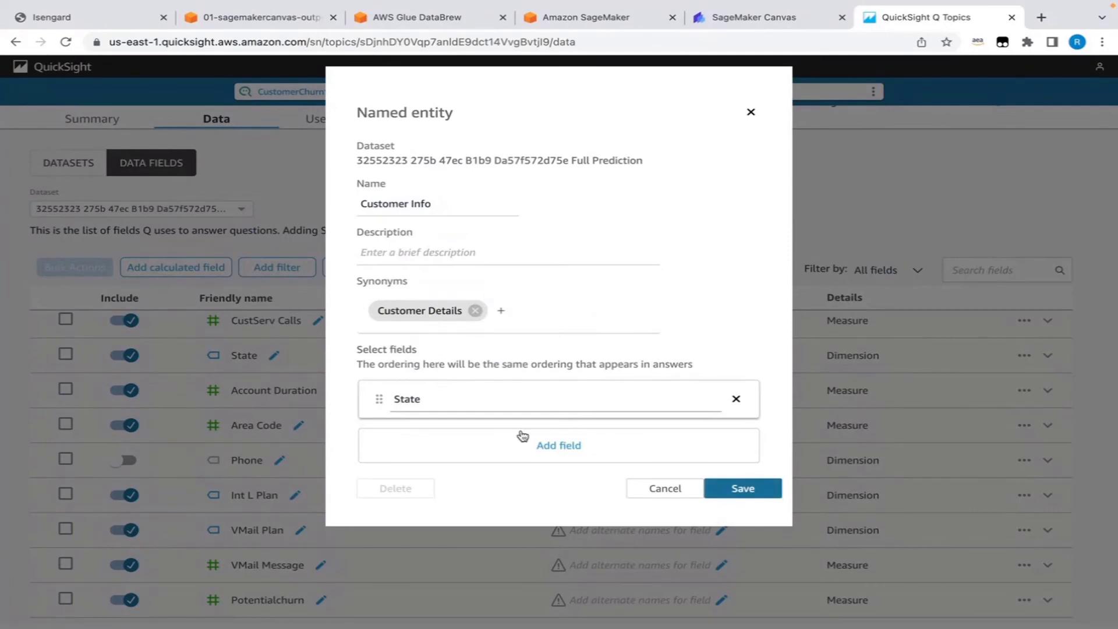
click(544, 445)
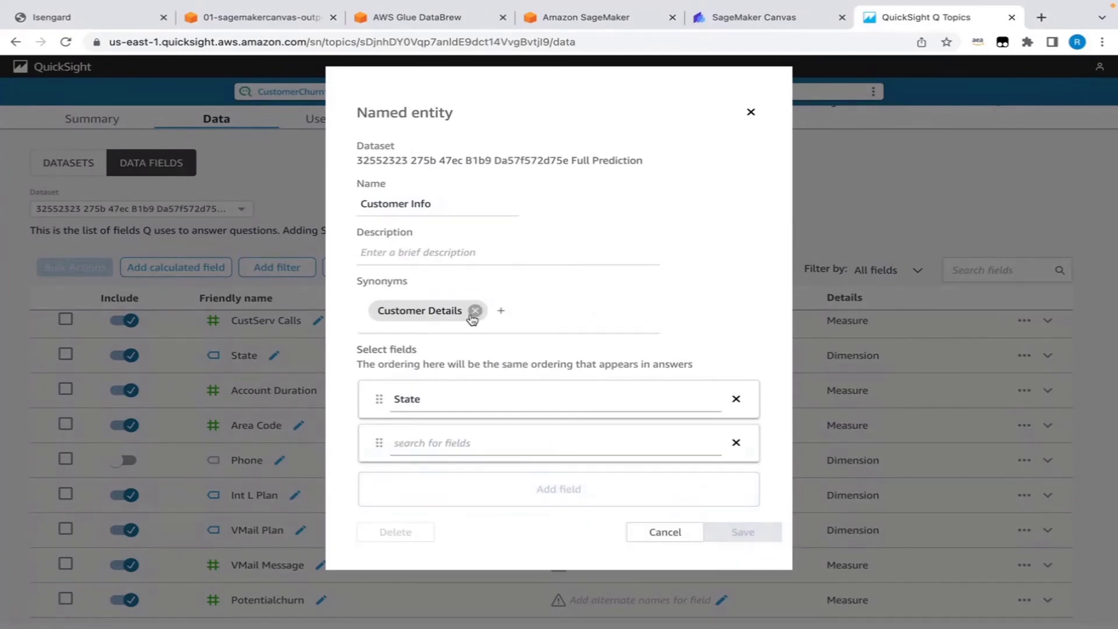
click(434, 442)
click(438, 237)
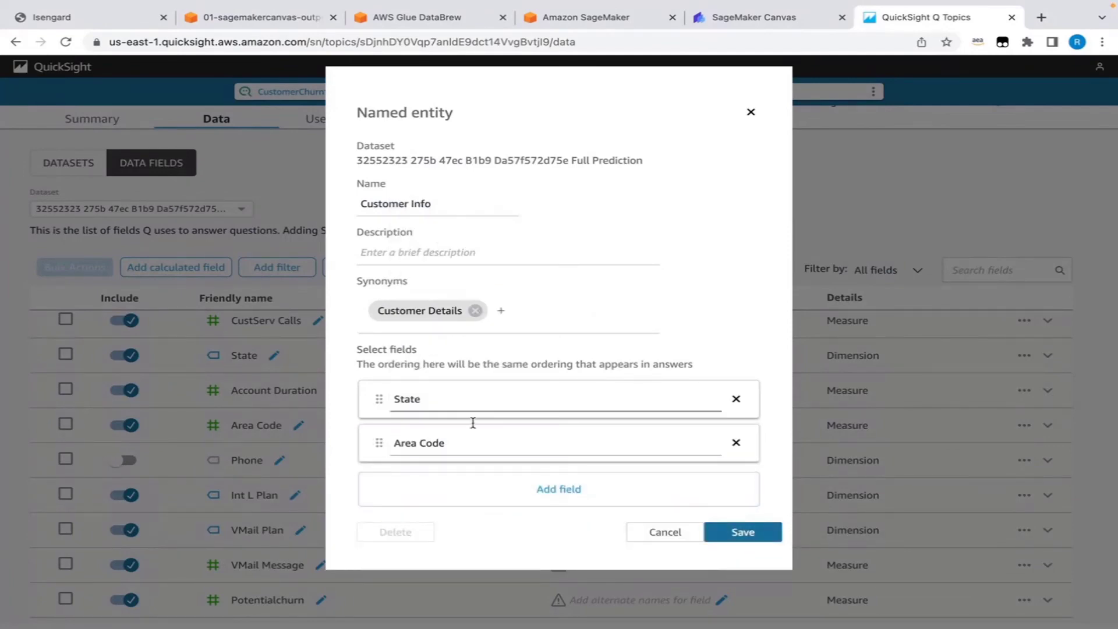
click(544, 489)
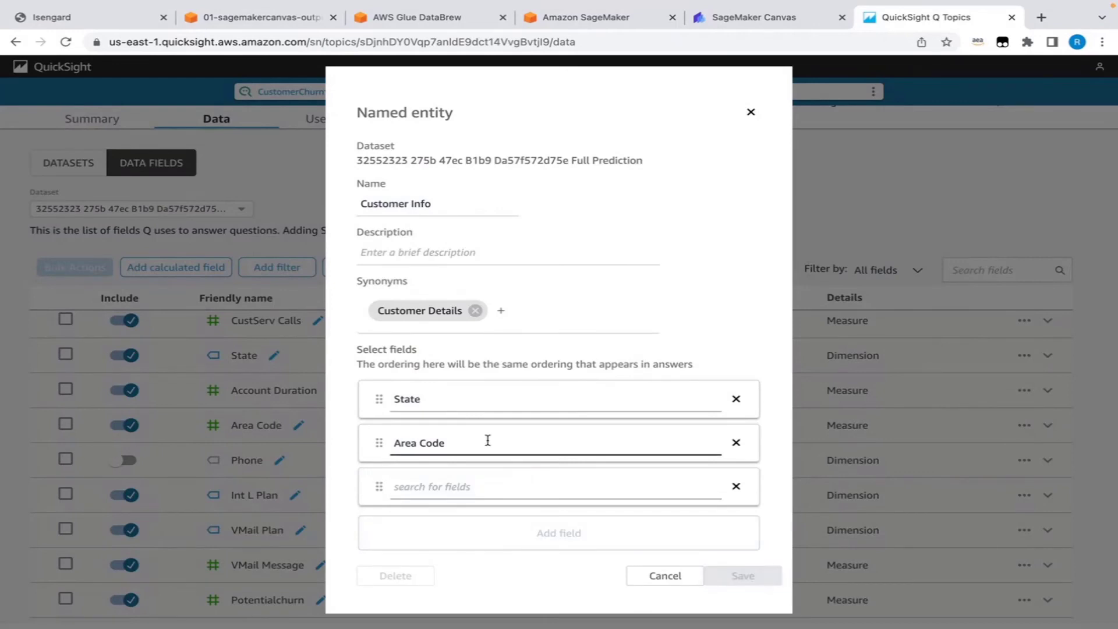
click(492, 483)
scroll(464, 330, down, 1)
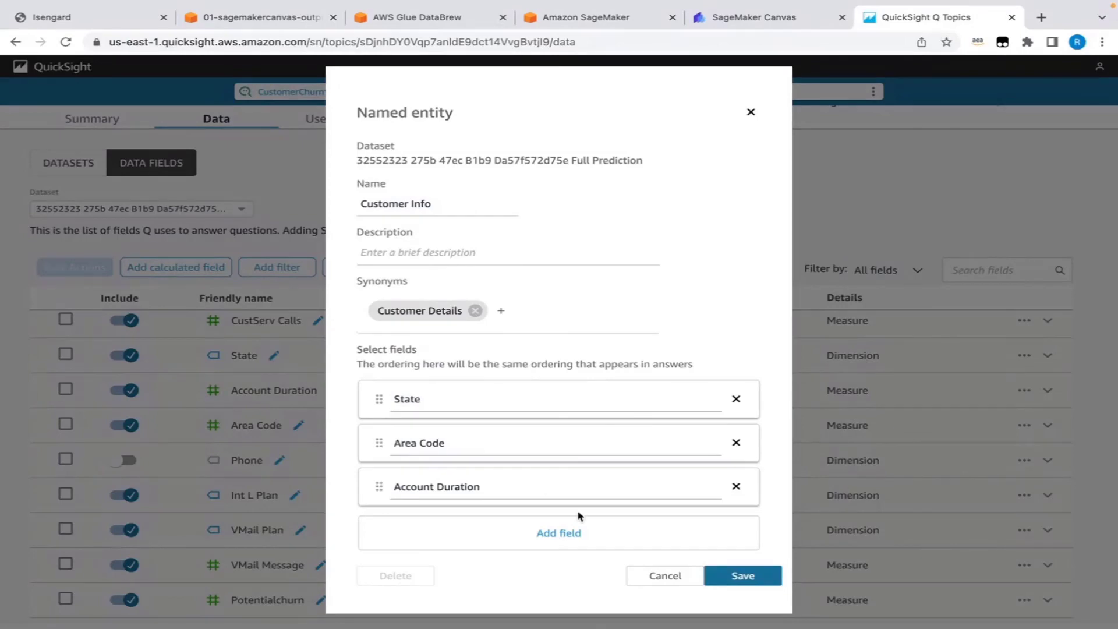
click(724, 580)
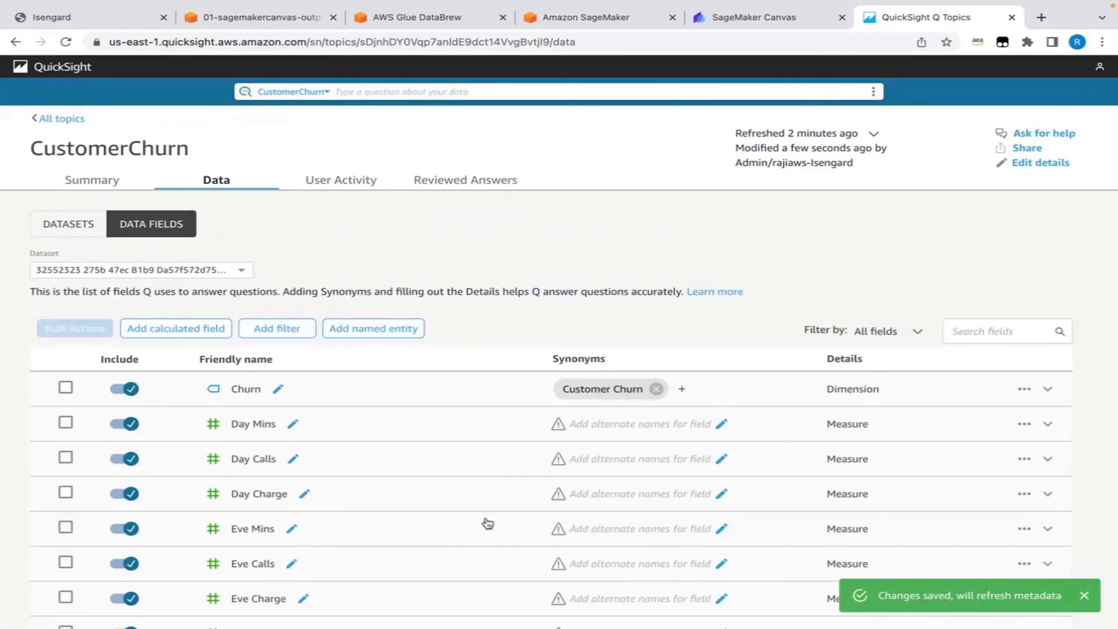
Ask the CustomerChurn topic the question "show me the chrun count by state".
scroll(487, 522, down, 10)
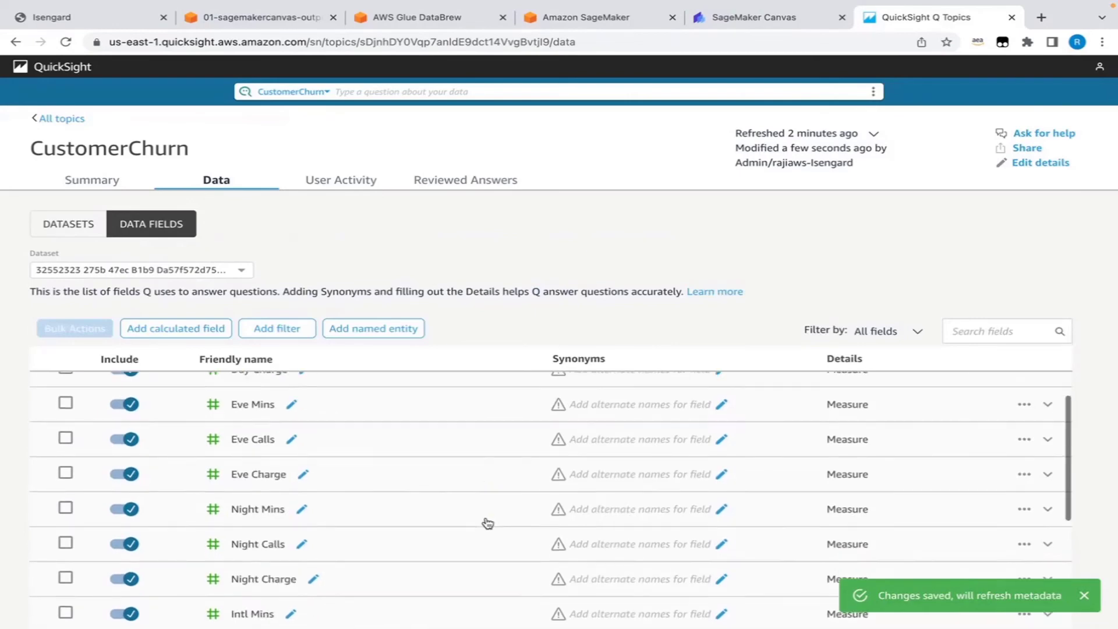
scroll(488, 523, down, 1)
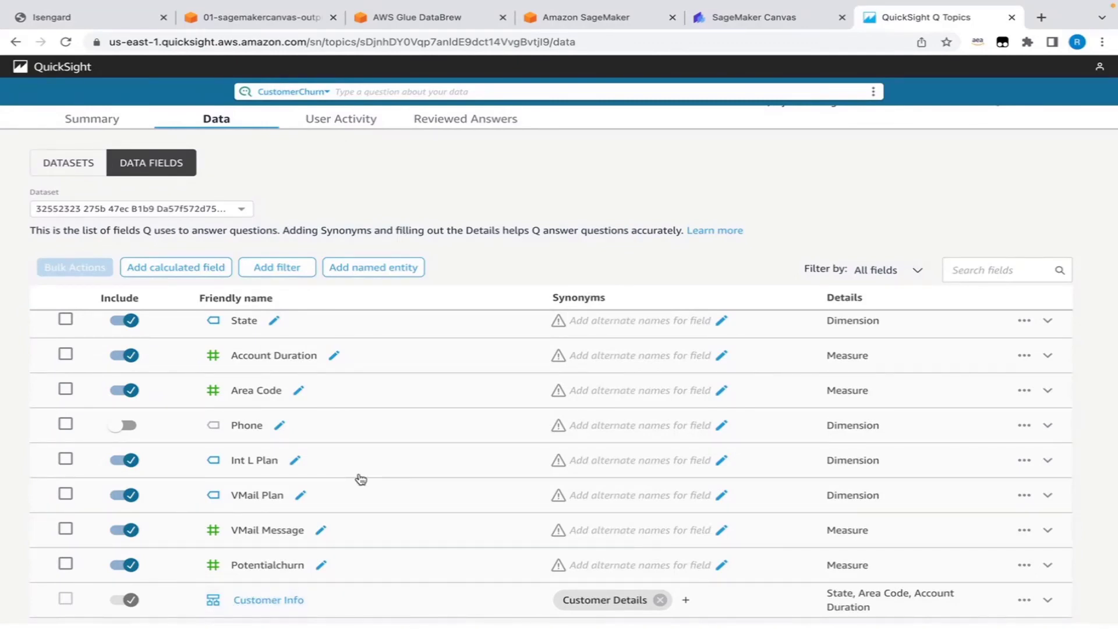
scroll(362, 479, up, 3)
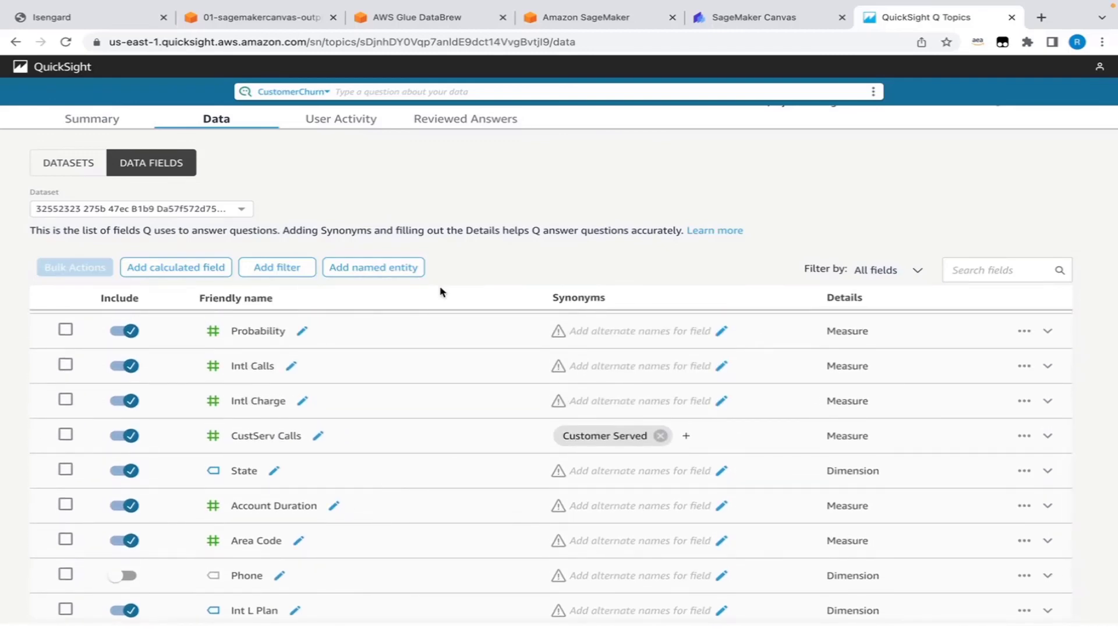
scroll(431, 354, up, 5)
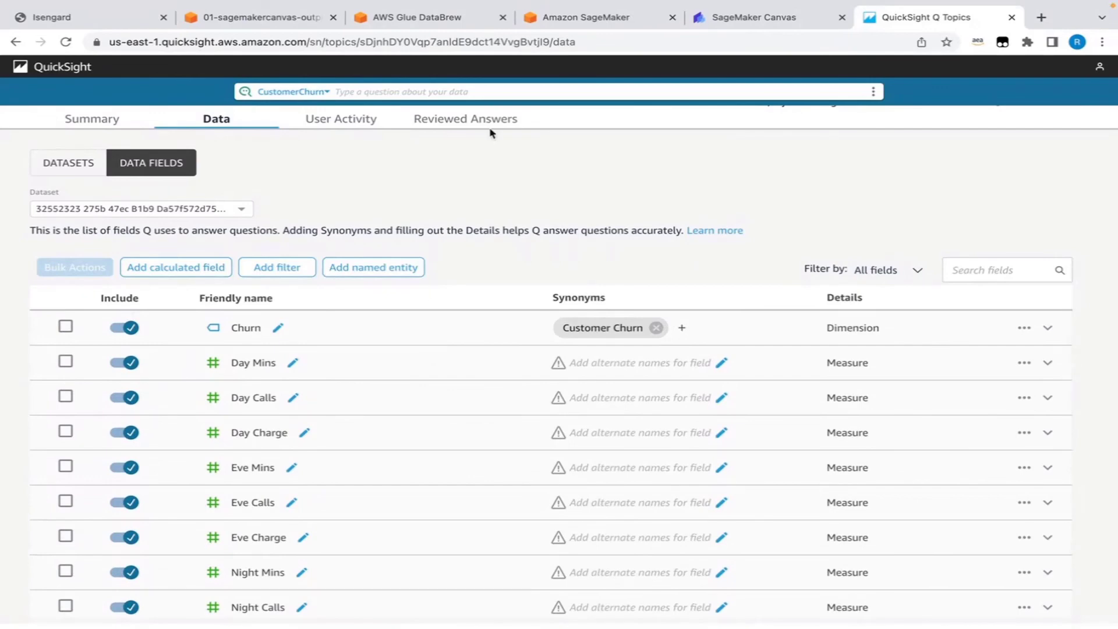
click(471, 93)
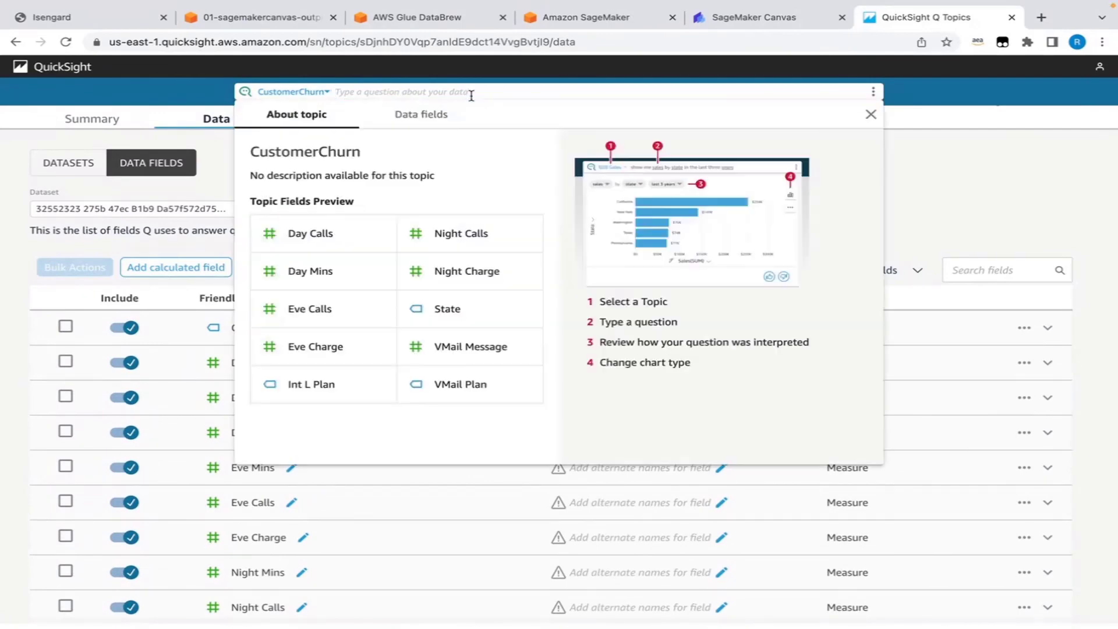
text(show)
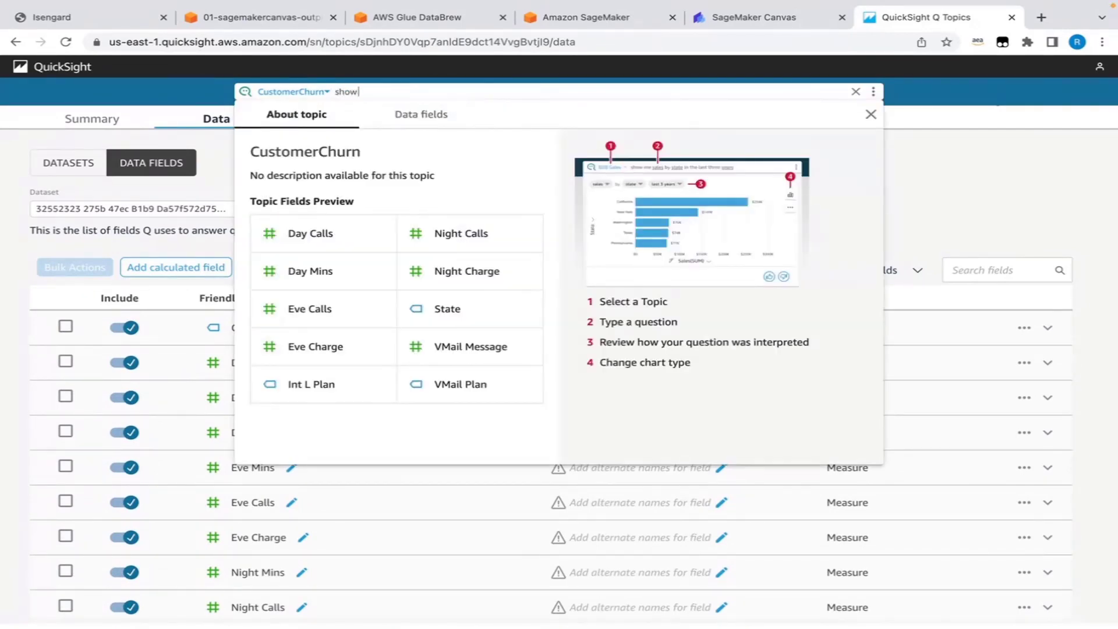
text( me the chrun count by state)
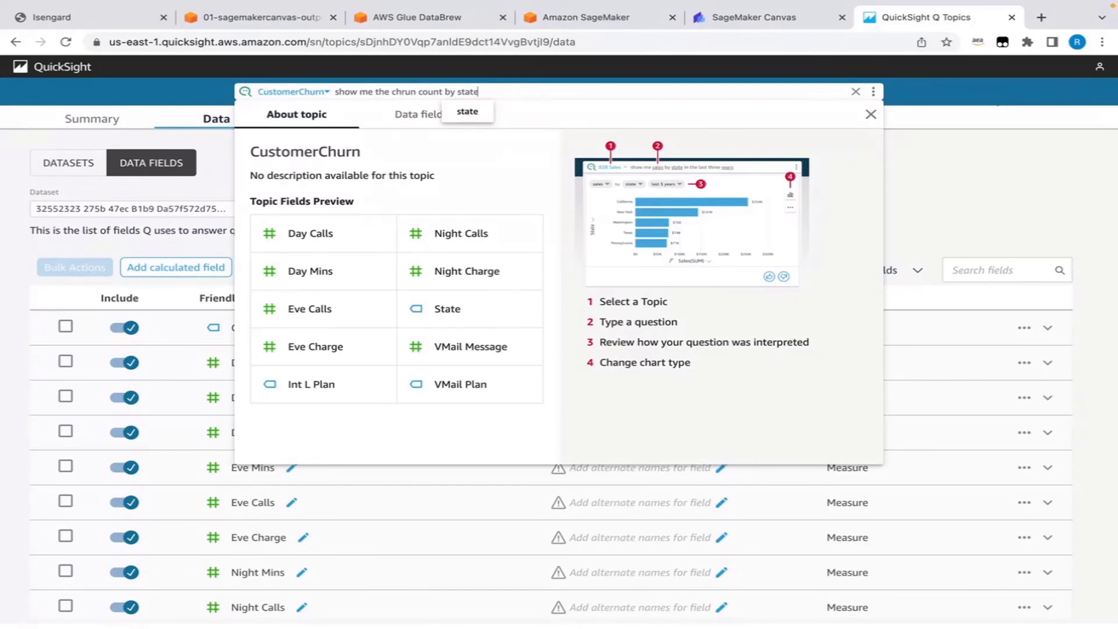
key(Return)
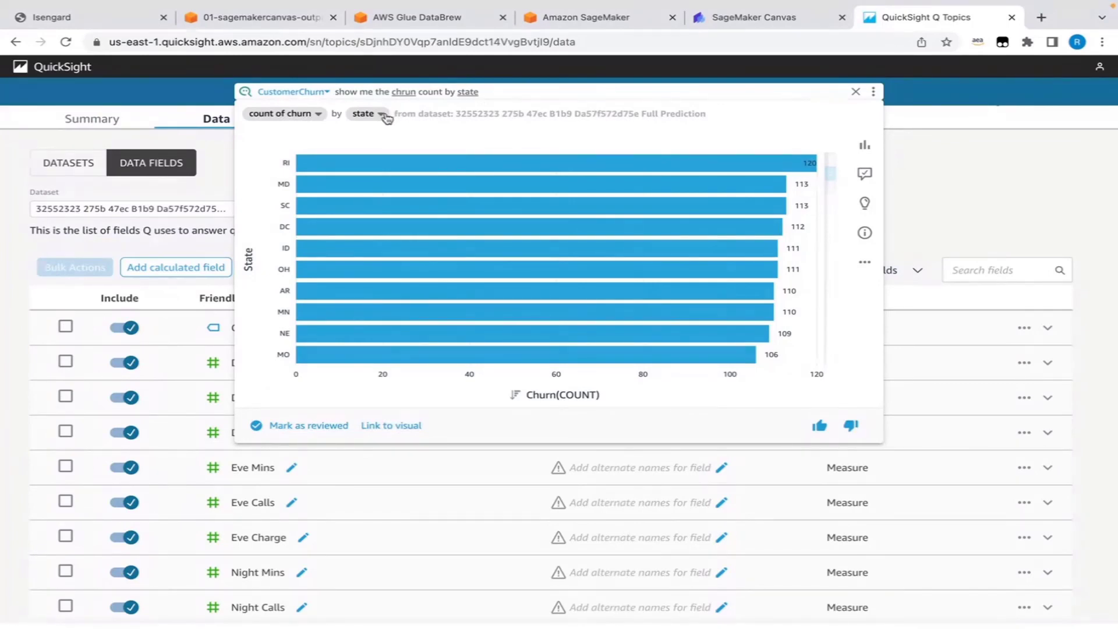
Replace the state grouping in the question with "account durtaion" and submit it to the topic.
click(501, 95)
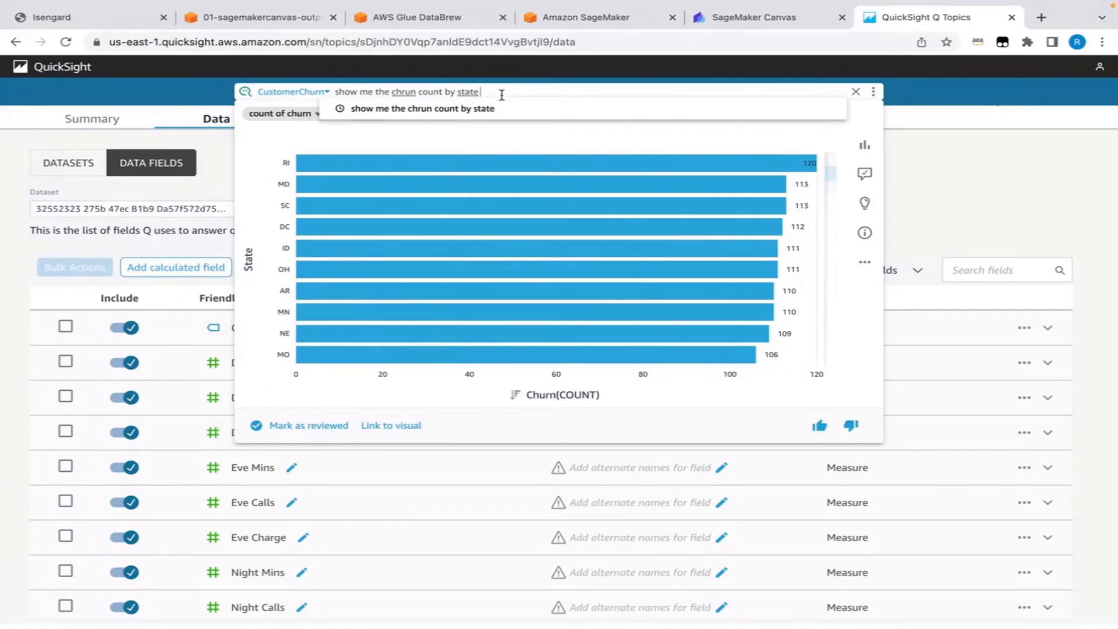
key(BackSpace)
key(BackSpace)
key(BackSpace)
key(BackSpace)
text(accou)
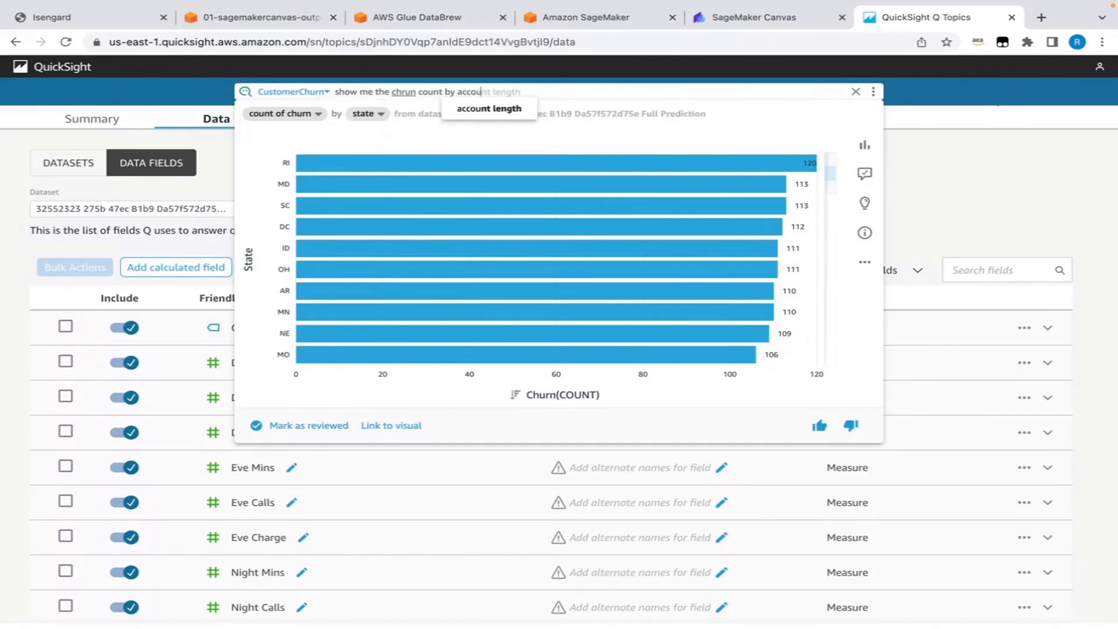
text(nt)
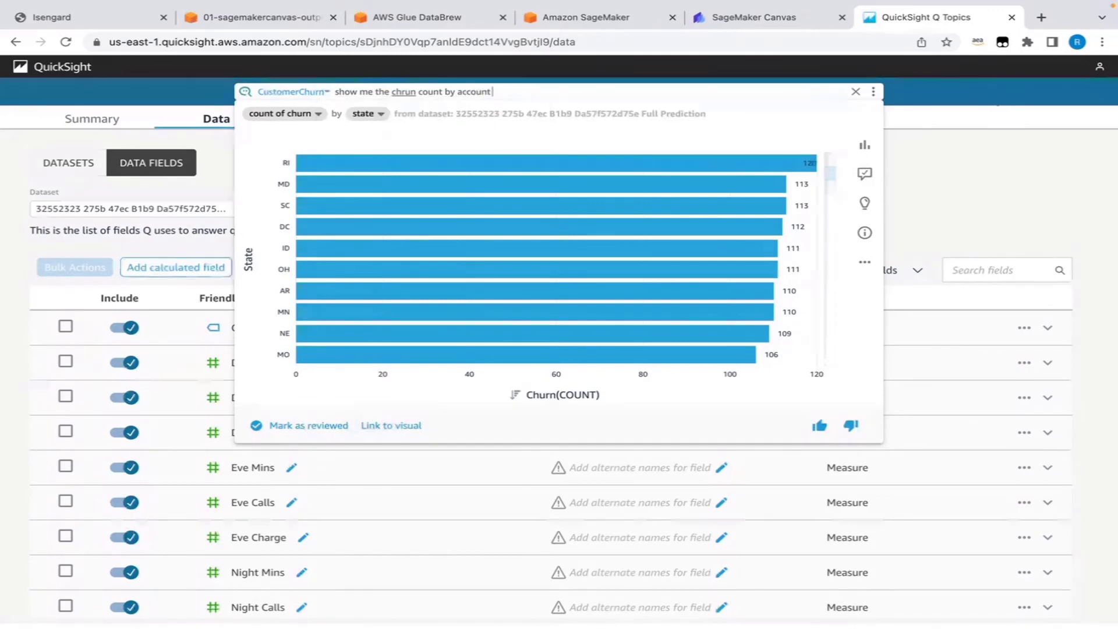
text( durtaidn)
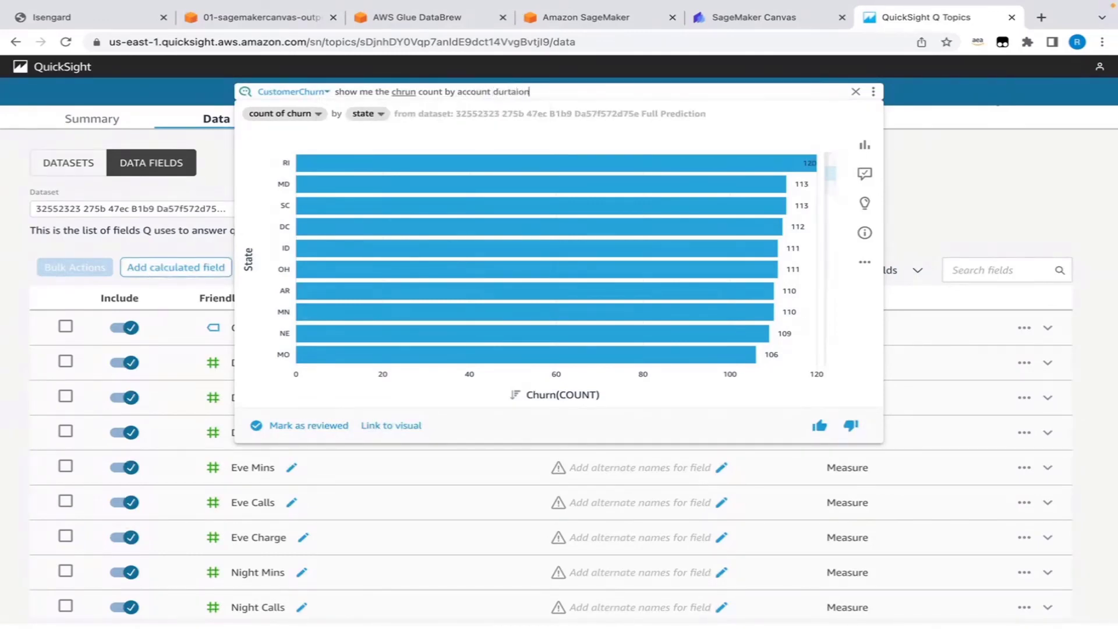
key(Return)
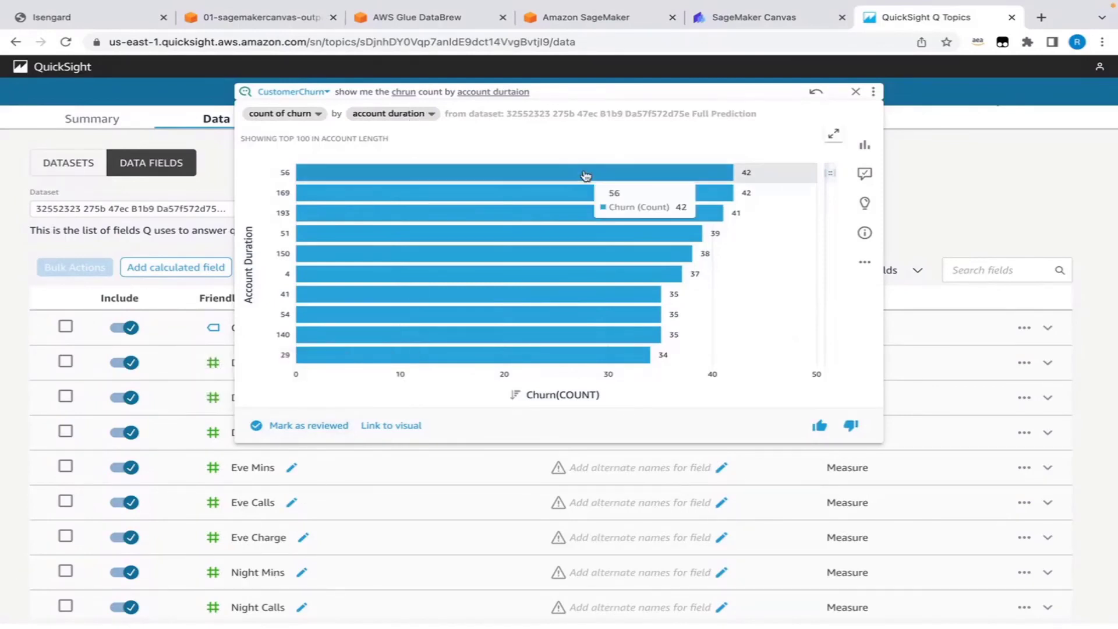
Rewrite the topic question as "show me the churn count by customer served" and submit it.
click(604, 92)
key(BackSpace)
key(BackSpace)
key(BackSpace)
key(BackSpace)
key(BackSpace)
key(BackSpace)
key(BackSpace)
key(BackSpace)
key(BackSpace)
key(BackSpace)
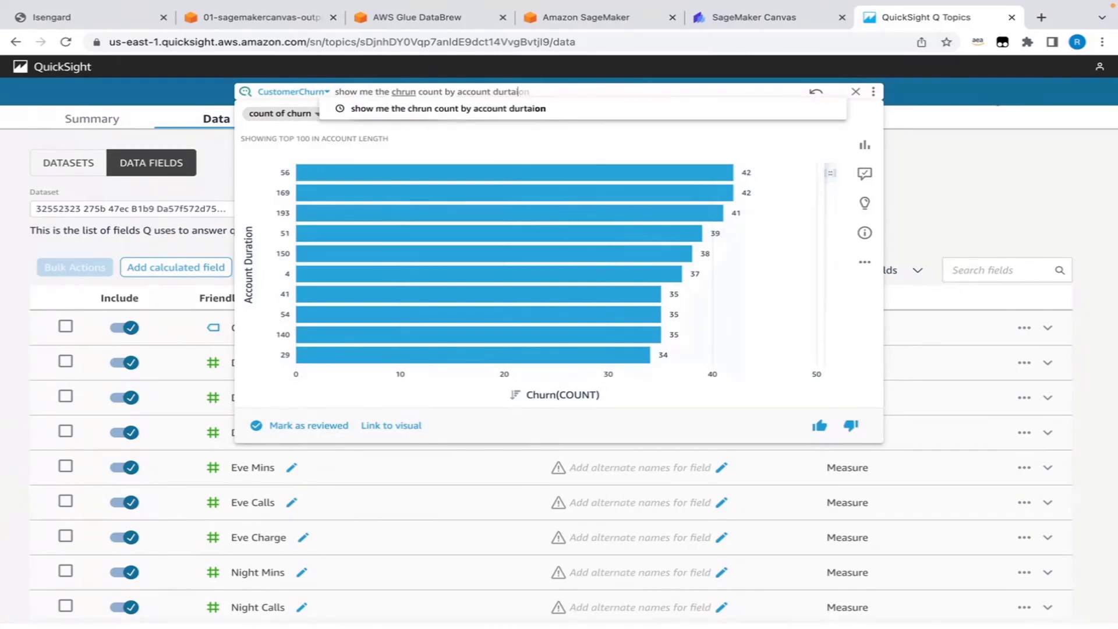
key(BackSpace)
key(BackSpace)
key(BackSpace)
key(BackSpace)
key(BackSpace)
key(BackSpace)
key(BackSpace)
key(BackSpace)
key(BackSpace)
key(BackSpace)
key(BackSpace)
key(BackSpace)
key(BackSpace)
key(BackSpace)
key(BackSpace)
key(BackSpace)
key(BackSpace)
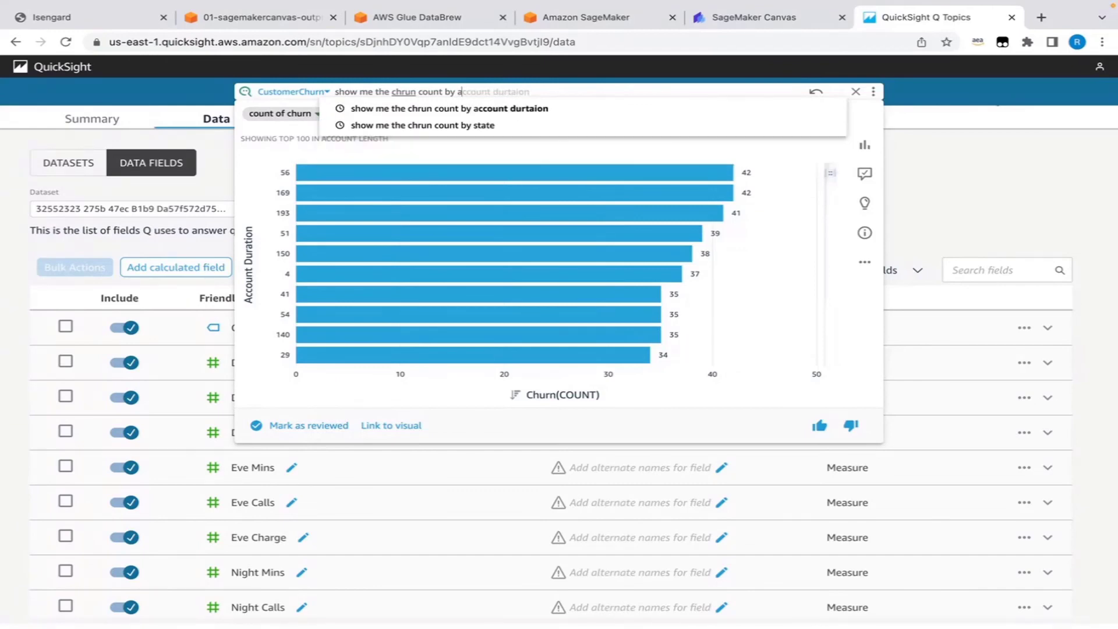
key(BackSpace)
key(BackSpace)
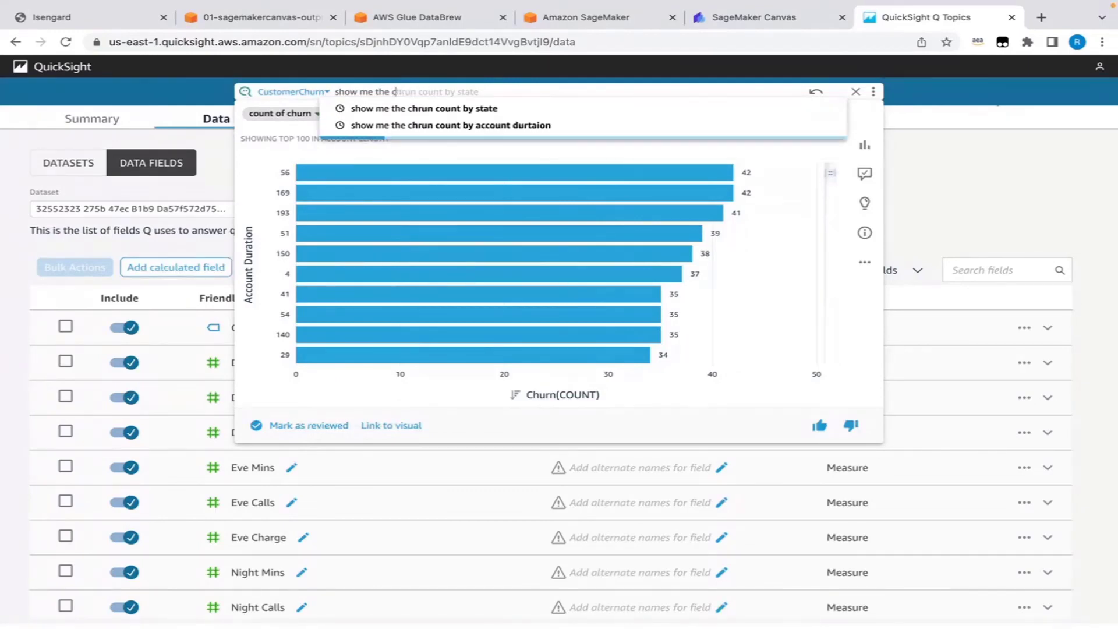
text(urn cou)
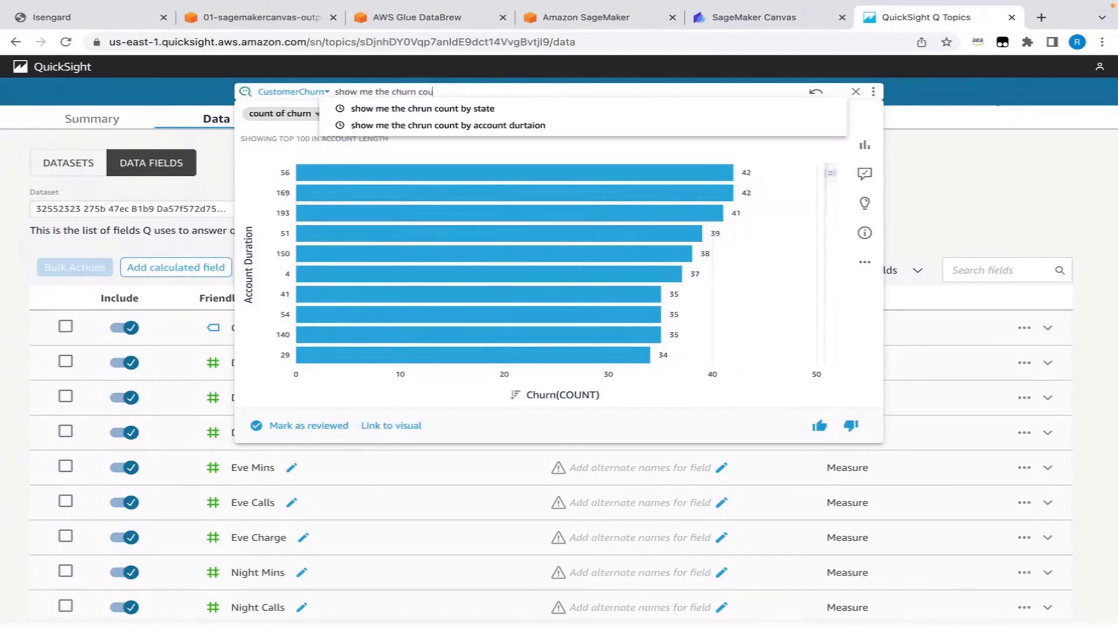
text(nt by cust)
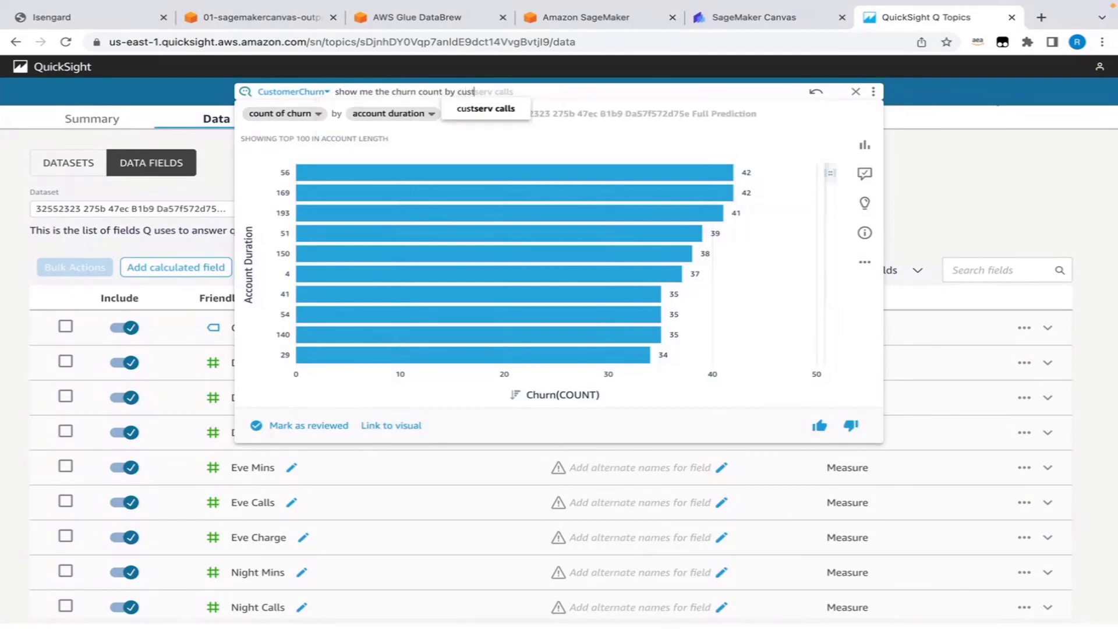
text(omer served)
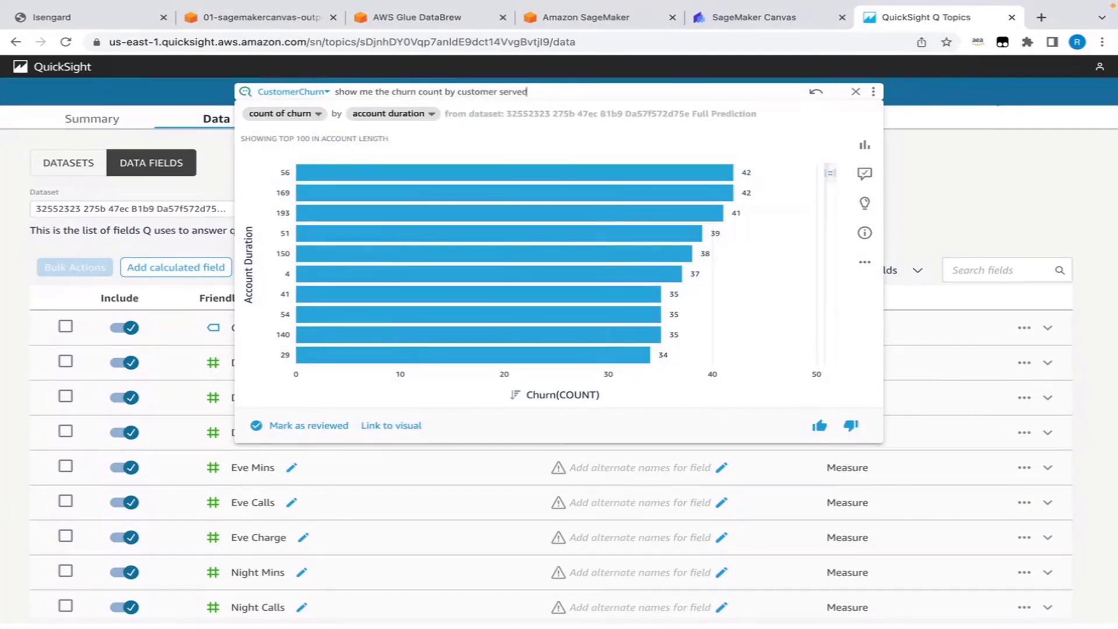
key(Return)
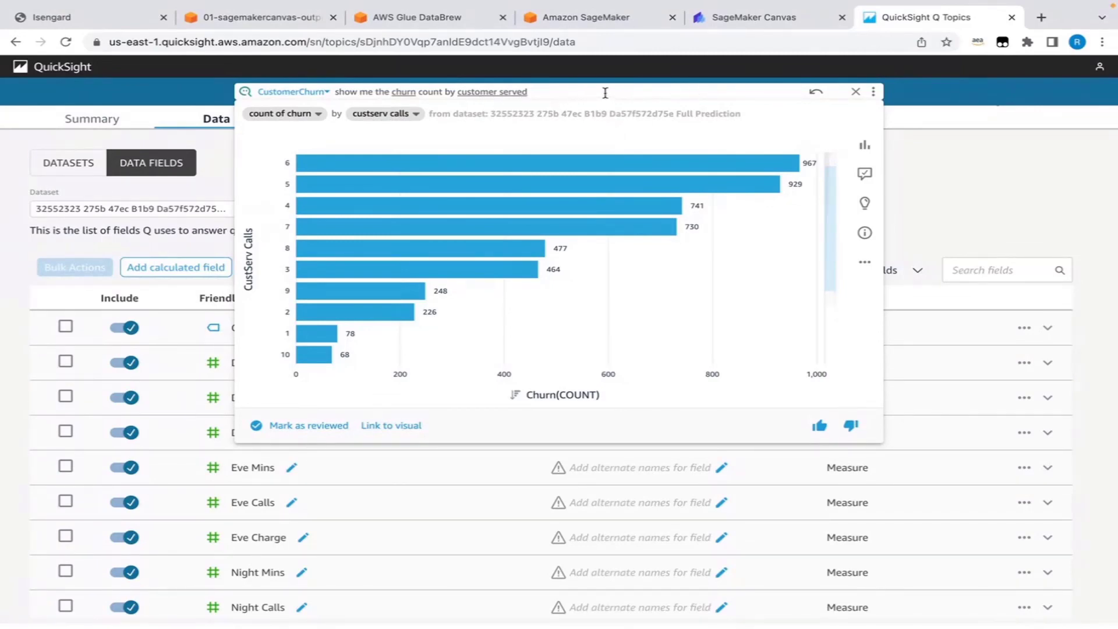
Replace the "customer served" grouping in the question with "state" and submit it to the topic.
drag(528, 91, 467, 83)
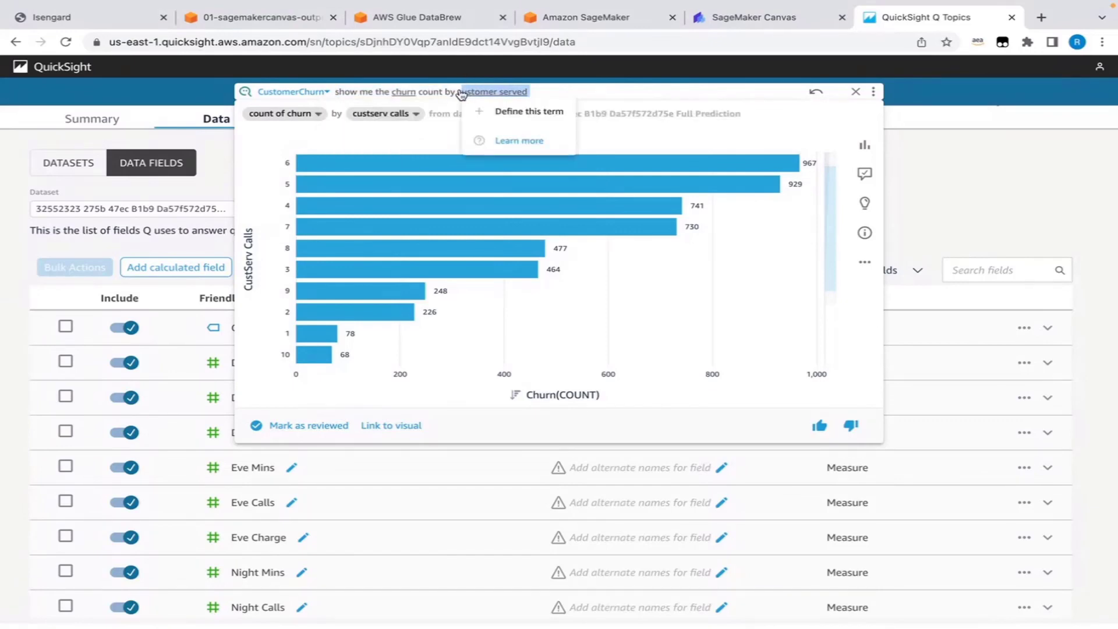
click(460, 92)
text(state)
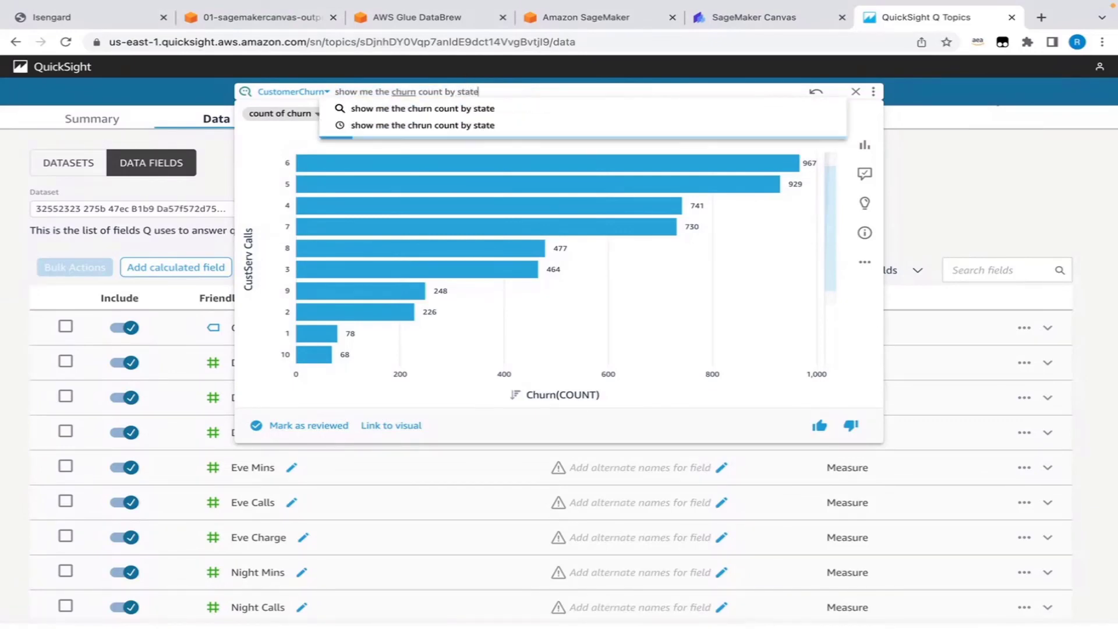
key(Return)
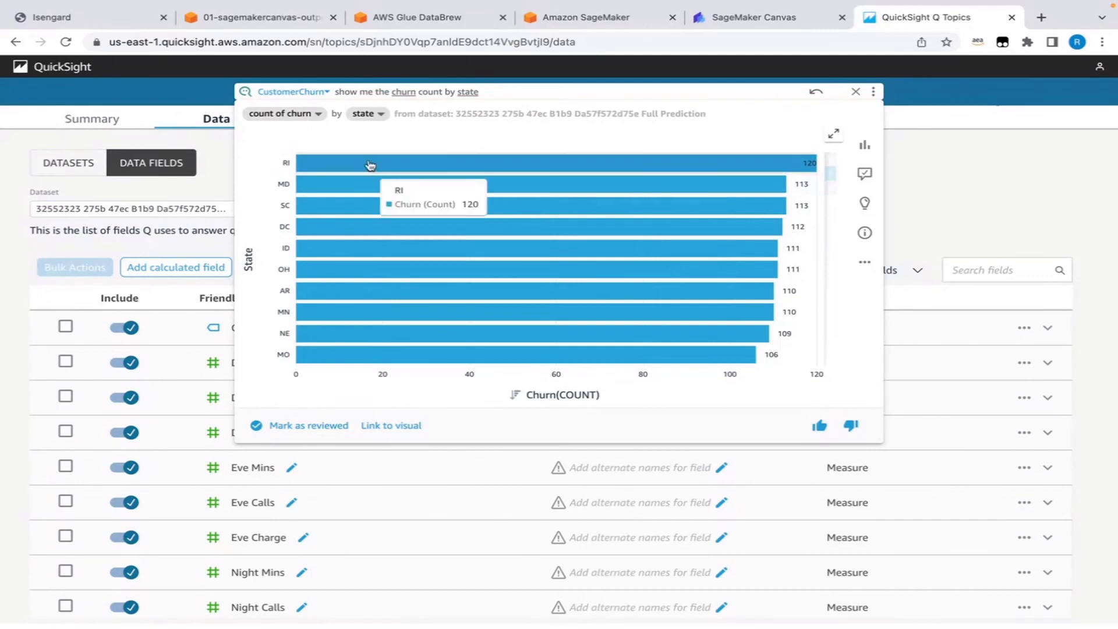
Change the visual type of the churn-count-by-state answer to a filled map.
mouse_move(366, 270)
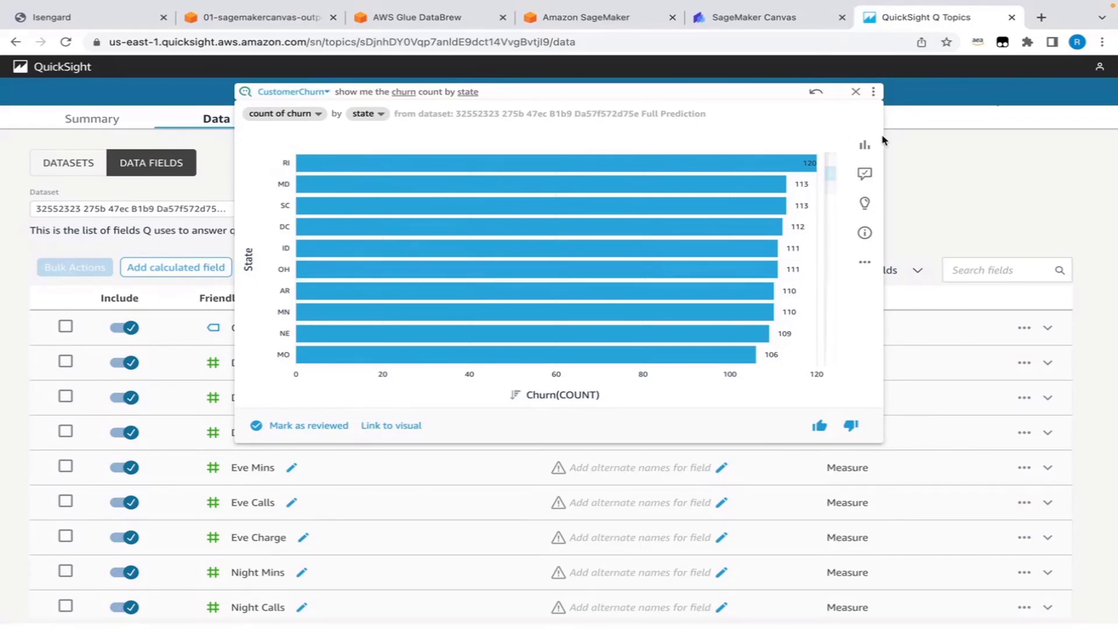
click(864, 148)
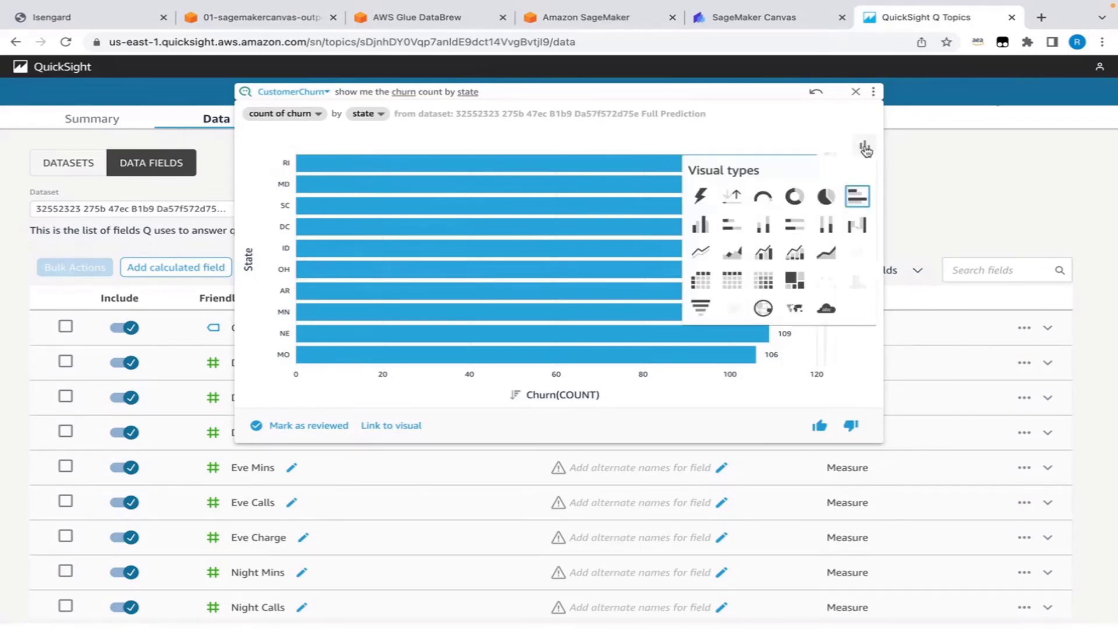
click(791, 311)
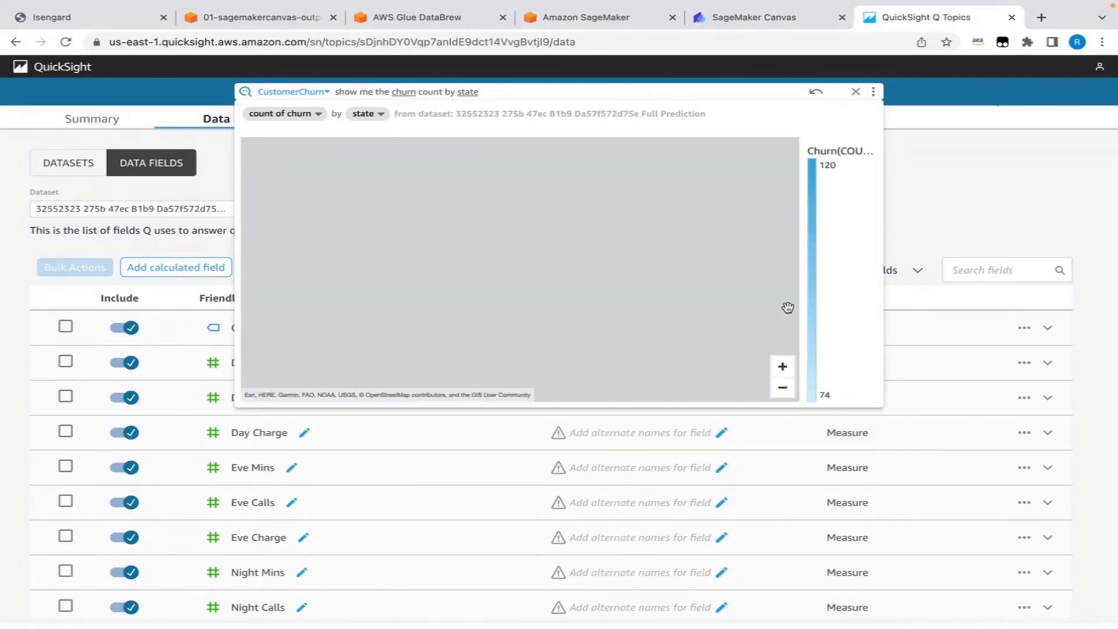
mouse_move(558, 309)
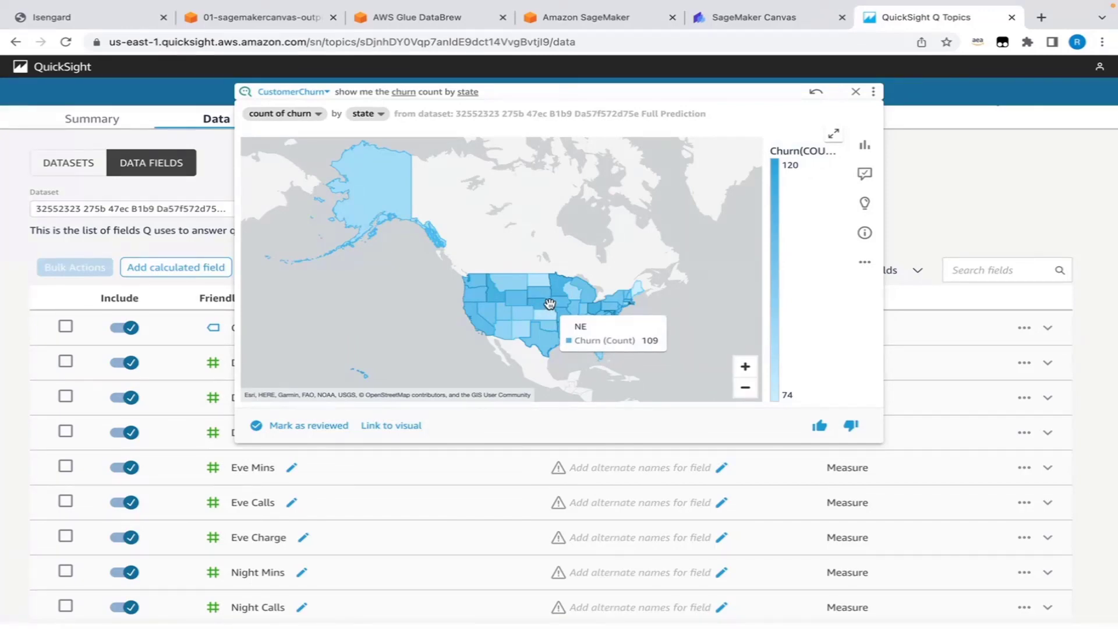
Link the churn-count-by-state answer to the Sum of Potentialchurn by State visual on Sheet 1 of the ChurnPrediction dashboard.
click(407, 430)
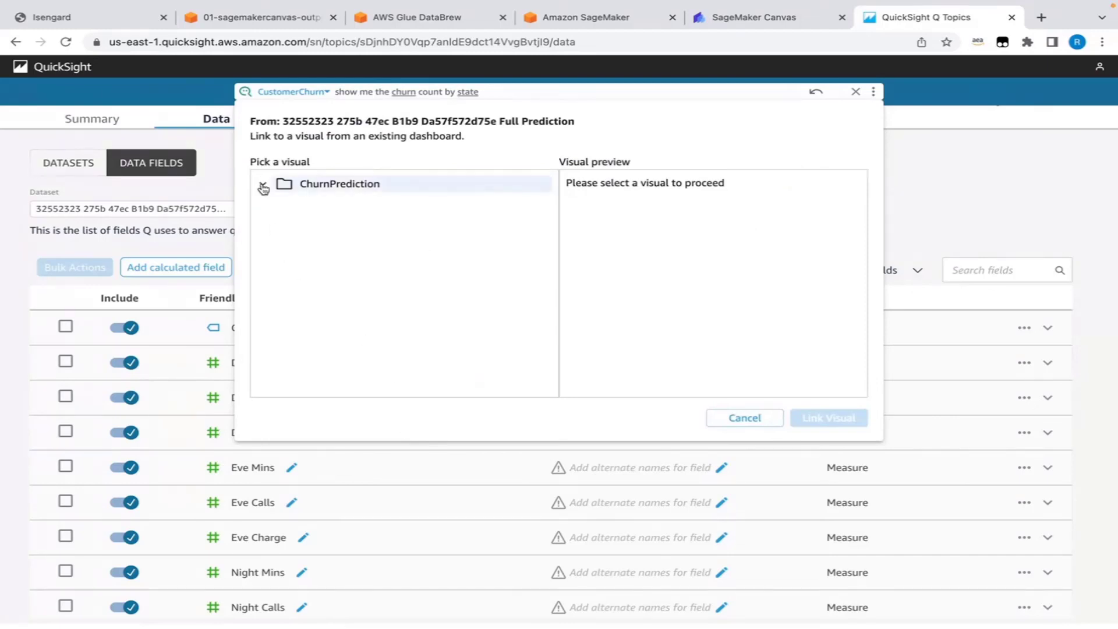
click(262, 187)
click(277, 201)
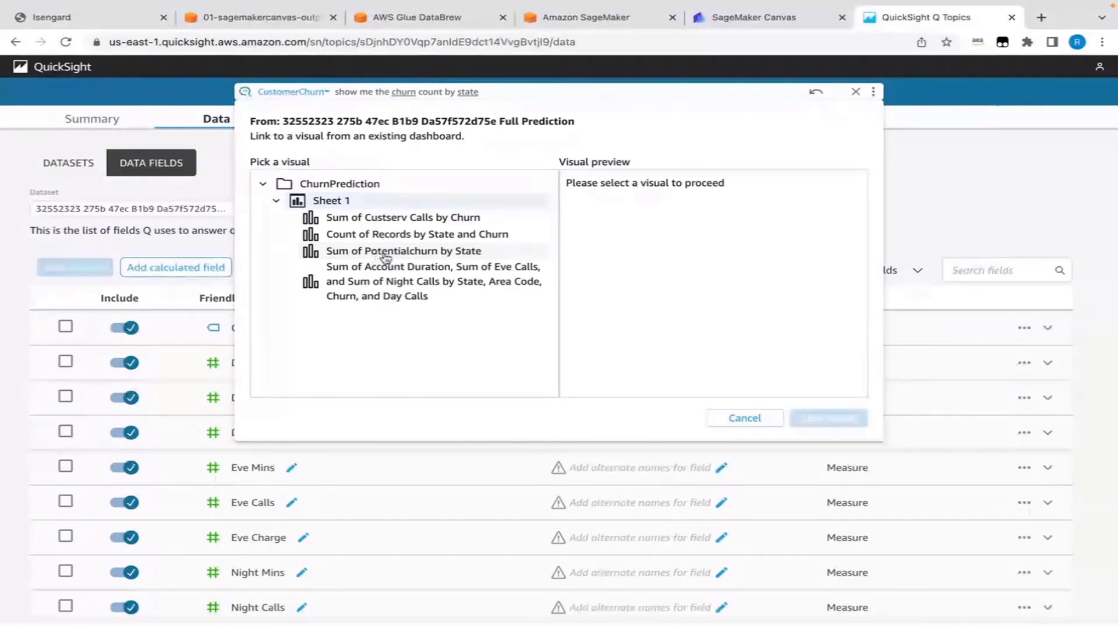
click(385, 254)
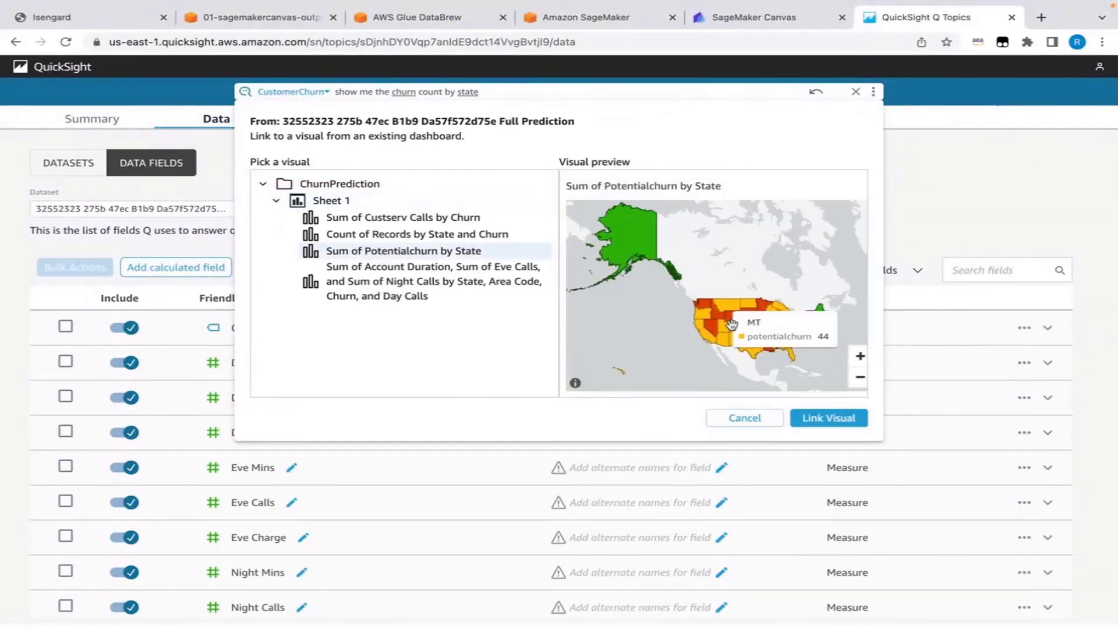
mouse_move(776, 319)
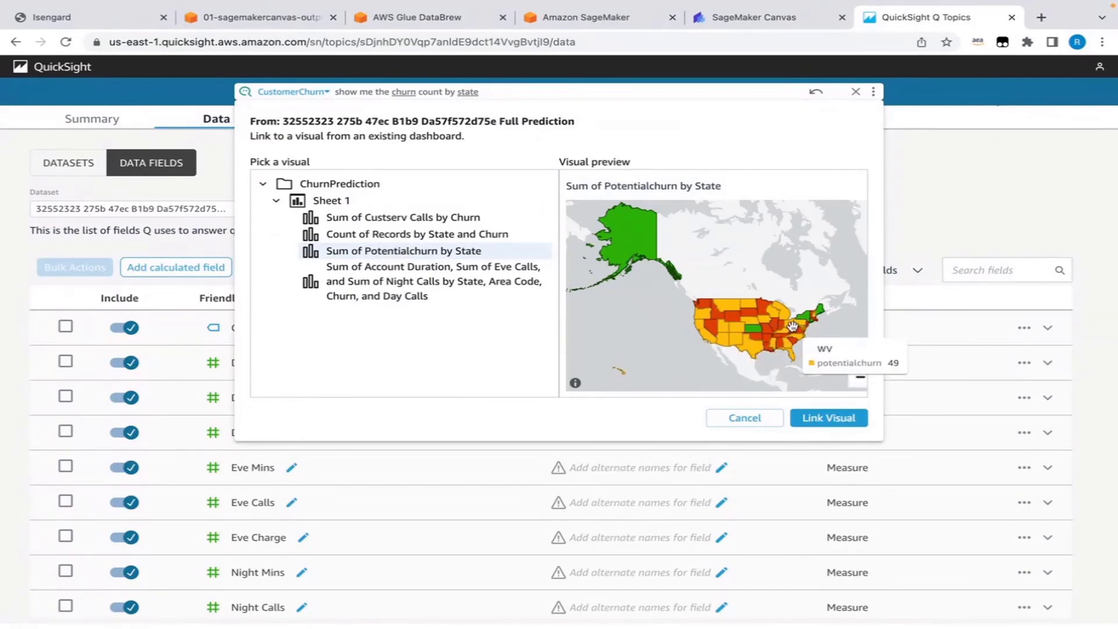
click(828, 419)
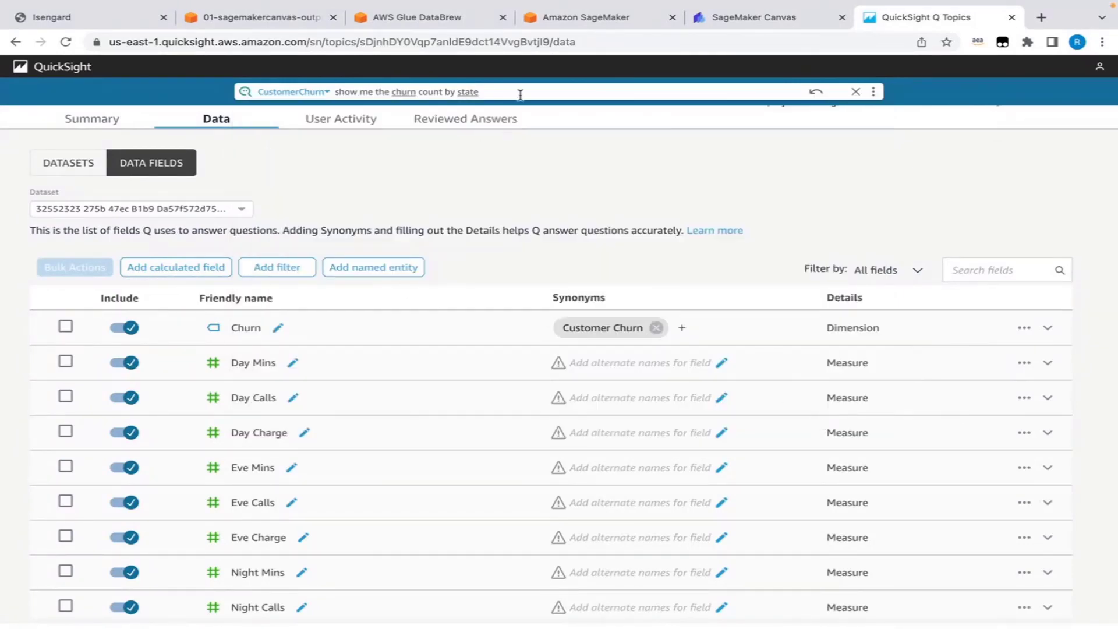
Reopen the linked state answer to examine its question variants, and return to the earlier question about customer served.
click(520, 94)
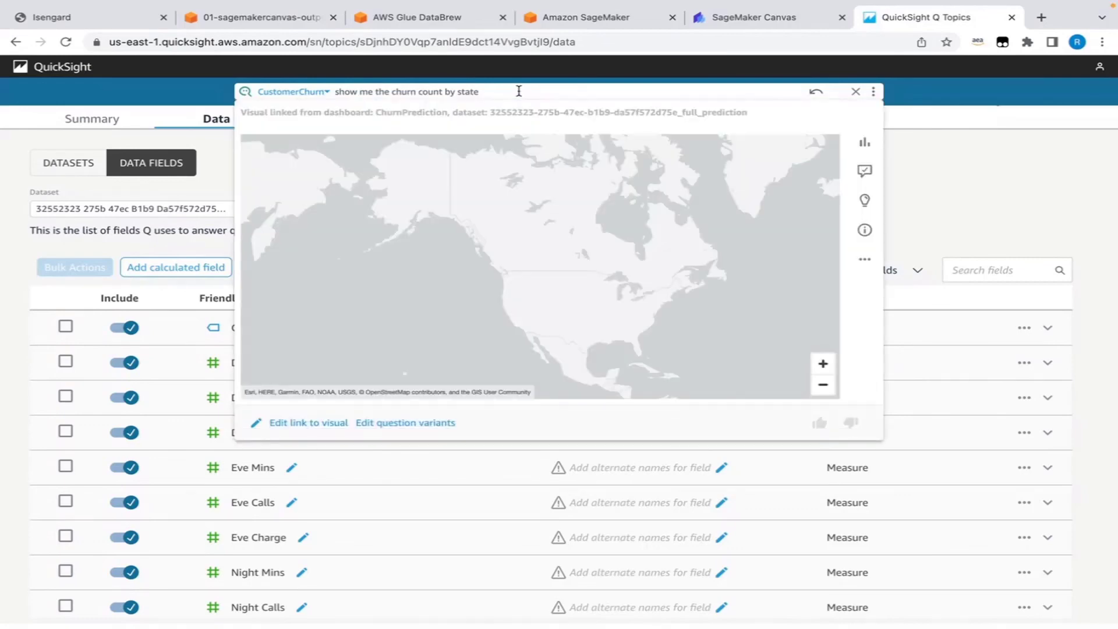
click(518, 91)
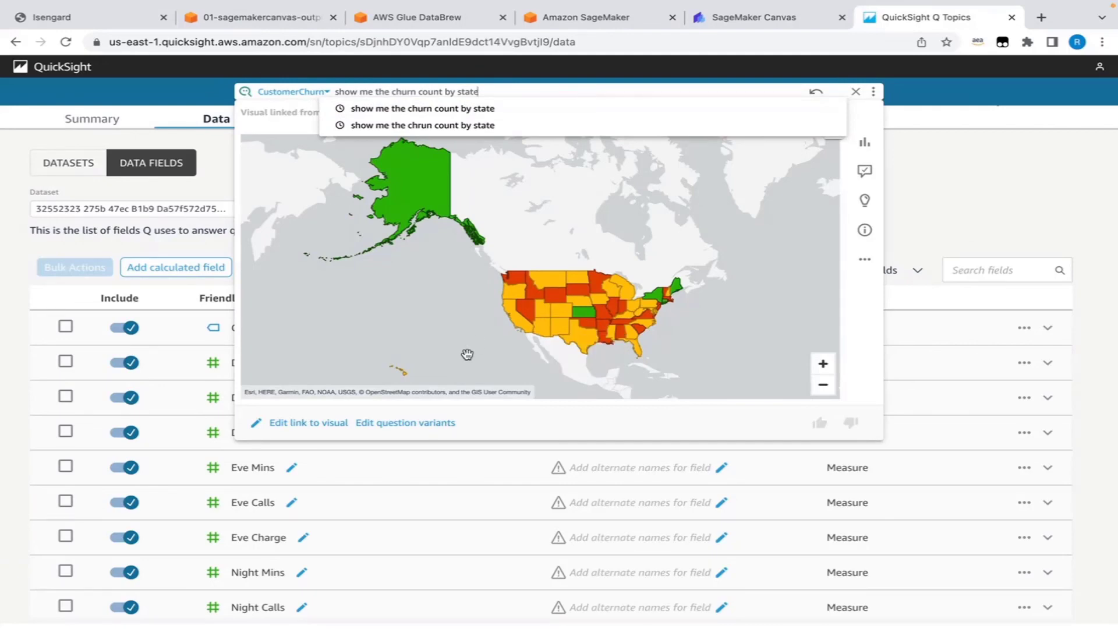
click(619, 426)
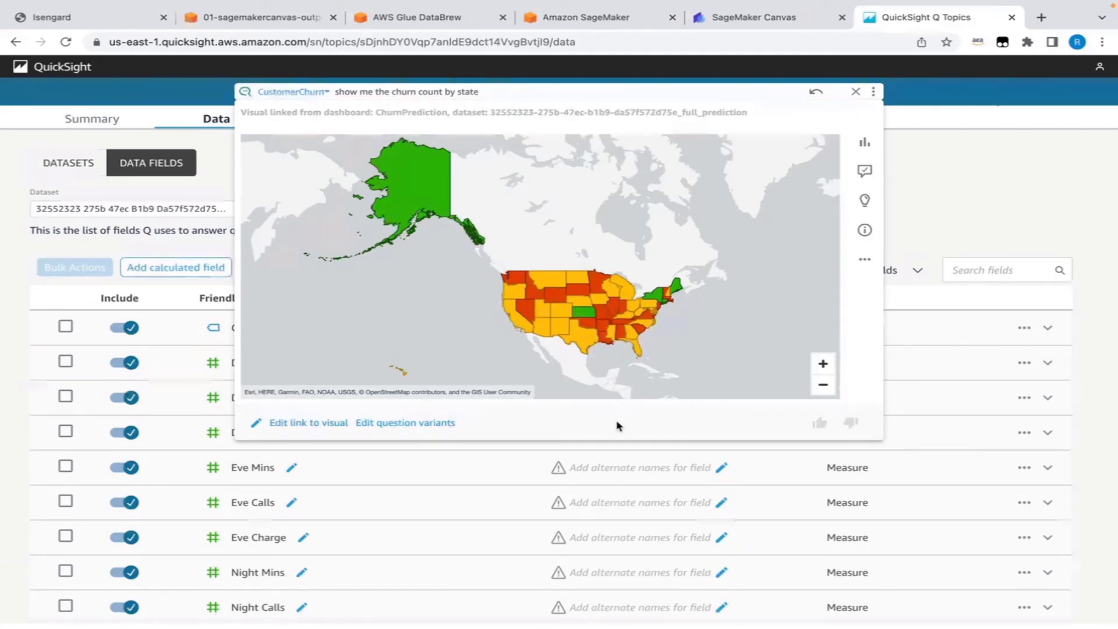
click(403, 424)
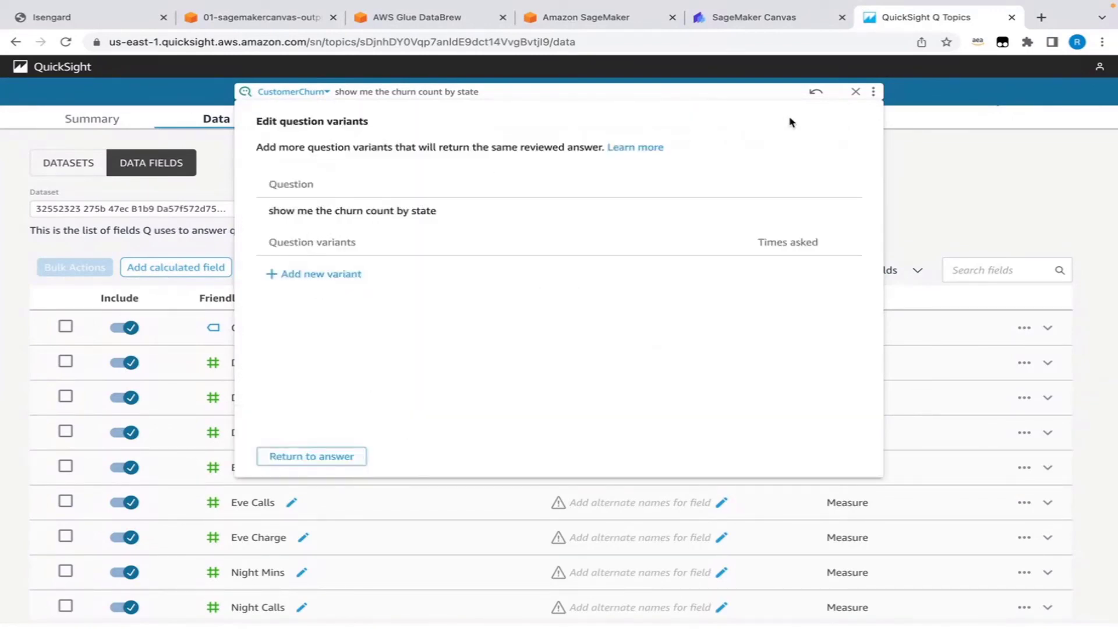
click(817, 96)
click(815, 95)
click(304, 456)
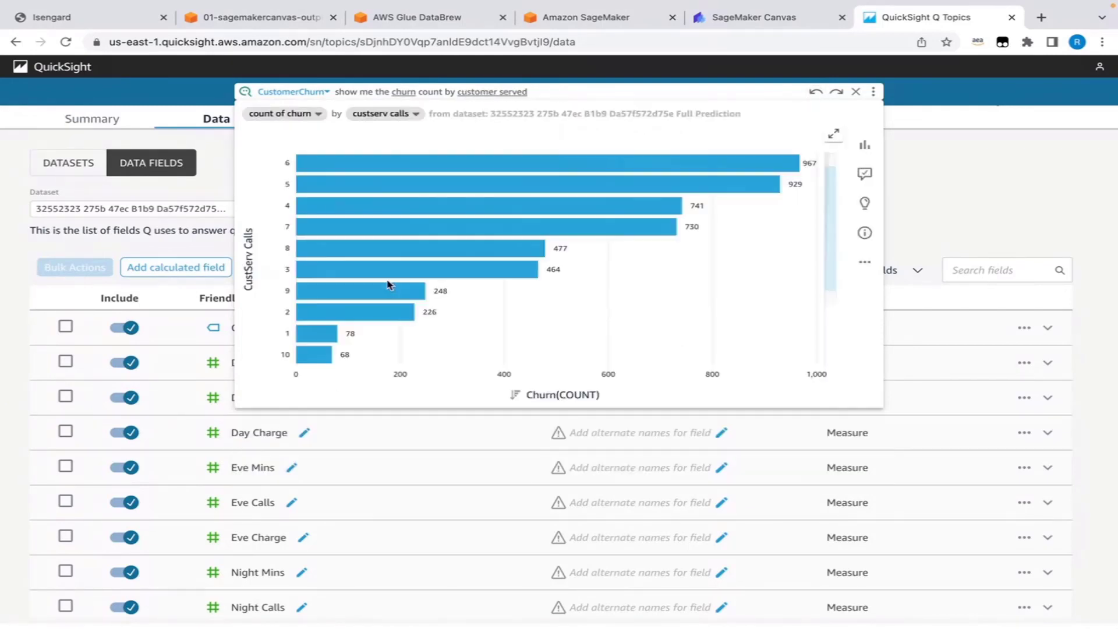
Replace the question with "show me the customer details by potential churn" and submit it to the topic.
click(537, 91)
drag(527, 91, 392, 91)
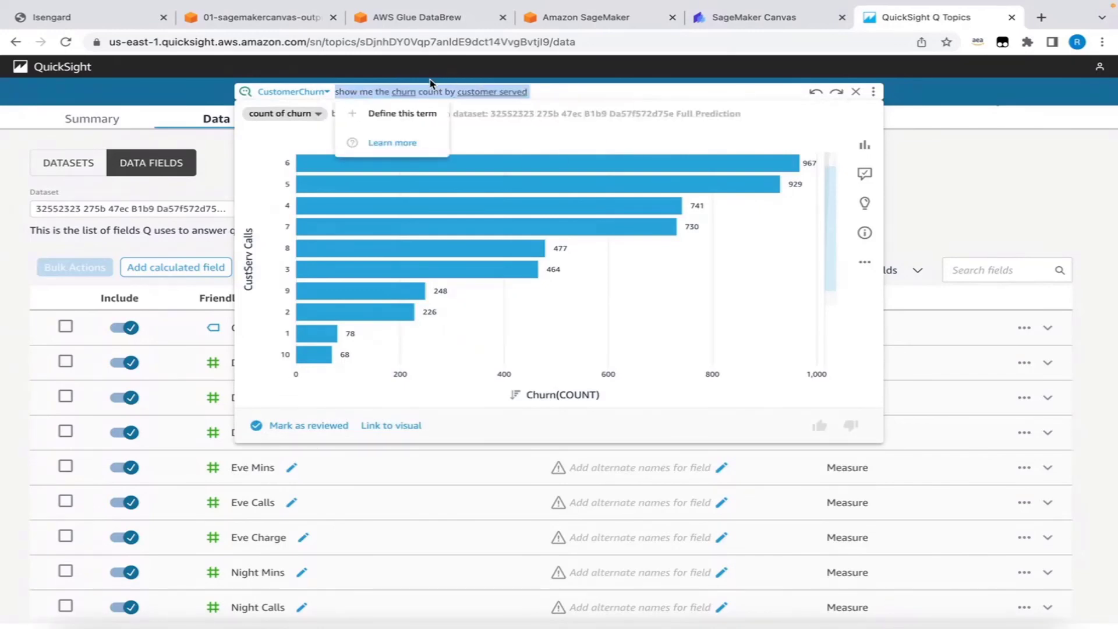
text(customer details by)
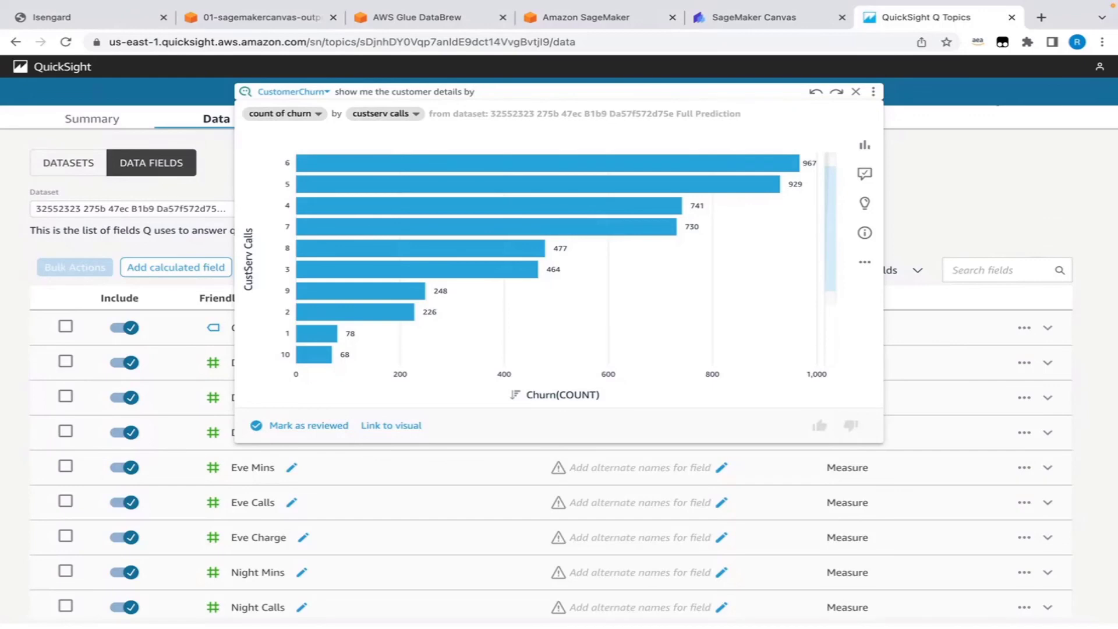
text(potentia)
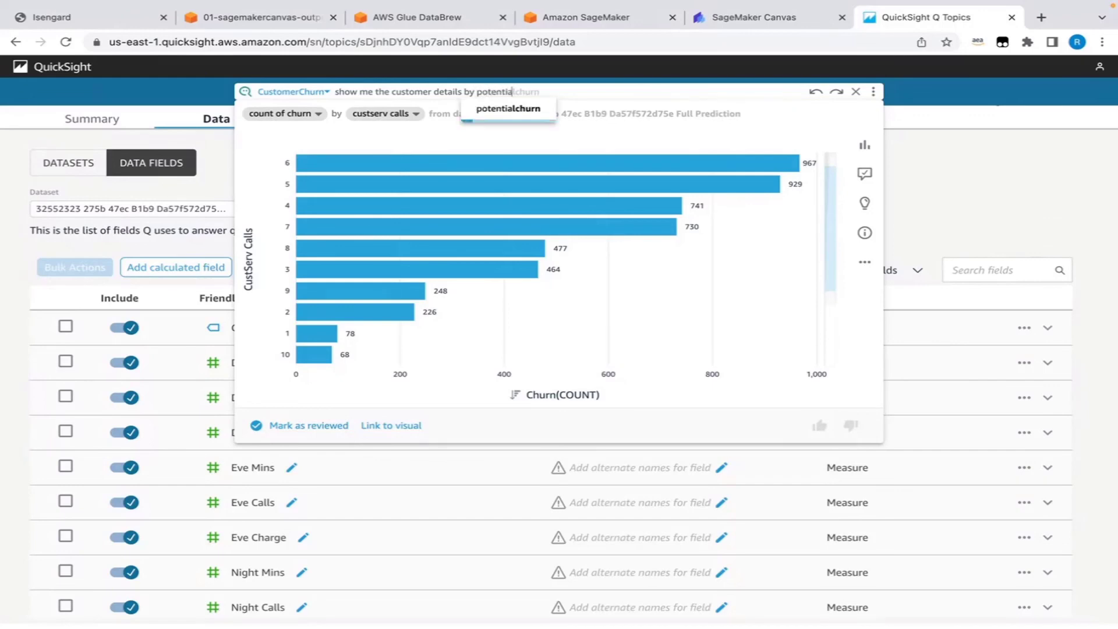
text(l churn)
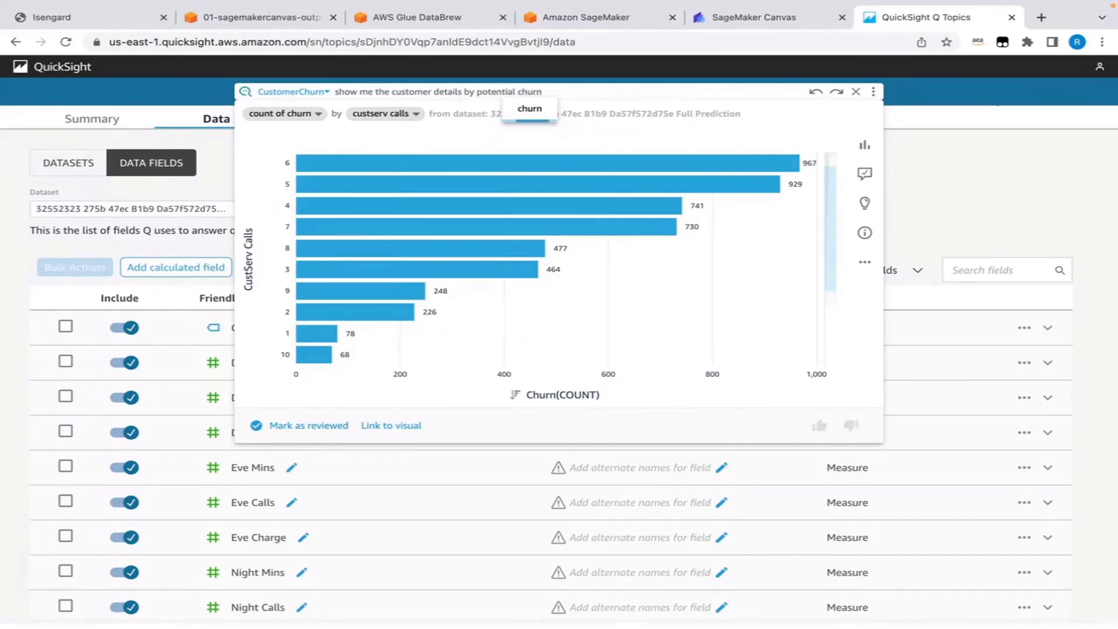
key(Return)
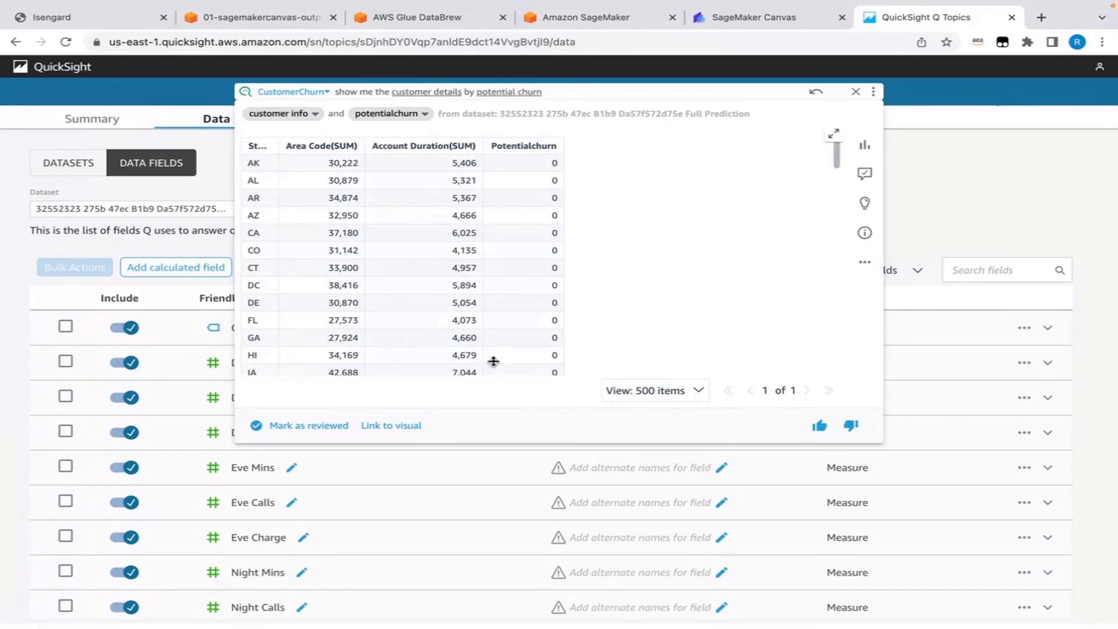
Give the customer details answer positive feedback and open the CustomerChurn topic's user activity.
click(820, 428)
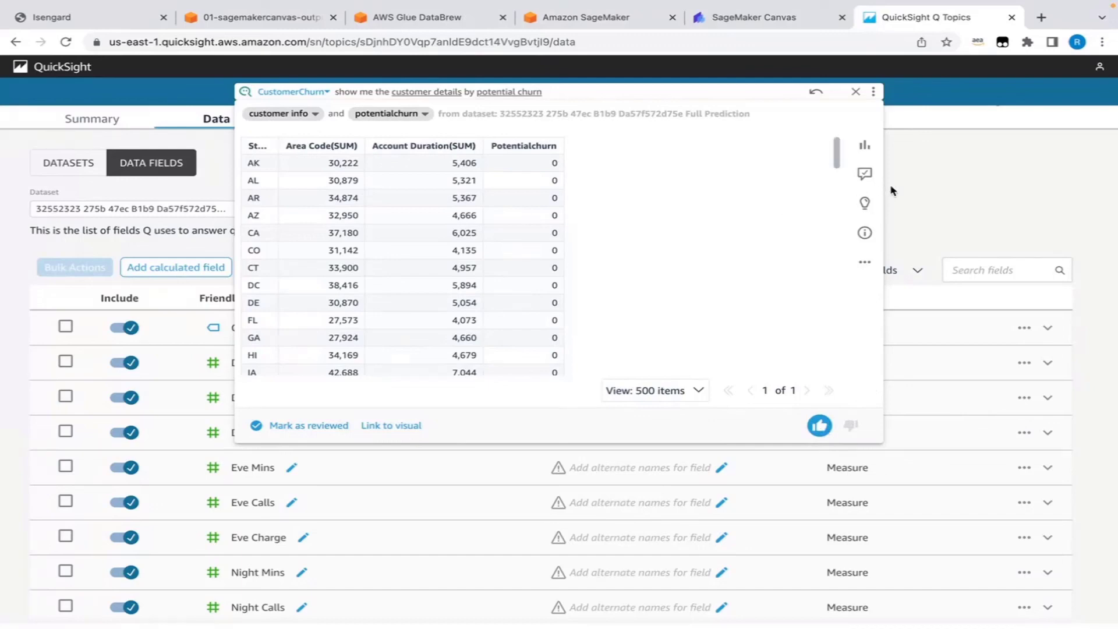
click(939, 182)
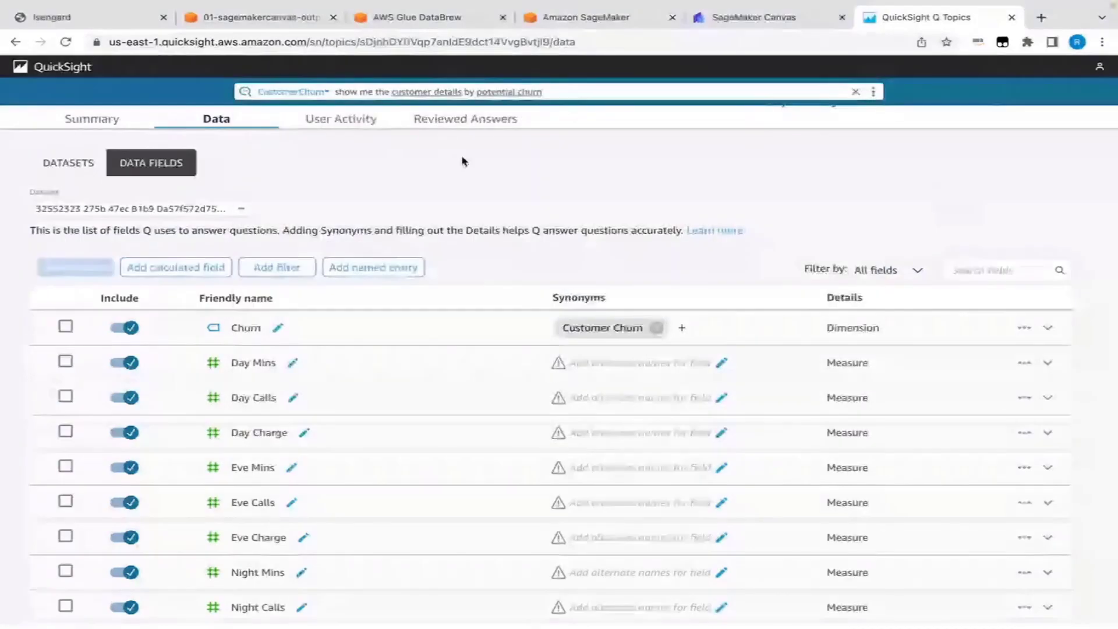
click(327, 120)
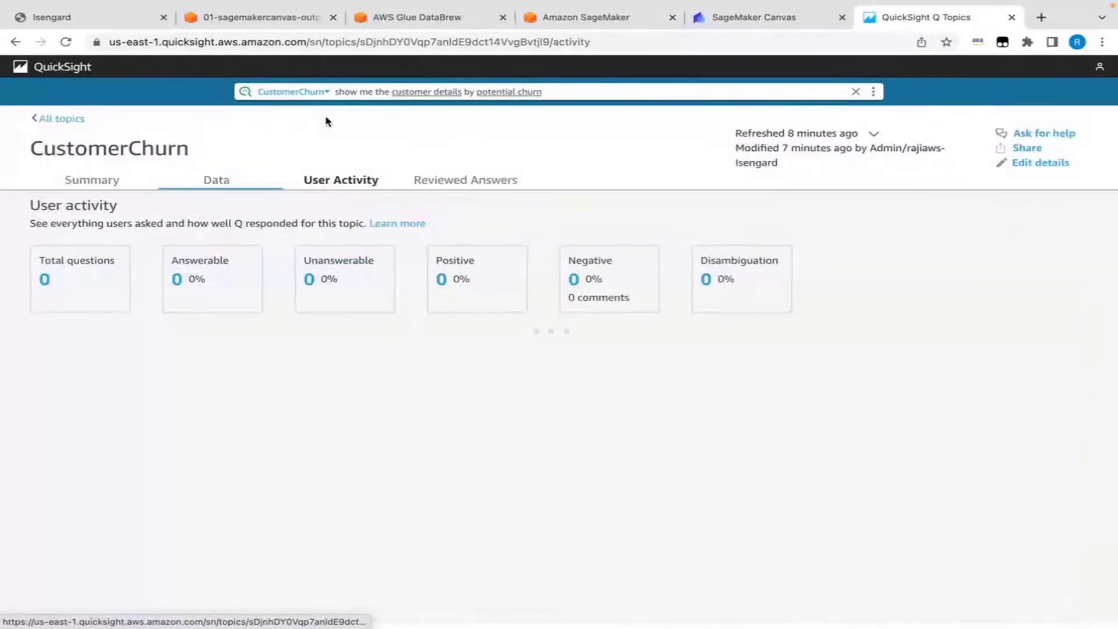